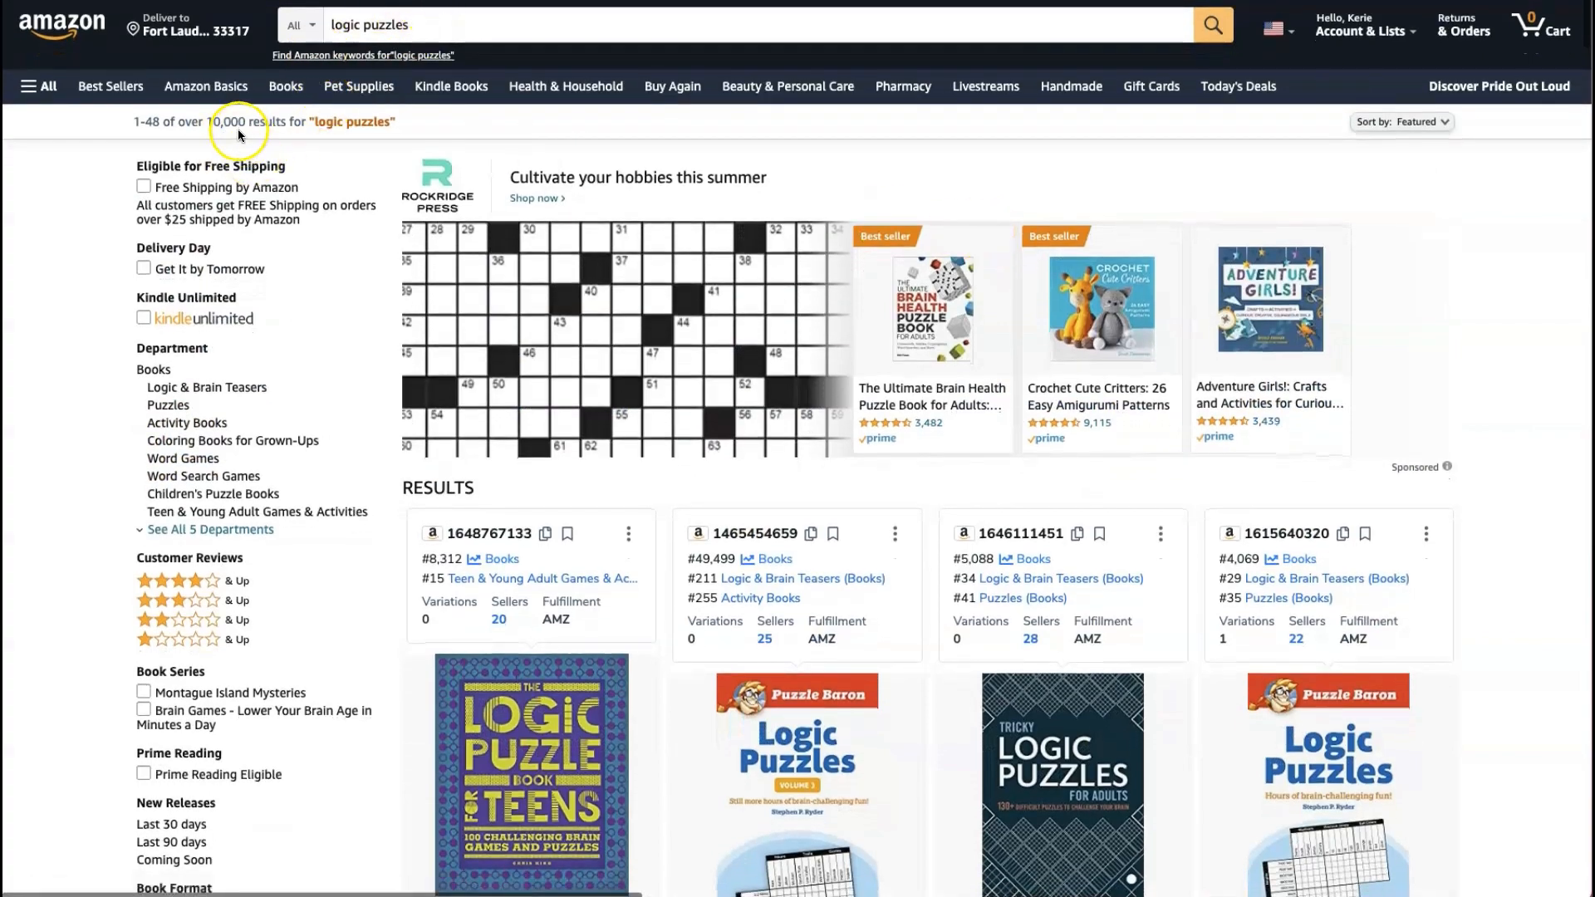
Review the first books in the Amazon results for "logic puzzles" and the sample grid on Puzzle Baron's Logic Puzzles website
scroll(1368, 378, down, 7)
scroll(1368, 378, up, 3)
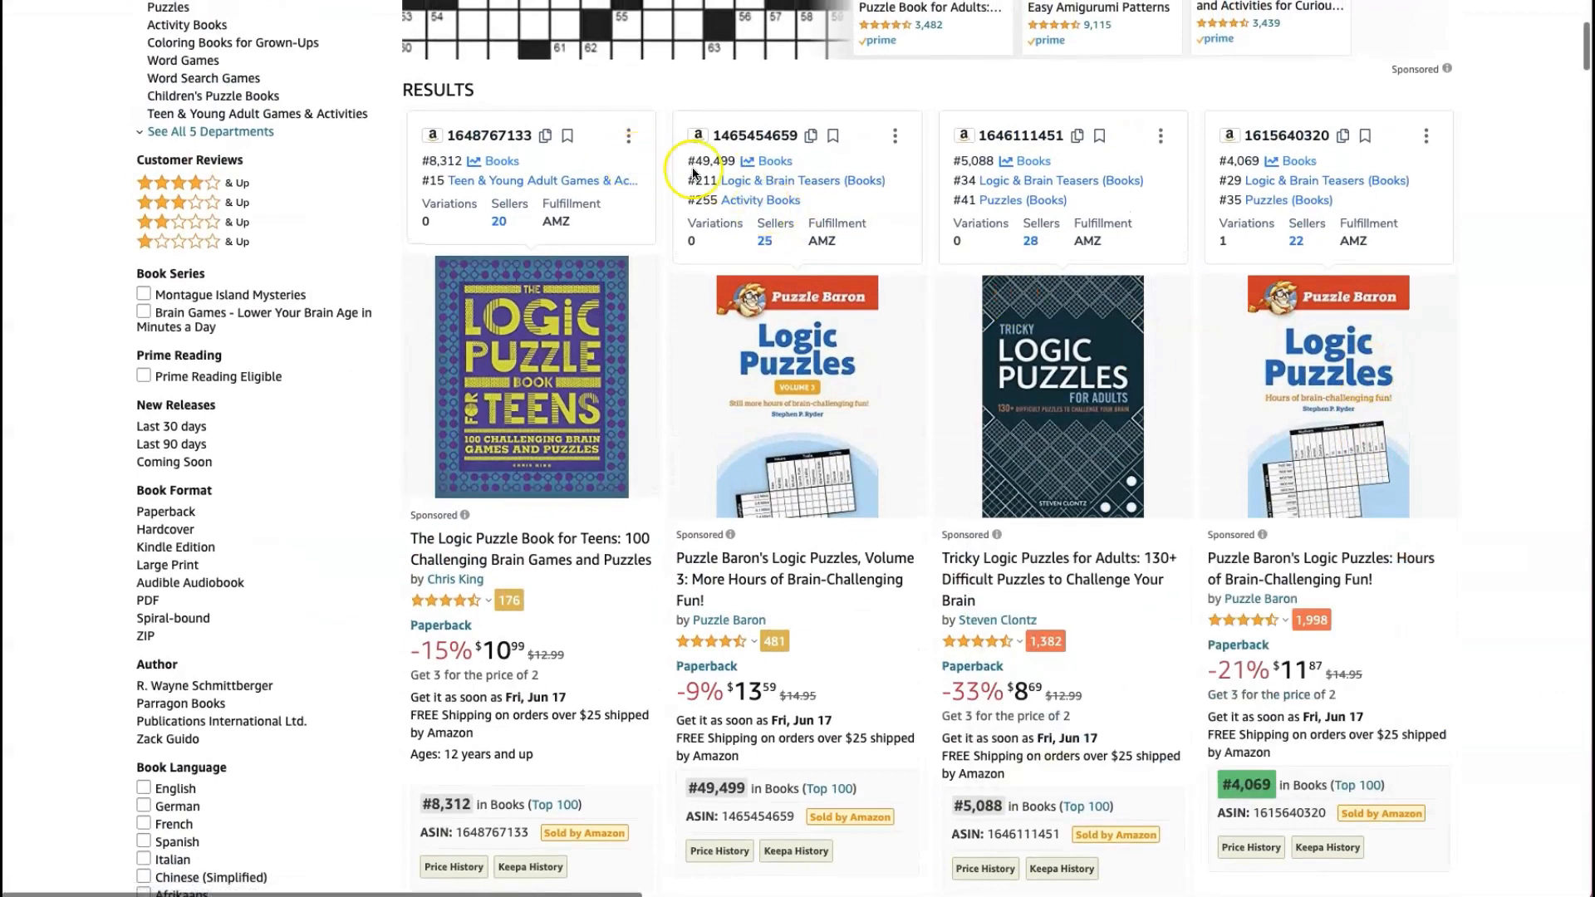
mouse_move(858, 425)
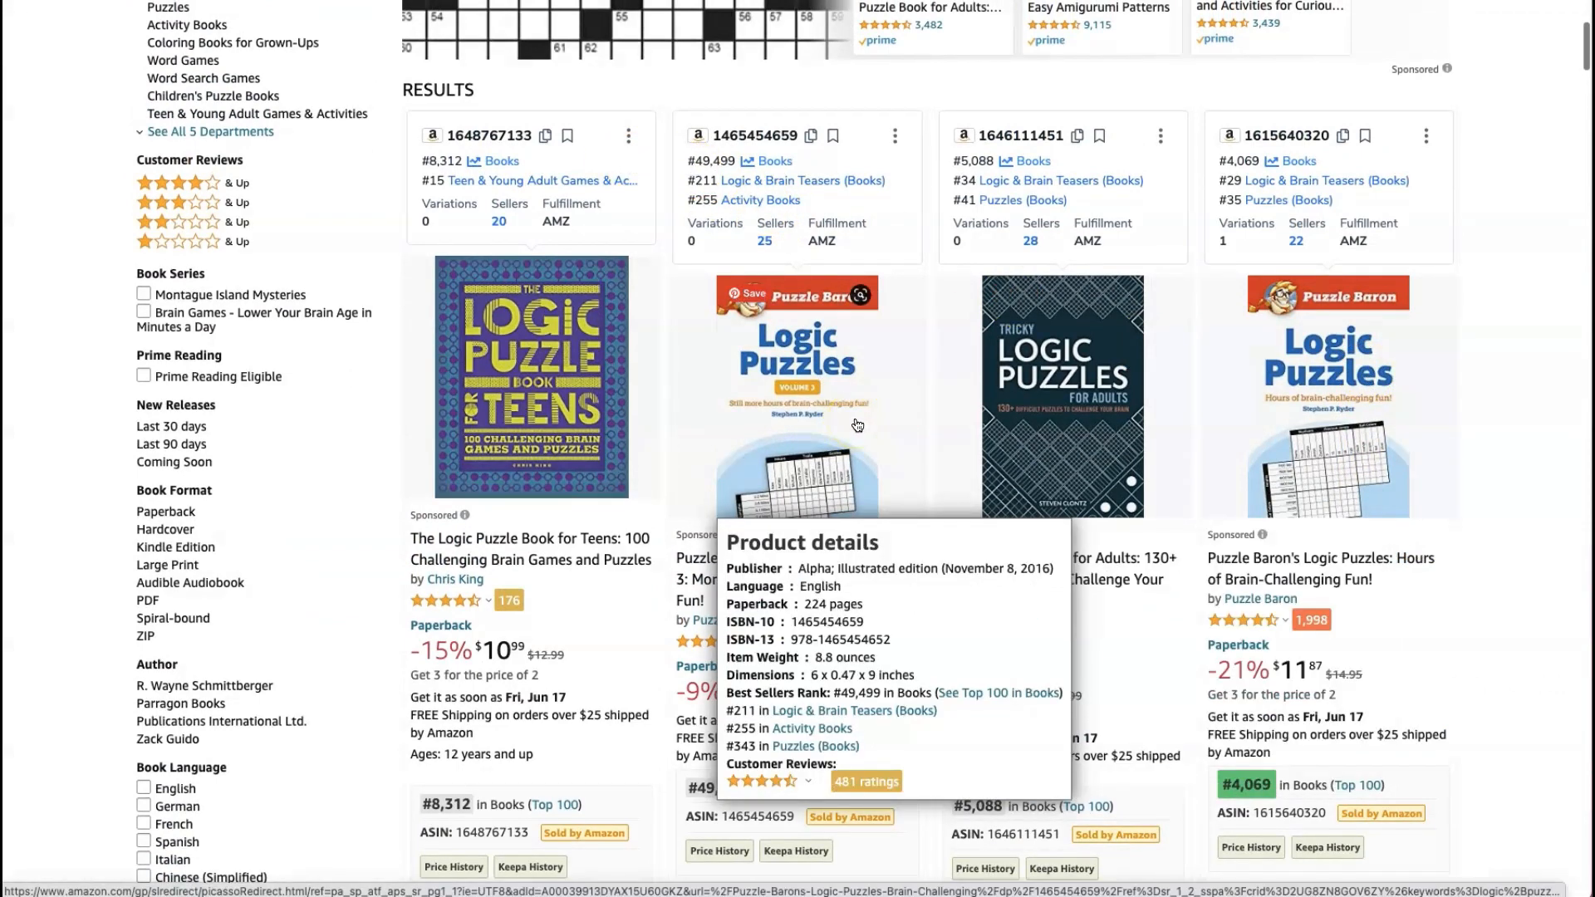
mouse_move(1301, 418)
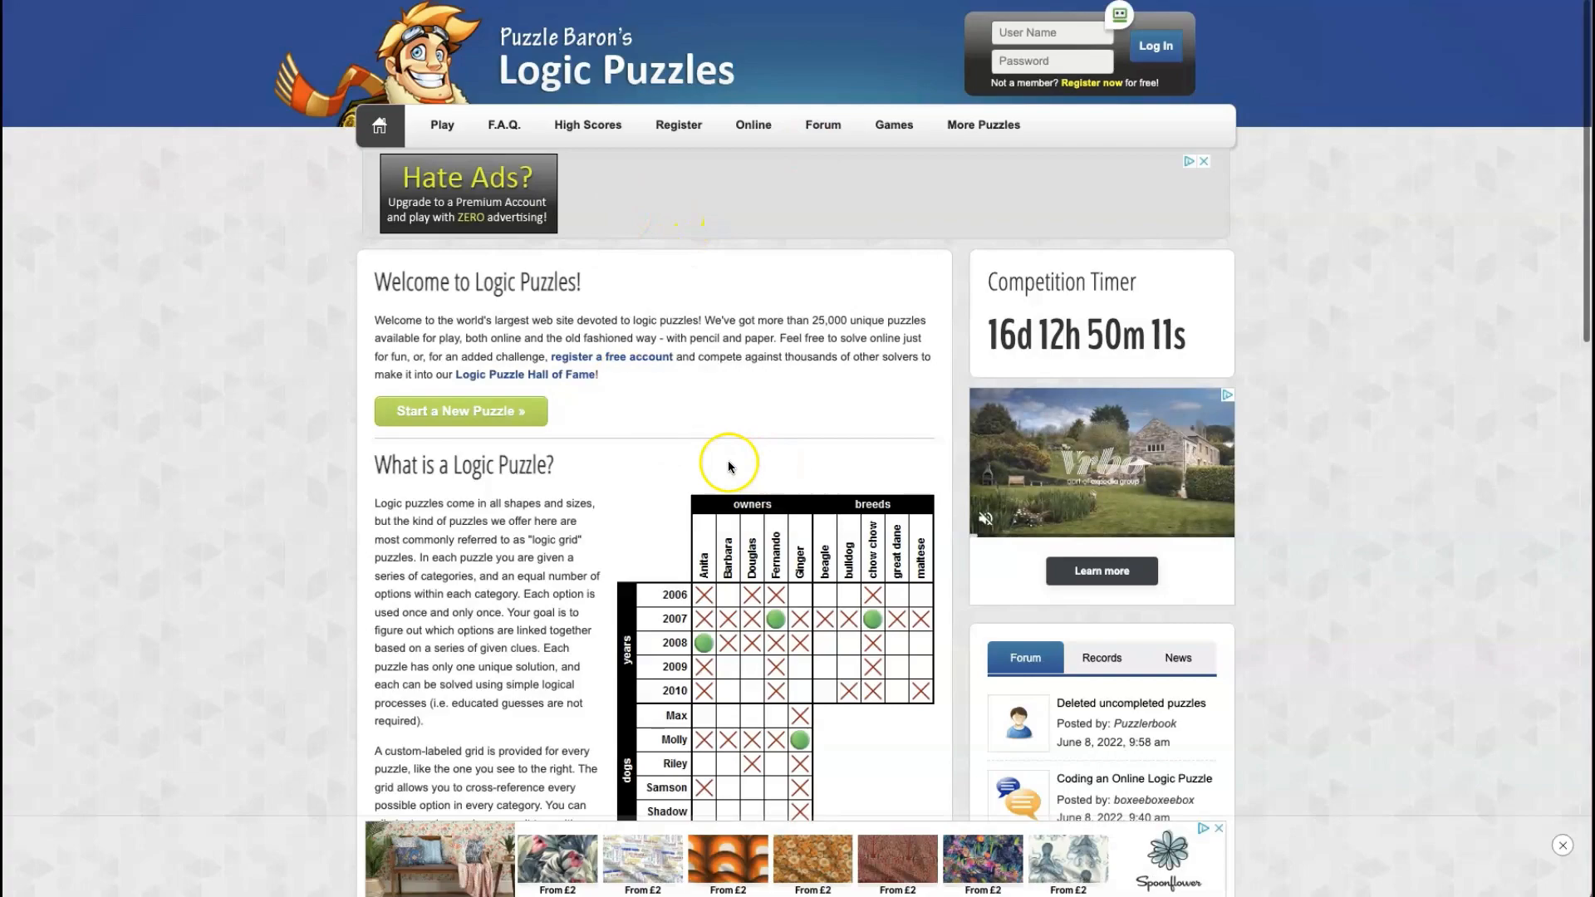
scroll(762, 437, down, 8)
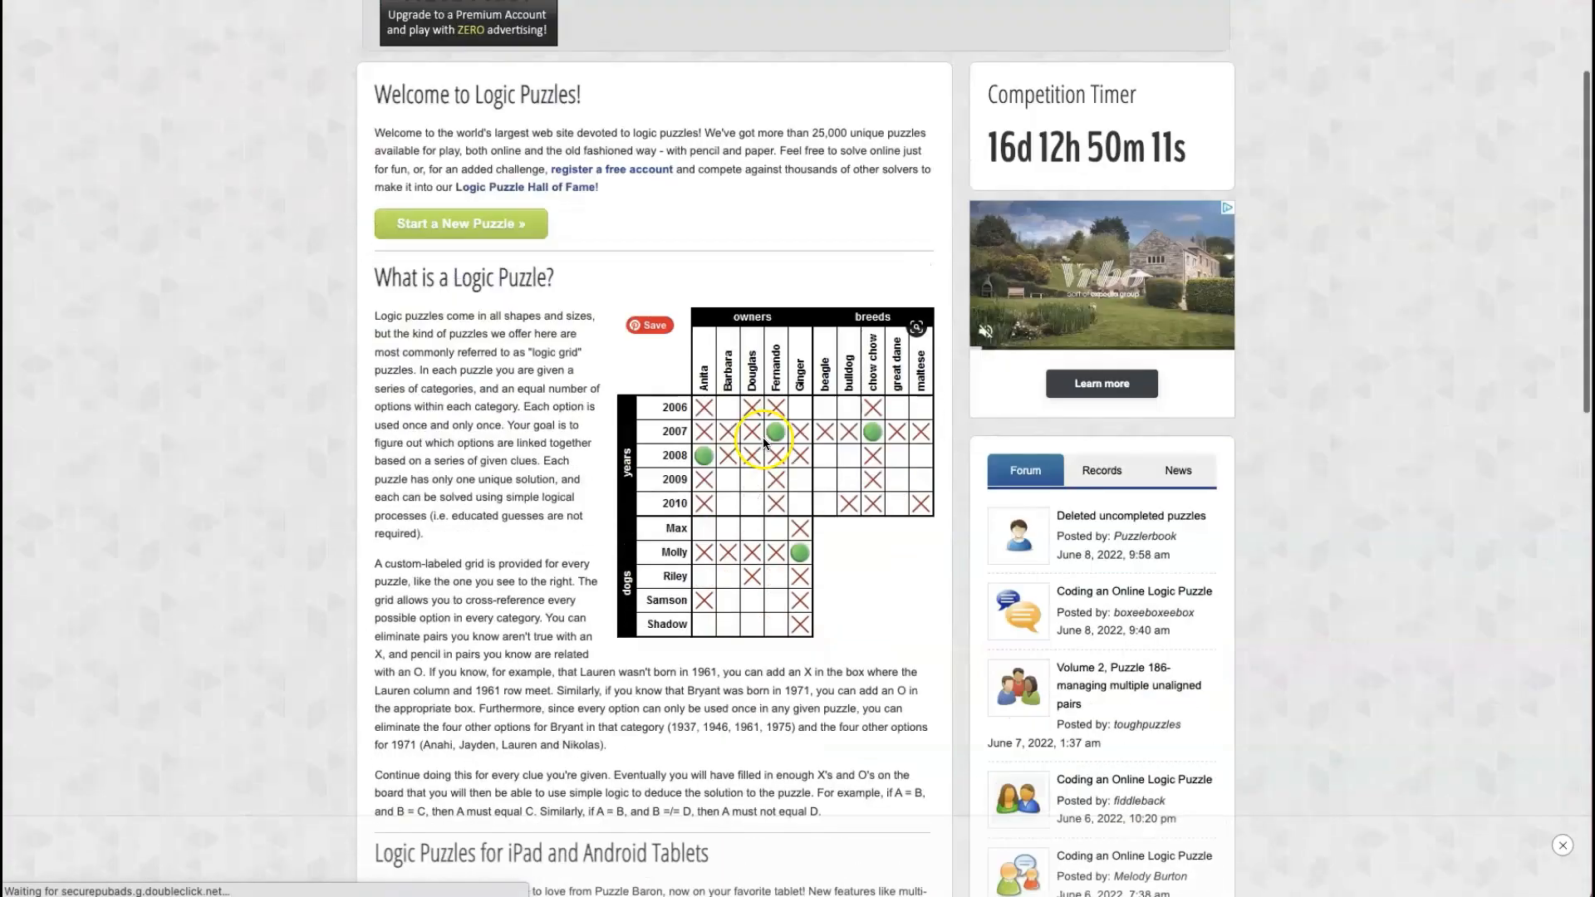
scroll(763, 437, up, 8)
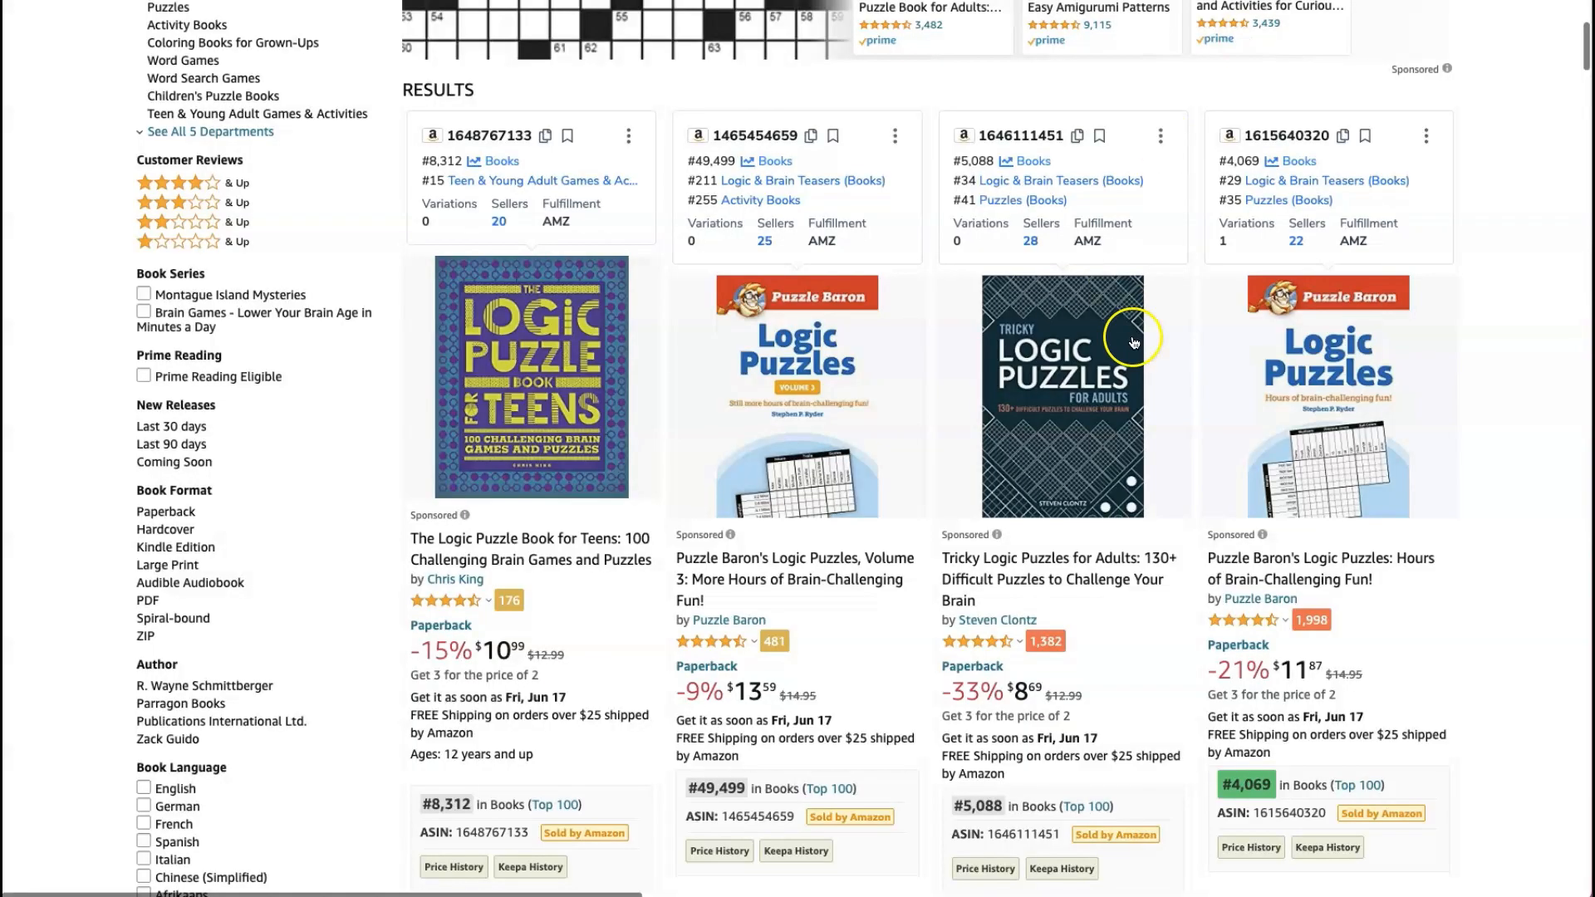
Compare the product details and best-seller ranks of books in Amazon's "logic puzzles" results, including 50 Logic Puzzles and Montague Island Mysteries
mouse_move(1134, 342)
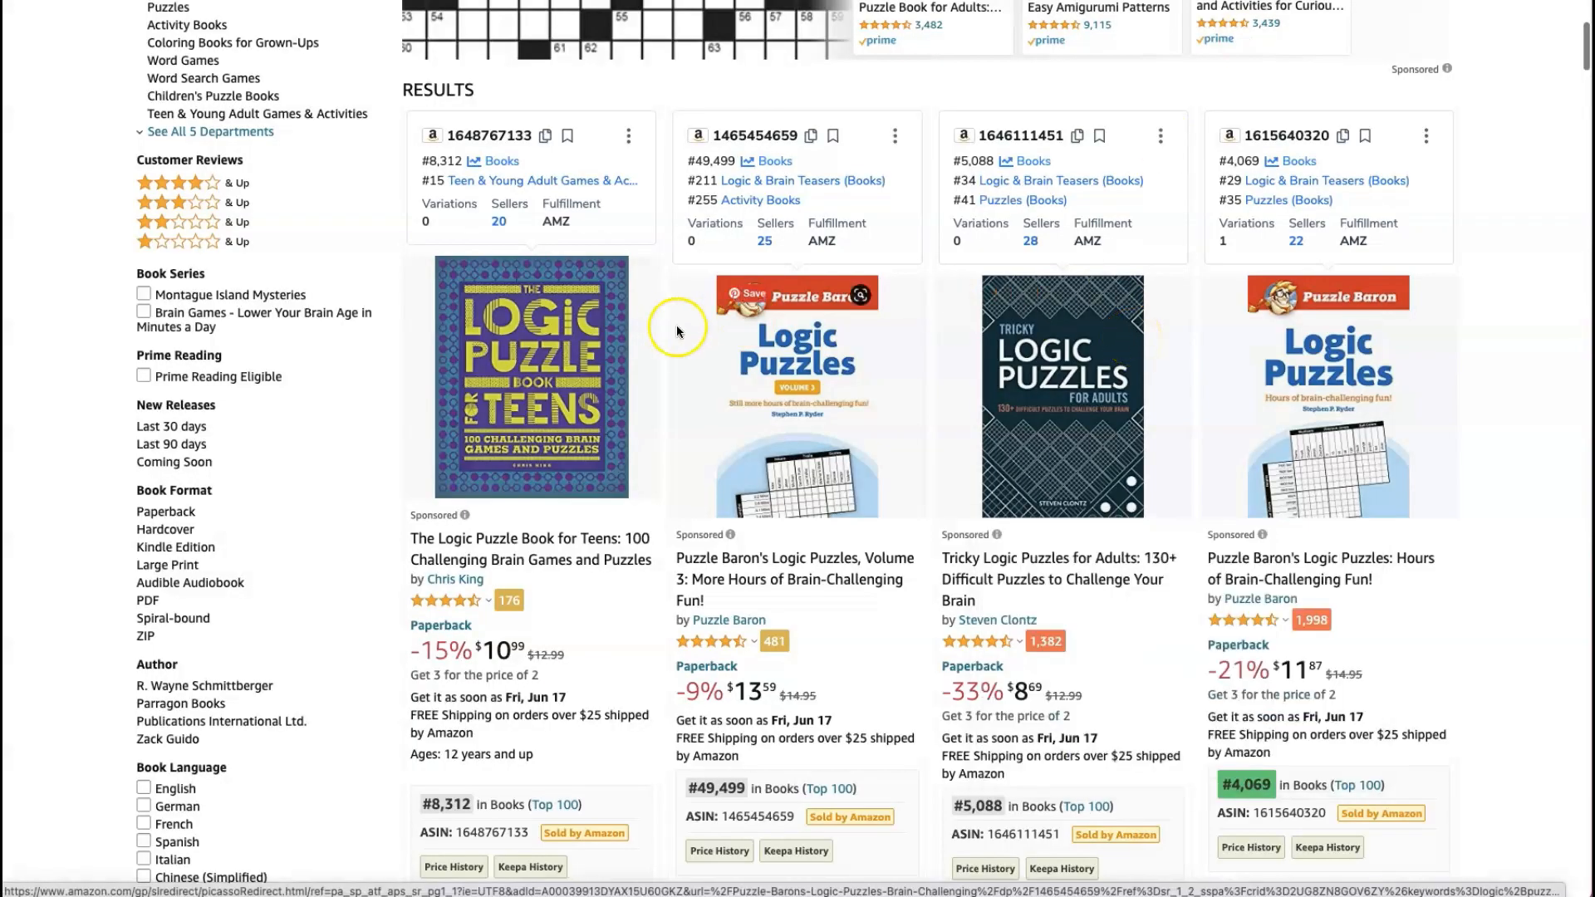
mouse_move(551, 363)
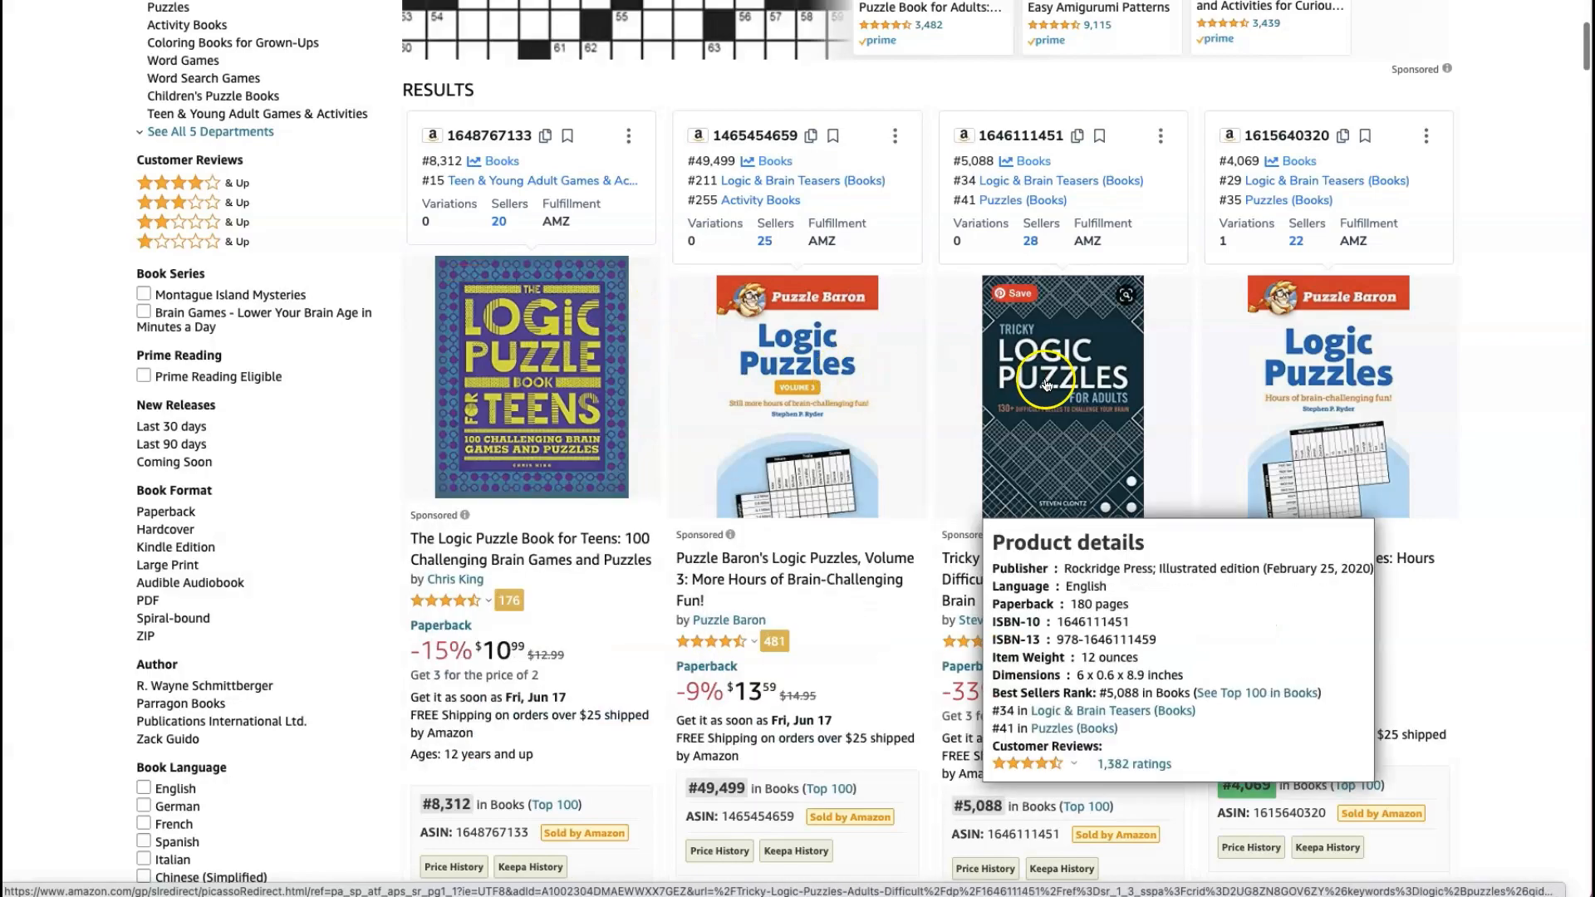
scroll(973, 363, down, 2)
scroll(972, 363, down, 10)
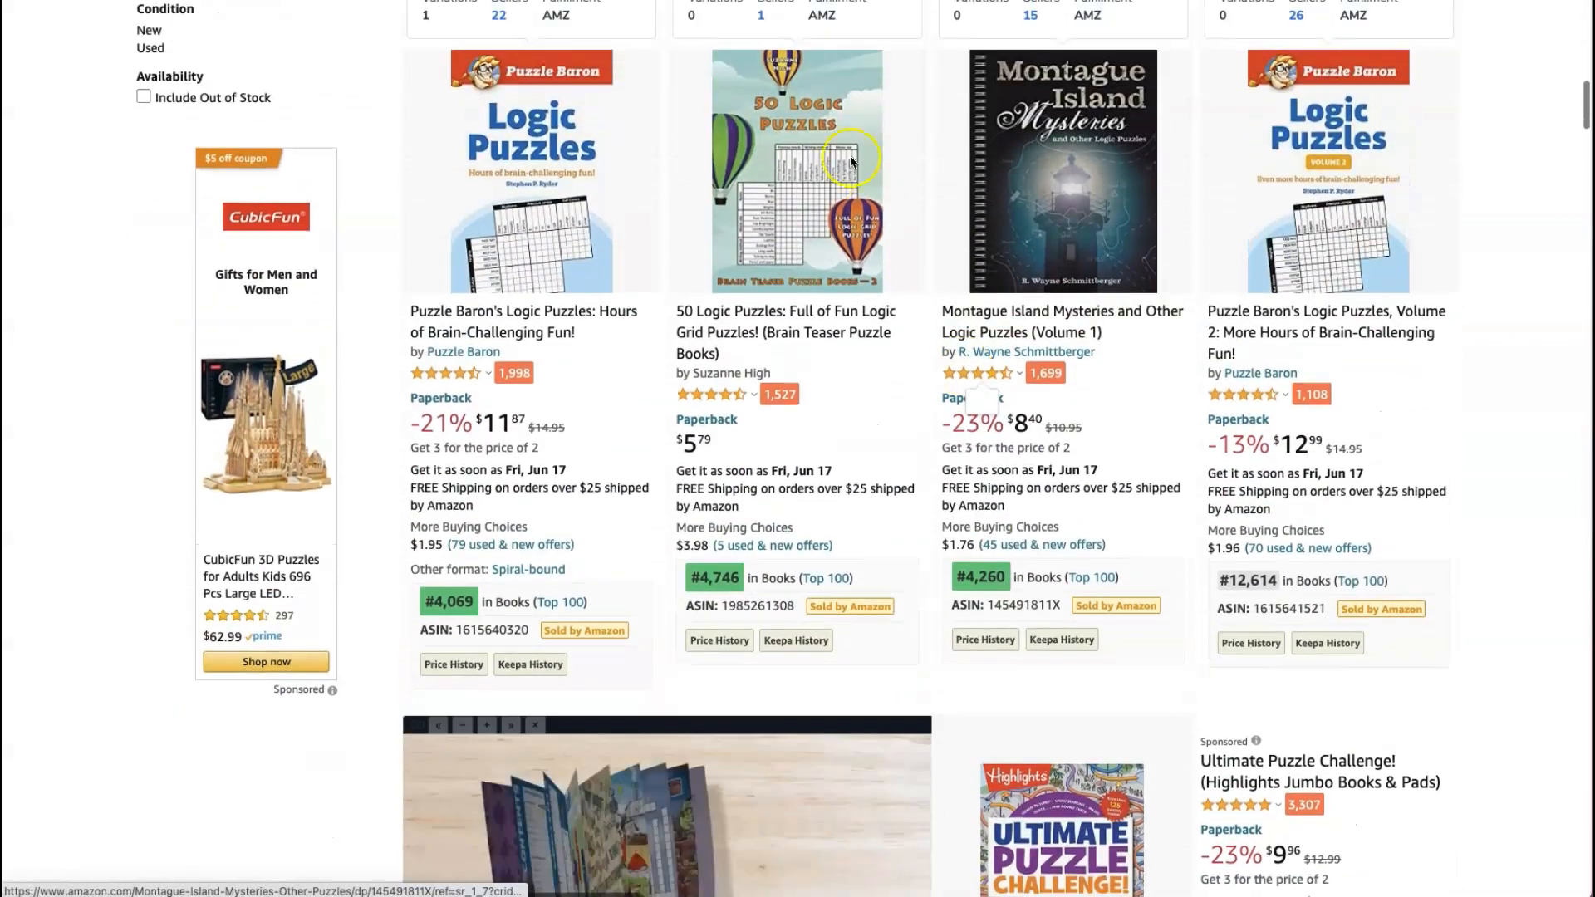
scroll(851, 161, up, 1)
mouse_move(773, 183)
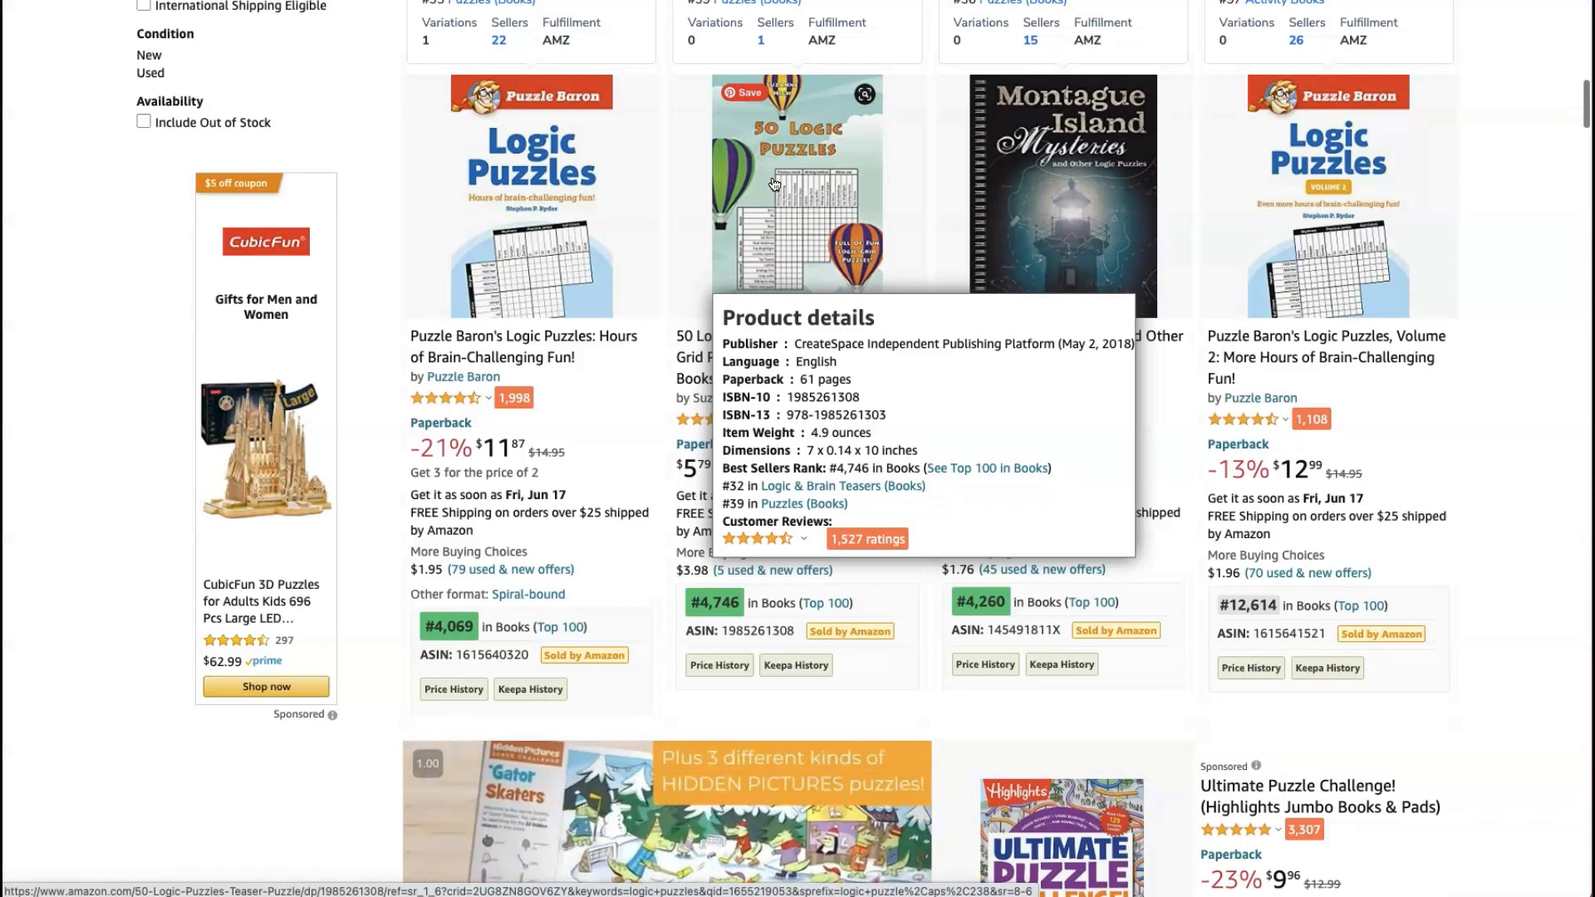
click(822, 171)
scroll(822, 170, up, 1)
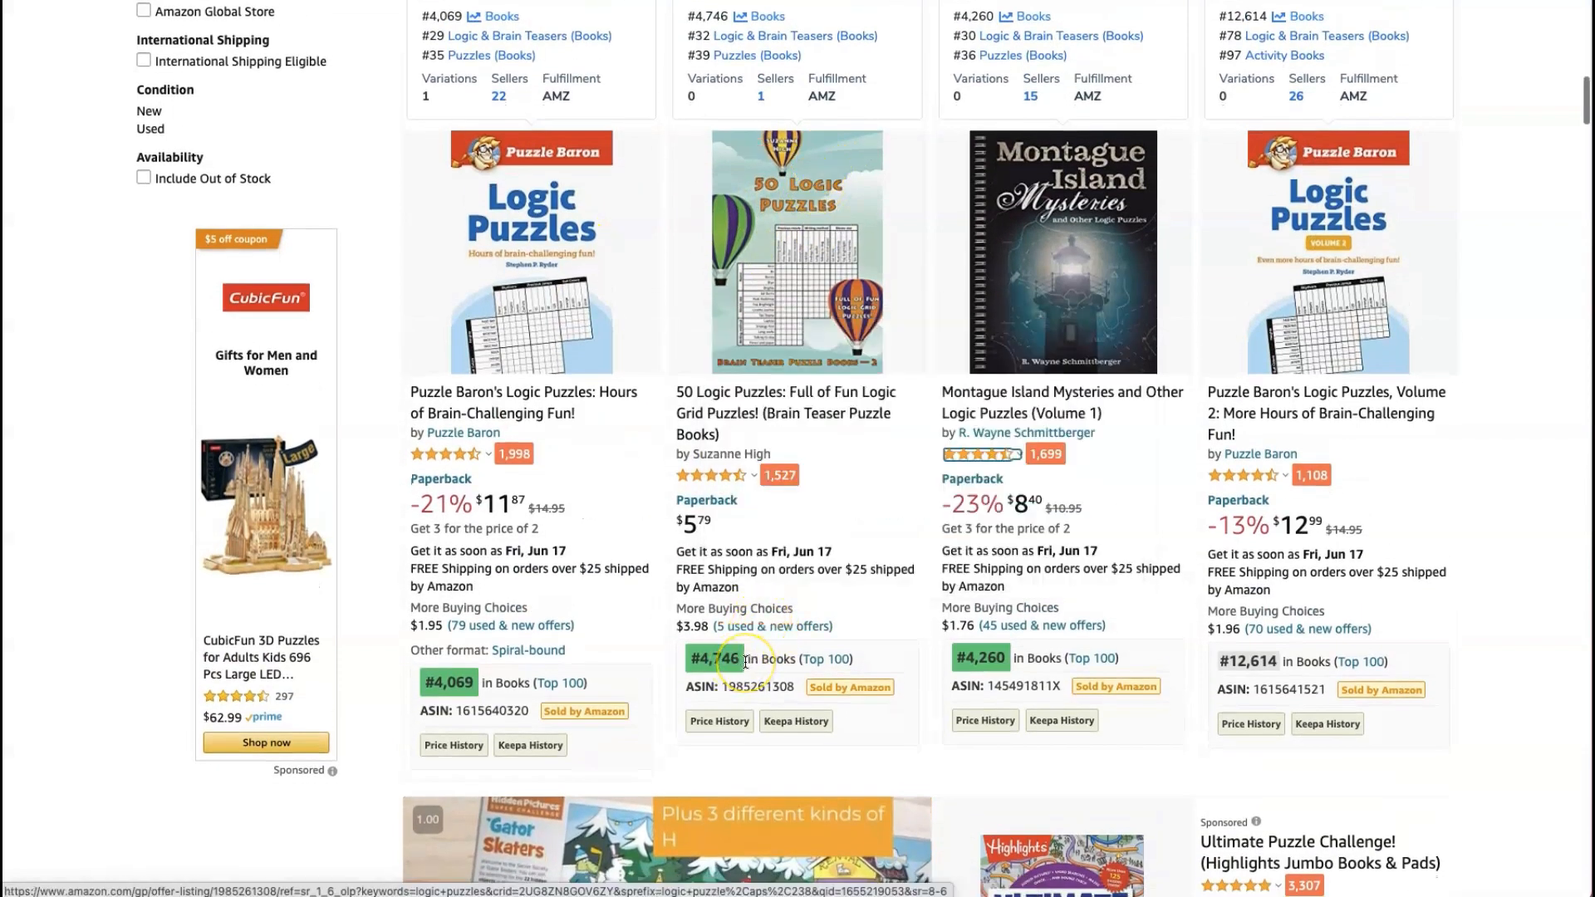
click(727, 275)
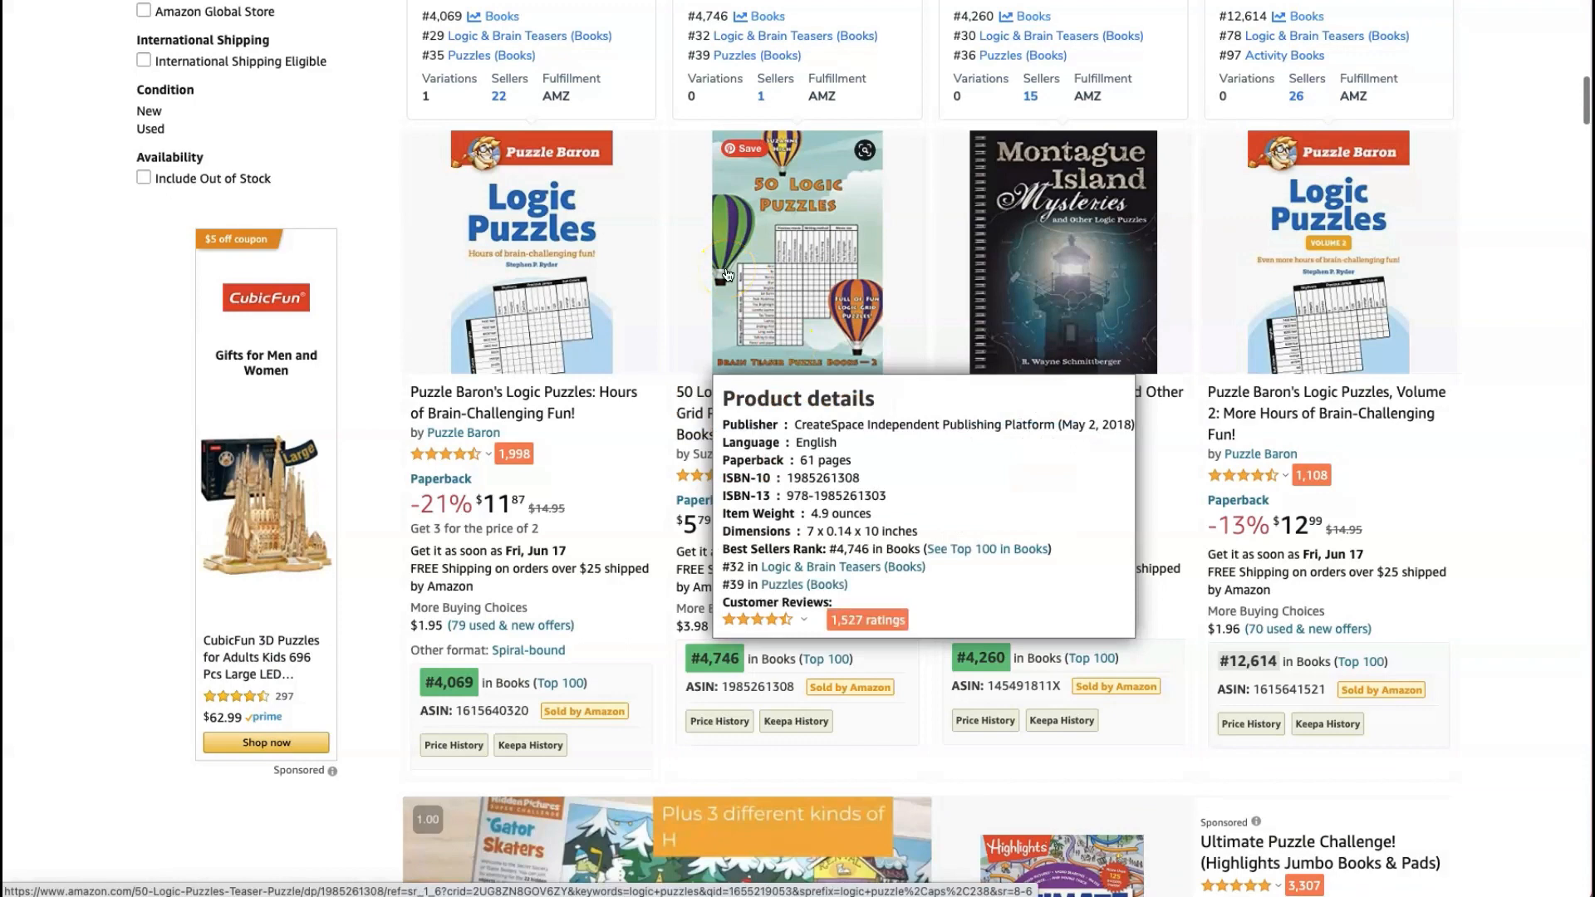
mouse_move(1127, 287)
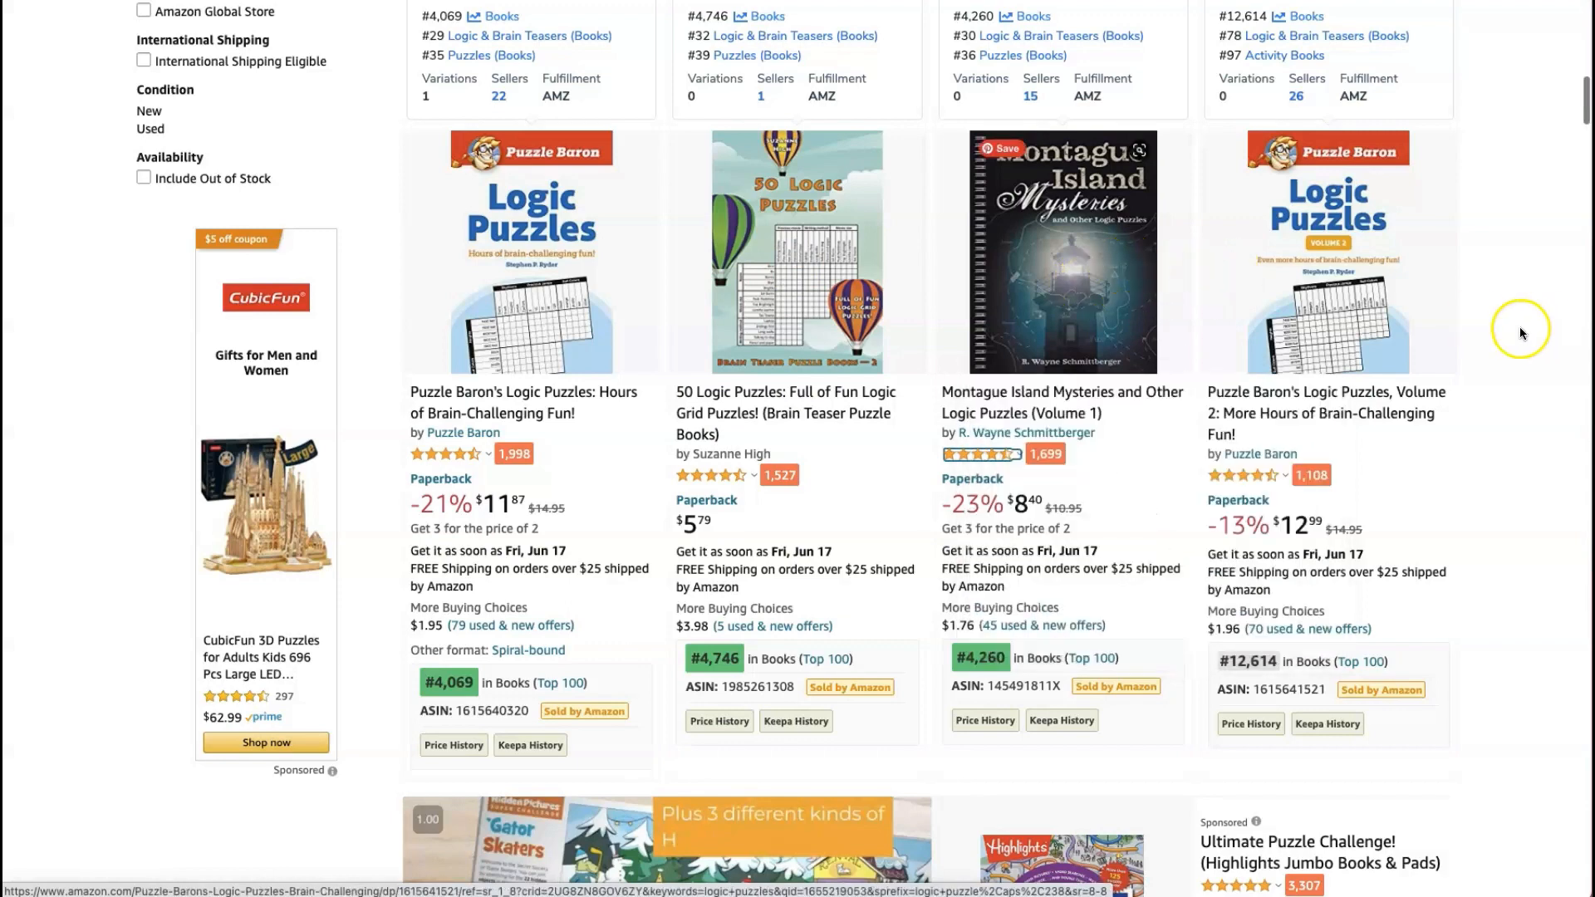
Switch to the Amazon results for "murder mystery logic puzzles" and check the sales ranks of the first listings
scroll(1519, 326, down, 2)
scroll(1519, 326, down, 2)
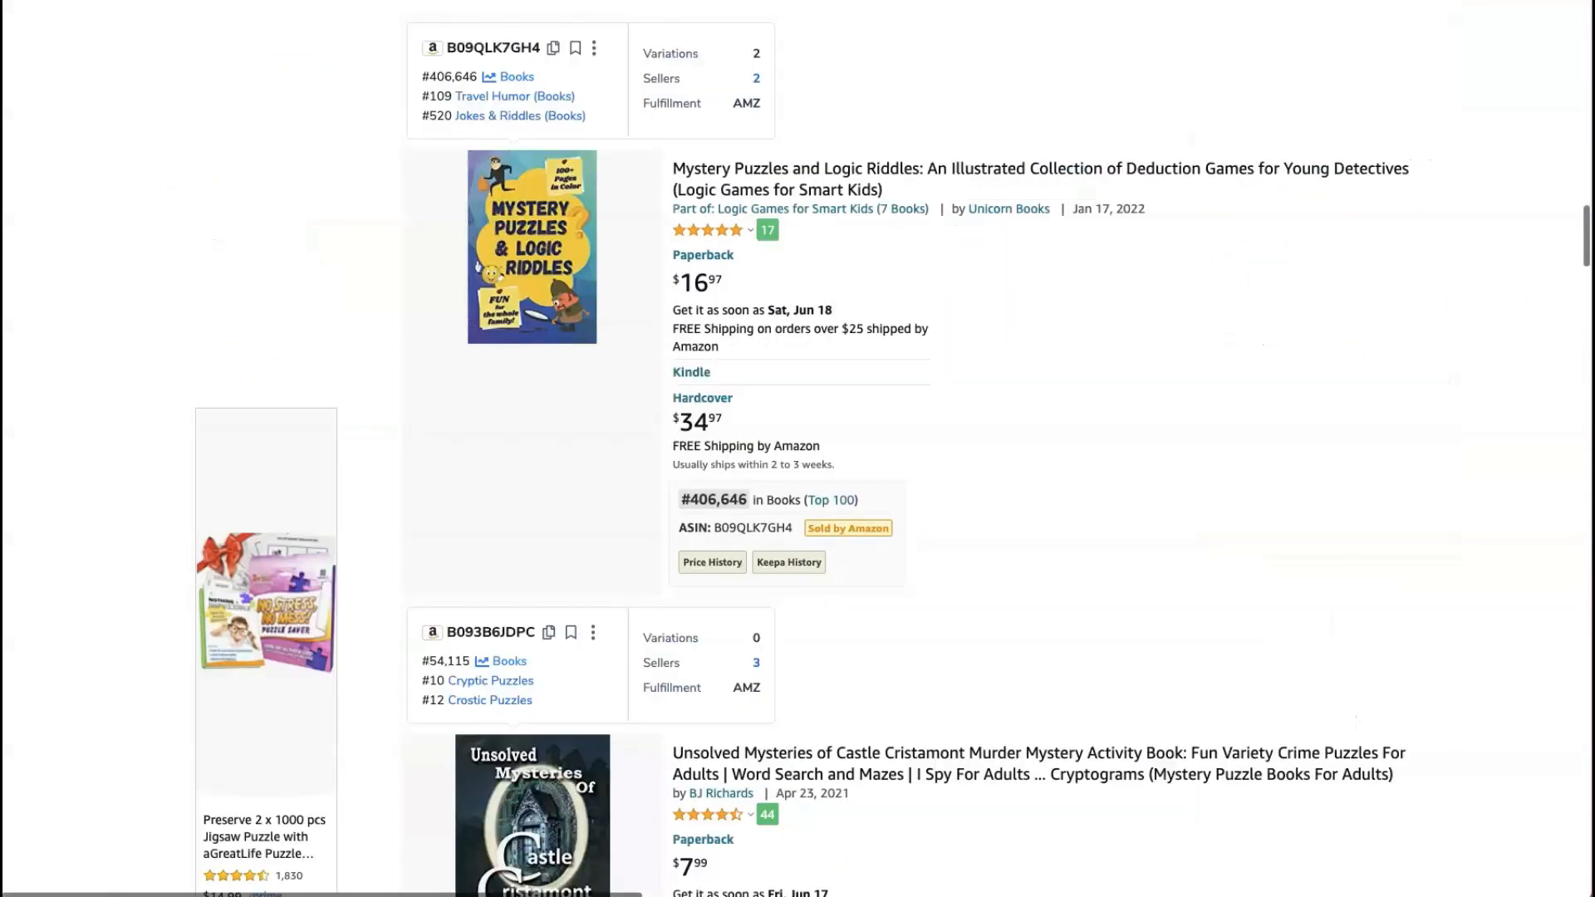
scroll(1034, 192, up, 20)
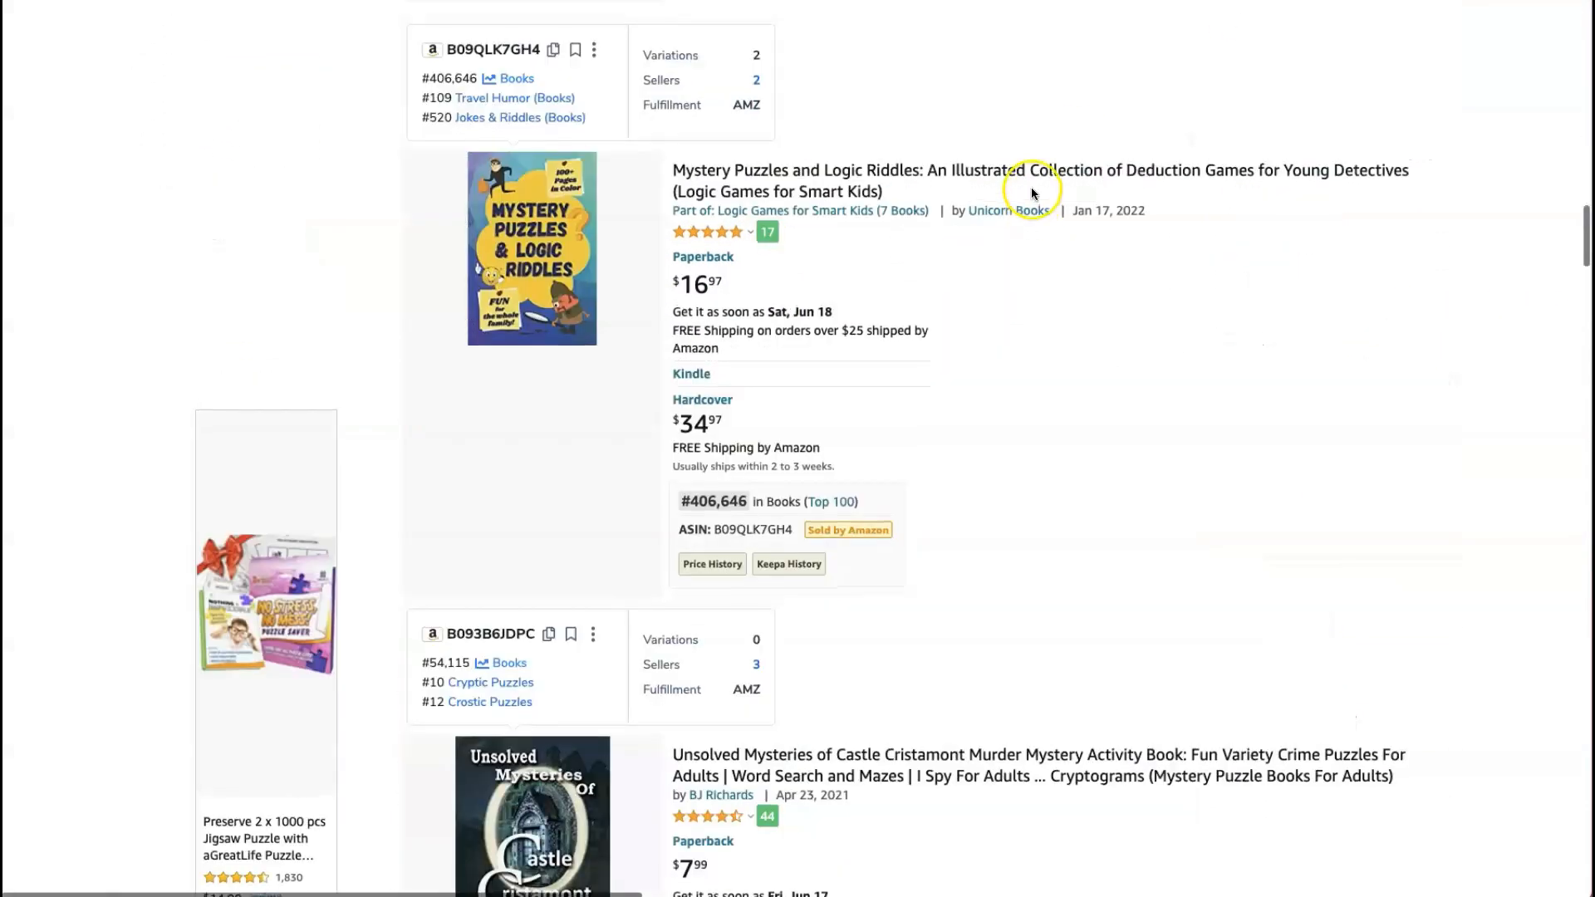
scroll(1034, 193, up, 12)
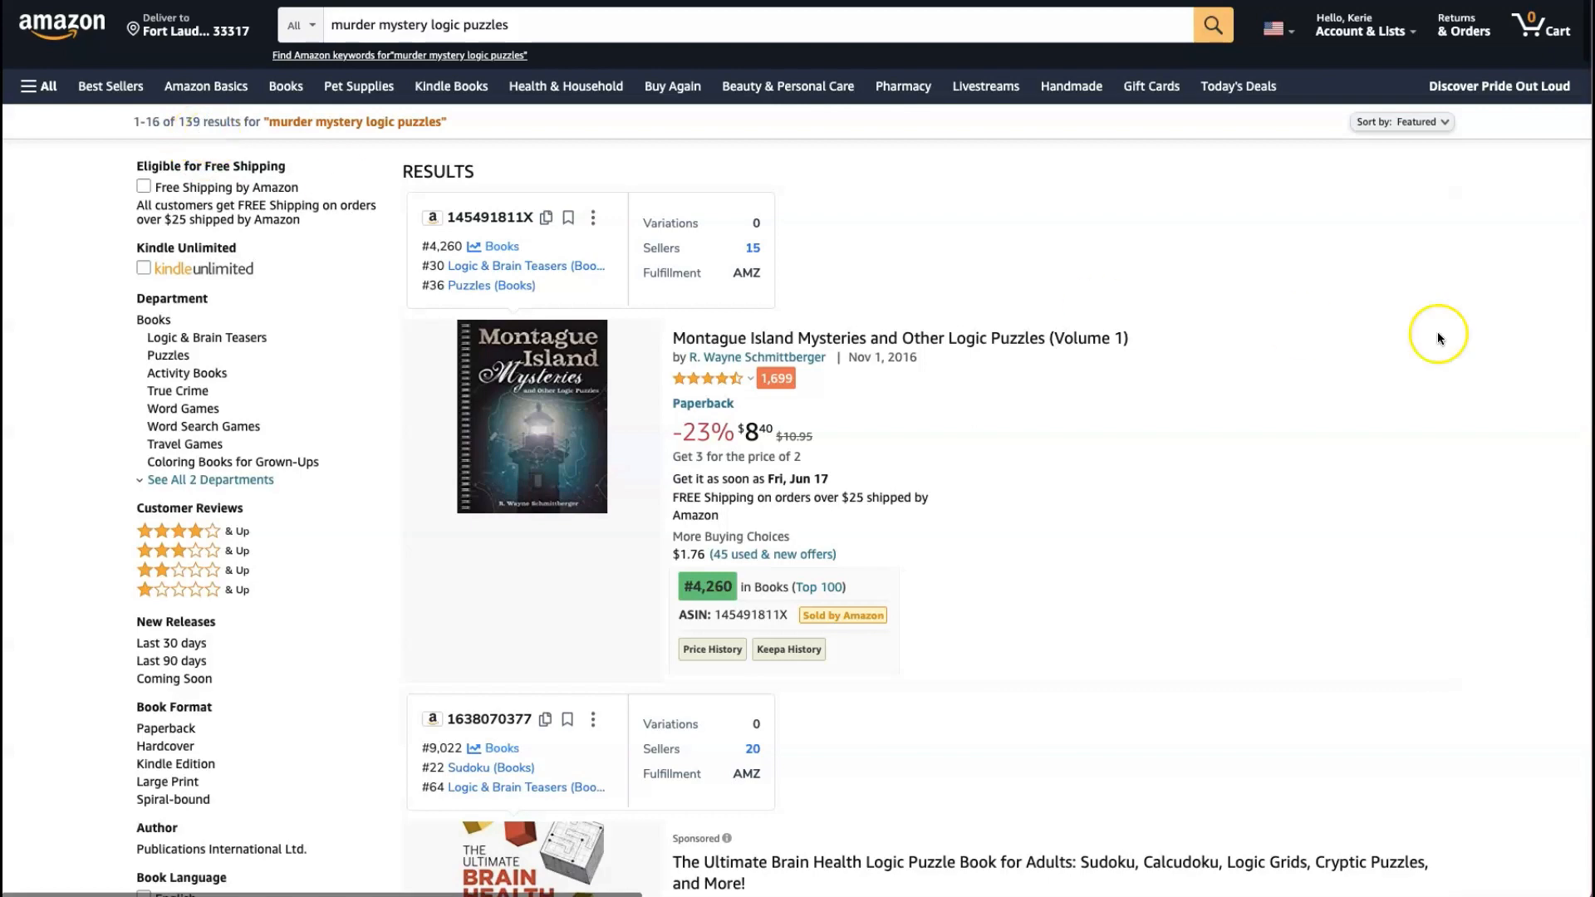
scroll(1343, 335, down, 1)
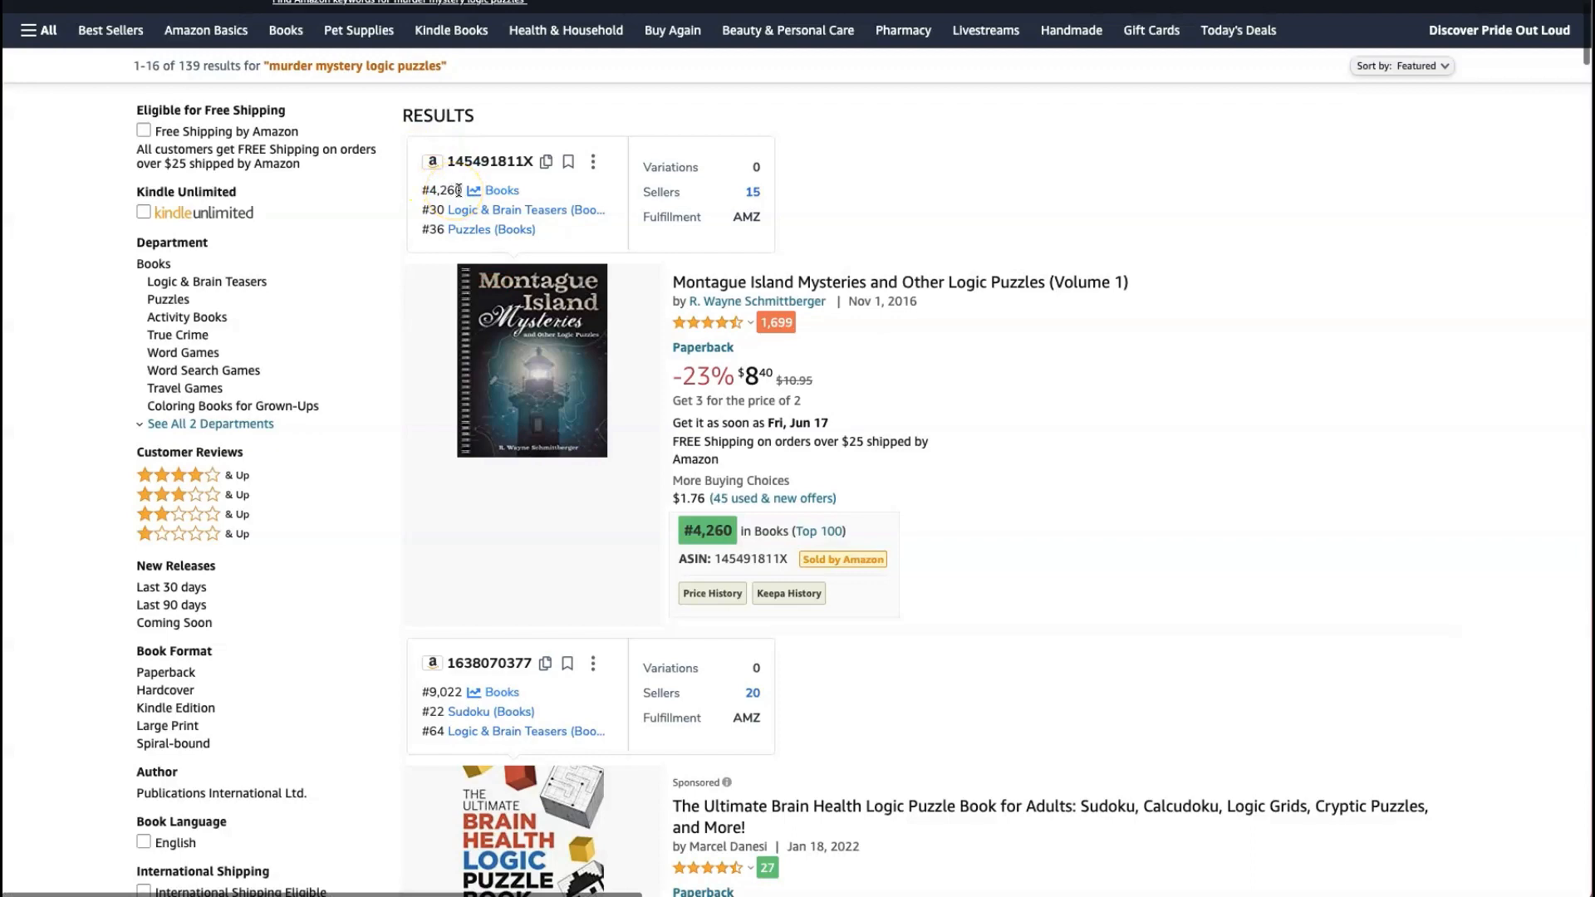
scroll(781, 212, down, 6)
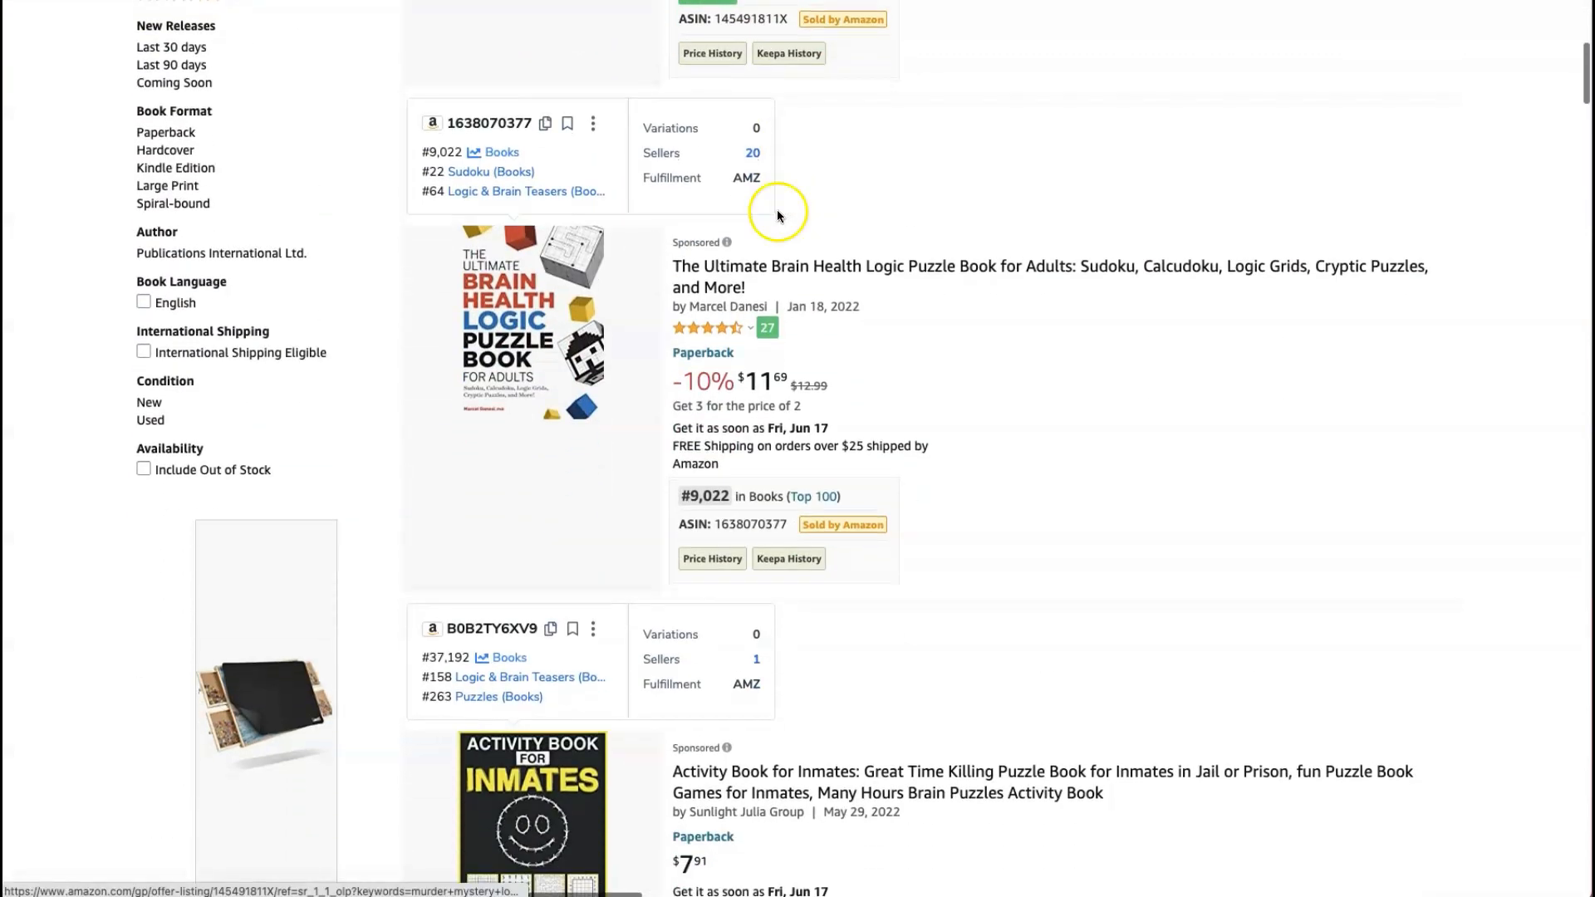
Examine the Activity Book for Inmates listing and the product details of the Murder Mystery Logic Puzzles book
scroll(776, 209, down, 2)
scroll(768, 320, down, 3)
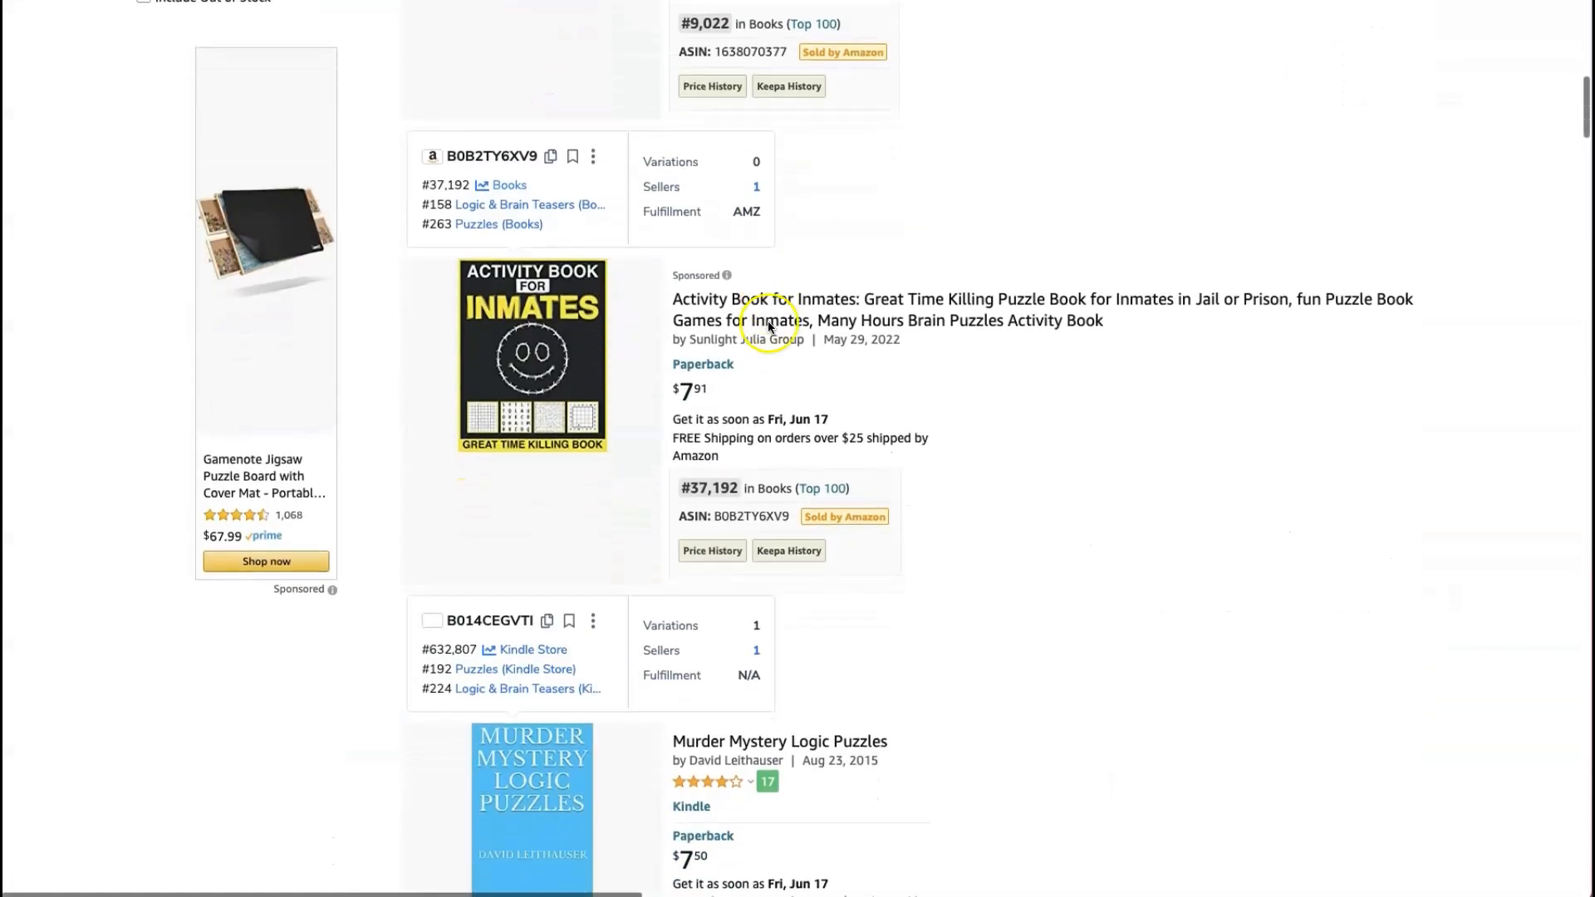
mouse_move(502, 349)
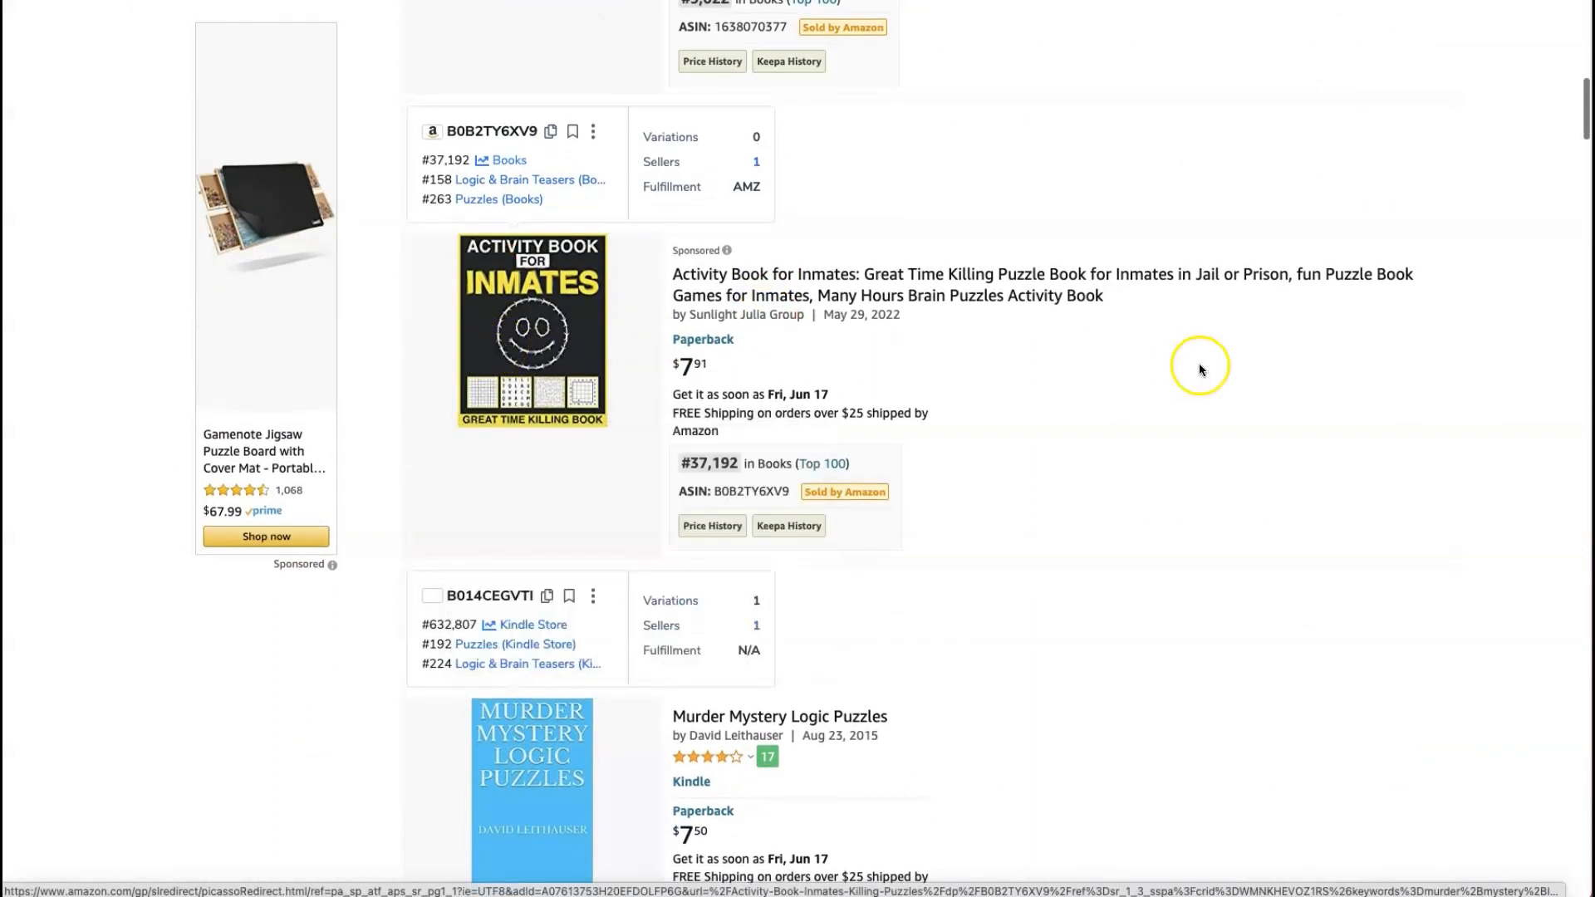
scroll(1196, 363, down, 1)
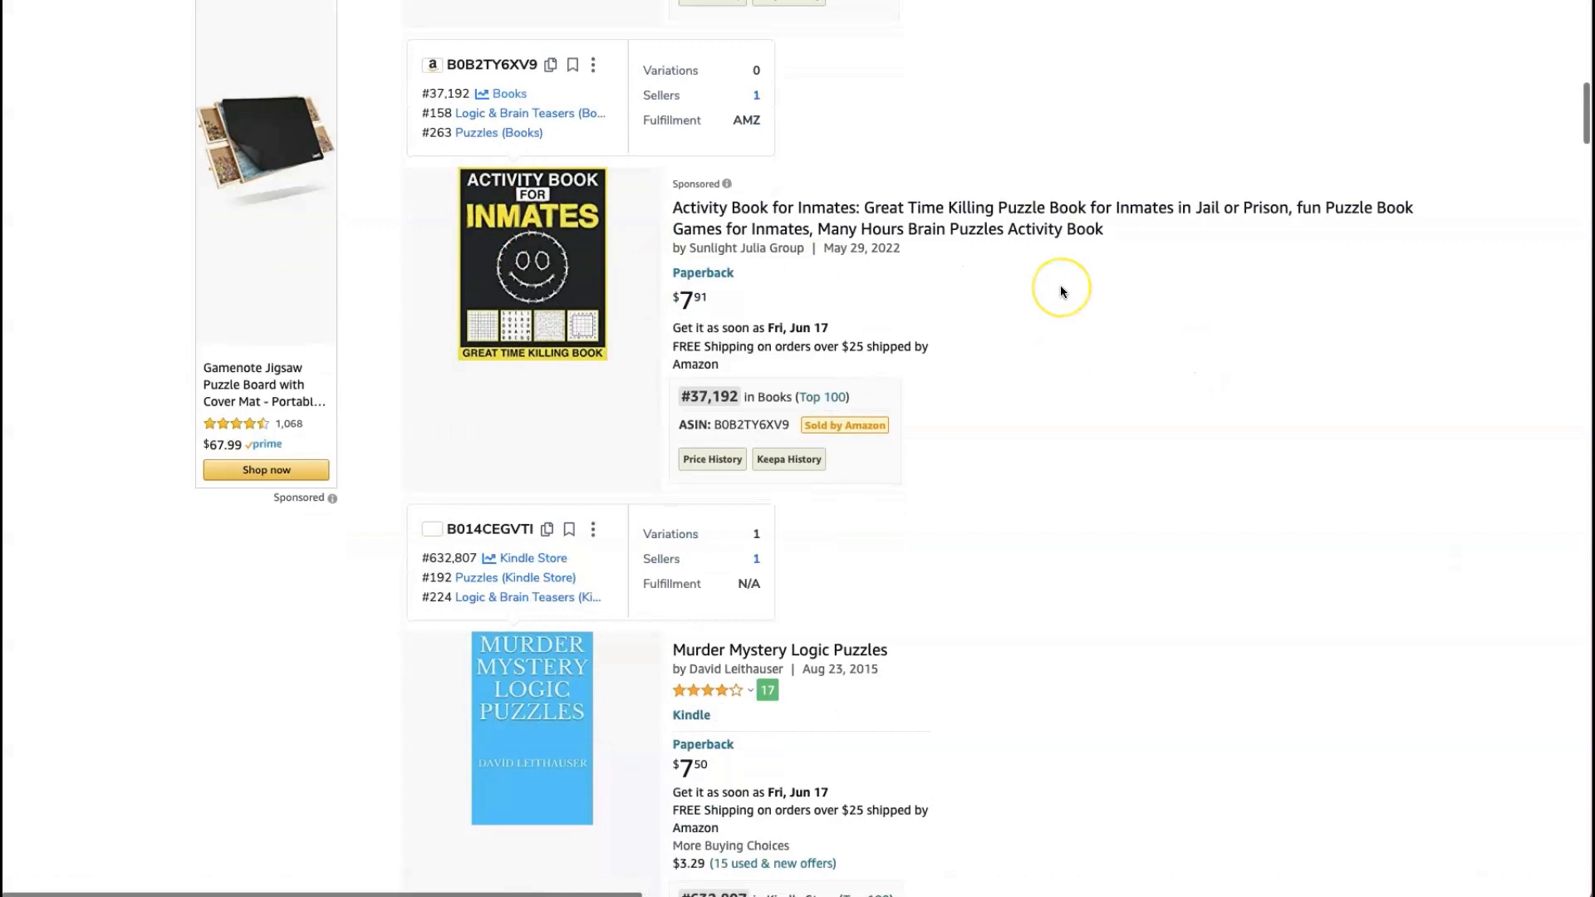
scroll(1047, 287, down, 8)
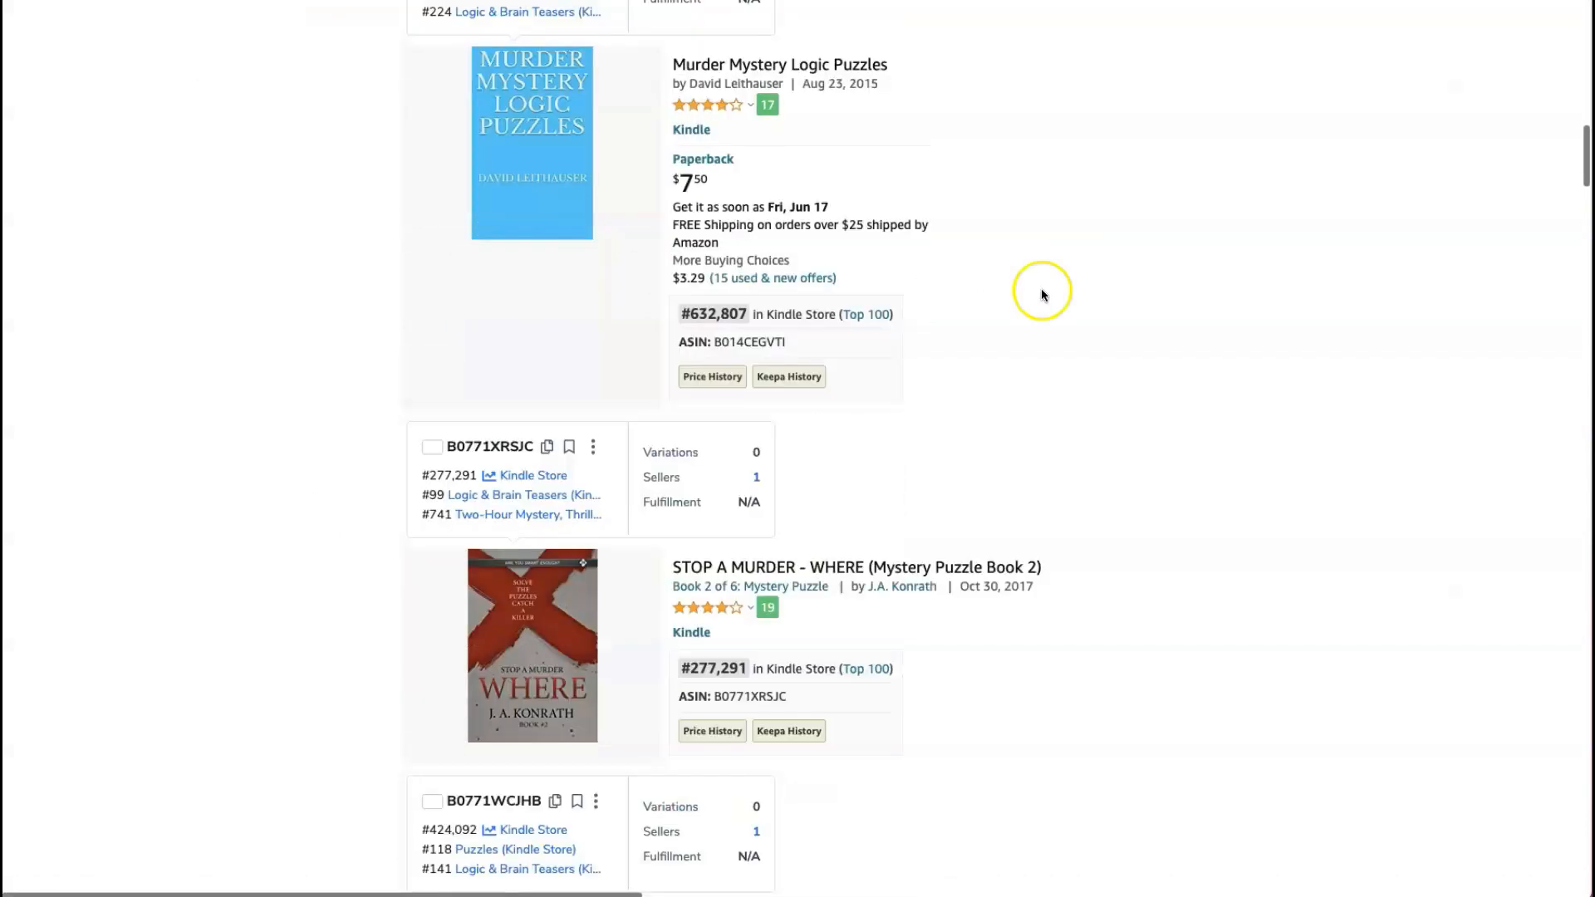
mouse_move(486, 150)
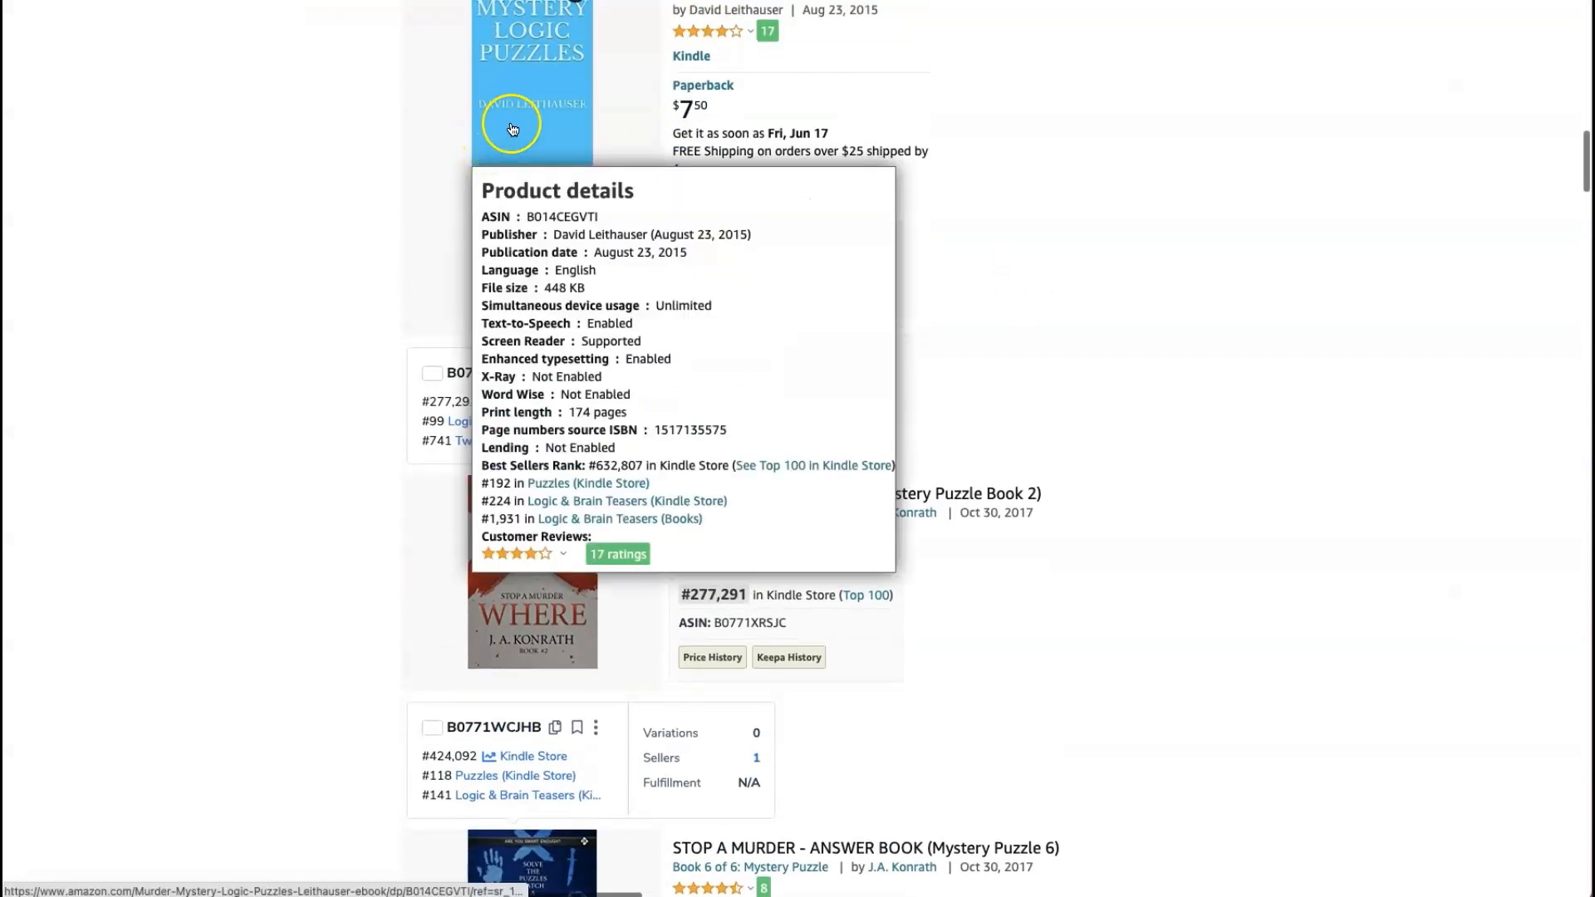
scroll(972, 125, up, 3)
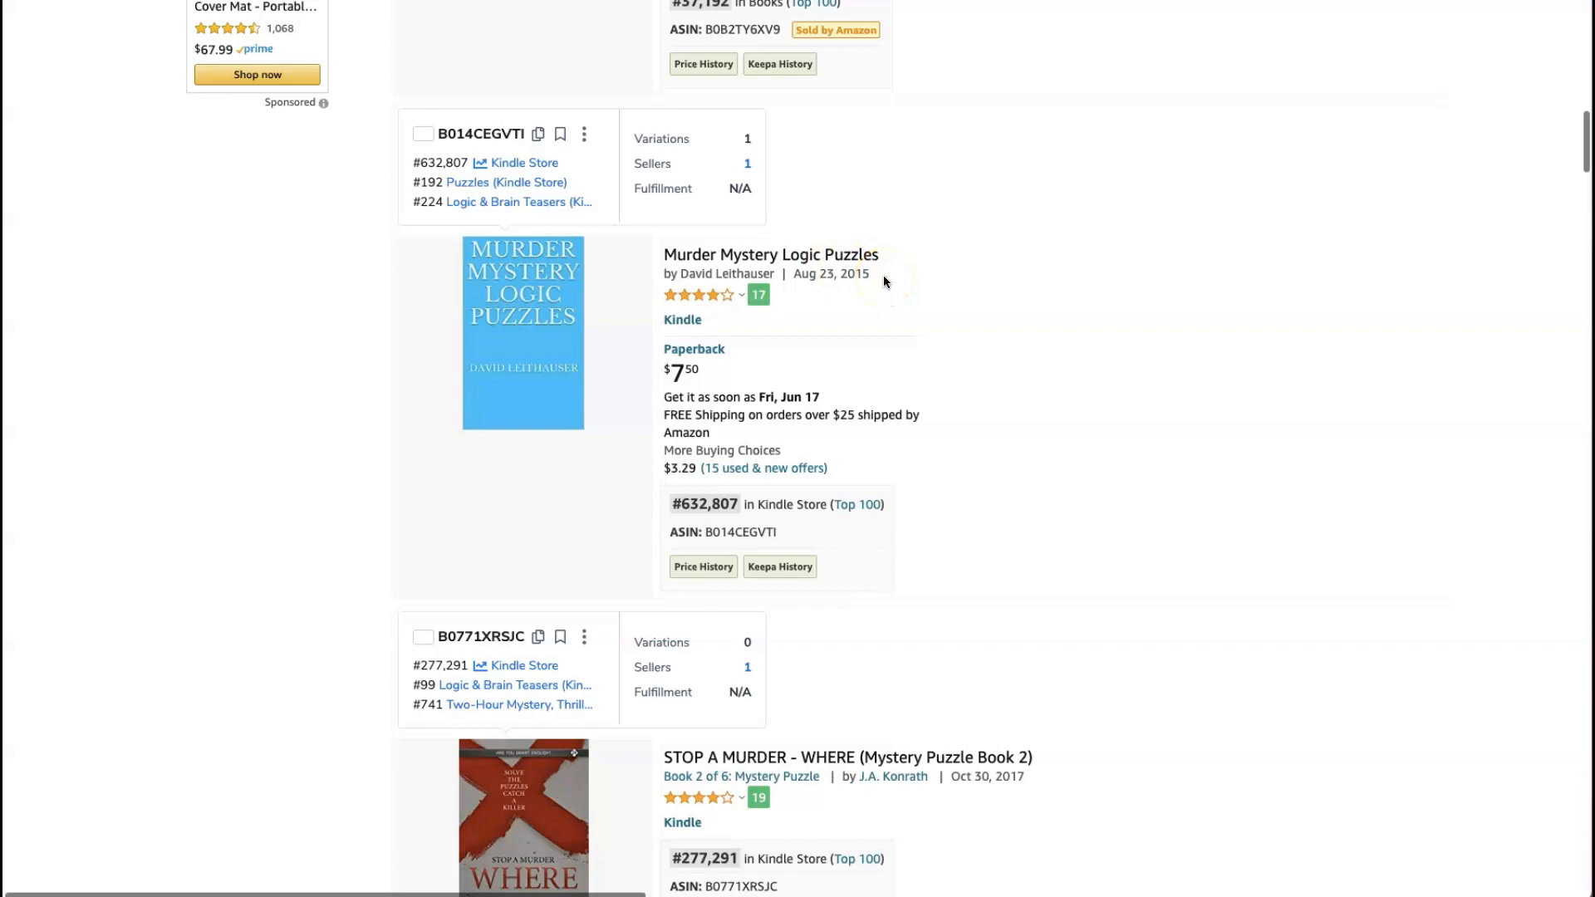
Examine the STOP A MURDER listings and the product details of Mystery Puzzles and Logic Riddles
scroll(666, 397, down, 7)
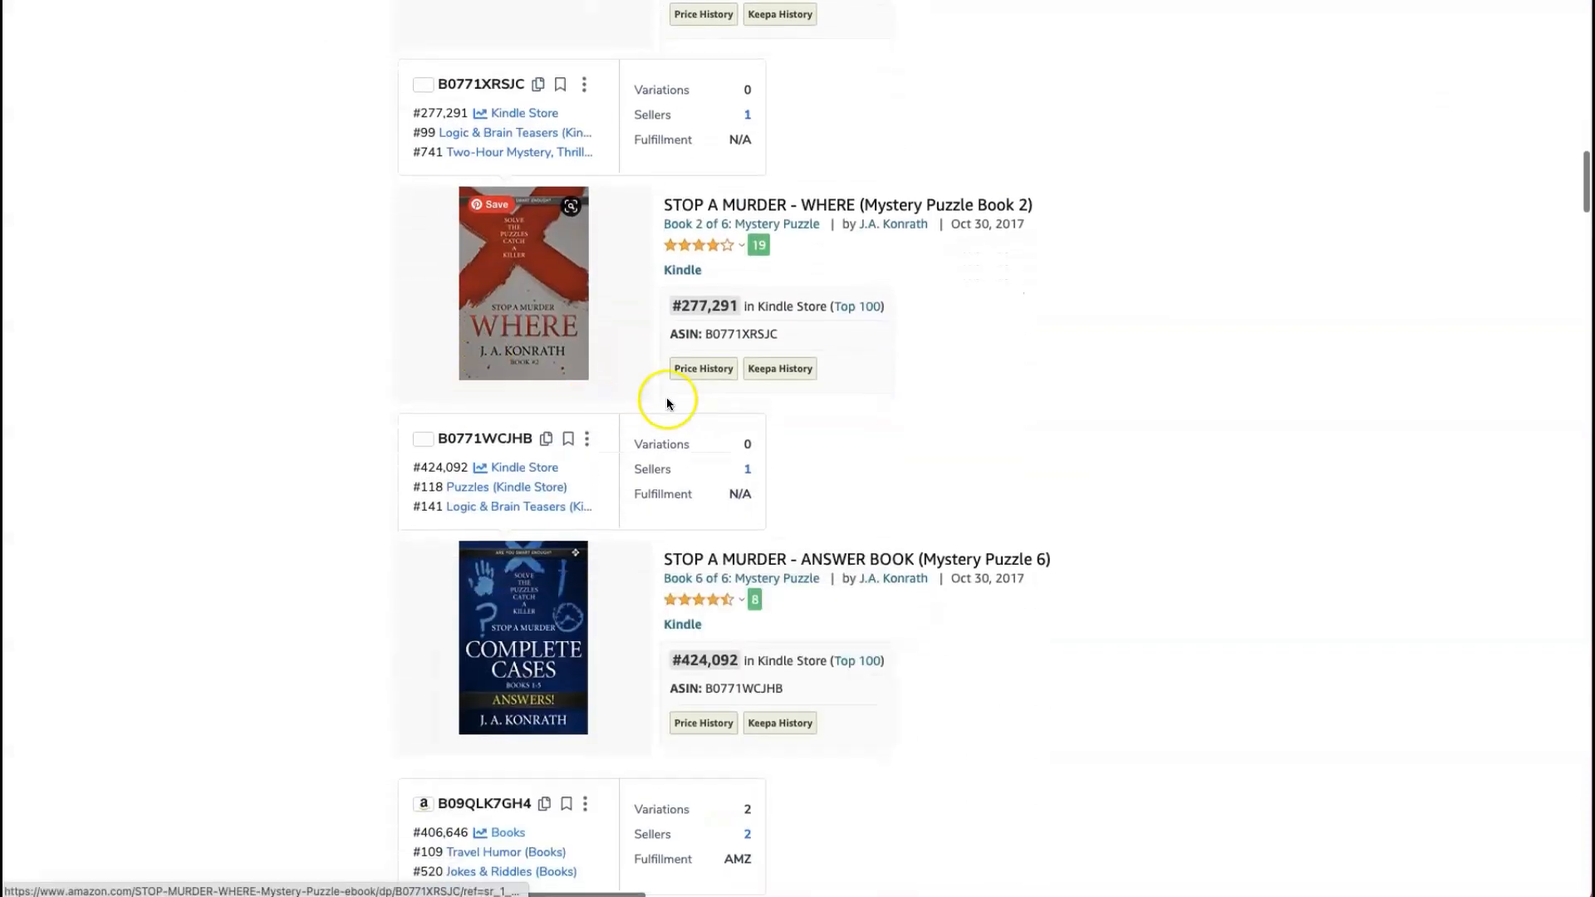
scroll(667, 404, down, 5)
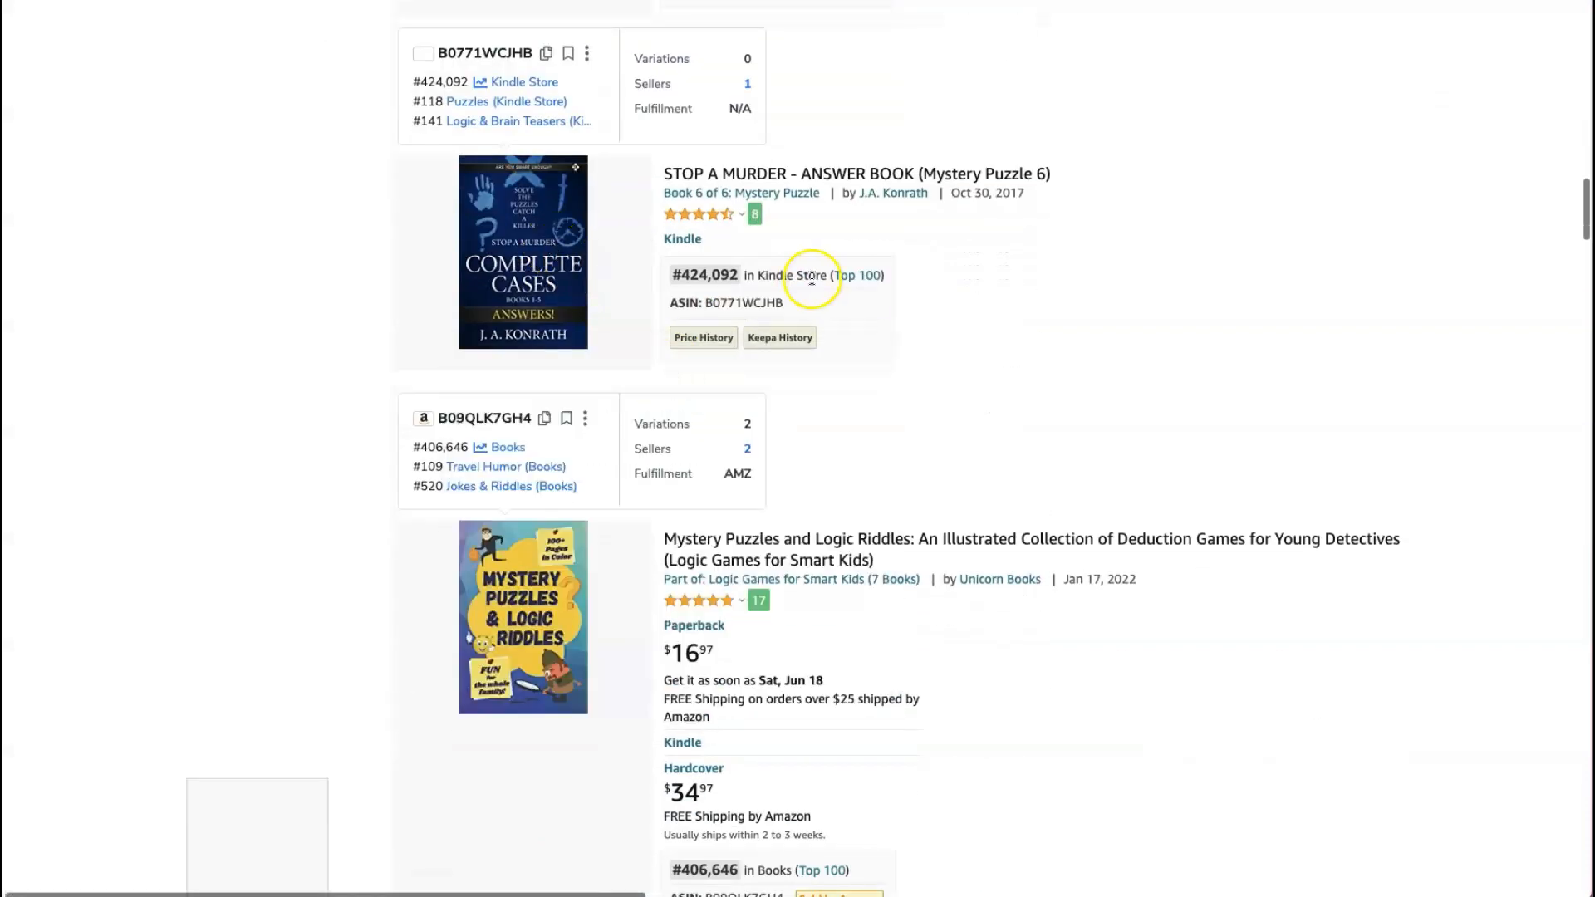
scroll(815, 289, down, 2)
mouse_move(572, 509)
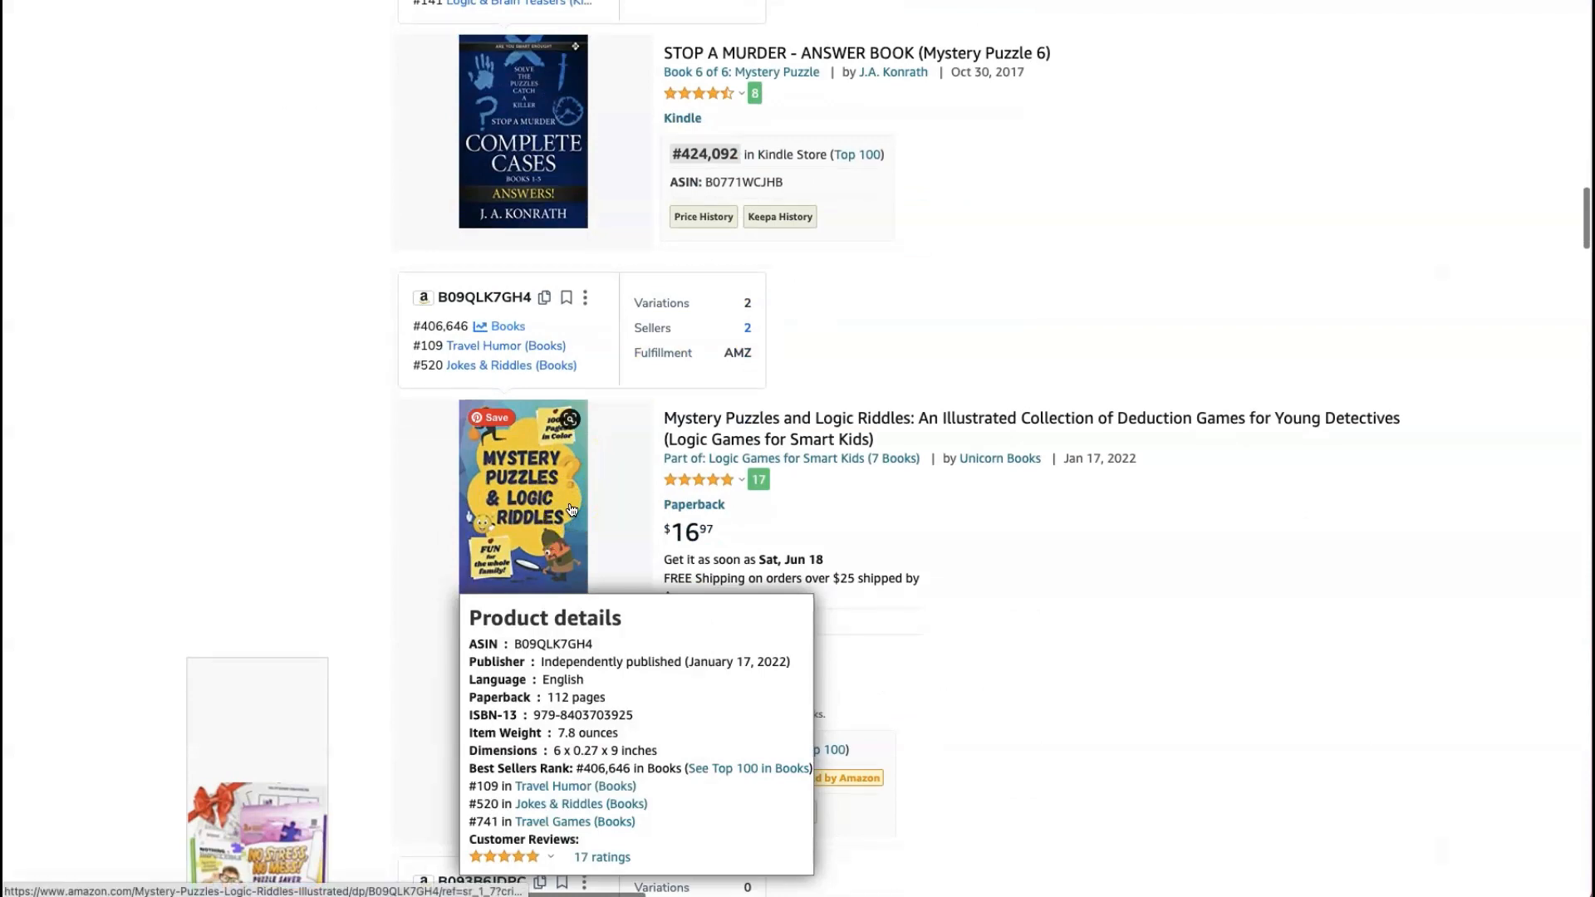
click(1198, 463)
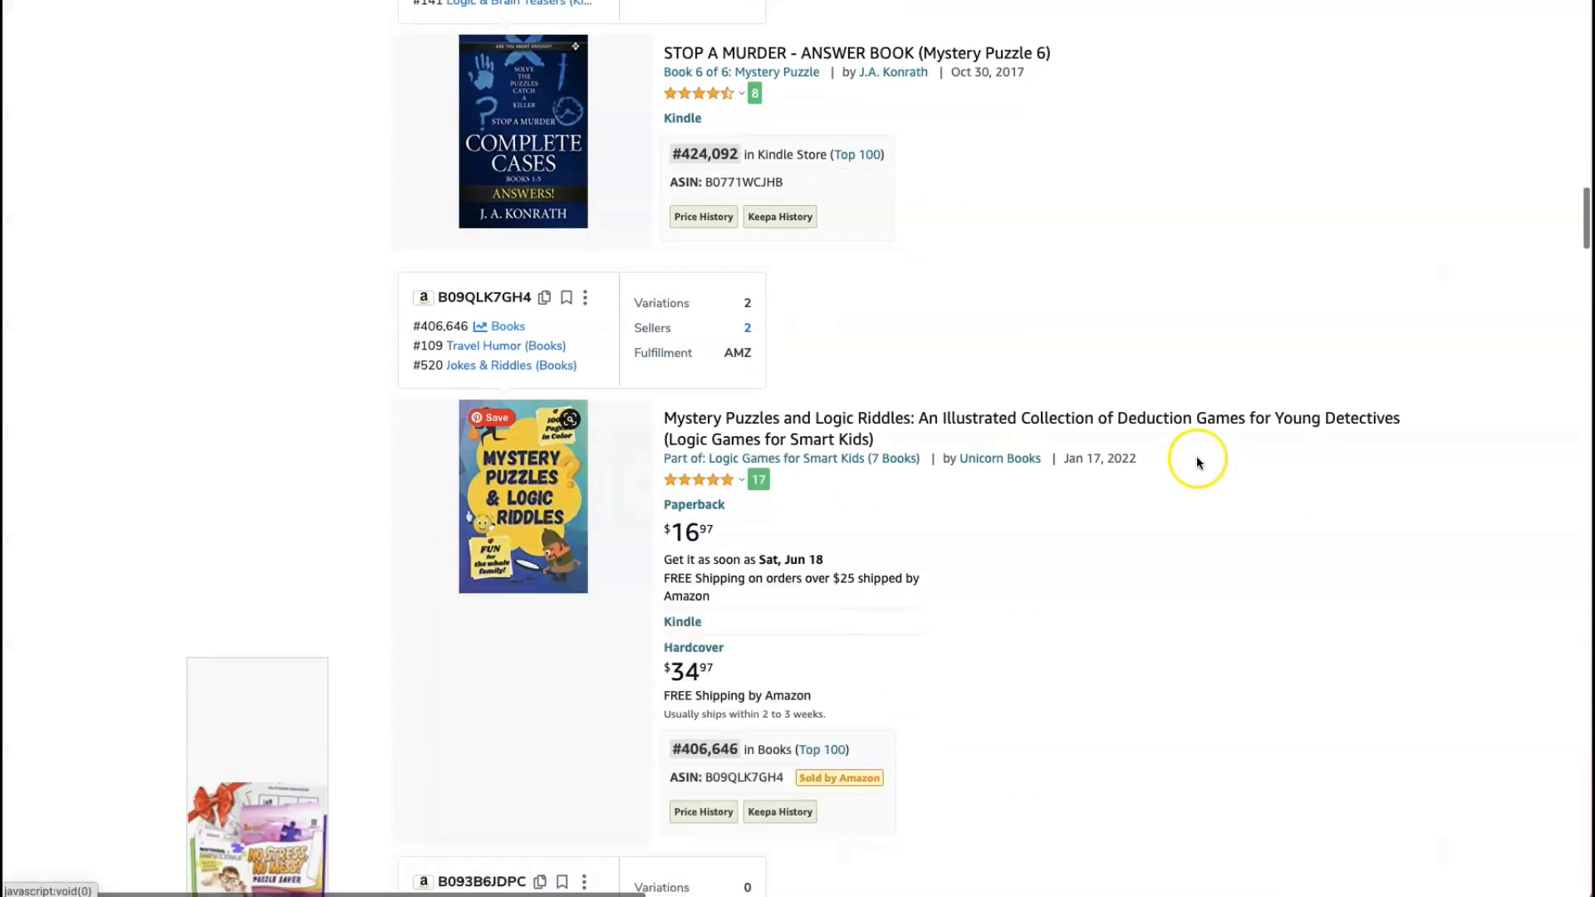
Examine the Castle Cristamont and Cold Case Puzzles listings and the product details of Murder Most Puzzling
scroll(1196, 463, down, 10)
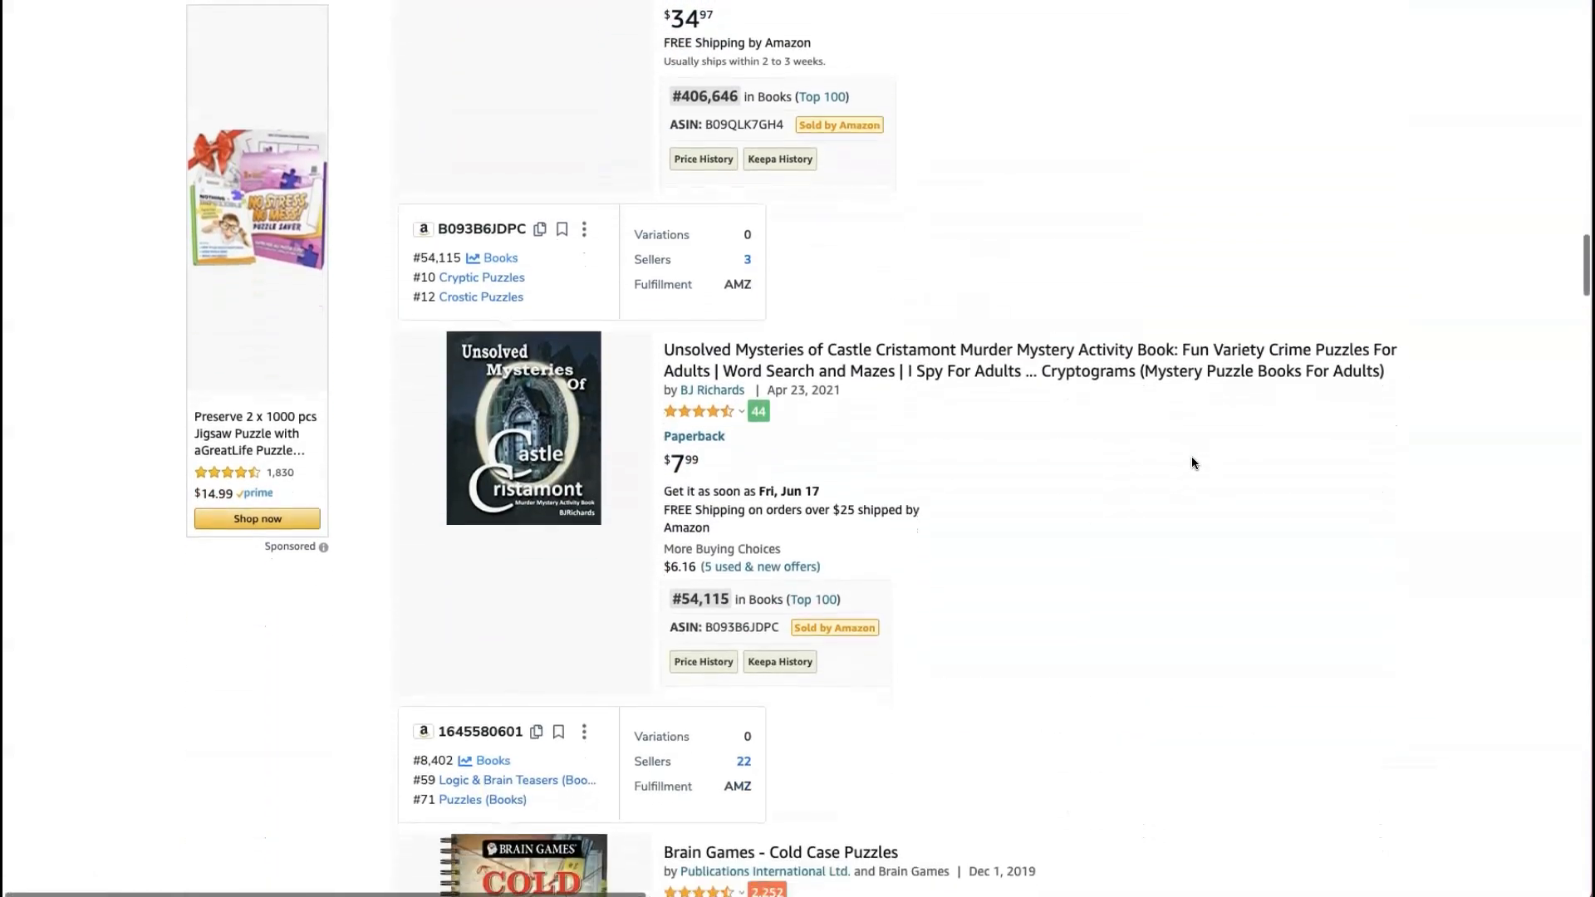
scroll(1185, 461, down, 5)
click(1169, 459)
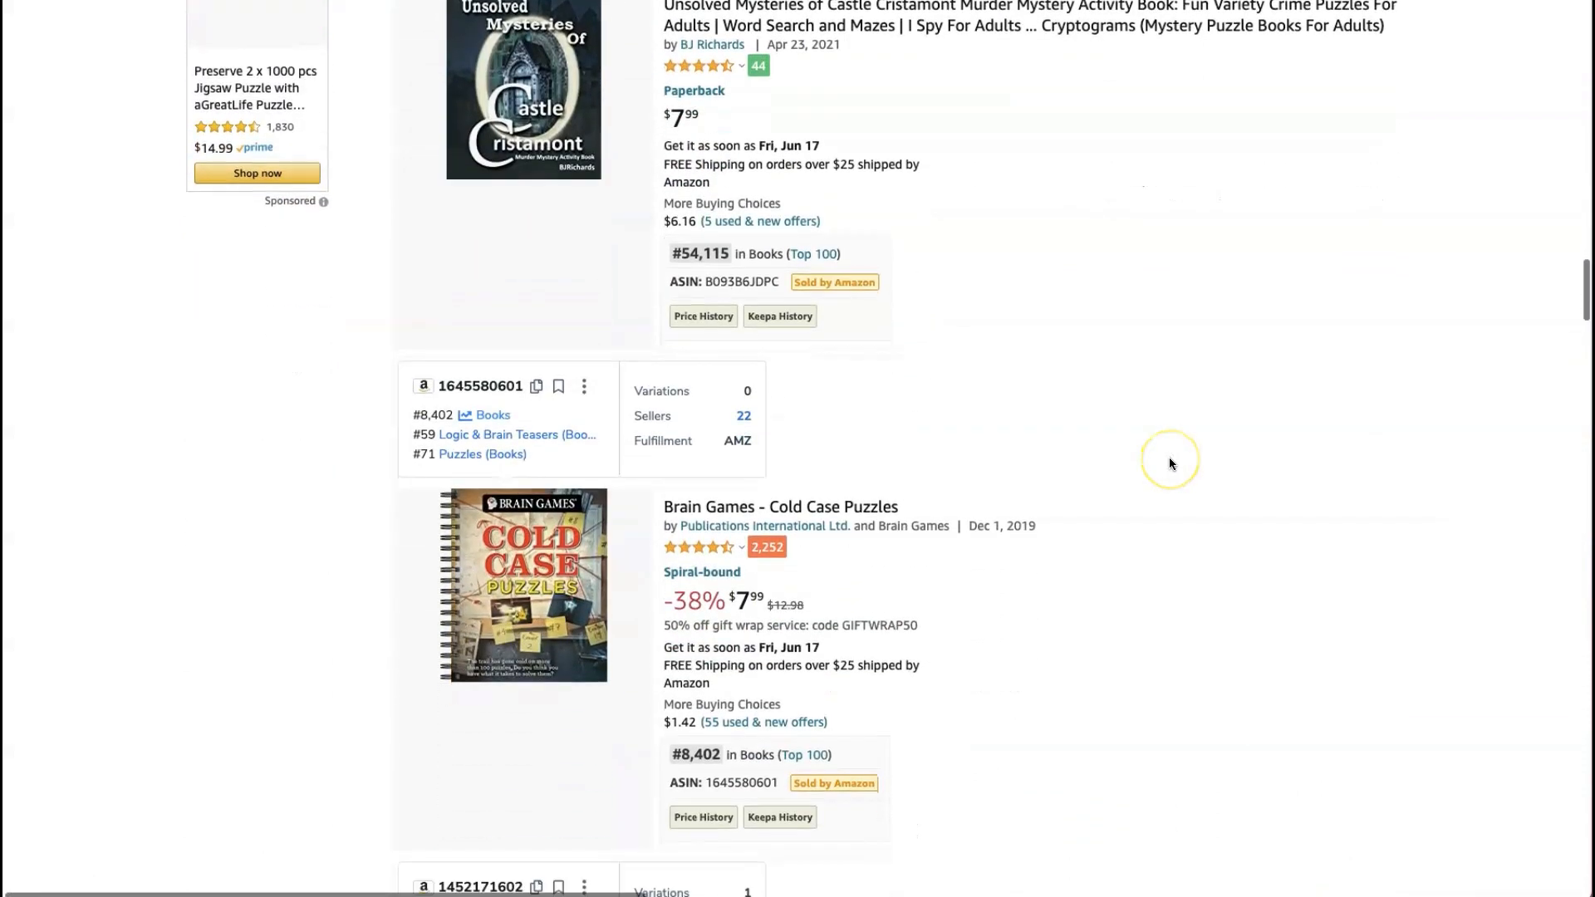
click(1132, 494)
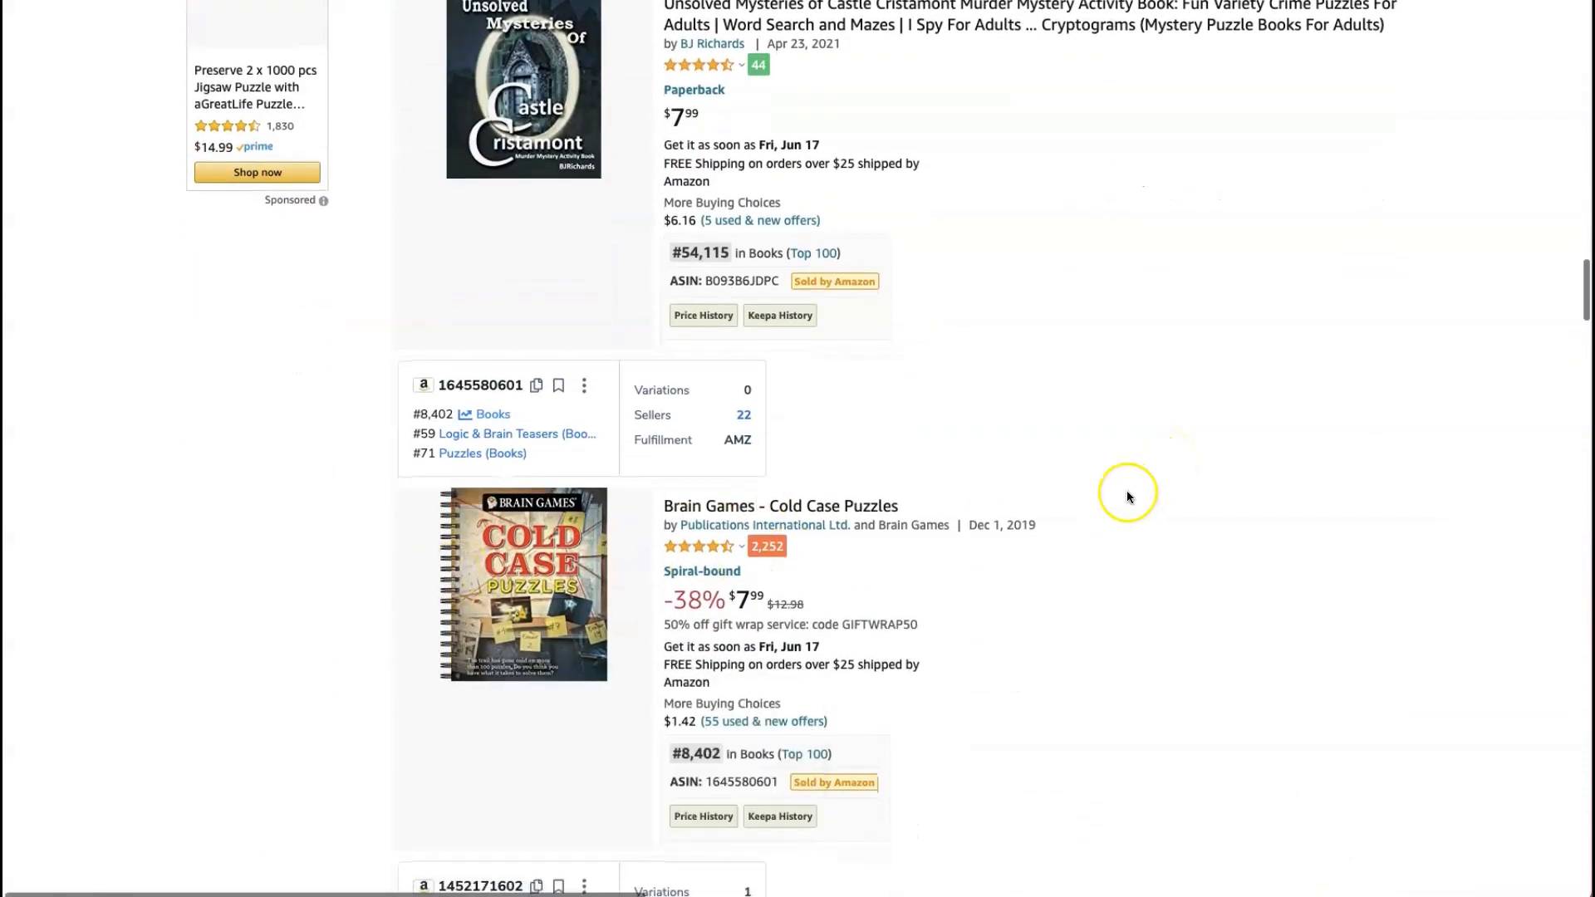
scroll(1126, 493, down, 6)
scroll(1126, 496, down, 1)
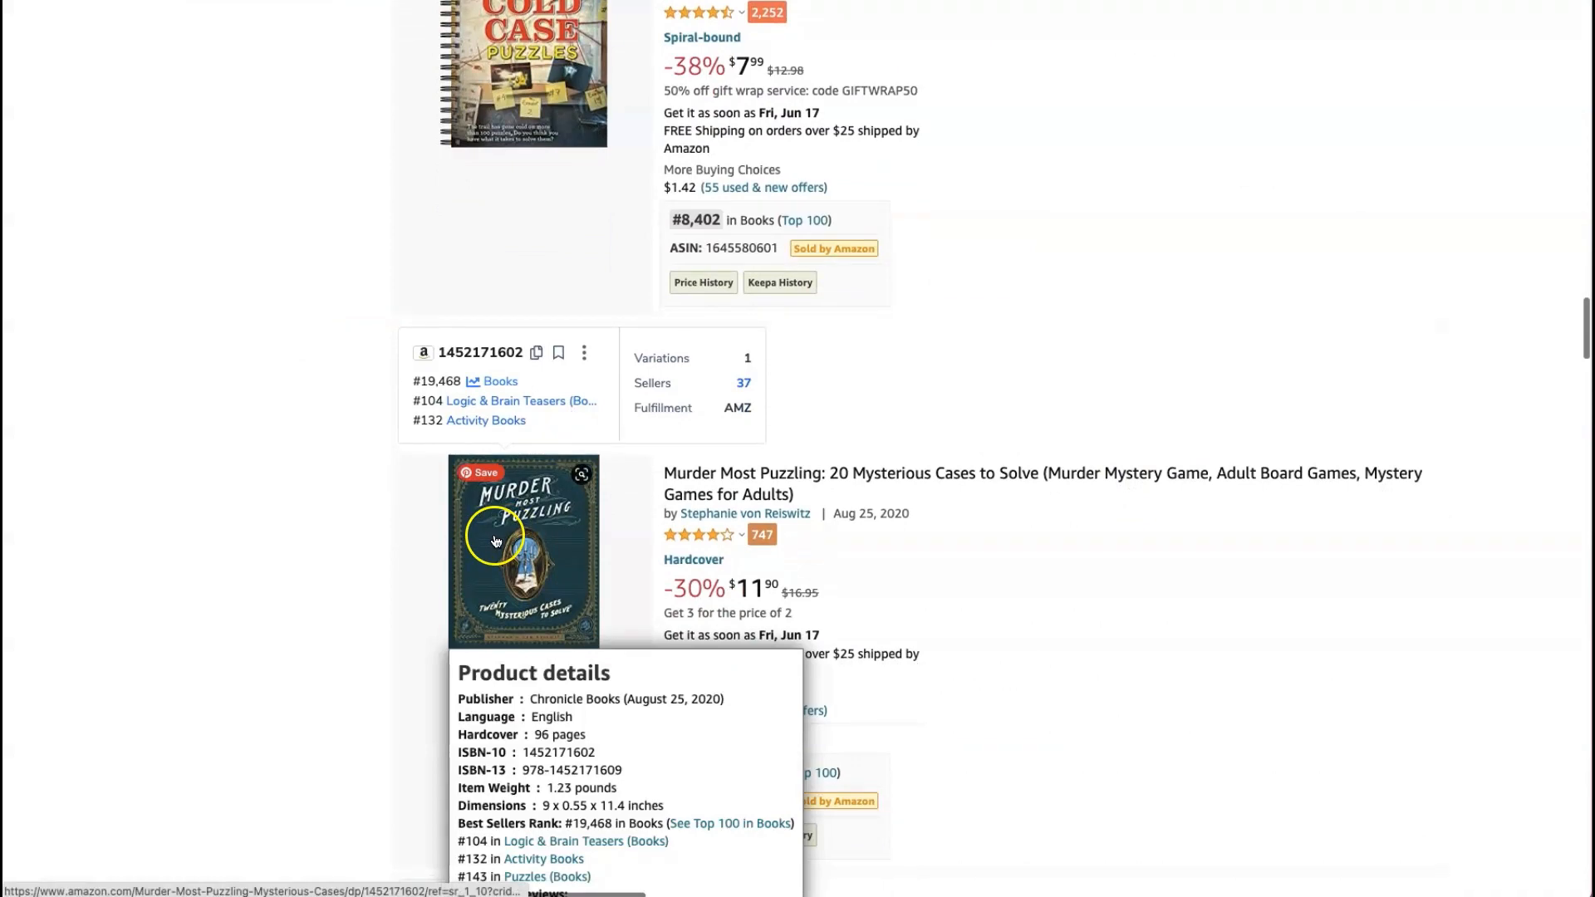
scroll(977, 538, down, 5)
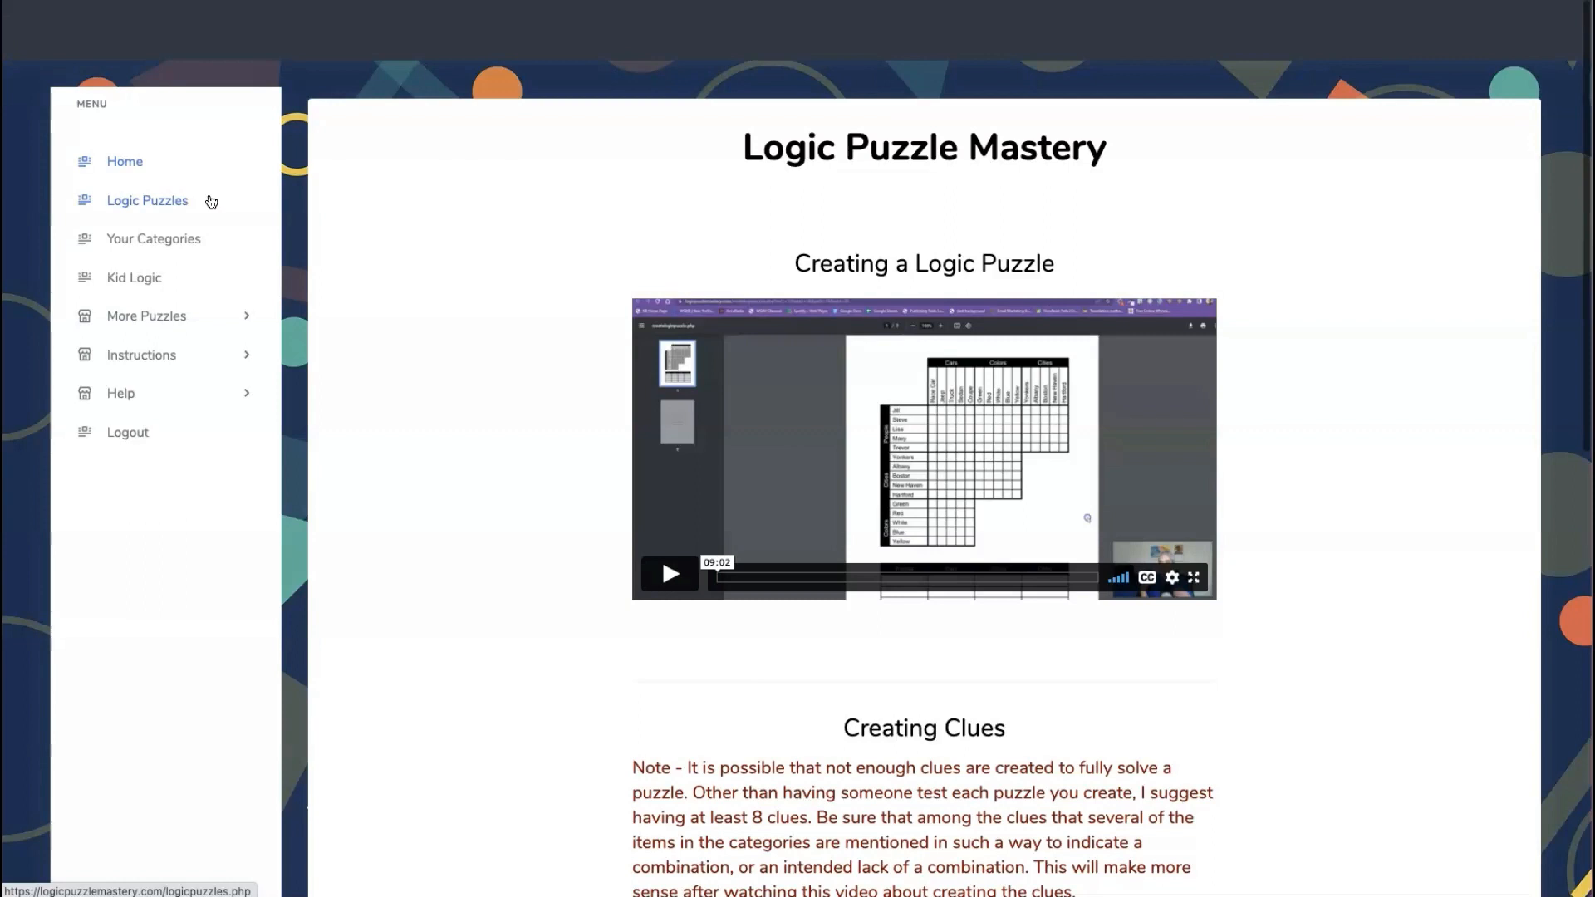
Look over the Creating a Logic Puzzle video and the Creating Clues notes on the Logic Puzzle Mastery home page
click(240, 200)
click(262, 196)
click(698, 235)
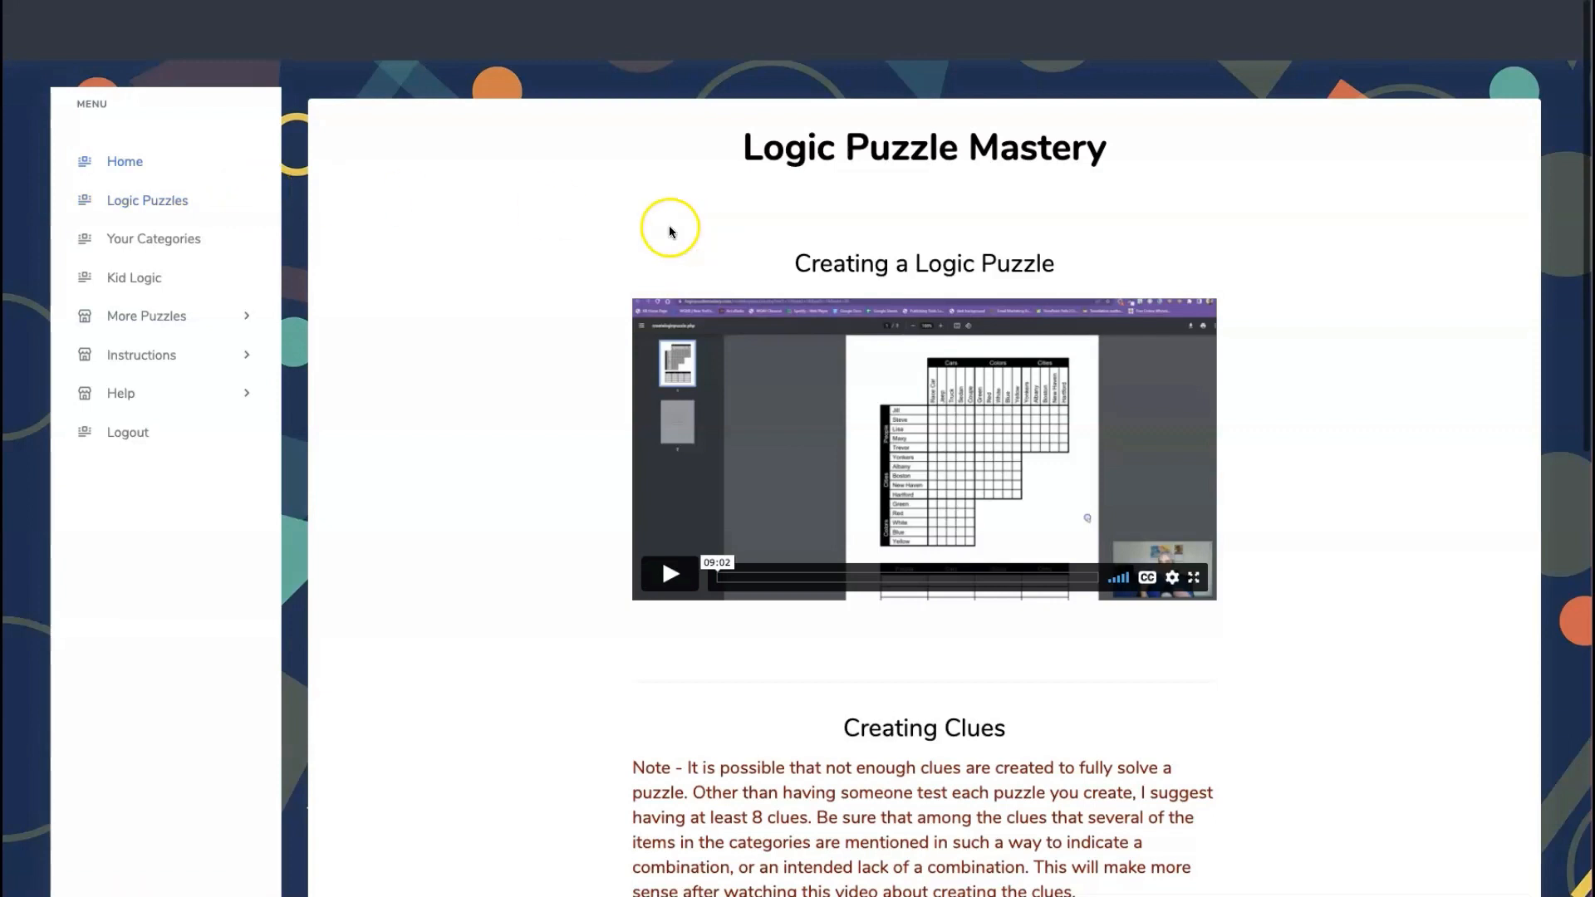
scroll(664, 226, down, 1)
click(464, 215)
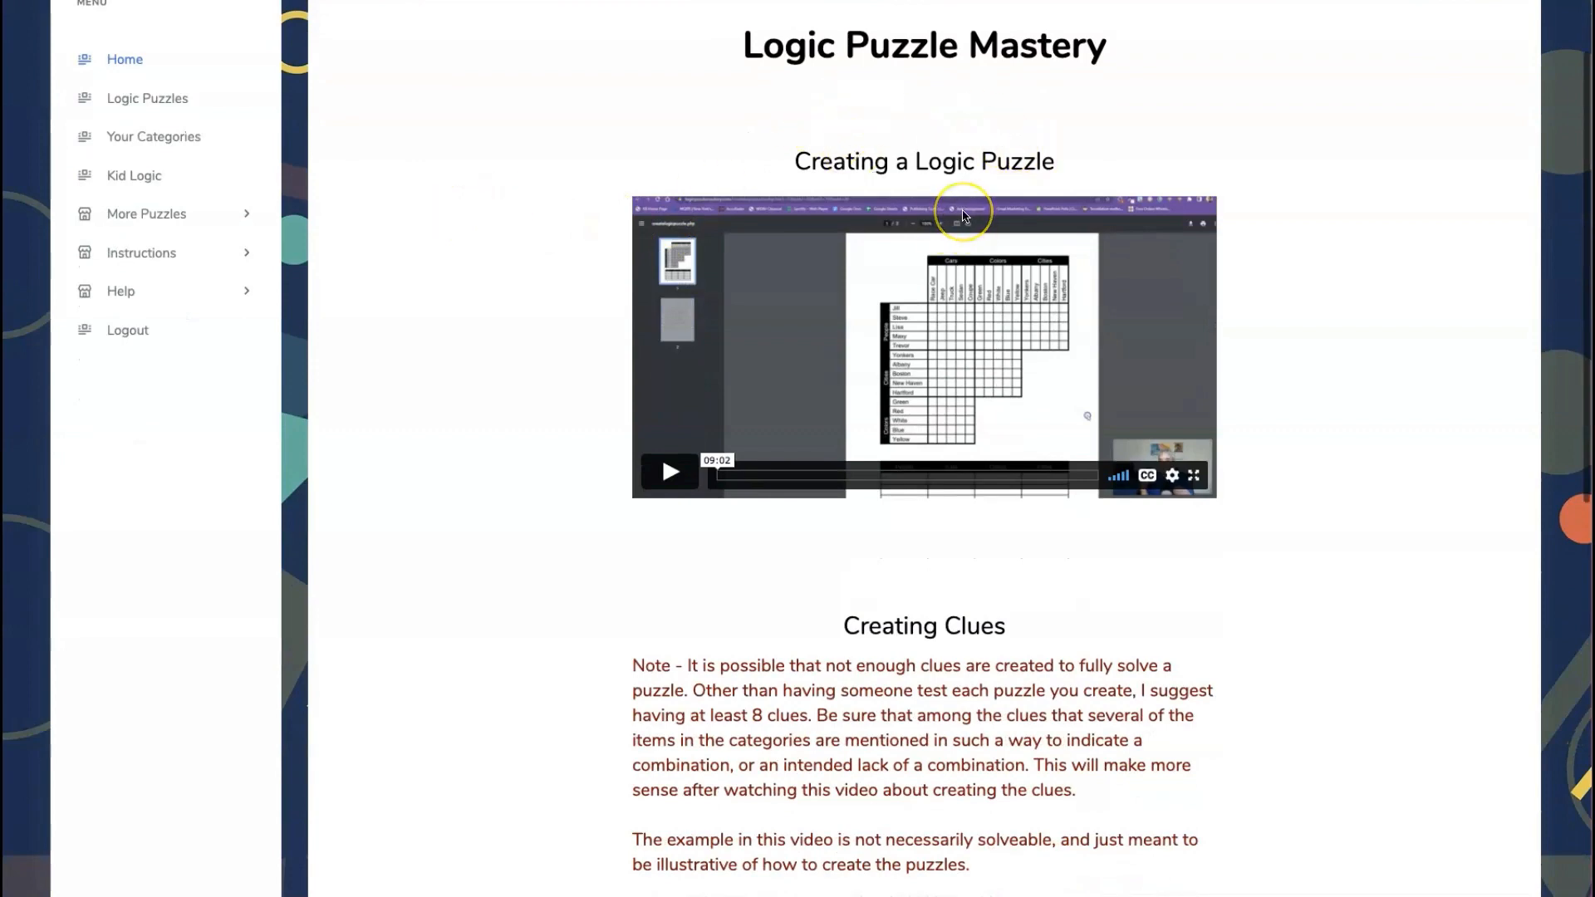
scroll(964, 212, down, 1)
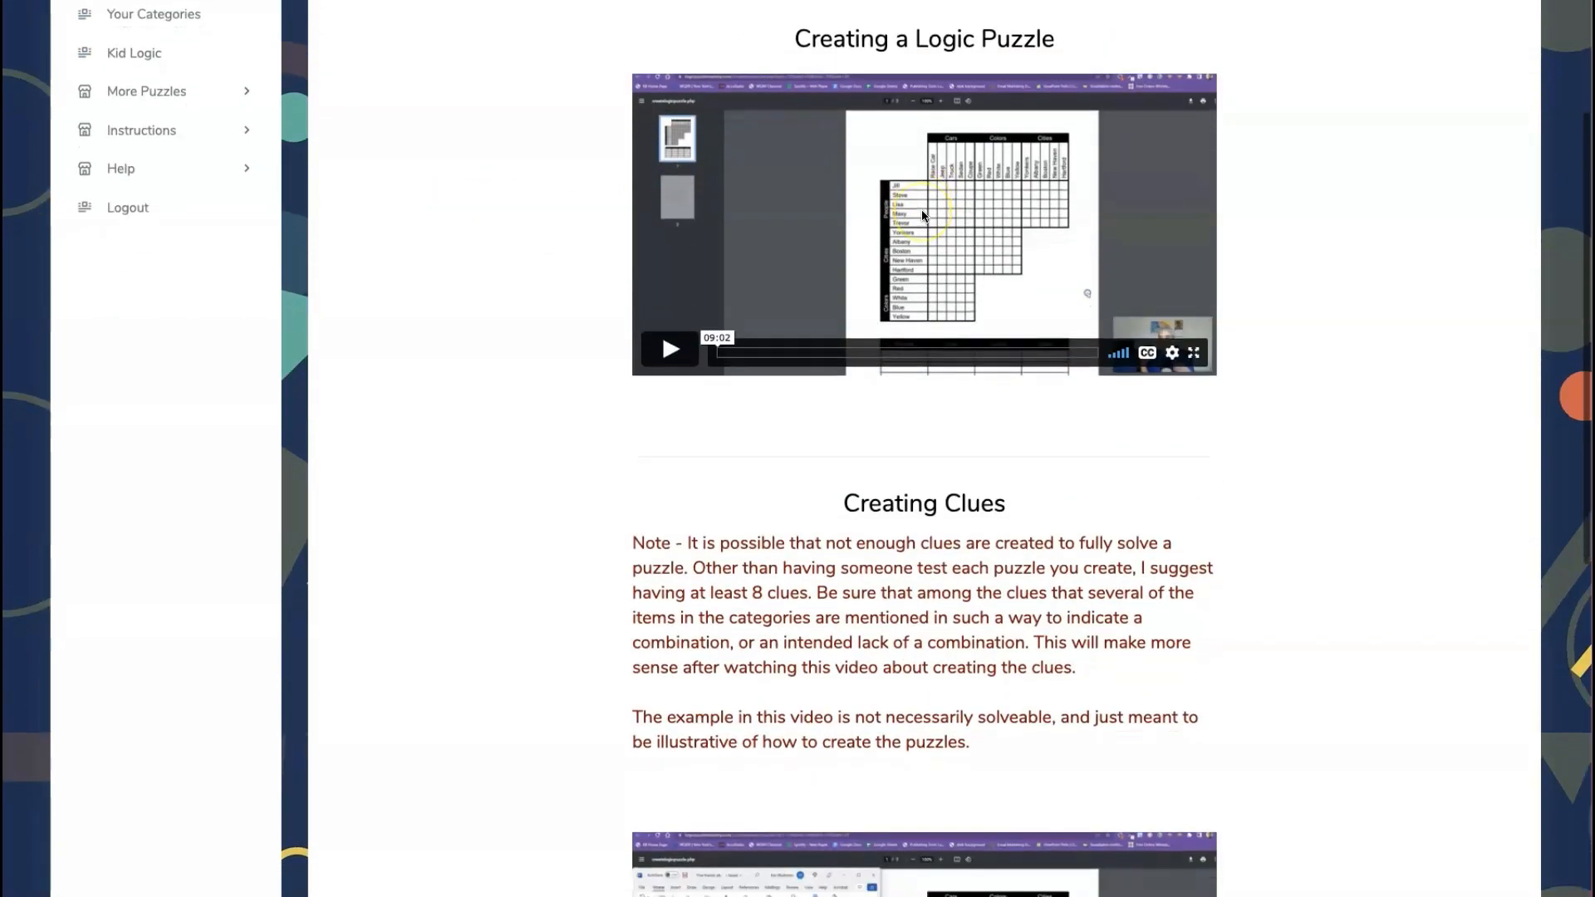
Look over the Creating Clues notes and video through to the end of the Logic Puzzle Mastery home page
scroll(922, 215, down, 1)
scroll(923, 214, up, 1)
scroll(922, 214, down, 6)
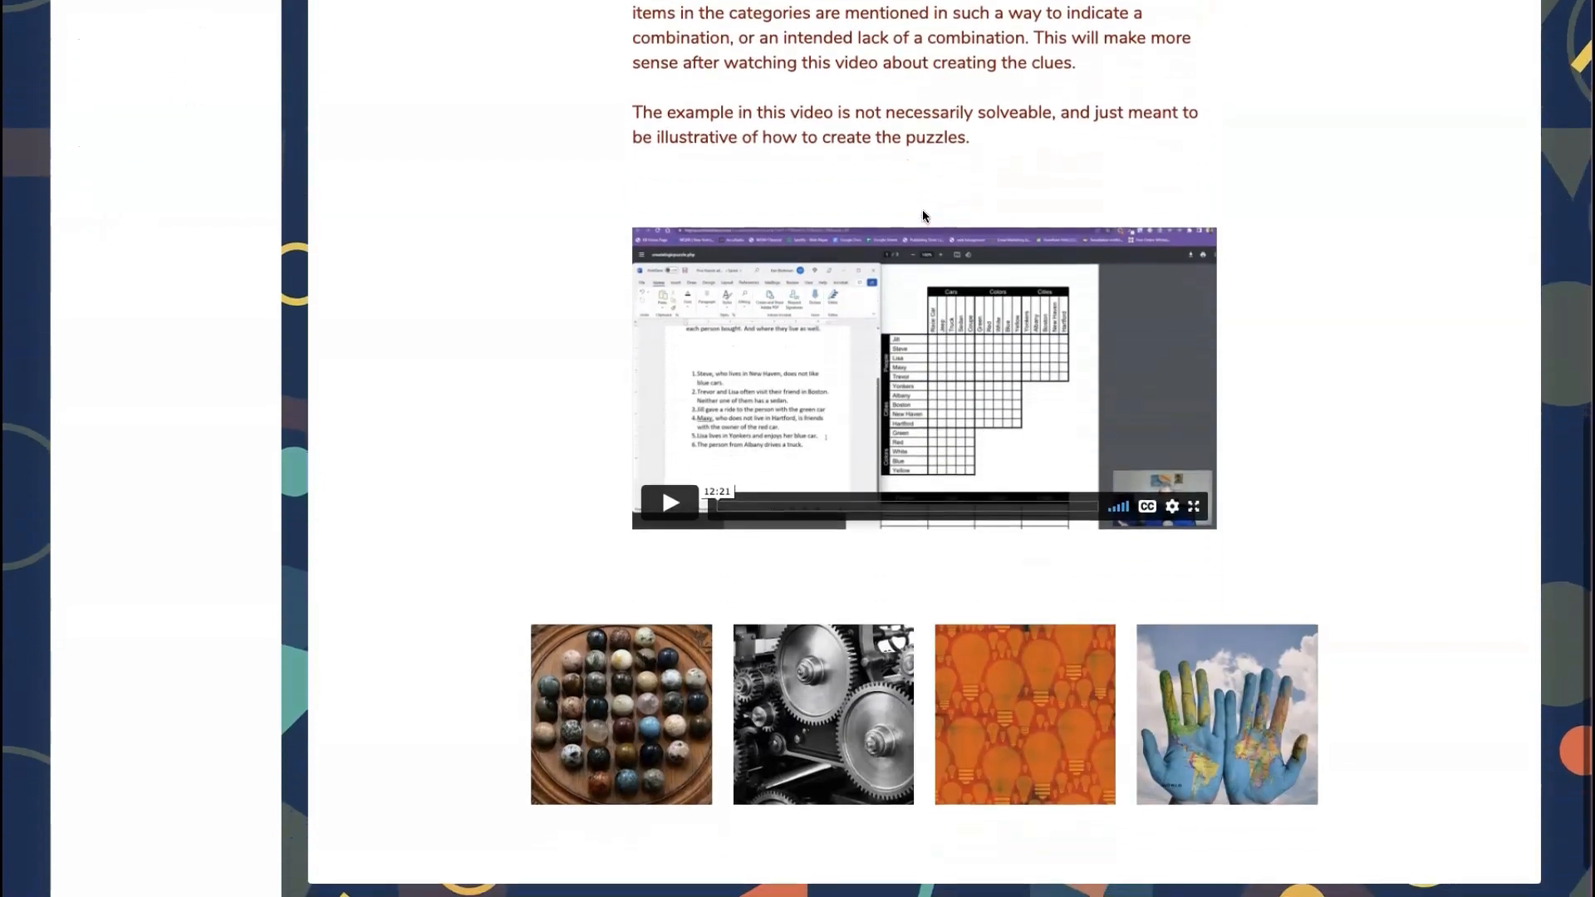
scroll(922, 216, down, 1)
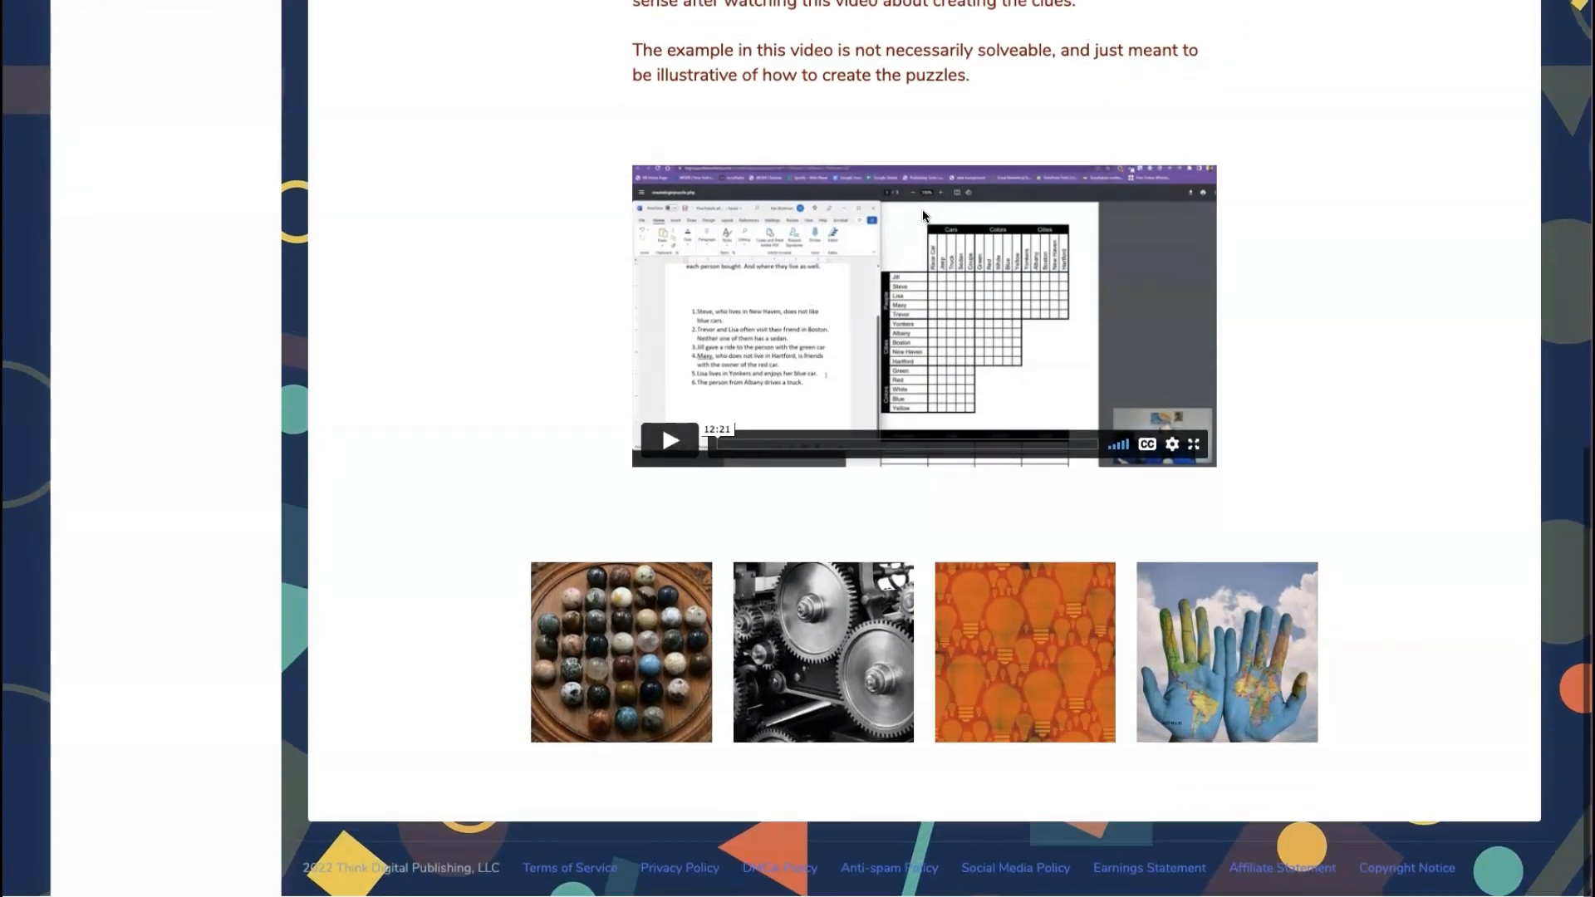
scroll(922, 215, up, 9)
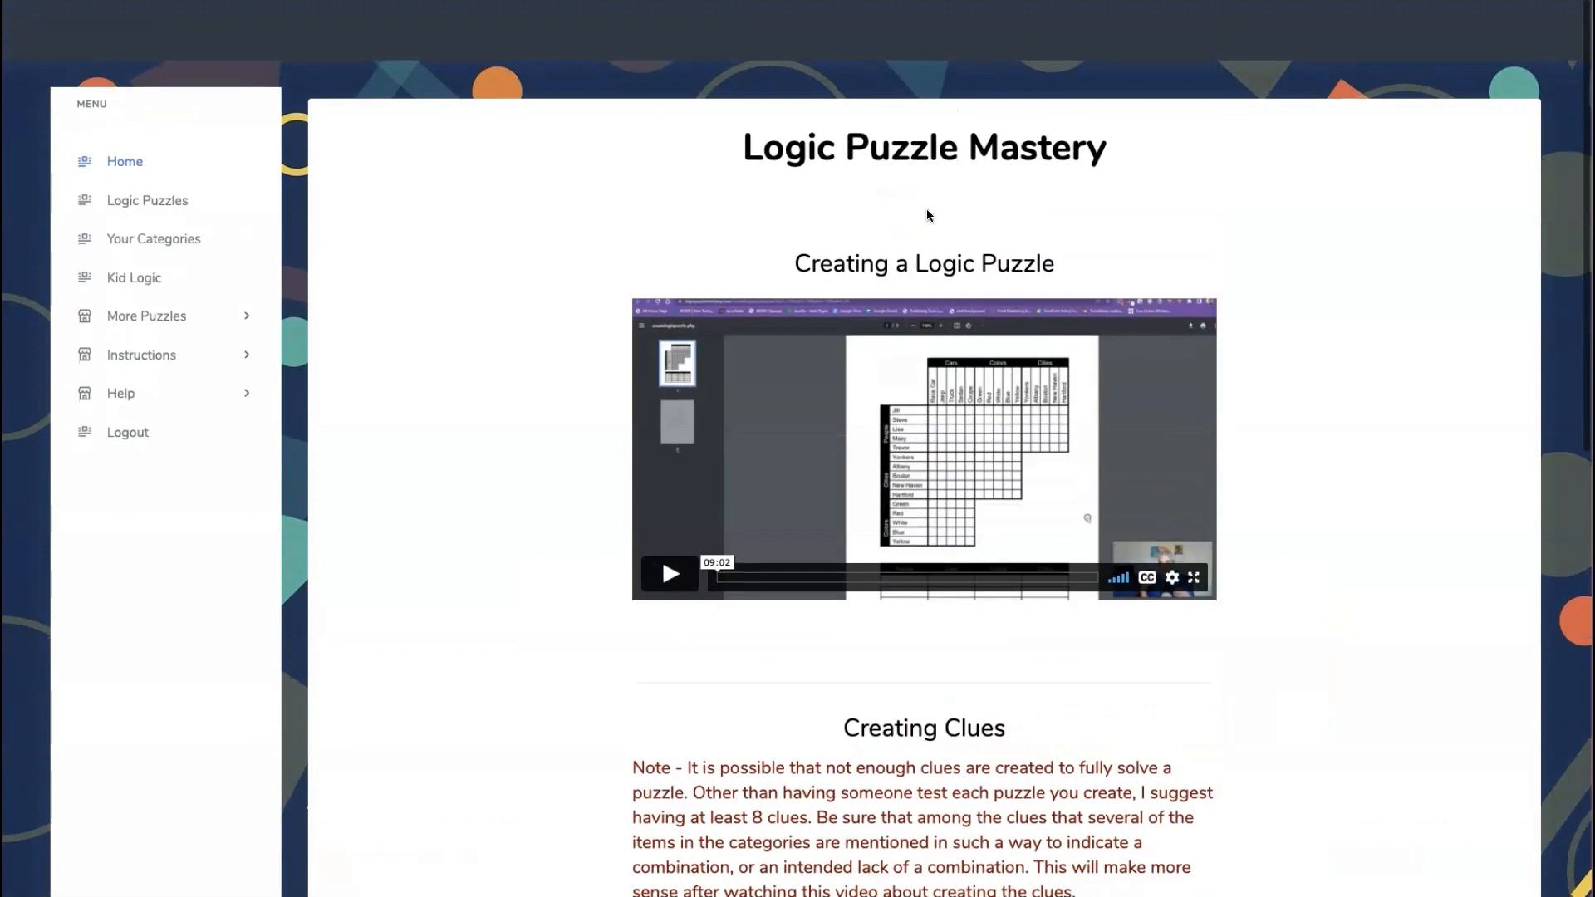
Look over the Logic Puzzles form and browse both pages of the saved categories with their five words each
click(152, 200)
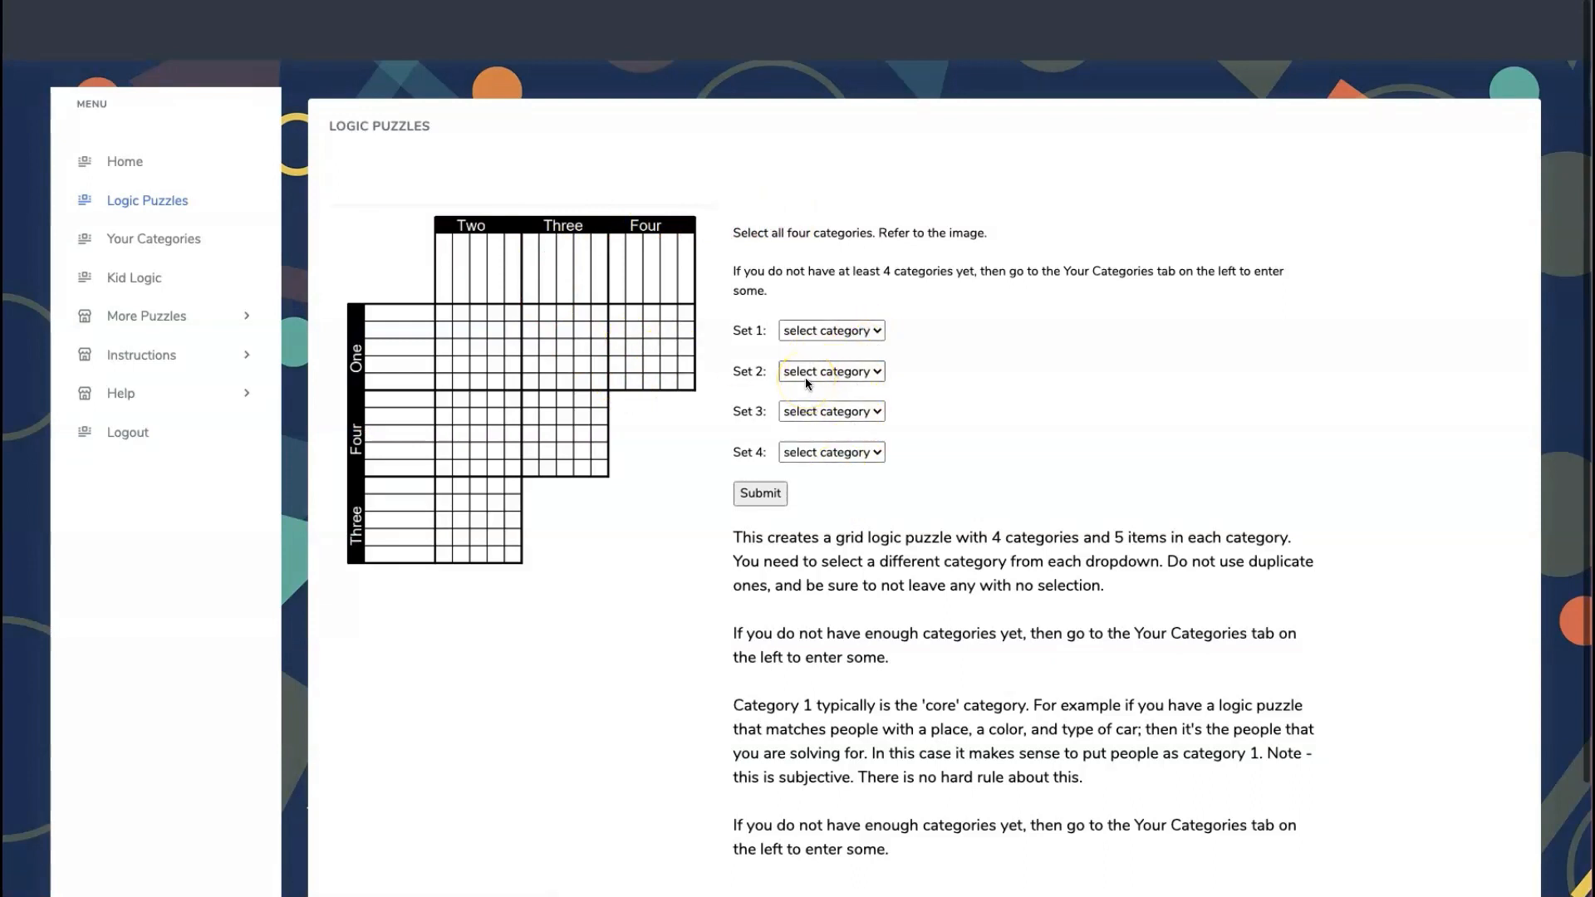
click(190, 239)
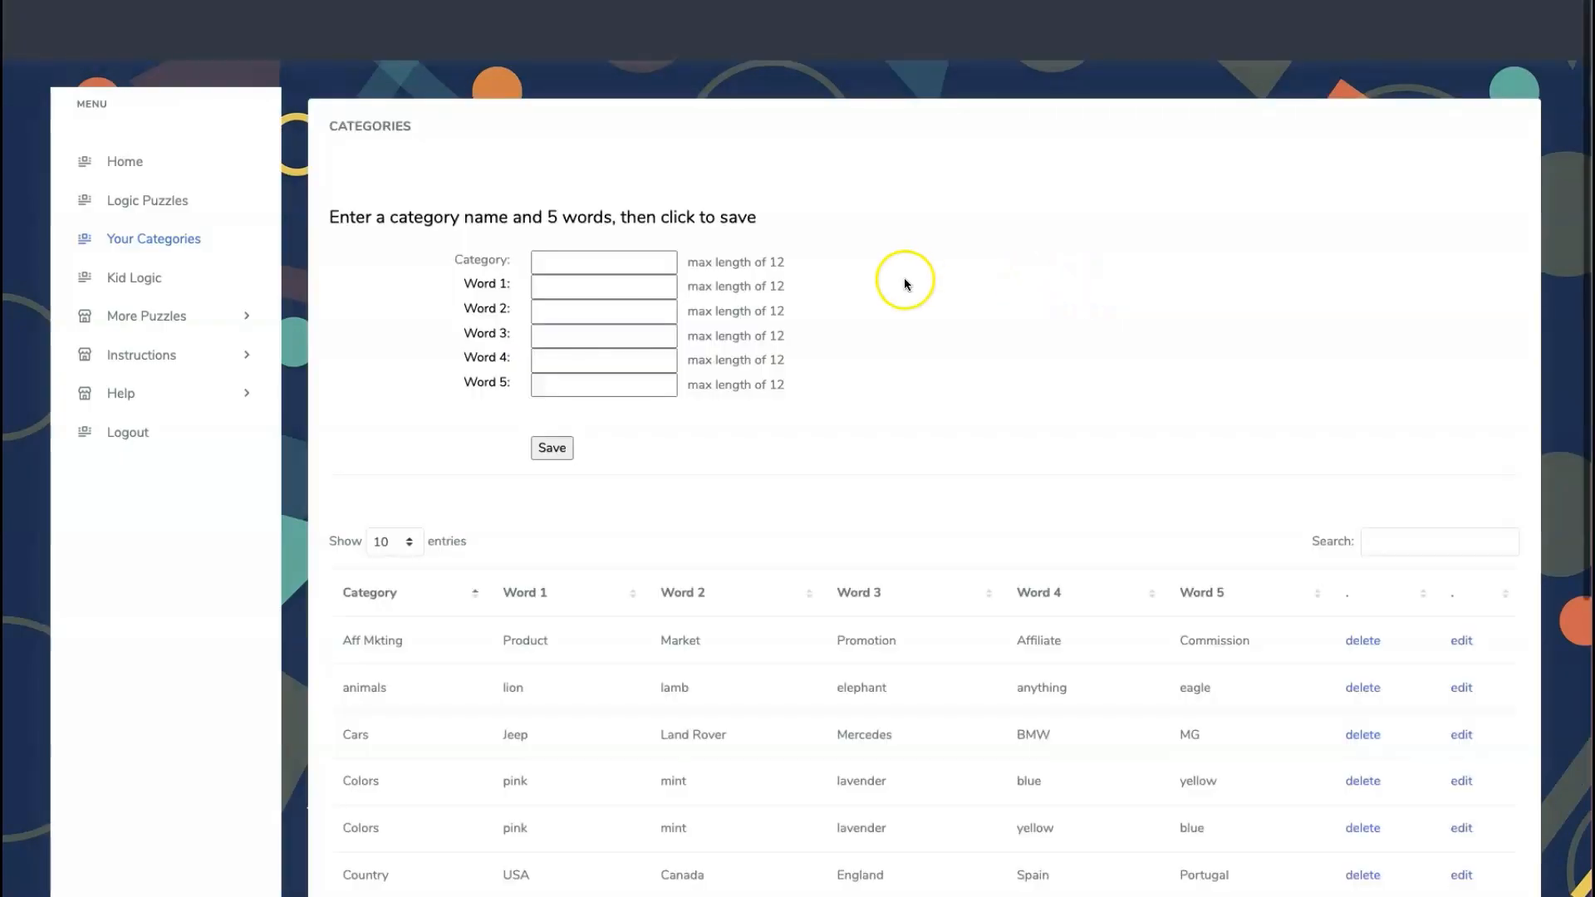
scroll(903, 283, down, 5)
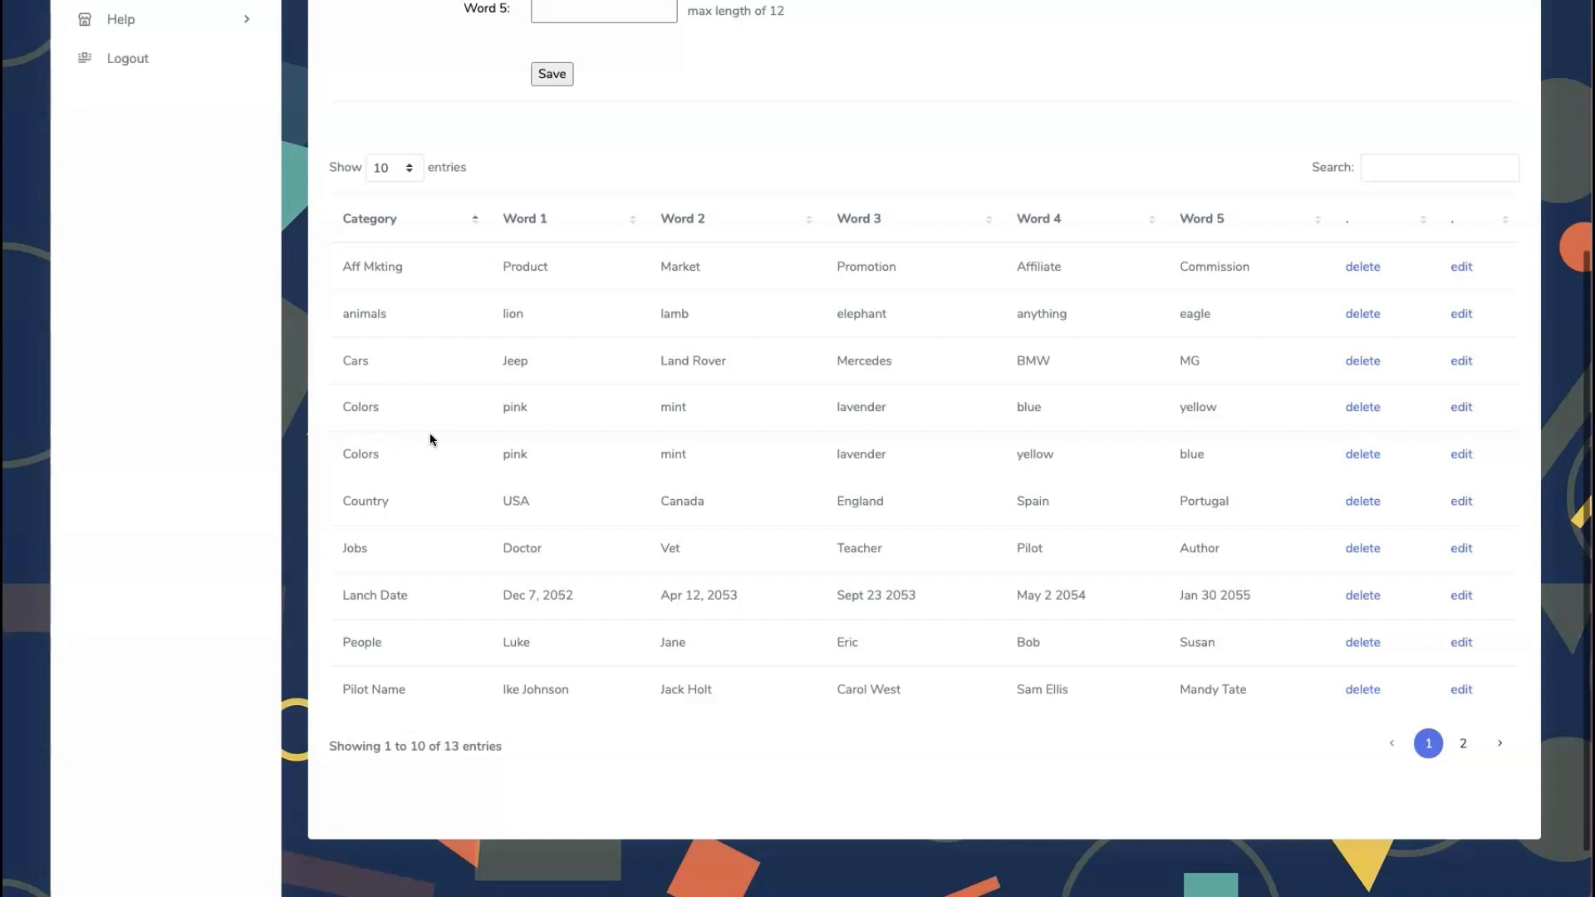
click(1463, 745)
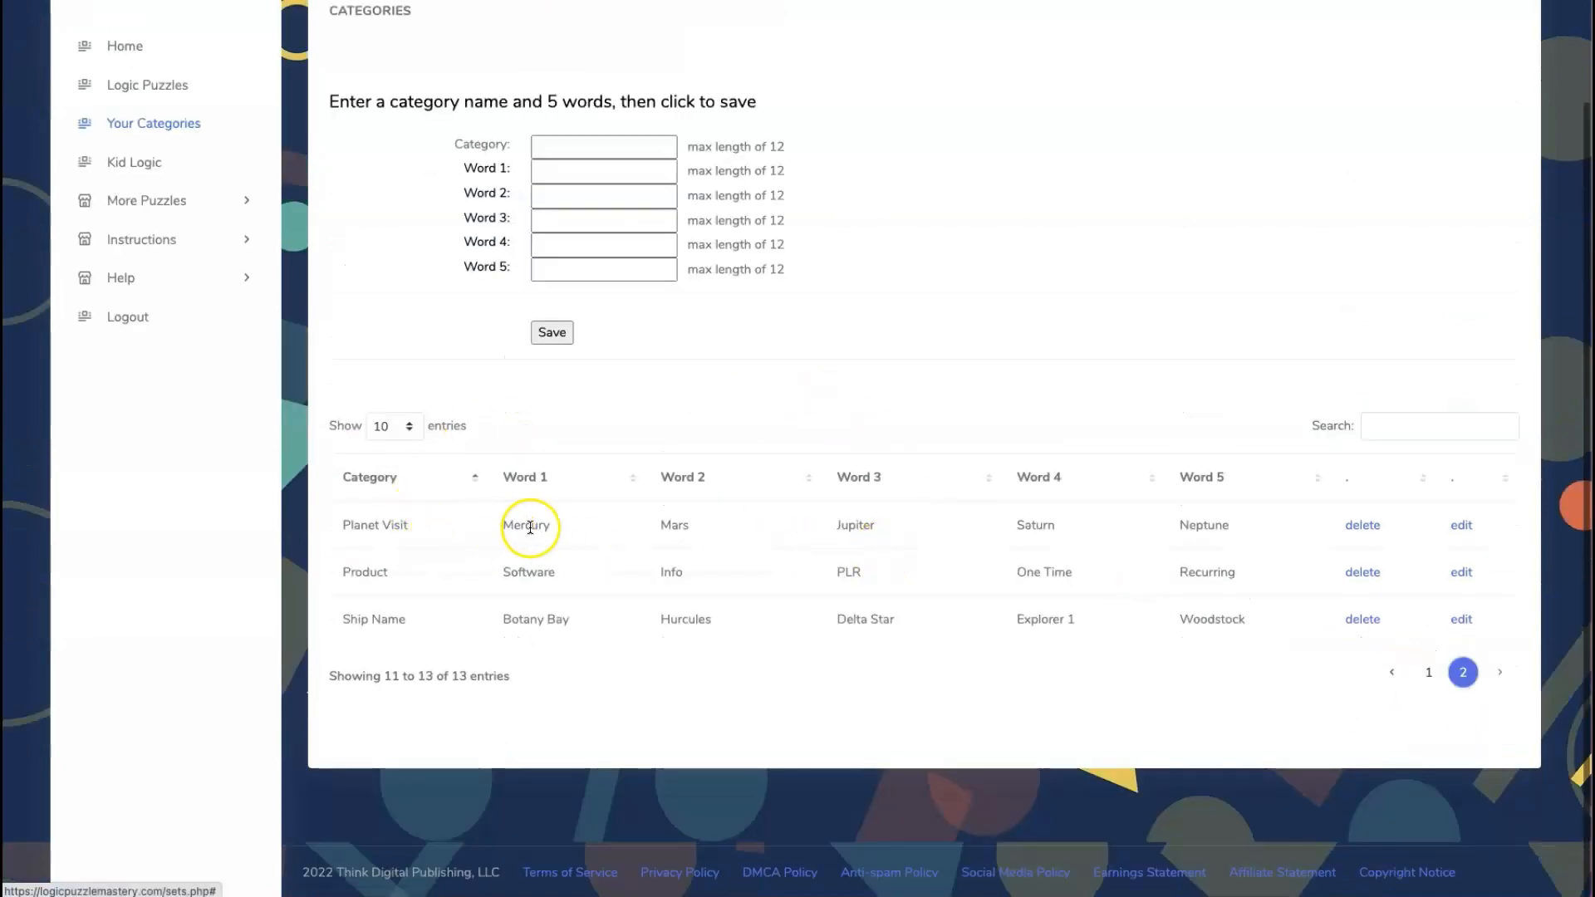
click(1429, 676)
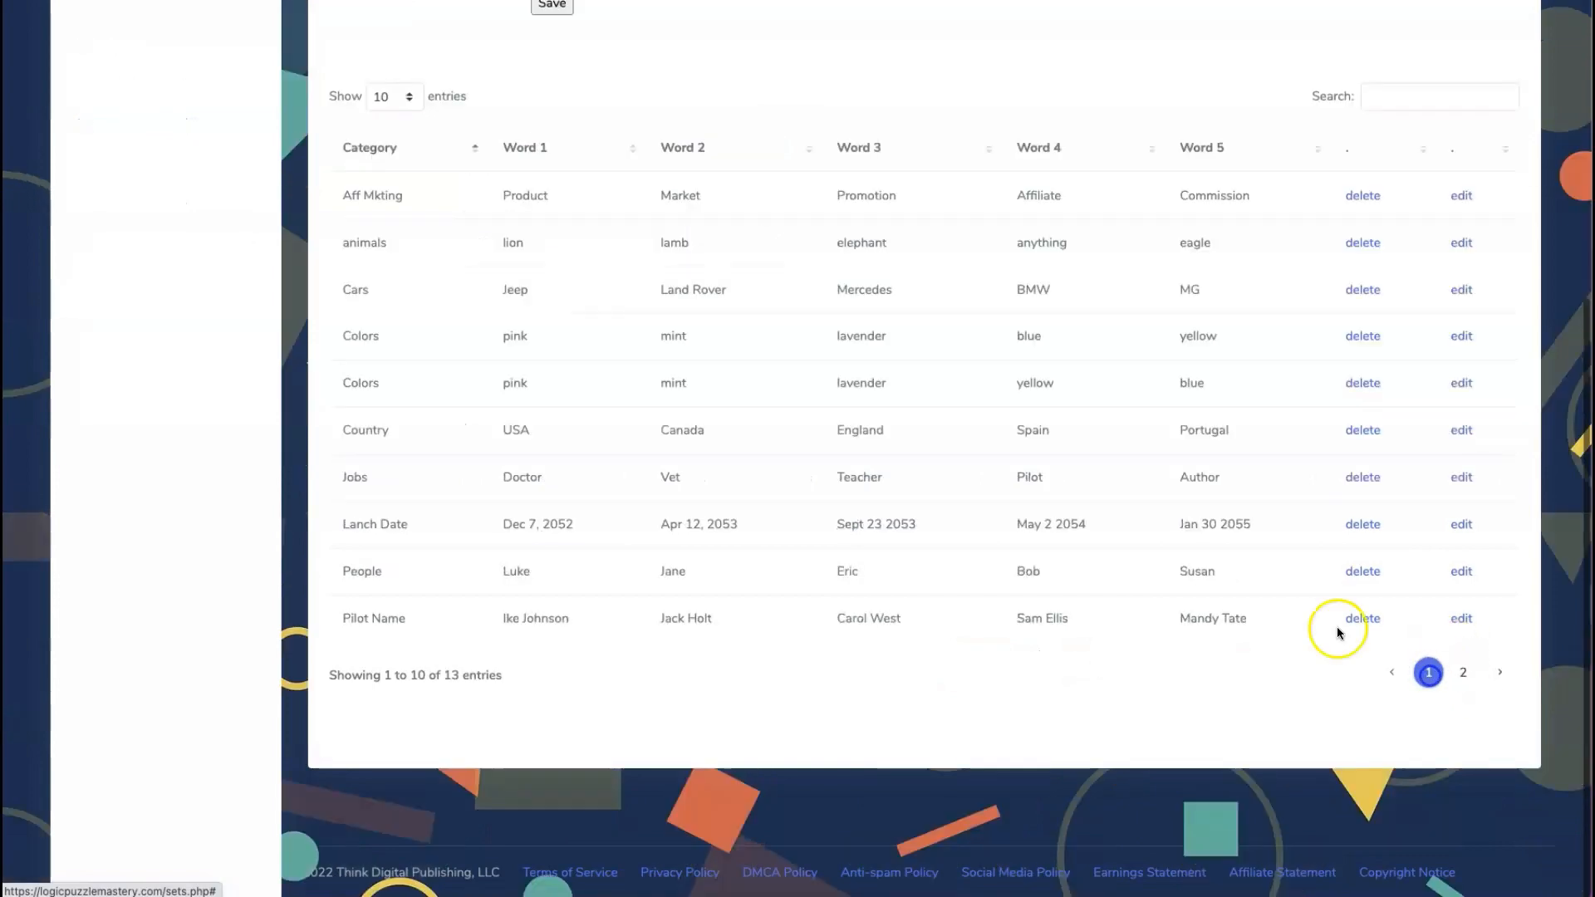
scroll(846, 205, up, 3)
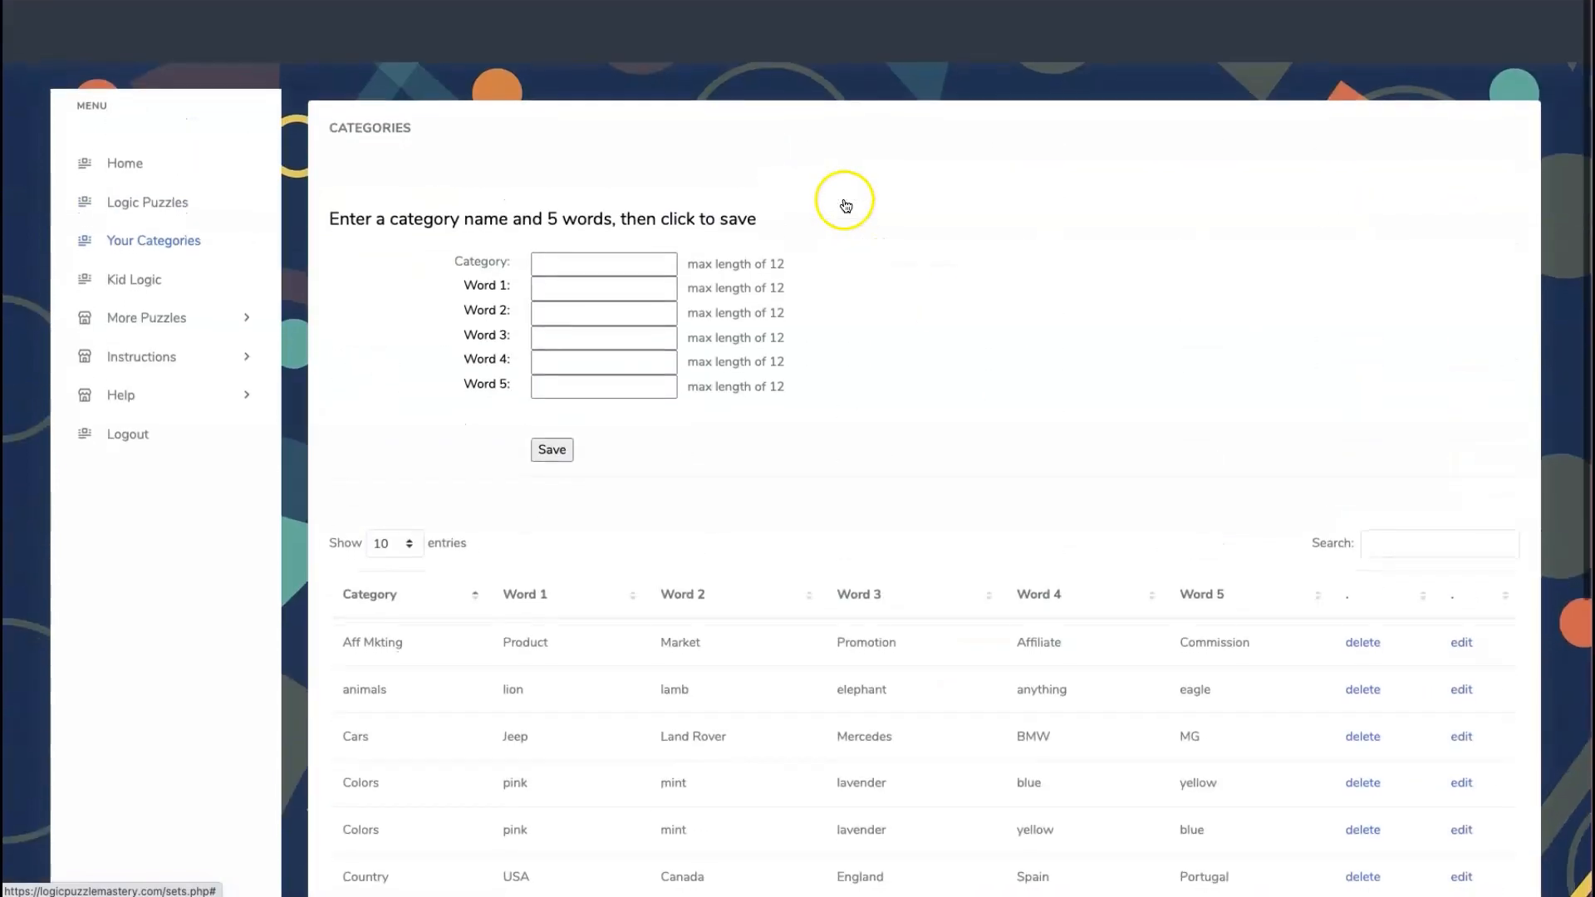
Return to the Logic Puzzles form and choose People as the category for Set 1
click(160, 203)
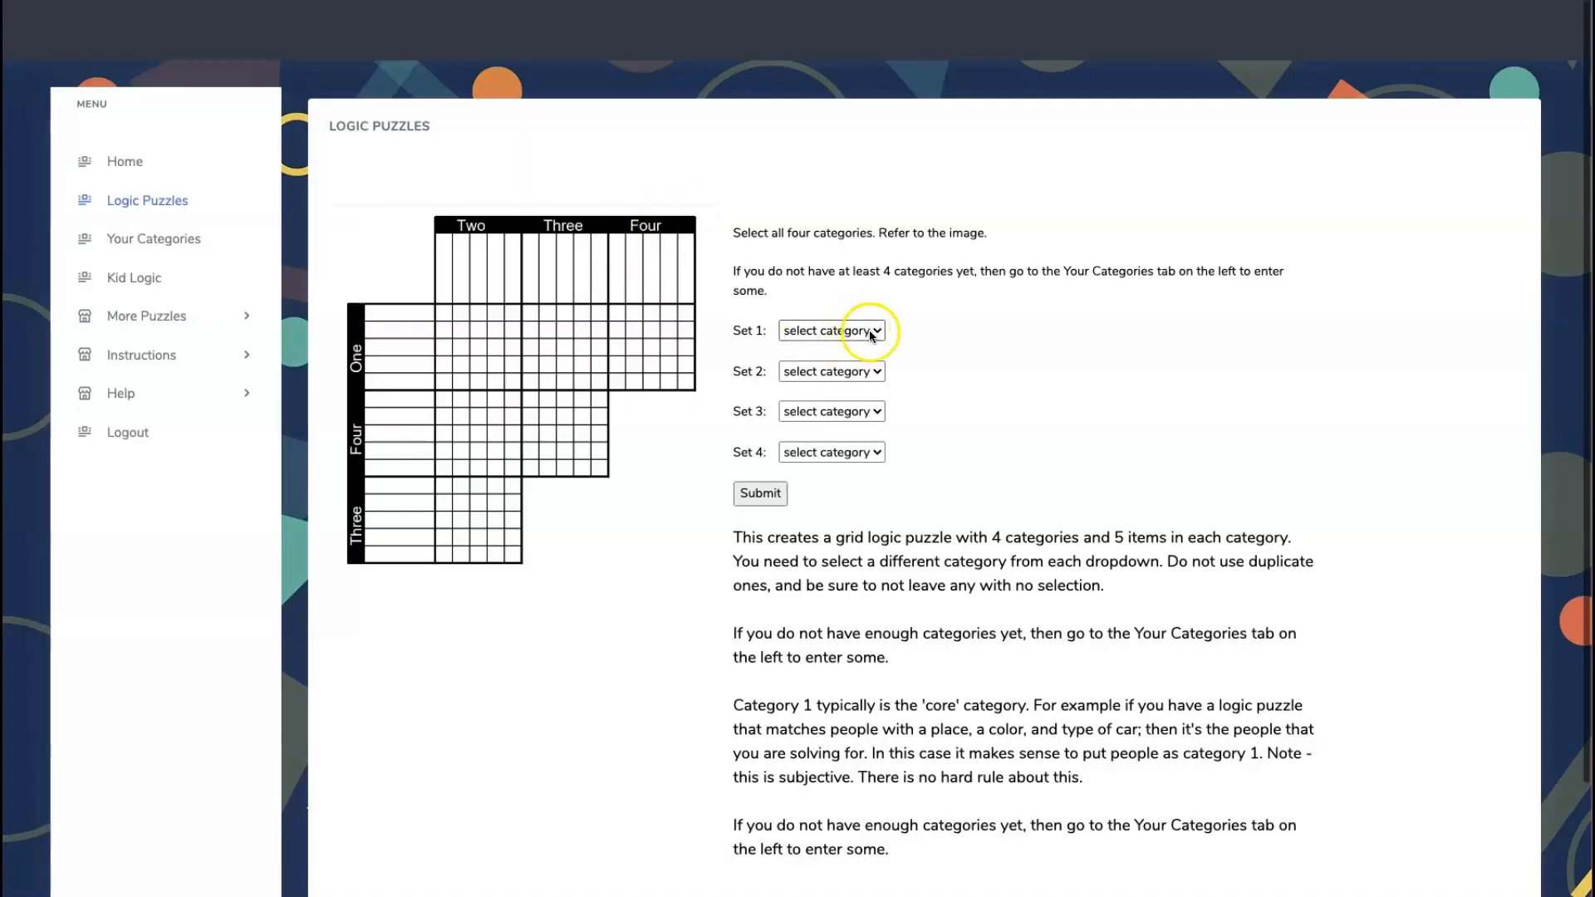
click(870, 331)
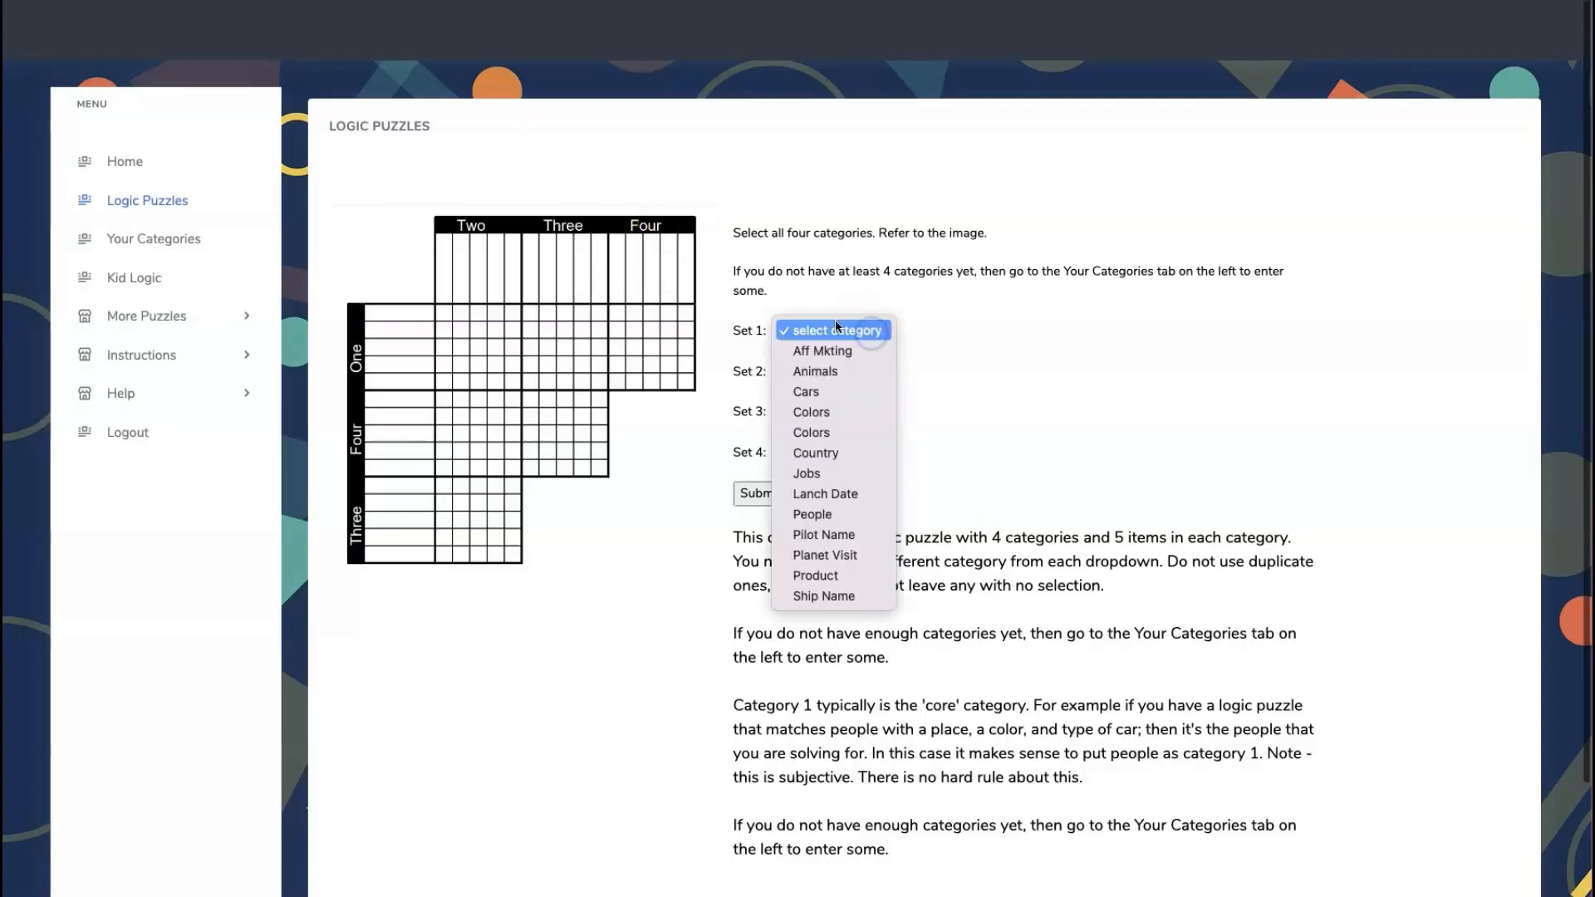
click(834, 511)
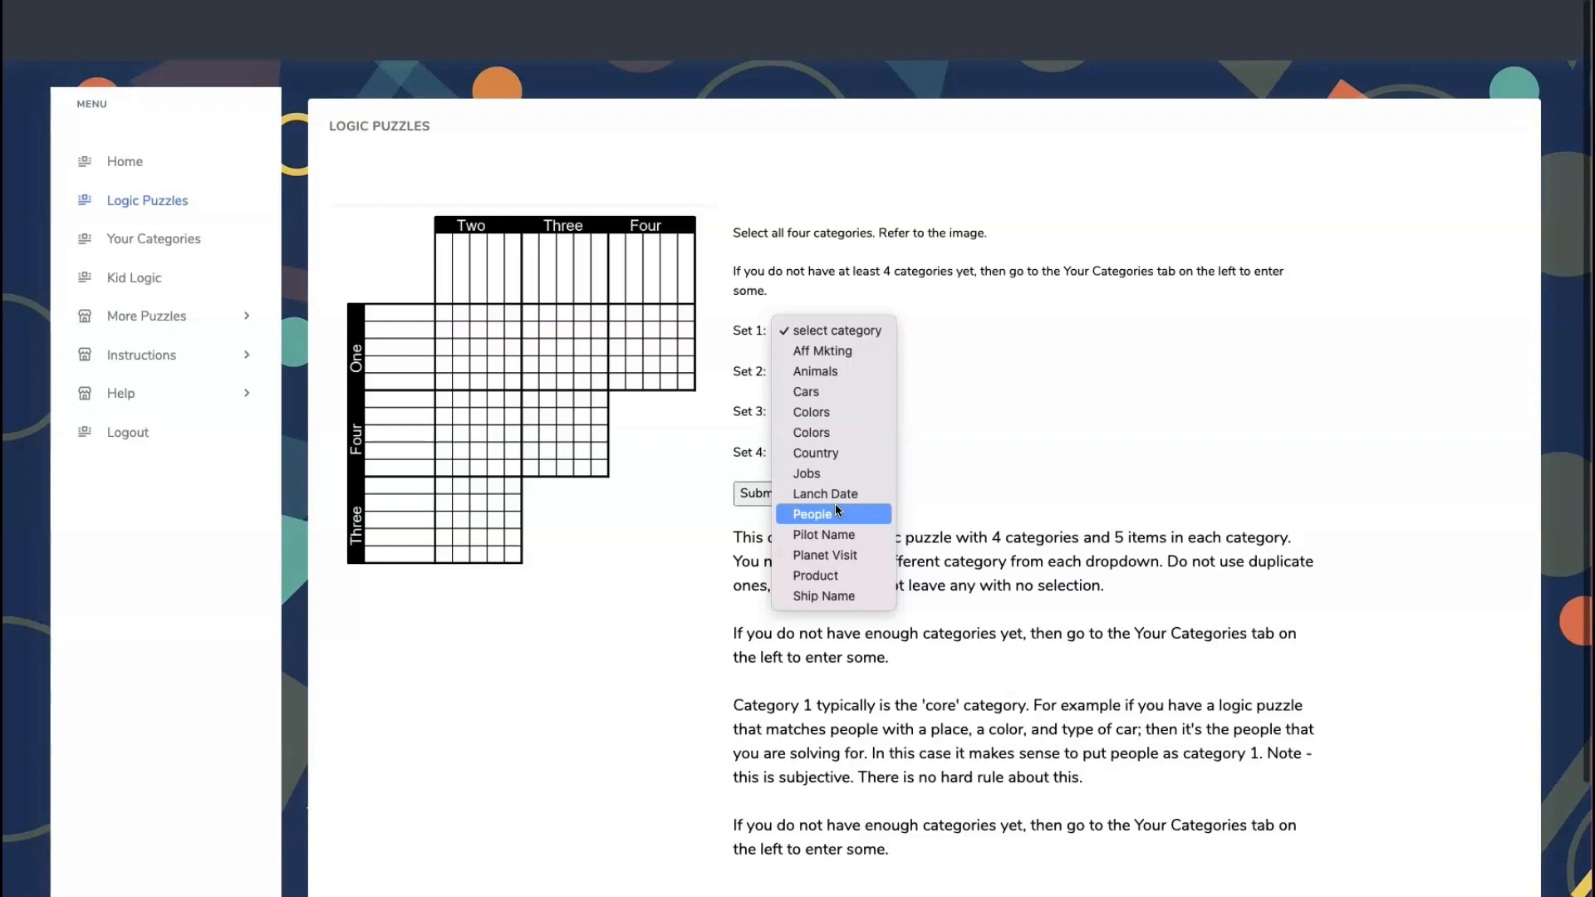
click(834, 512)
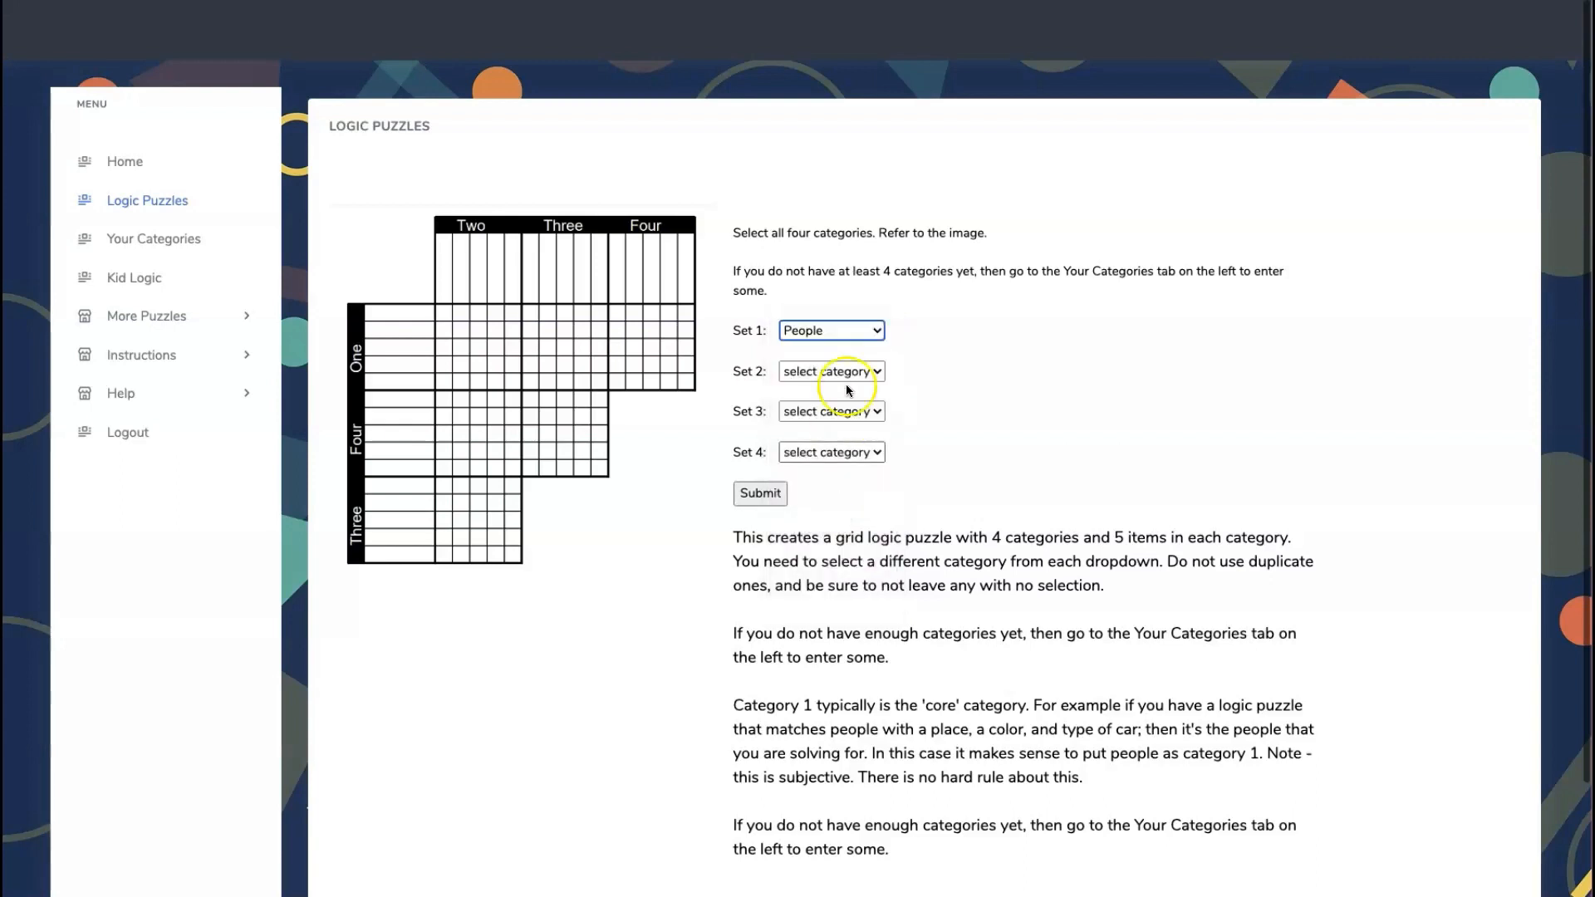
Choose Country as the category for Set 2
click(849, 379)
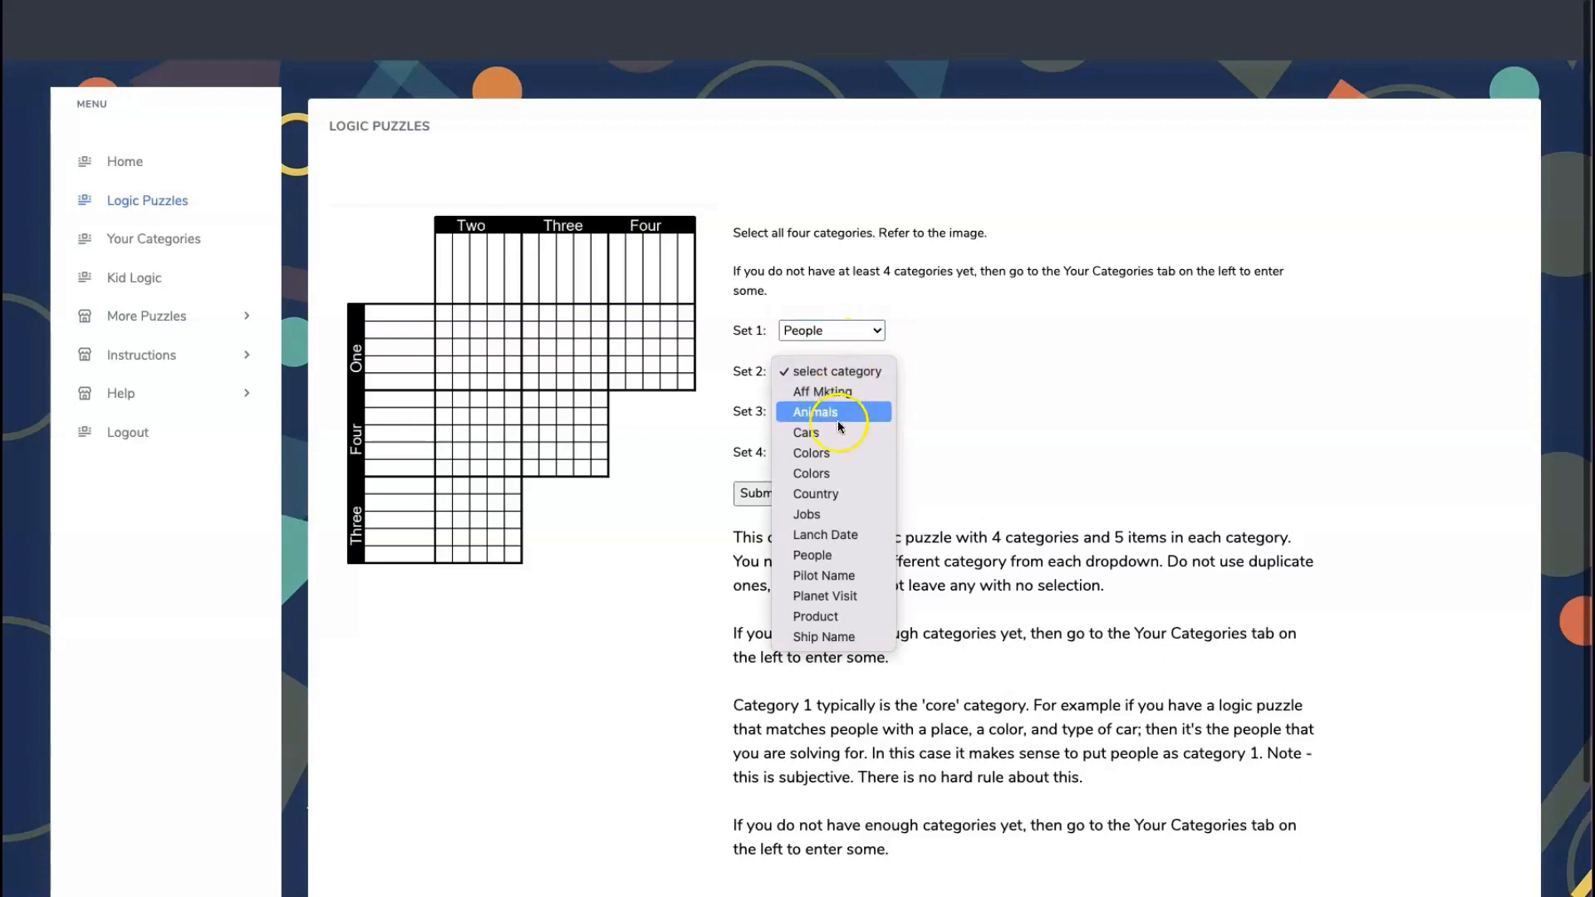
click(833, 514)
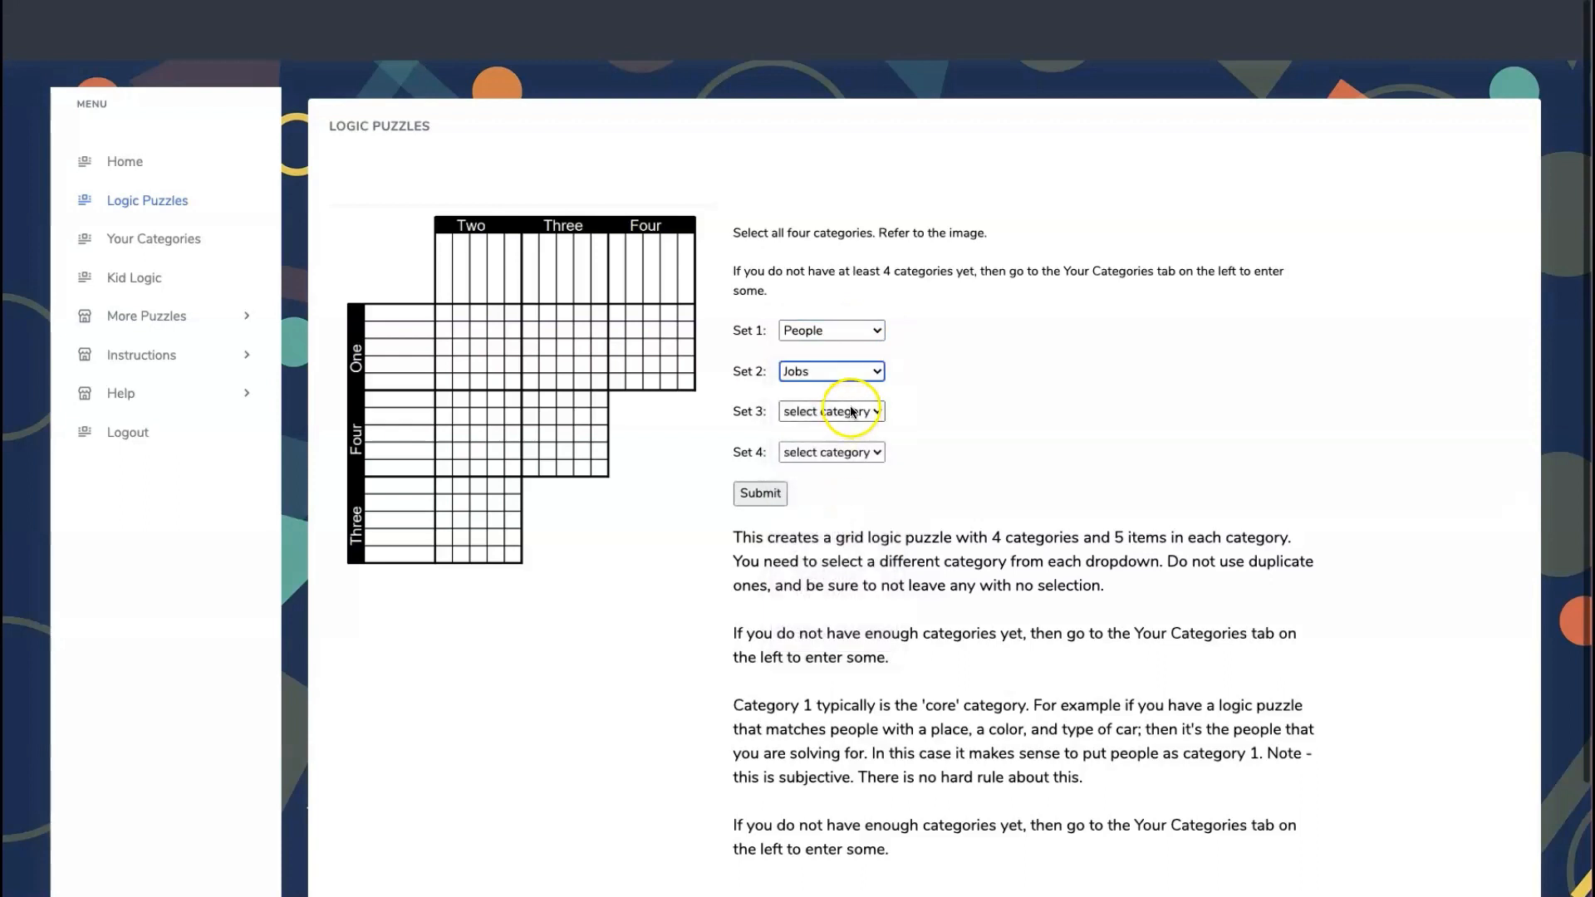
click(850, 413)
click(864, 374)
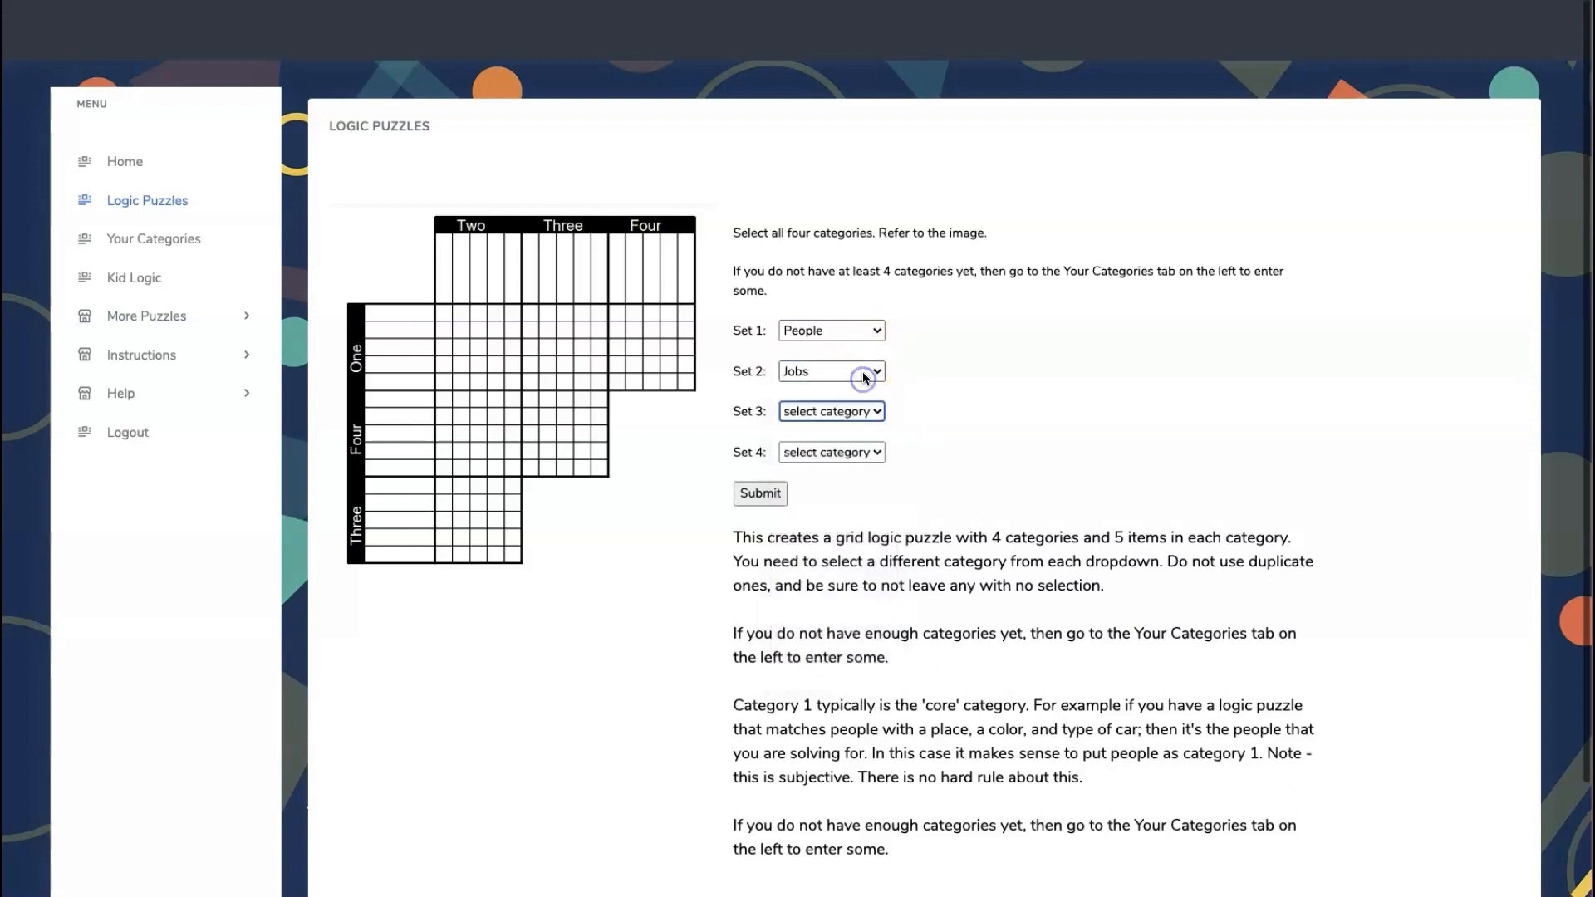
click(864, 374)
click(839, 351)
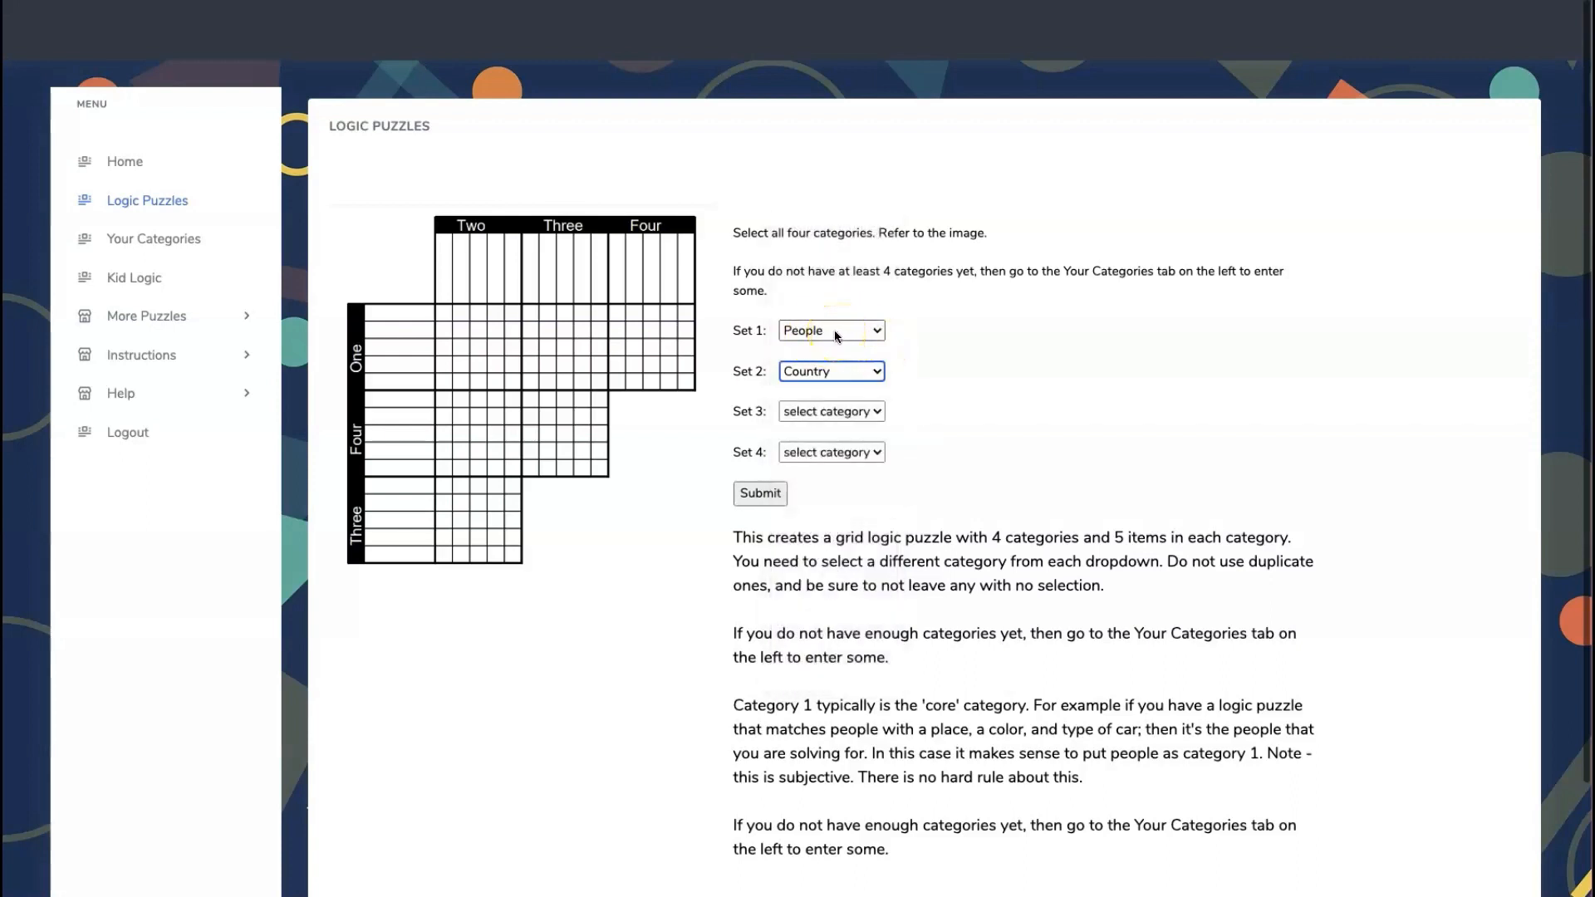
Assign Jobs to Set 3 and Cars to Set 4, and generate the logic puzzle
click(875, 412)
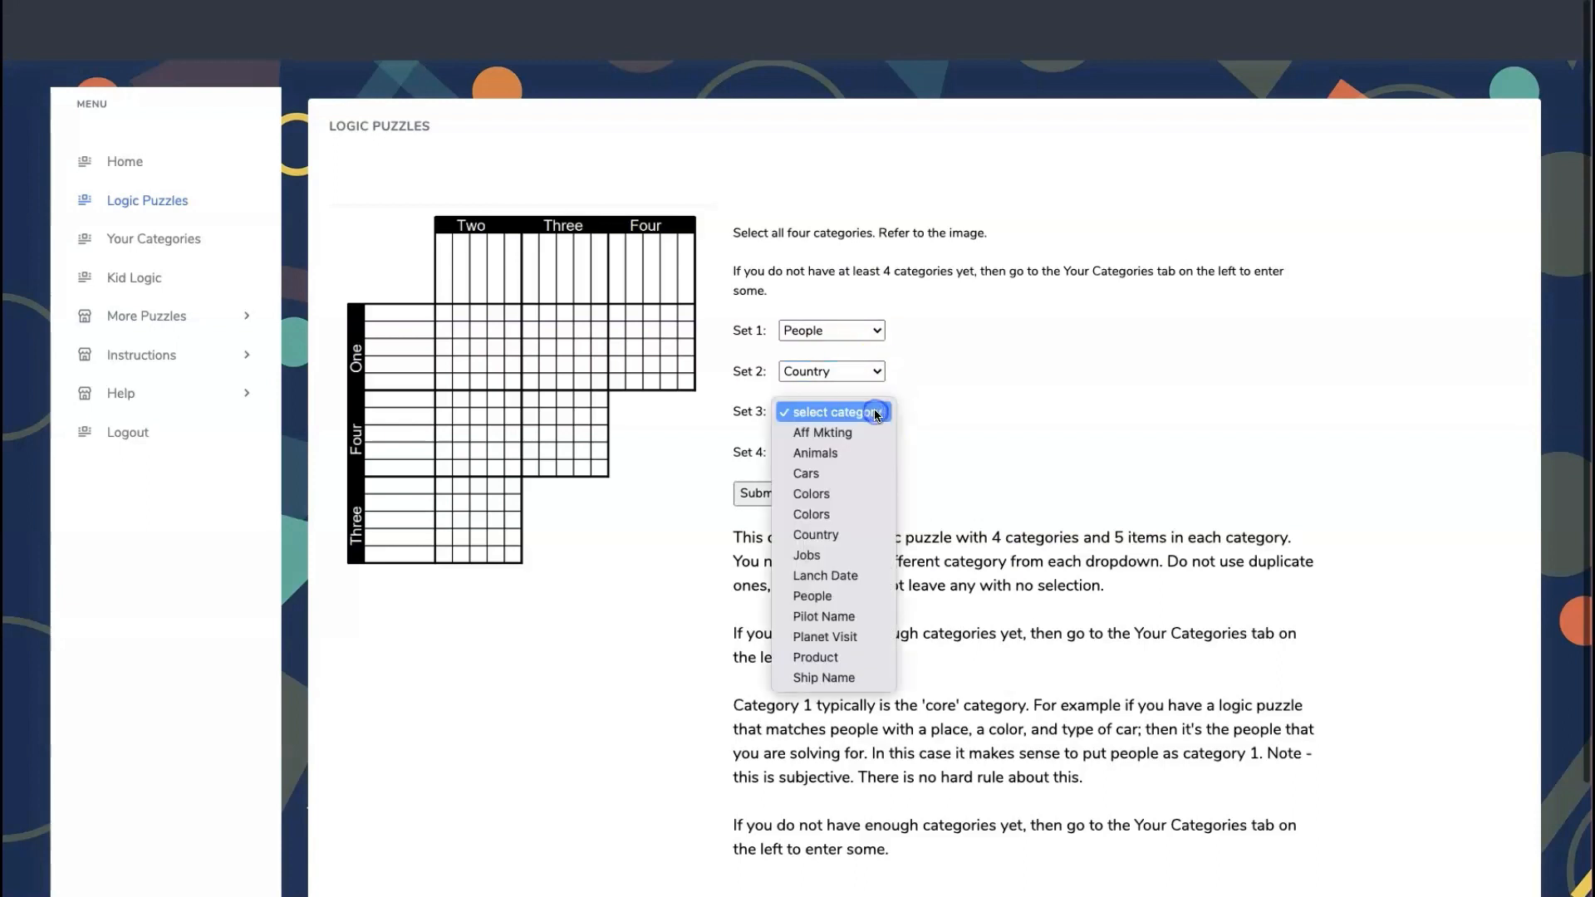
click(846, 555)
click(845, 452)
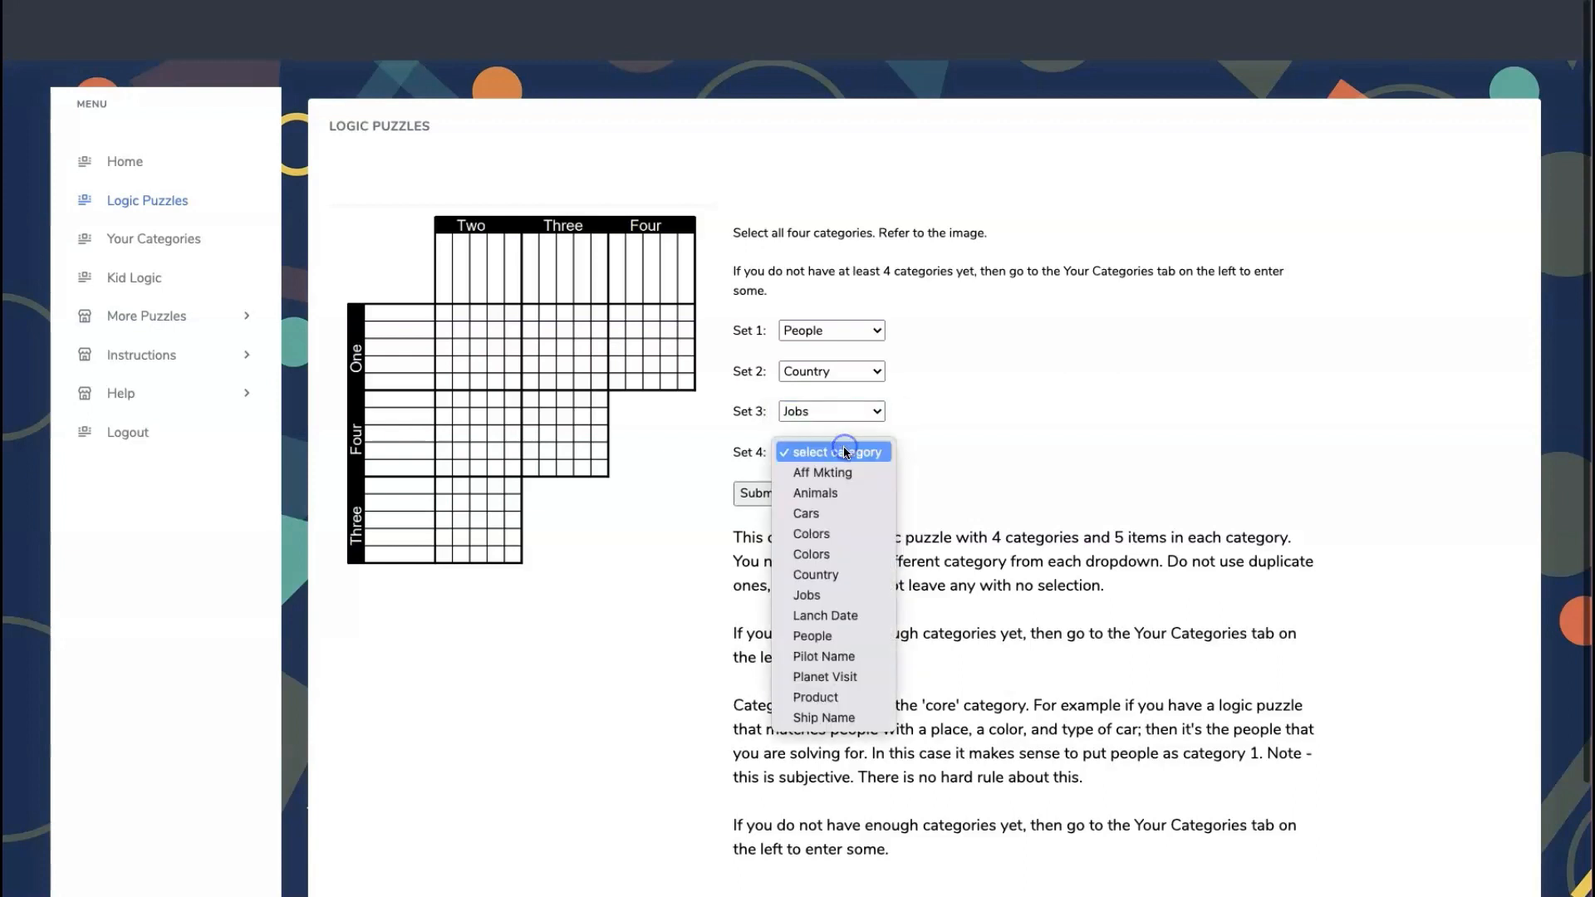
click(828, 515)
click(756, 493)
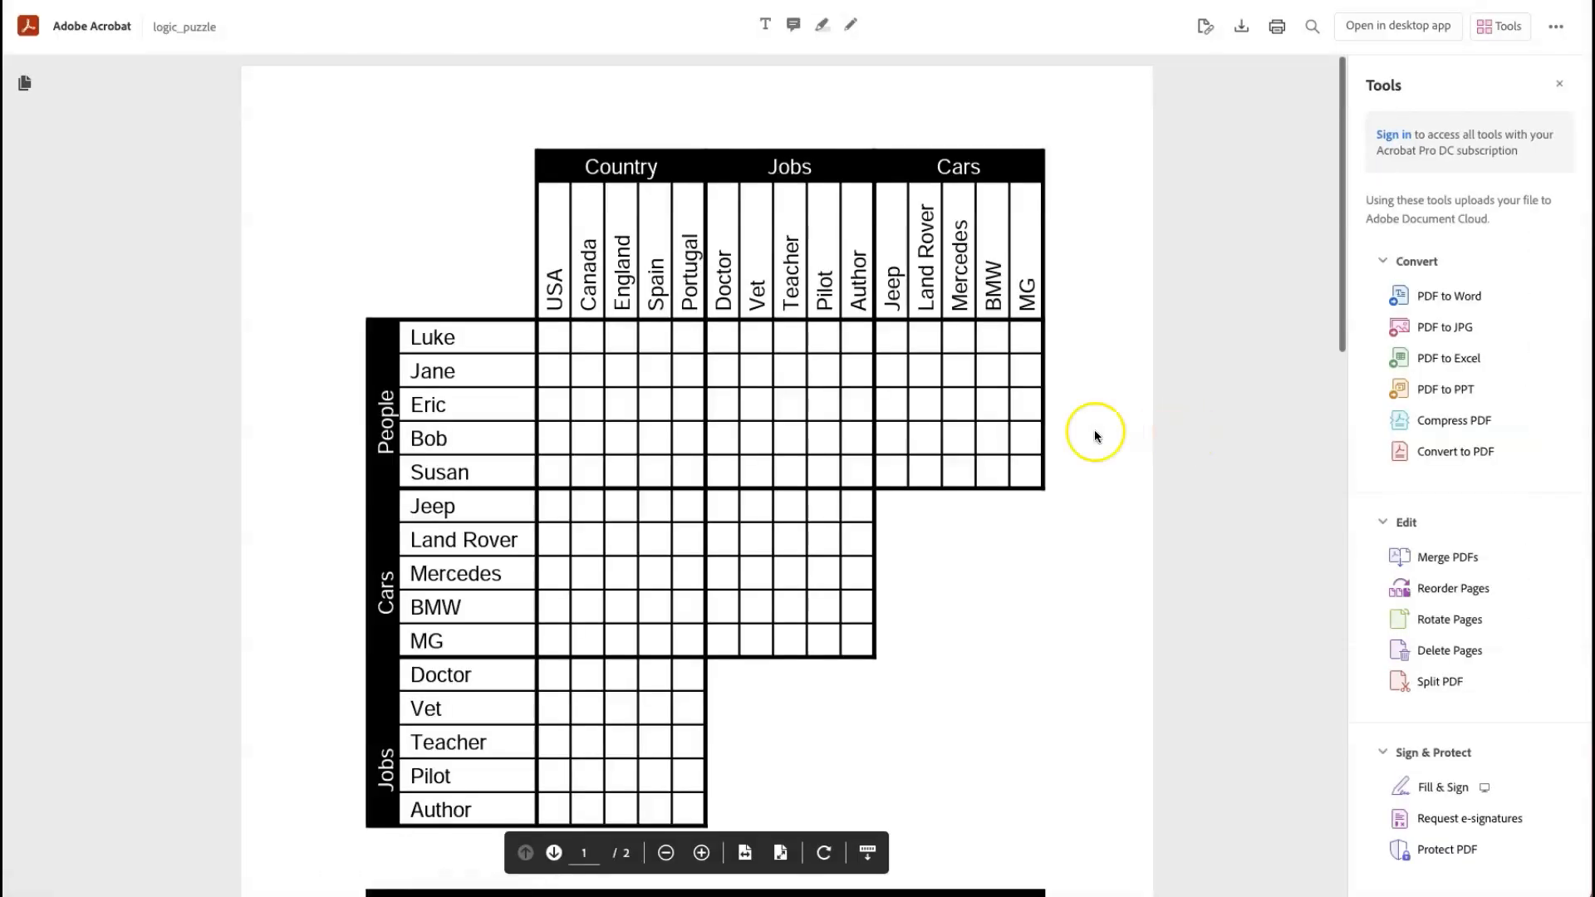
Examine the generated logic_puzzle PDF, covering its grid, the blank answer table and the solution page
scroll(965, 439, down, 1)
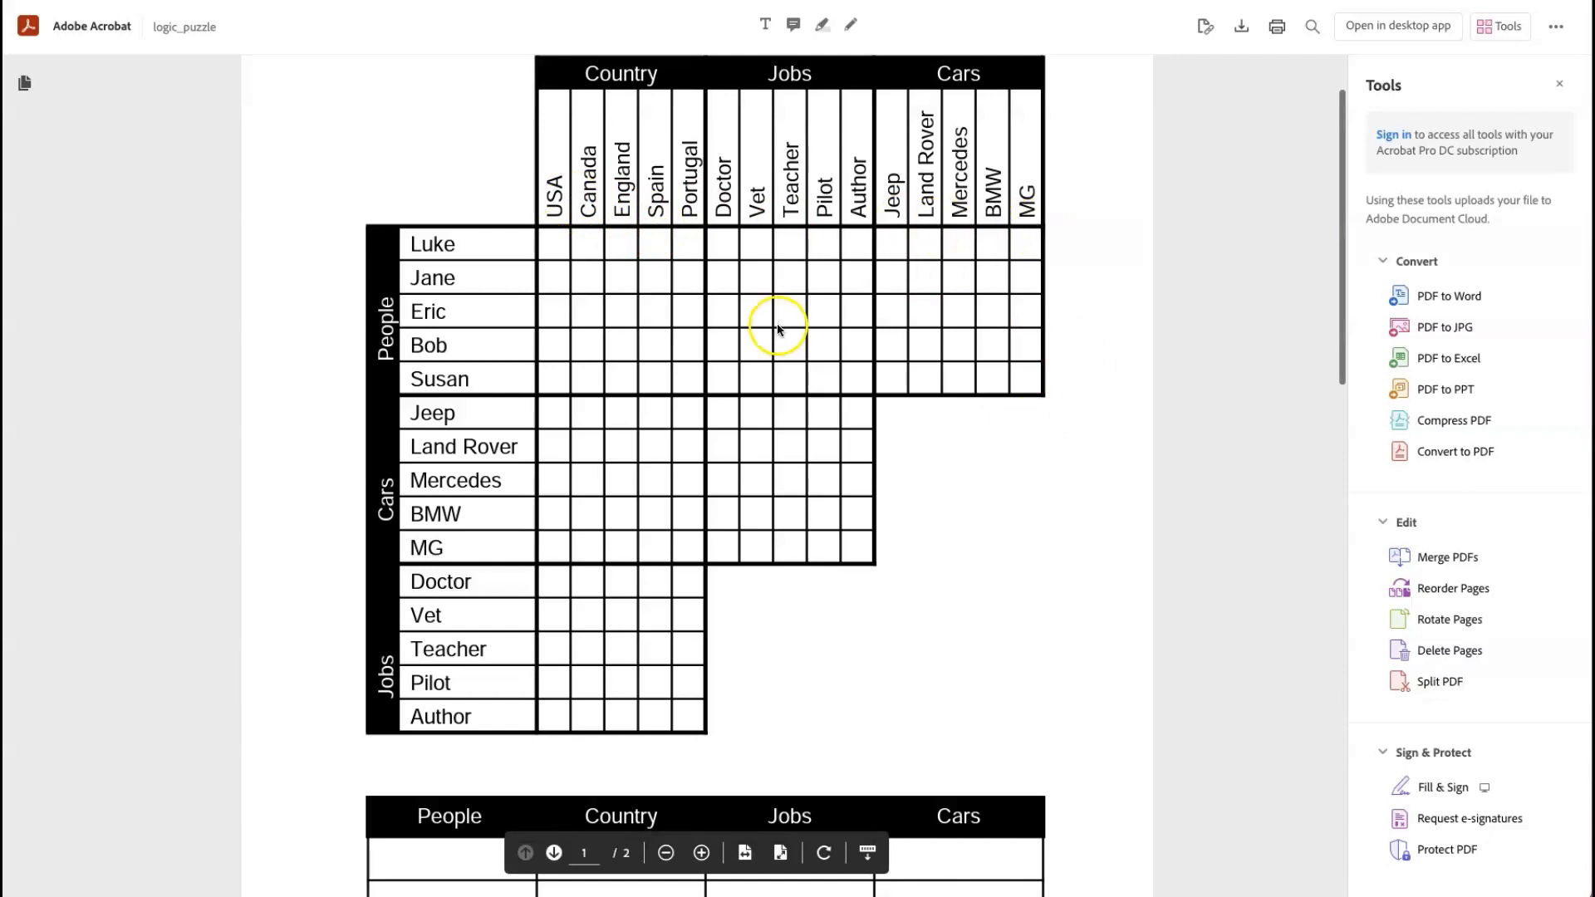
scroll(778, 327, down, 5)
scroll(779, 327, up, 6)
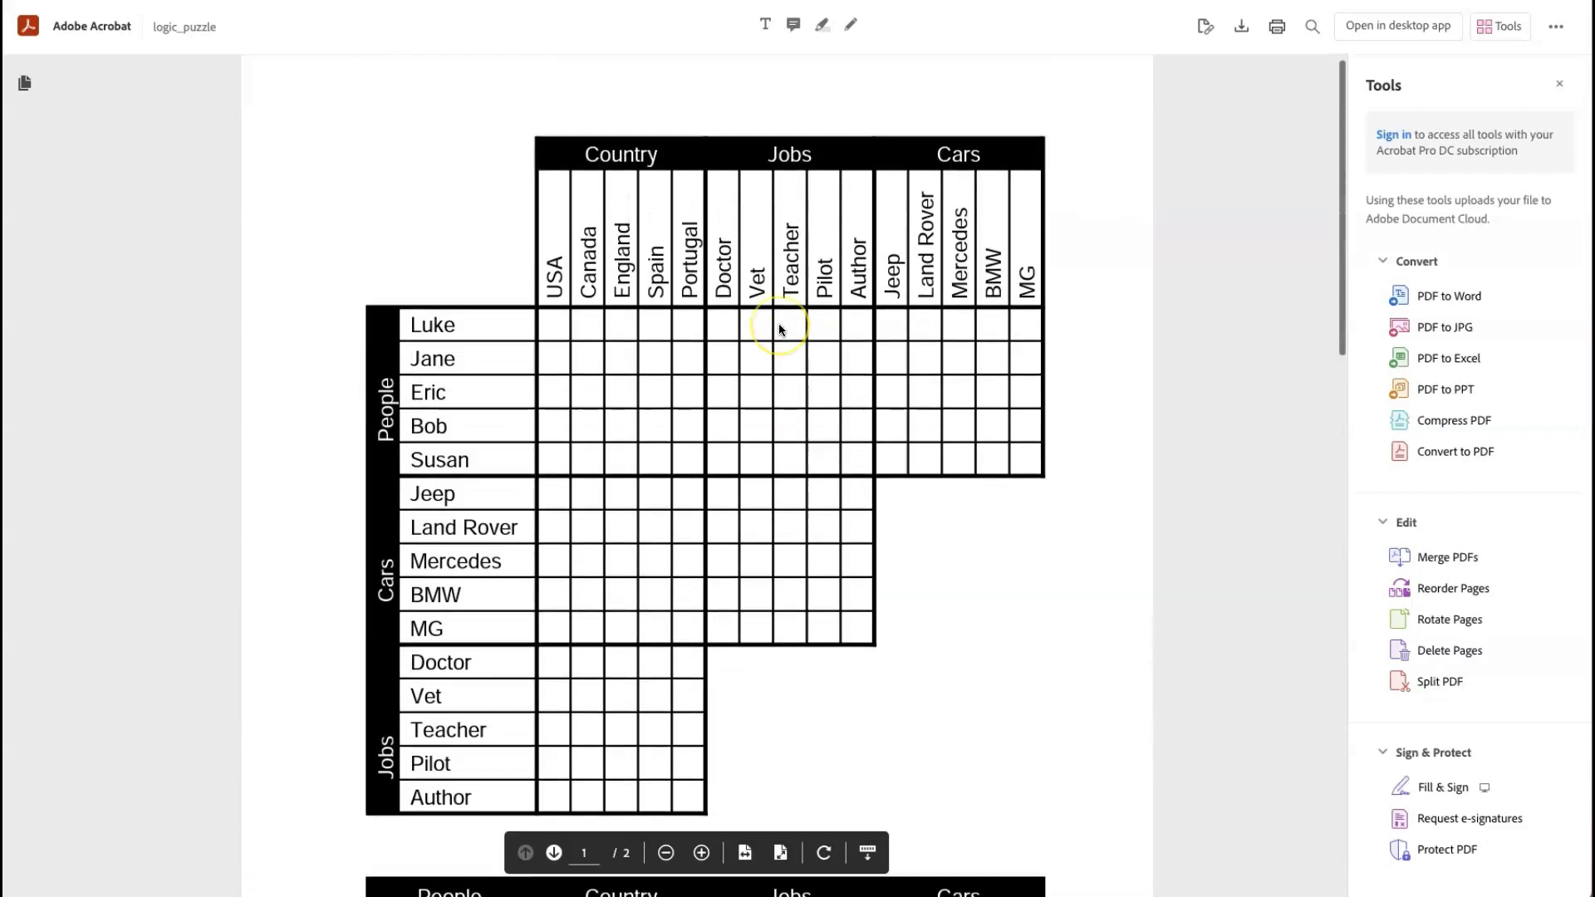
scroll(779, 328, down, 3)
scroll(779, 330, down, 12)
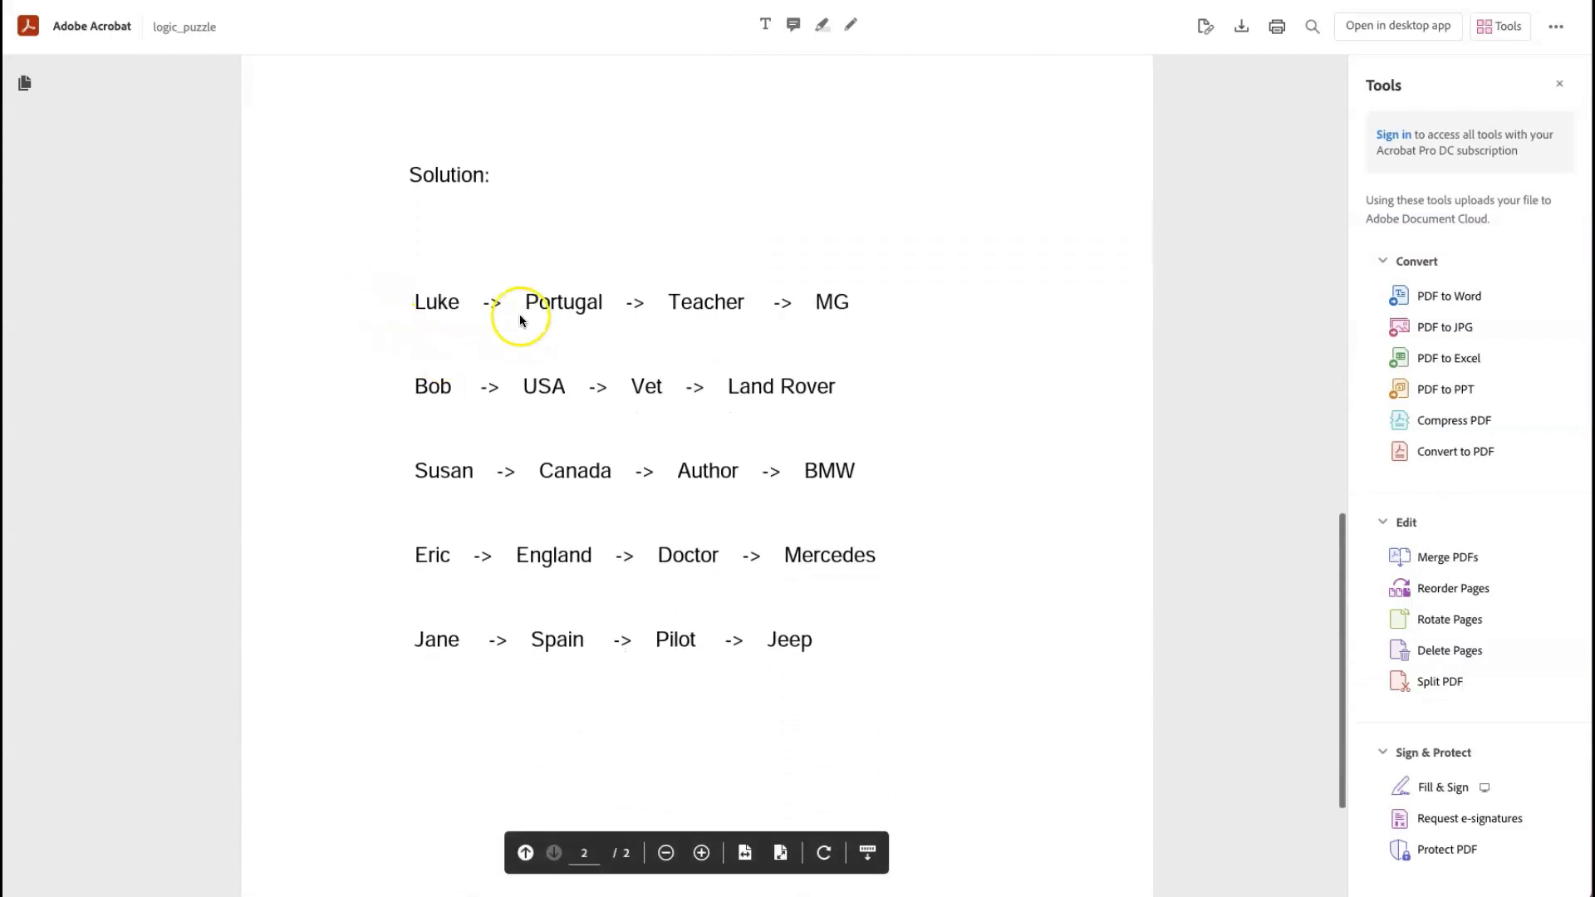
click(500, 333)
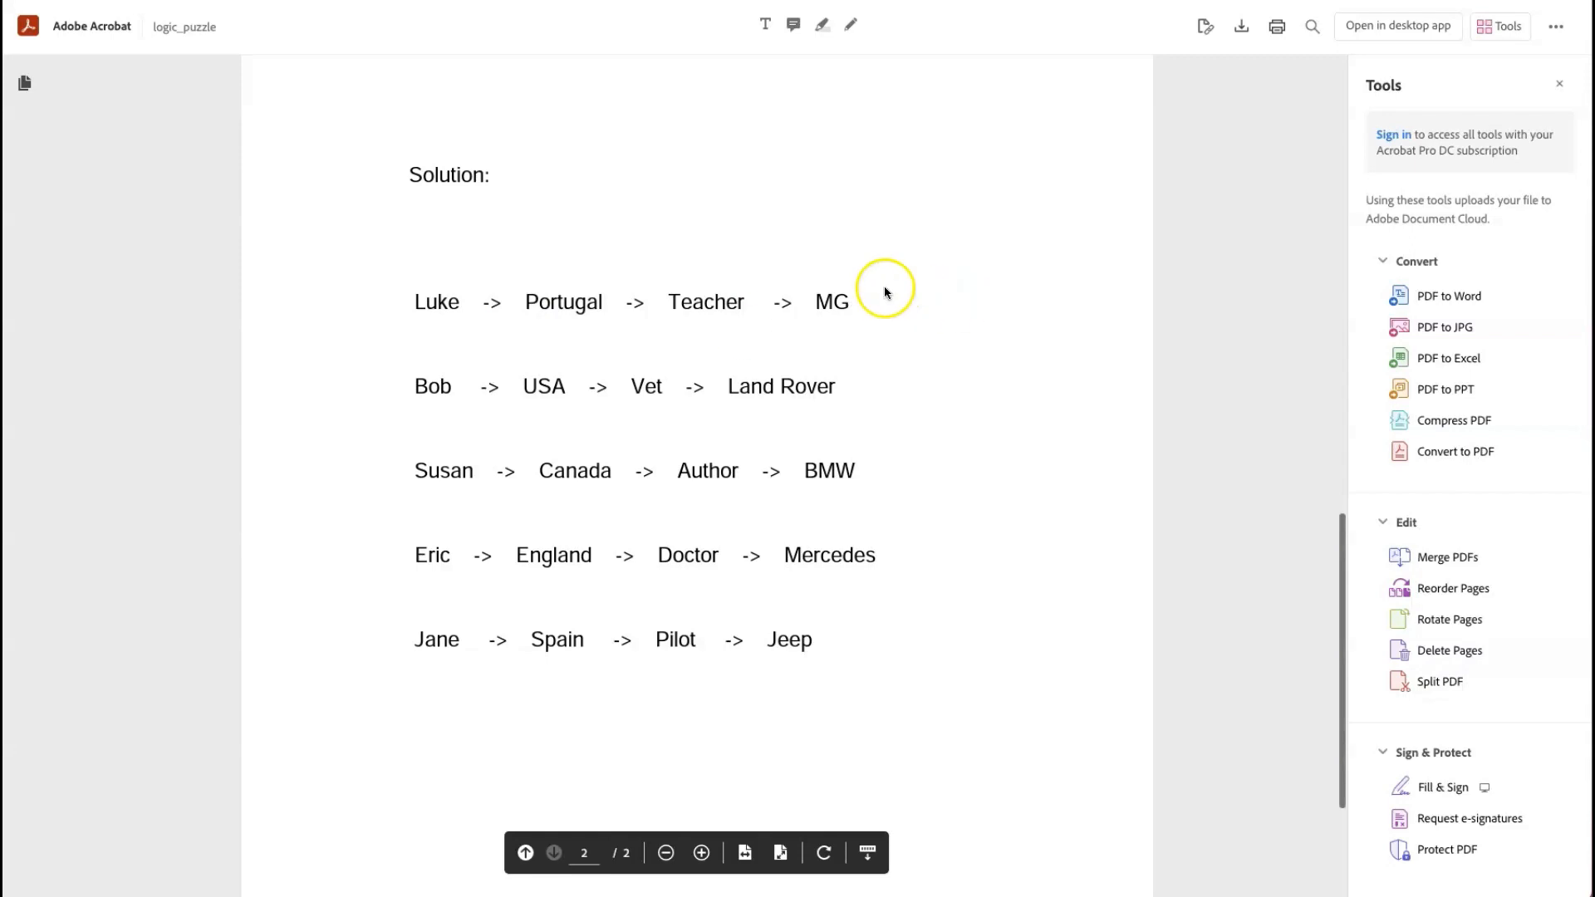
scroll(878, 291, up, 3)
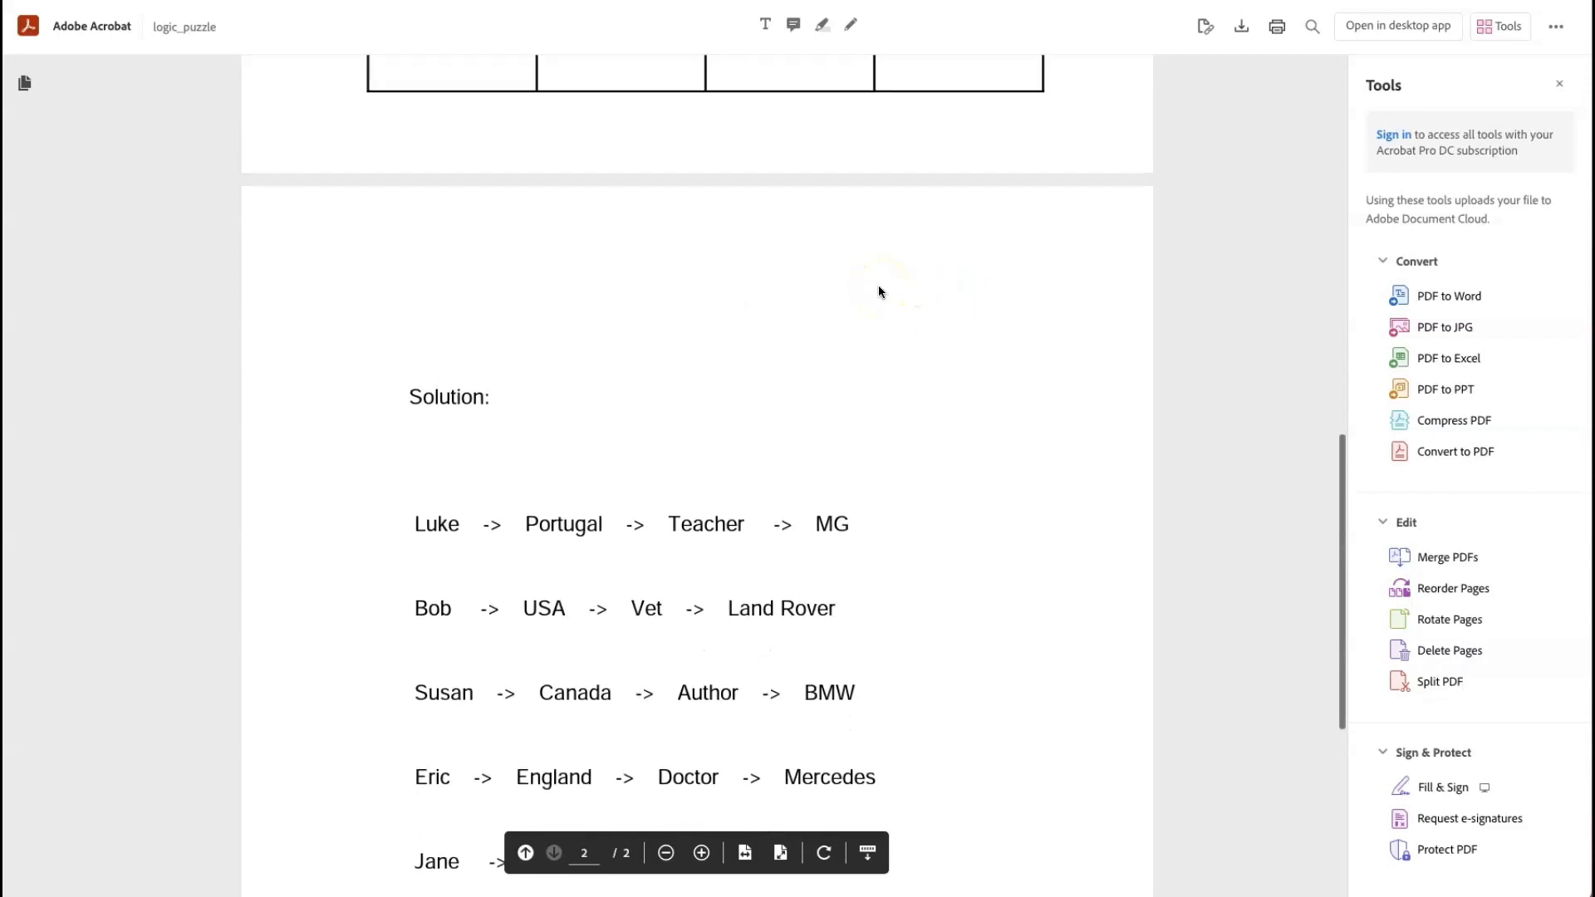
scroll(879, 292, up, 11)
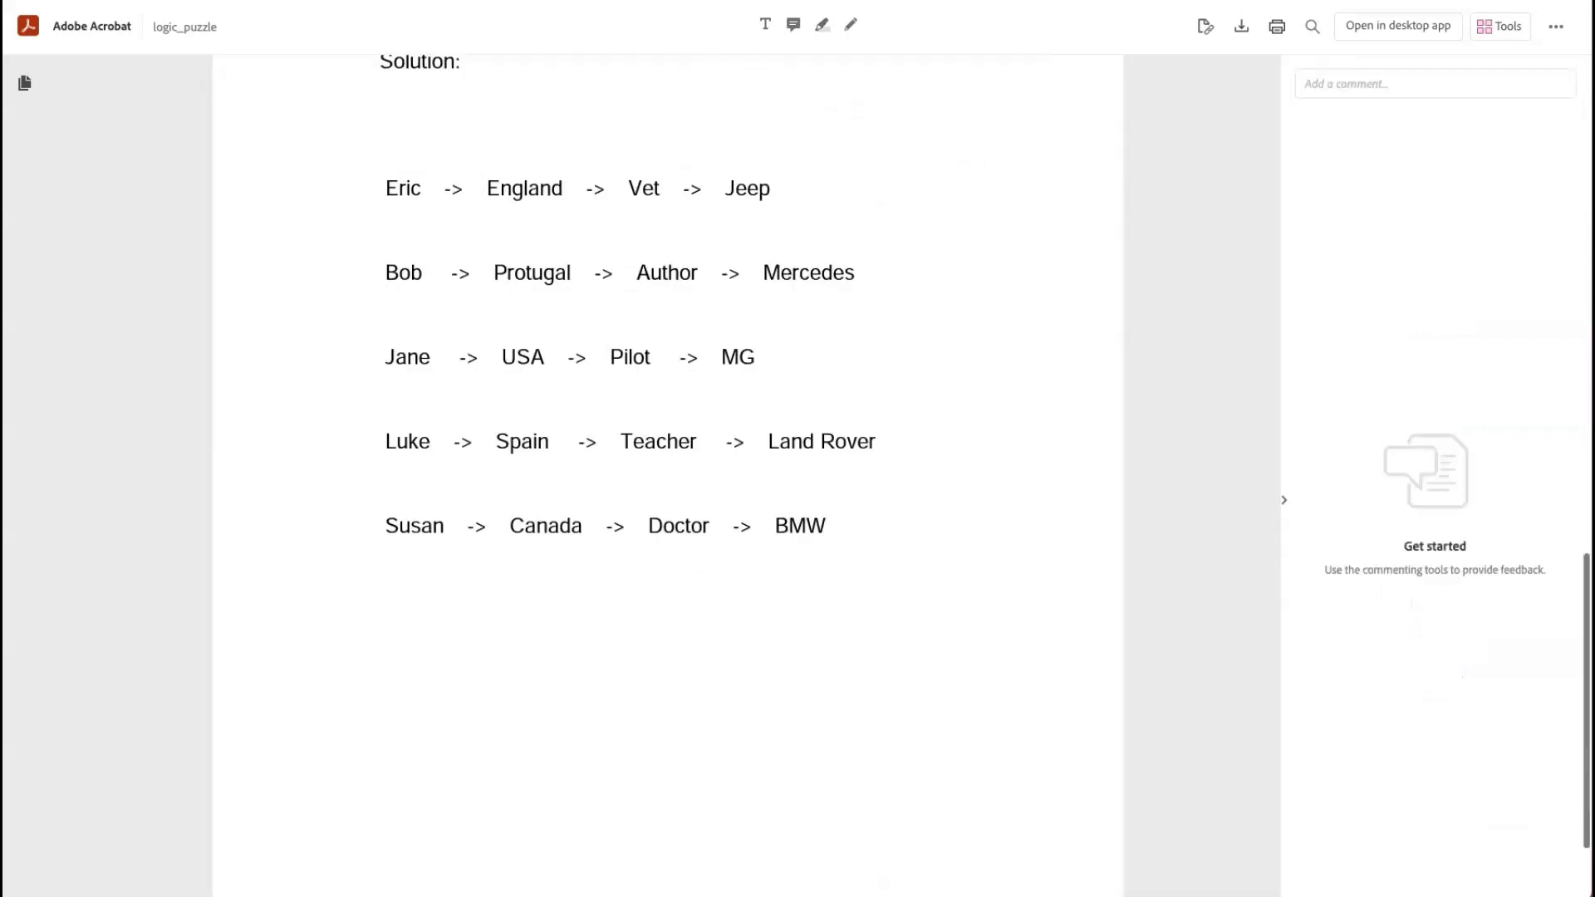
Examine the grid and solution of the other logic_puzzle PDF, checking how the country names are spelled
scroll(752, 295, up, 18)
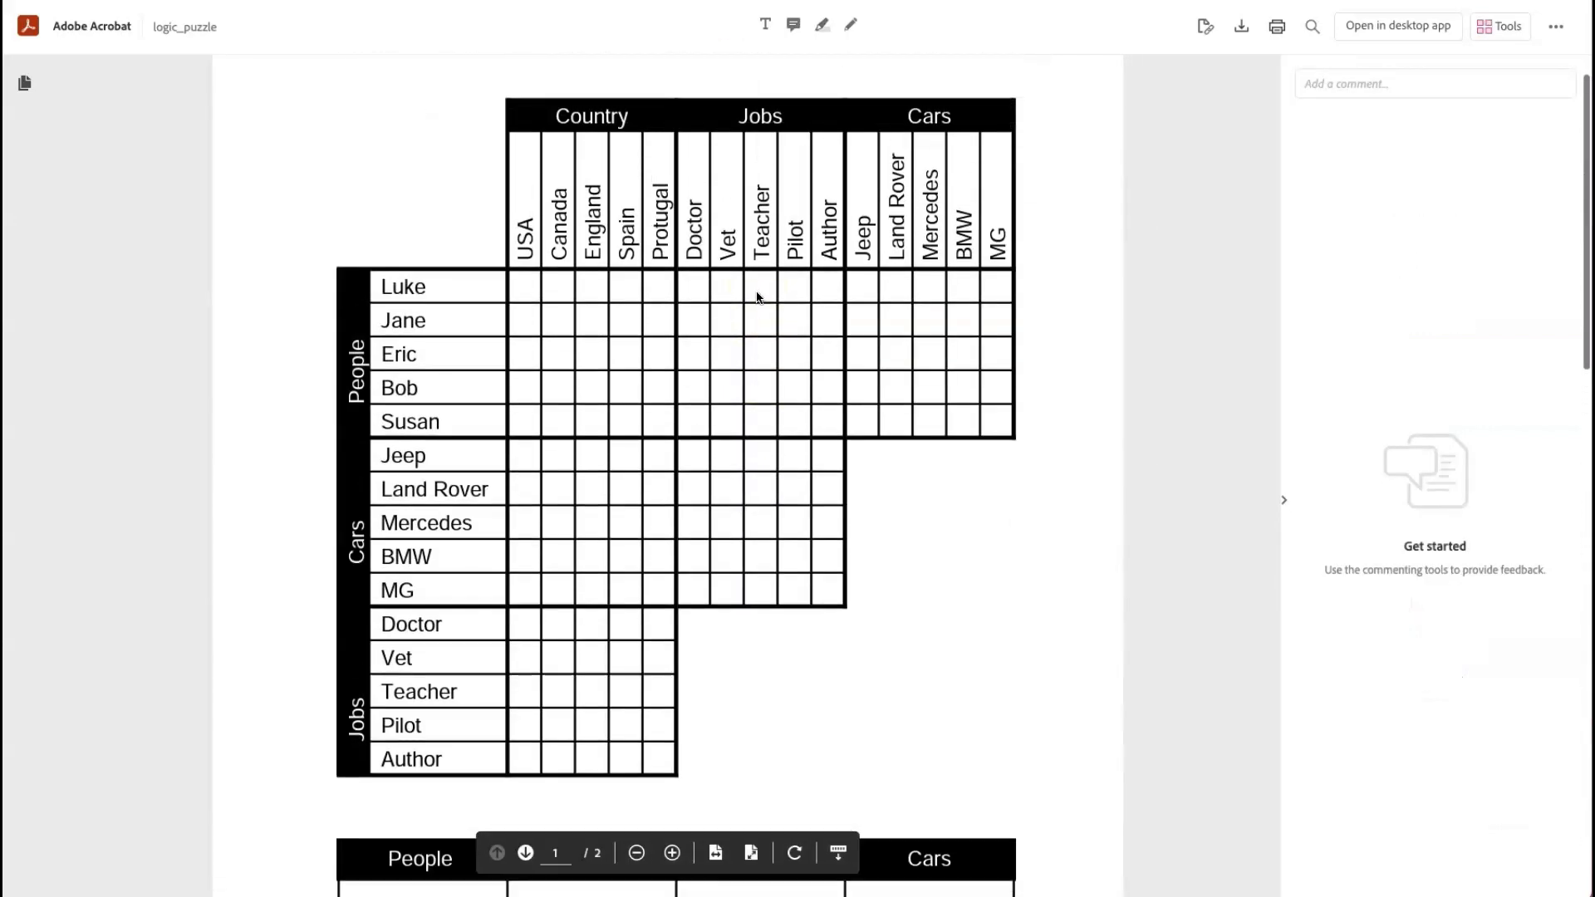
scroll(758, 297, up, 1)
scroll(757, 292, down, 18)
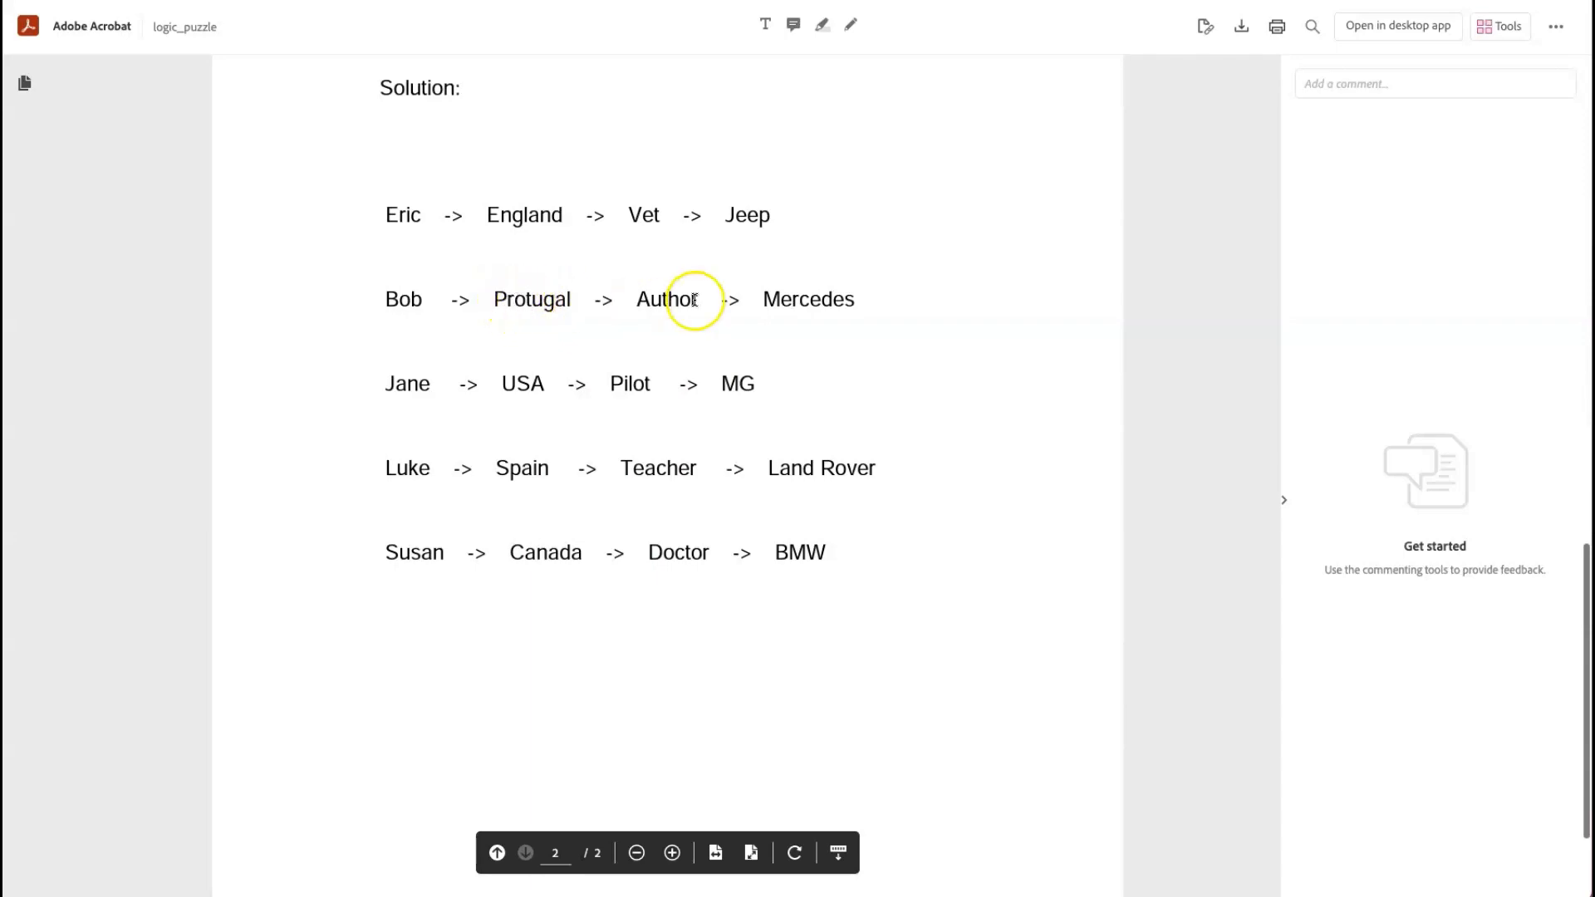
scroll(670, 306, up, 5)
scroll(670, 306, up, 10)
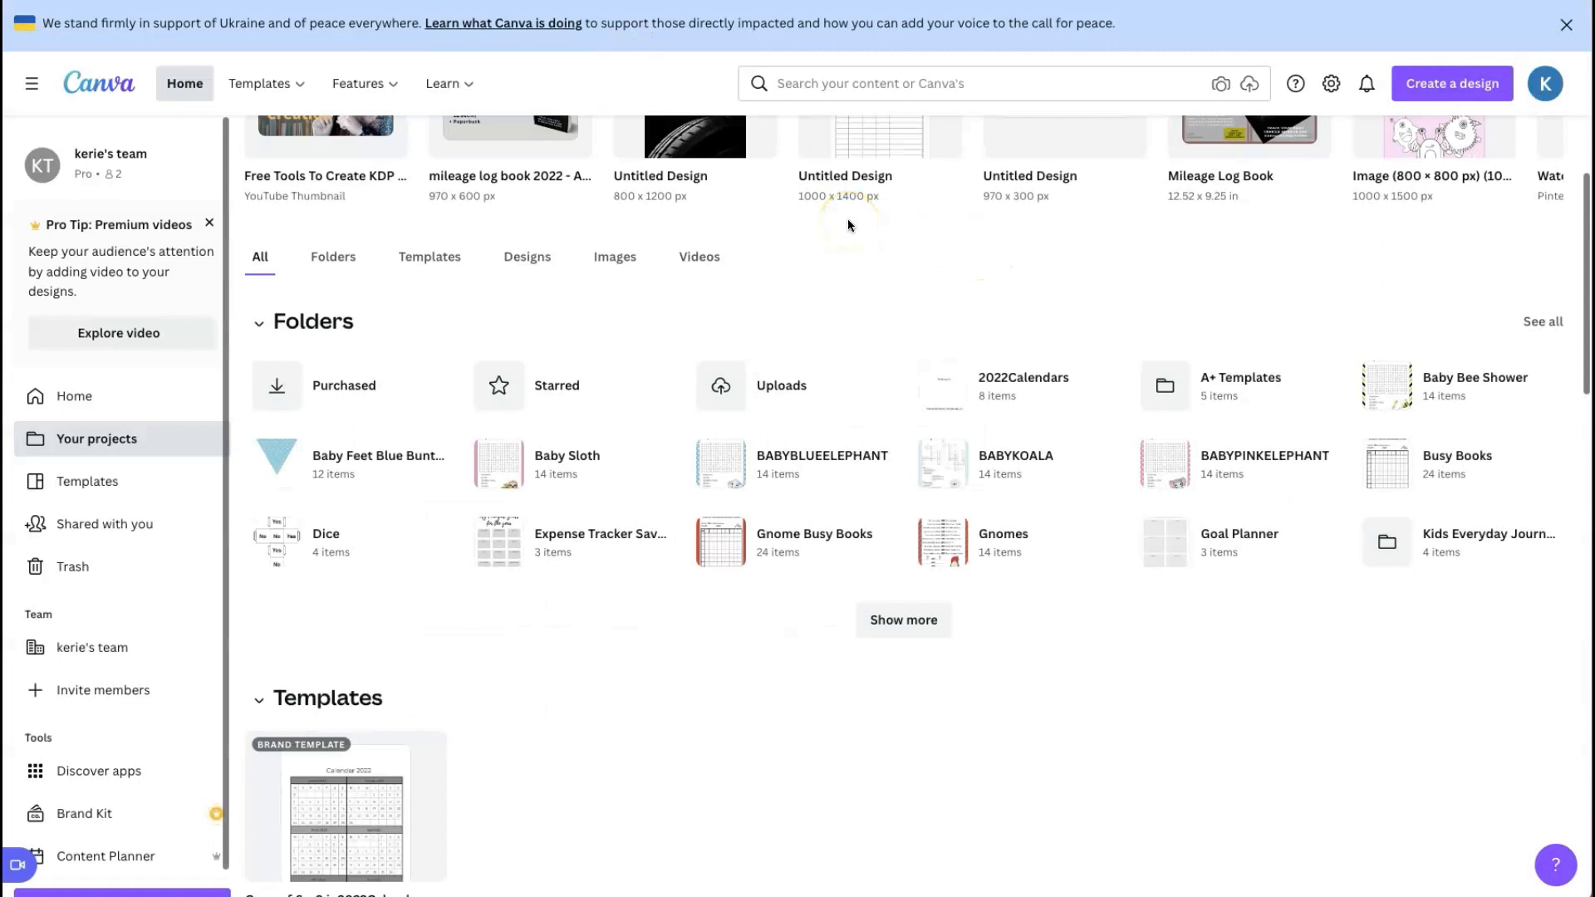
Switch to Canva, open the imported logic_puzzle.pdf as a design, and correct the misspelled Country column label to Portugal
click(1423, 85)
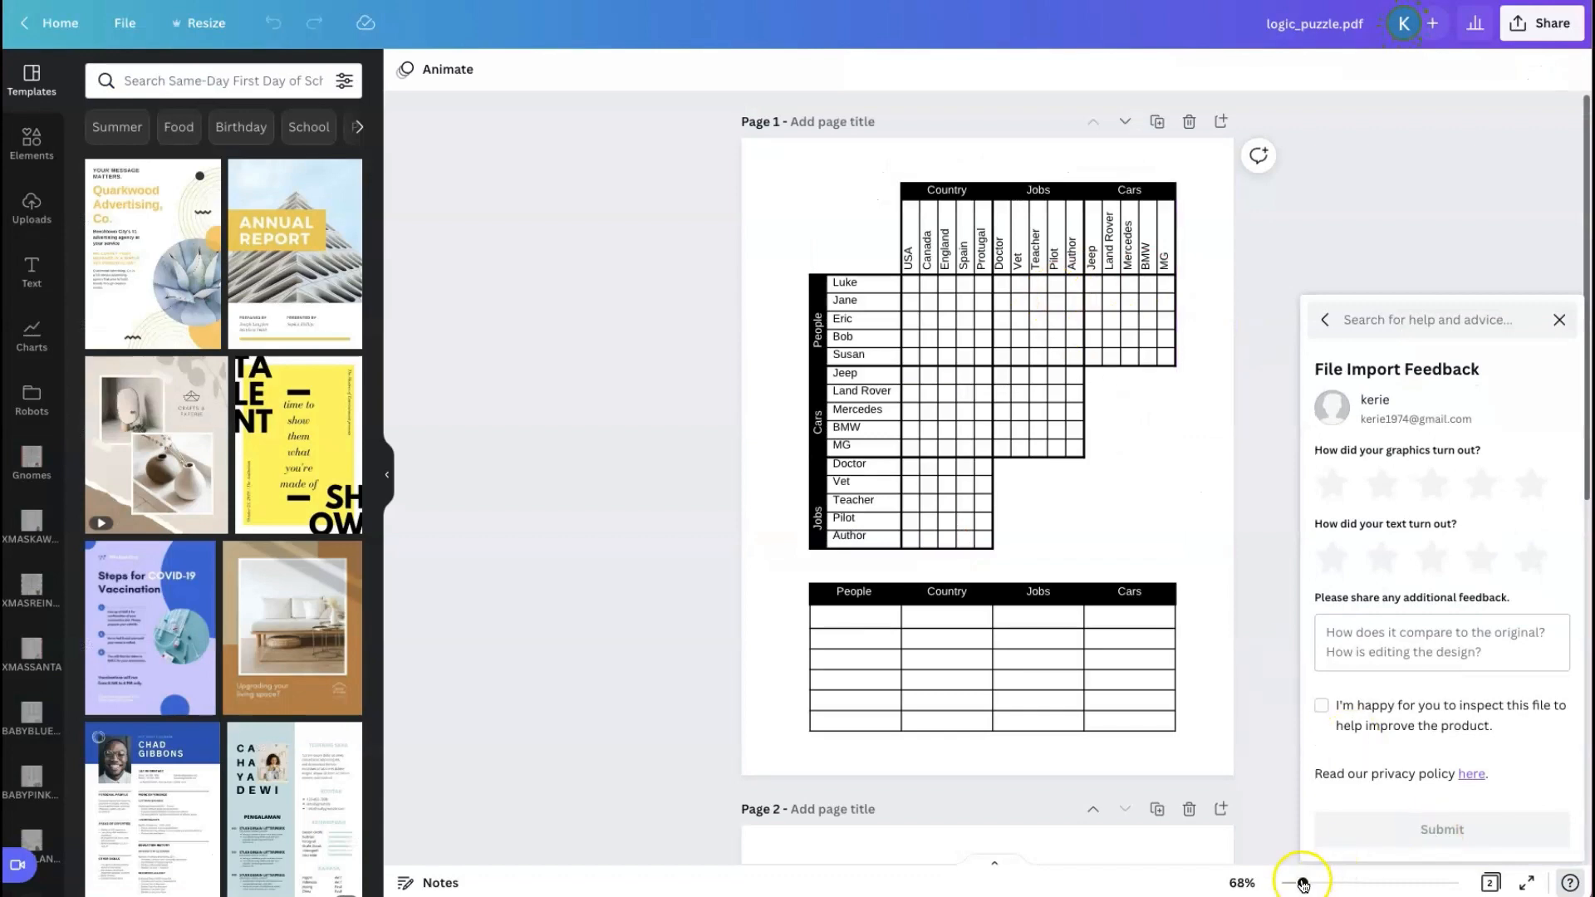
drag(1302, 884, 1320, 883)
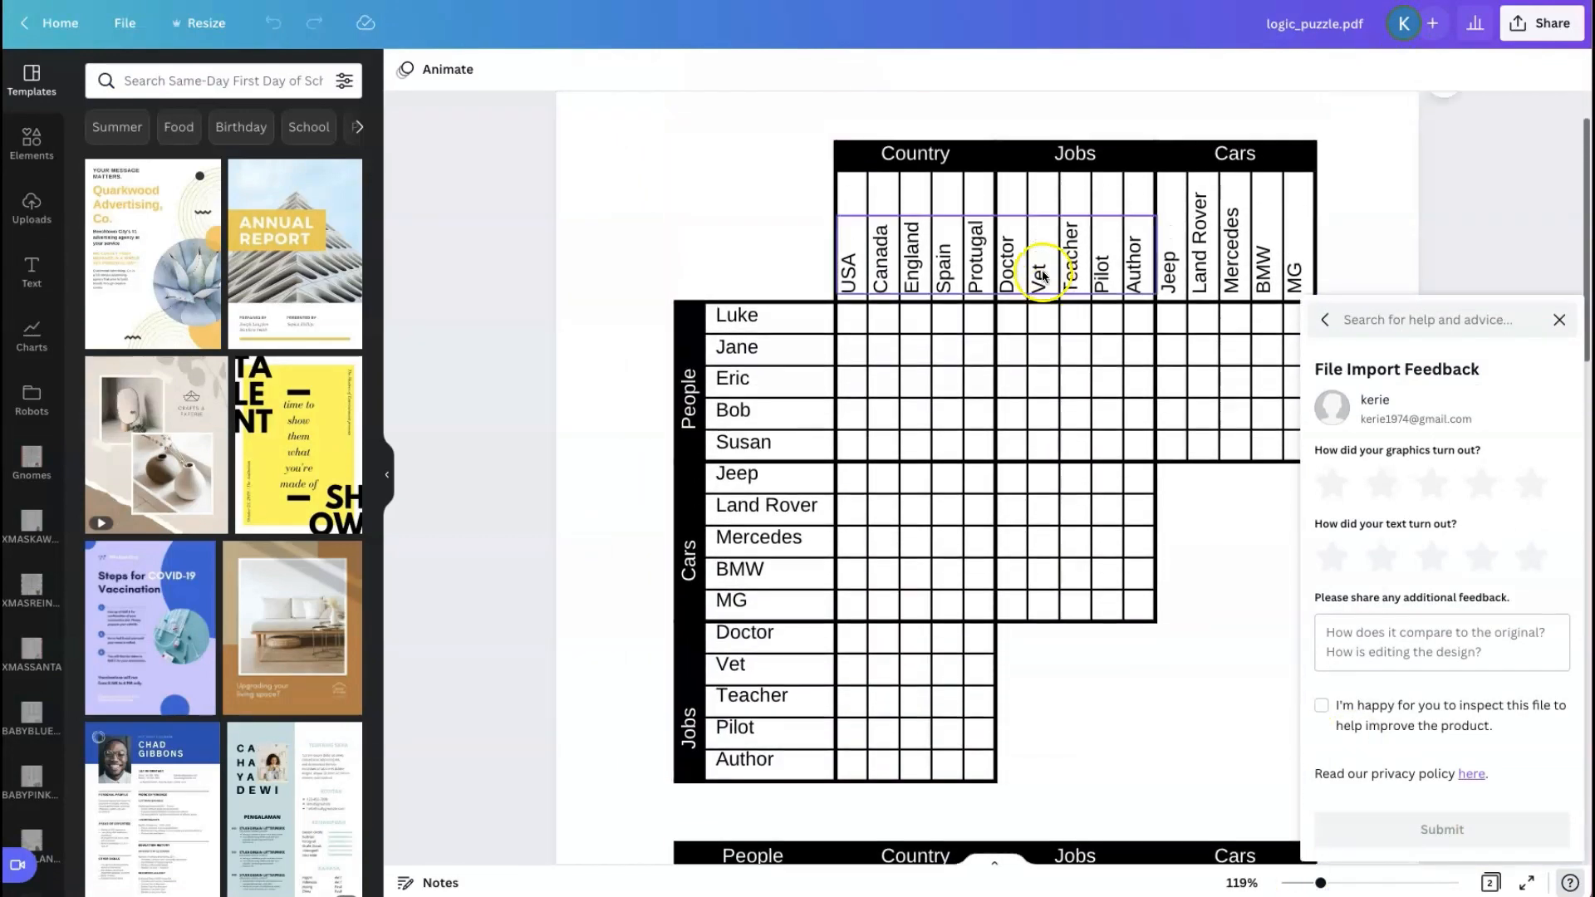
click(976, 278)
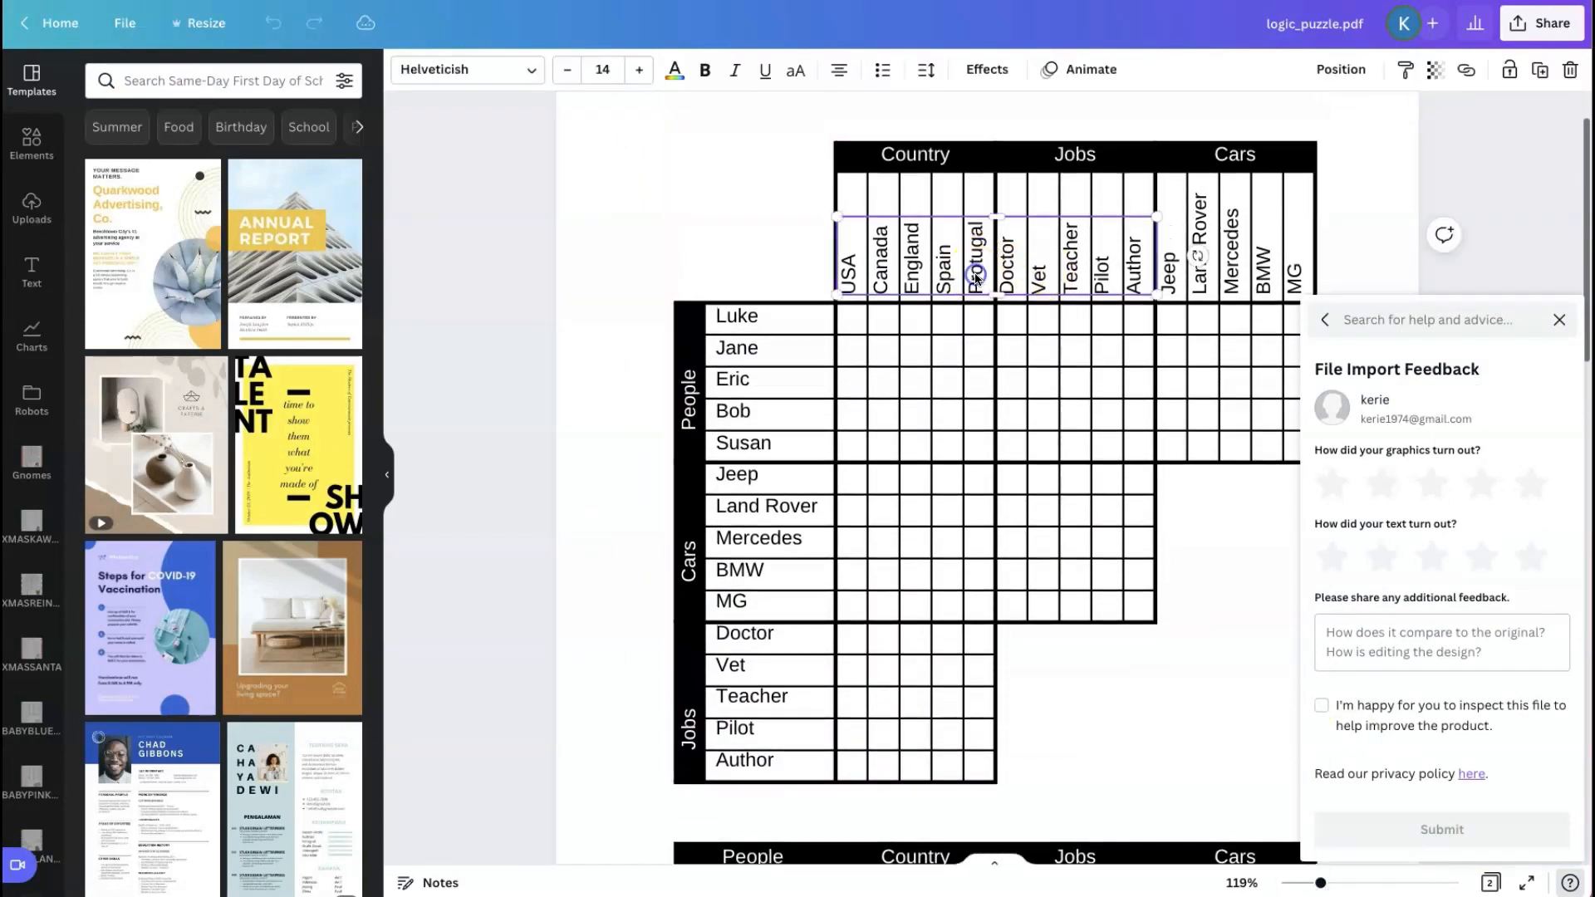
click(978, 279)
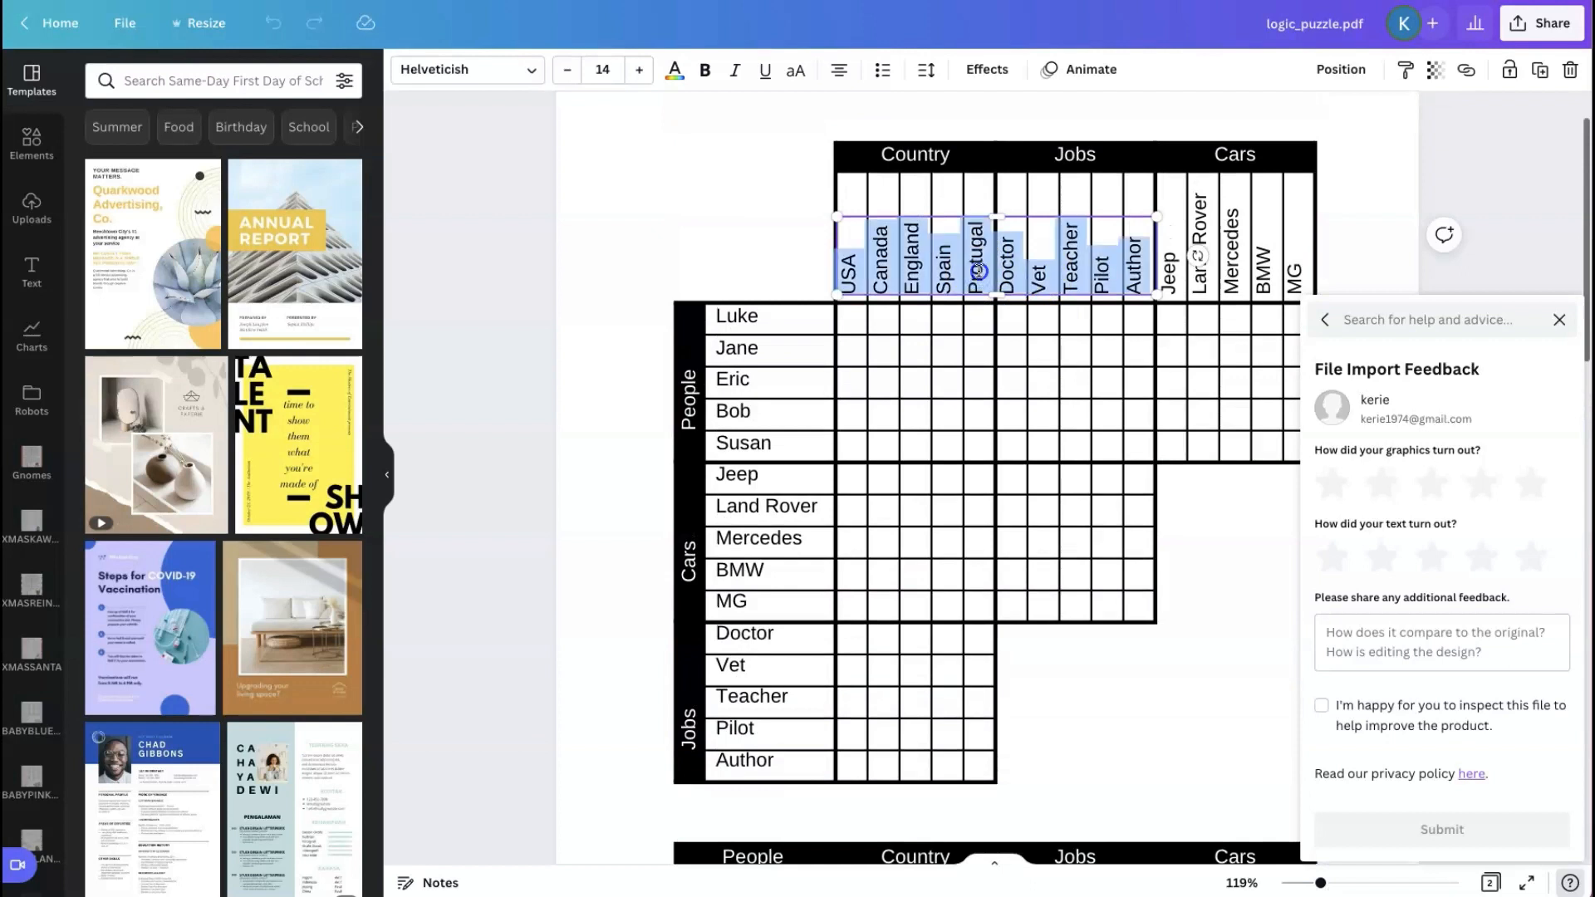
click(978, 270)
key(BackSpace)
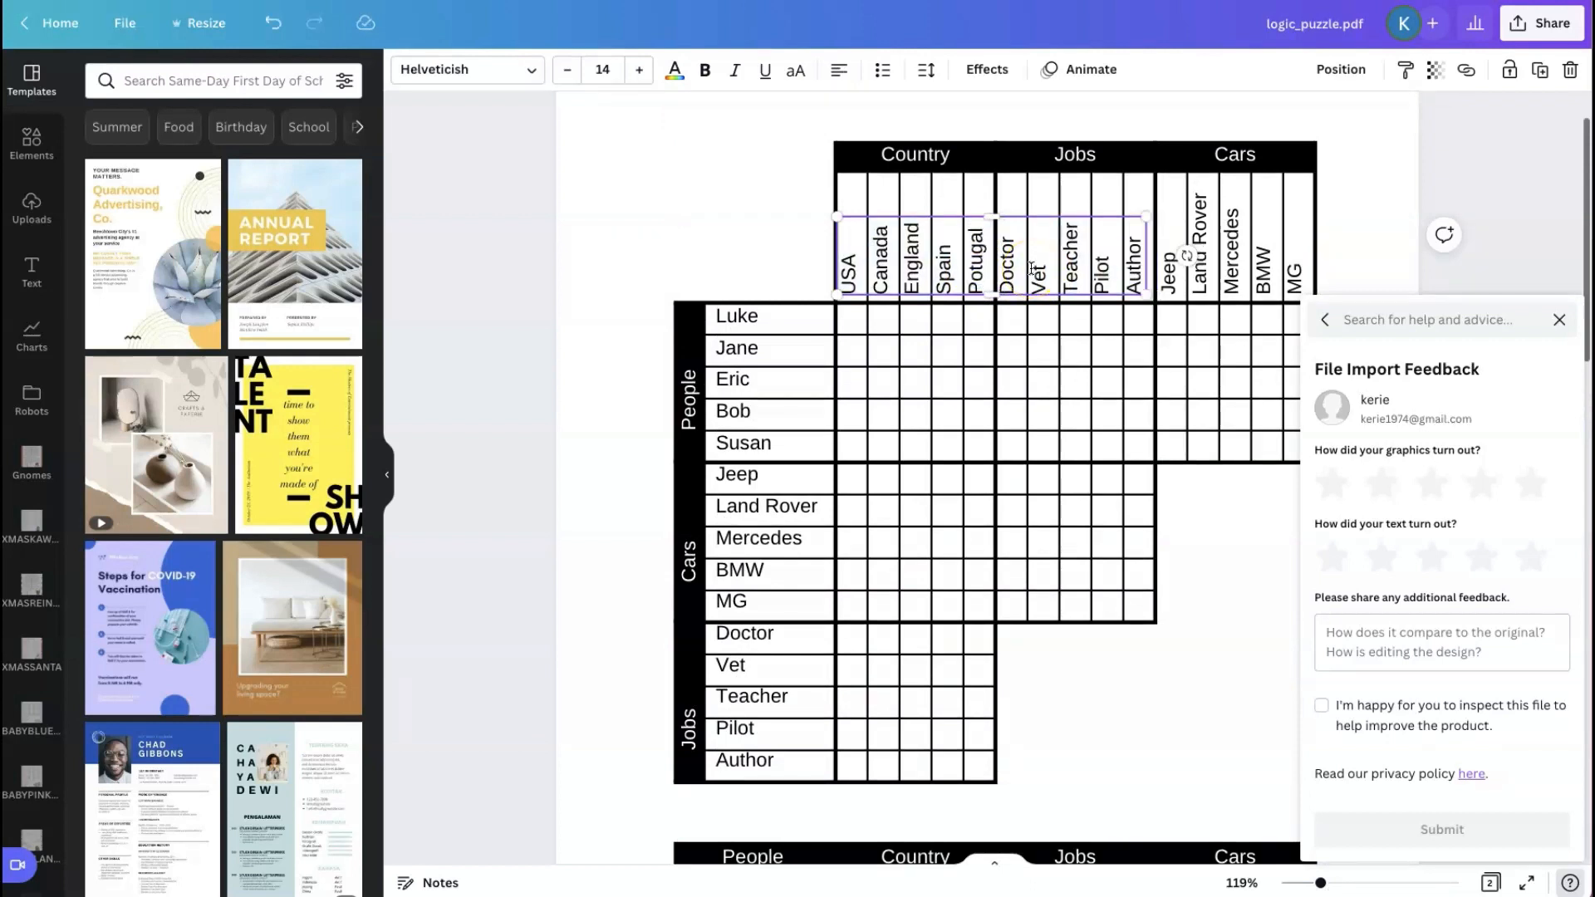
click(977, 270)
text(r)
scroll(983, 306, down, 3)
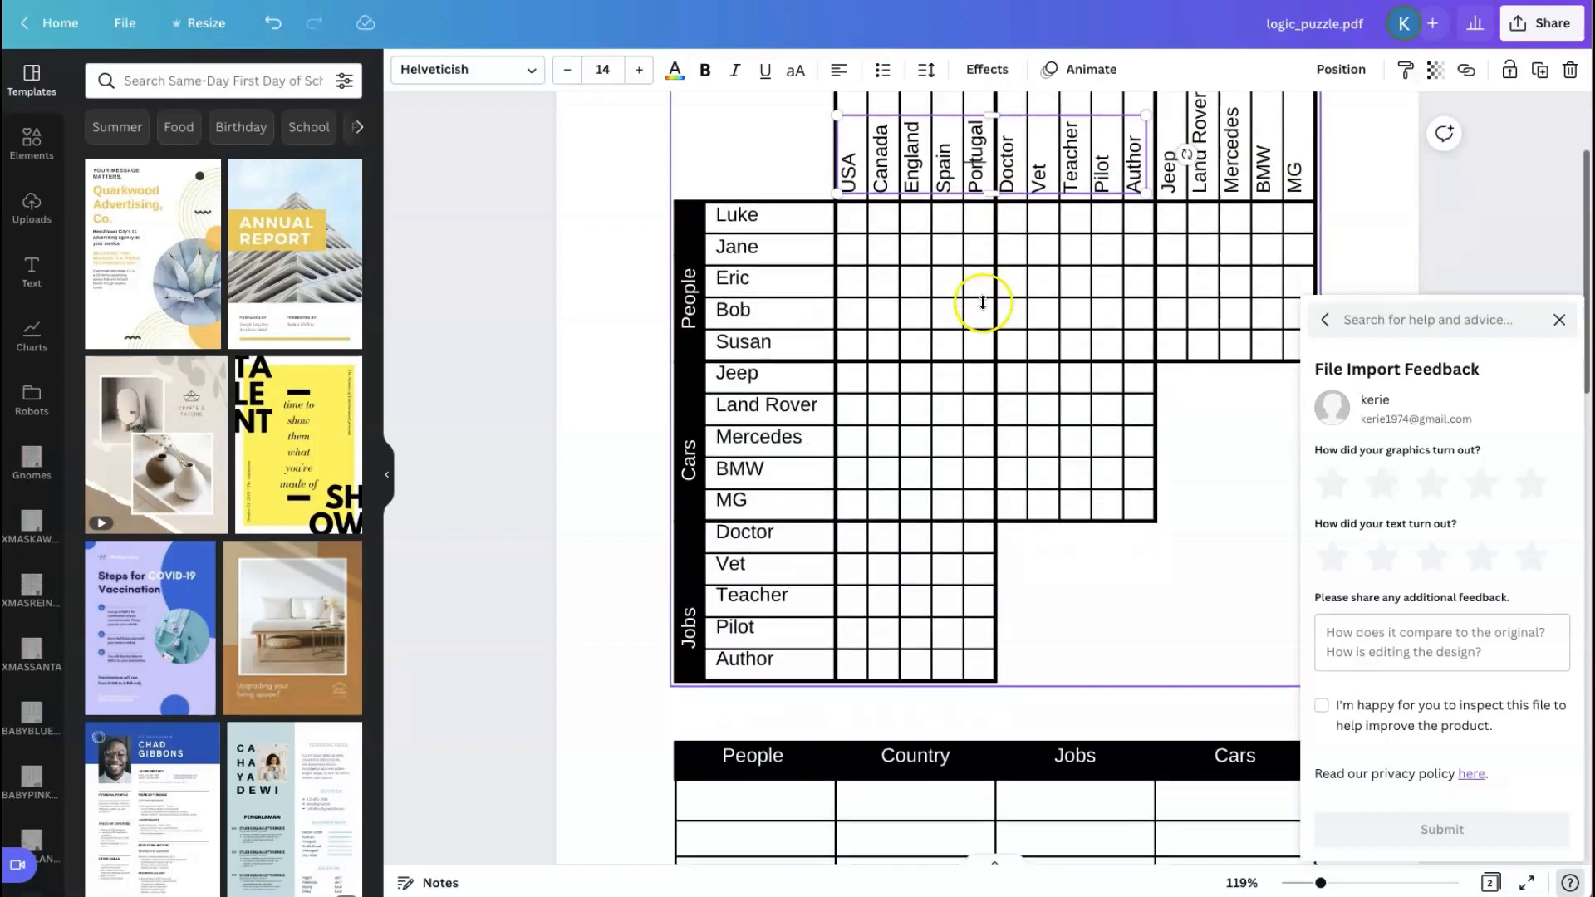
Correct the misspelled country in the Author and Mercedes solution line on page 2 to Portugal
scroll(984, 310, up, 2)
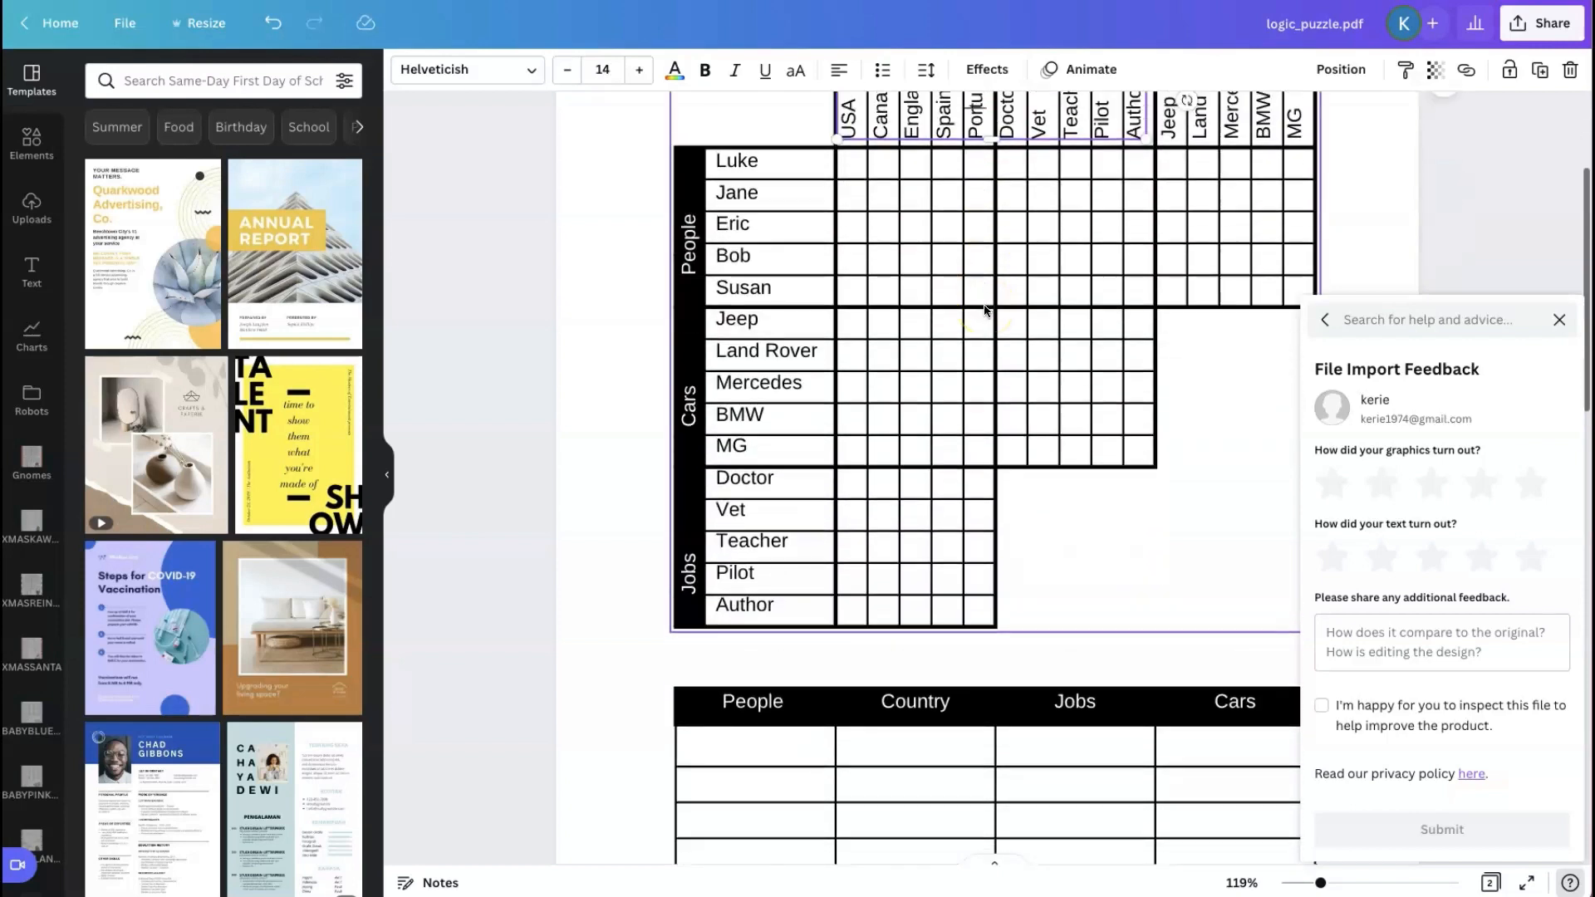
scroll(983, 310, down, 10)
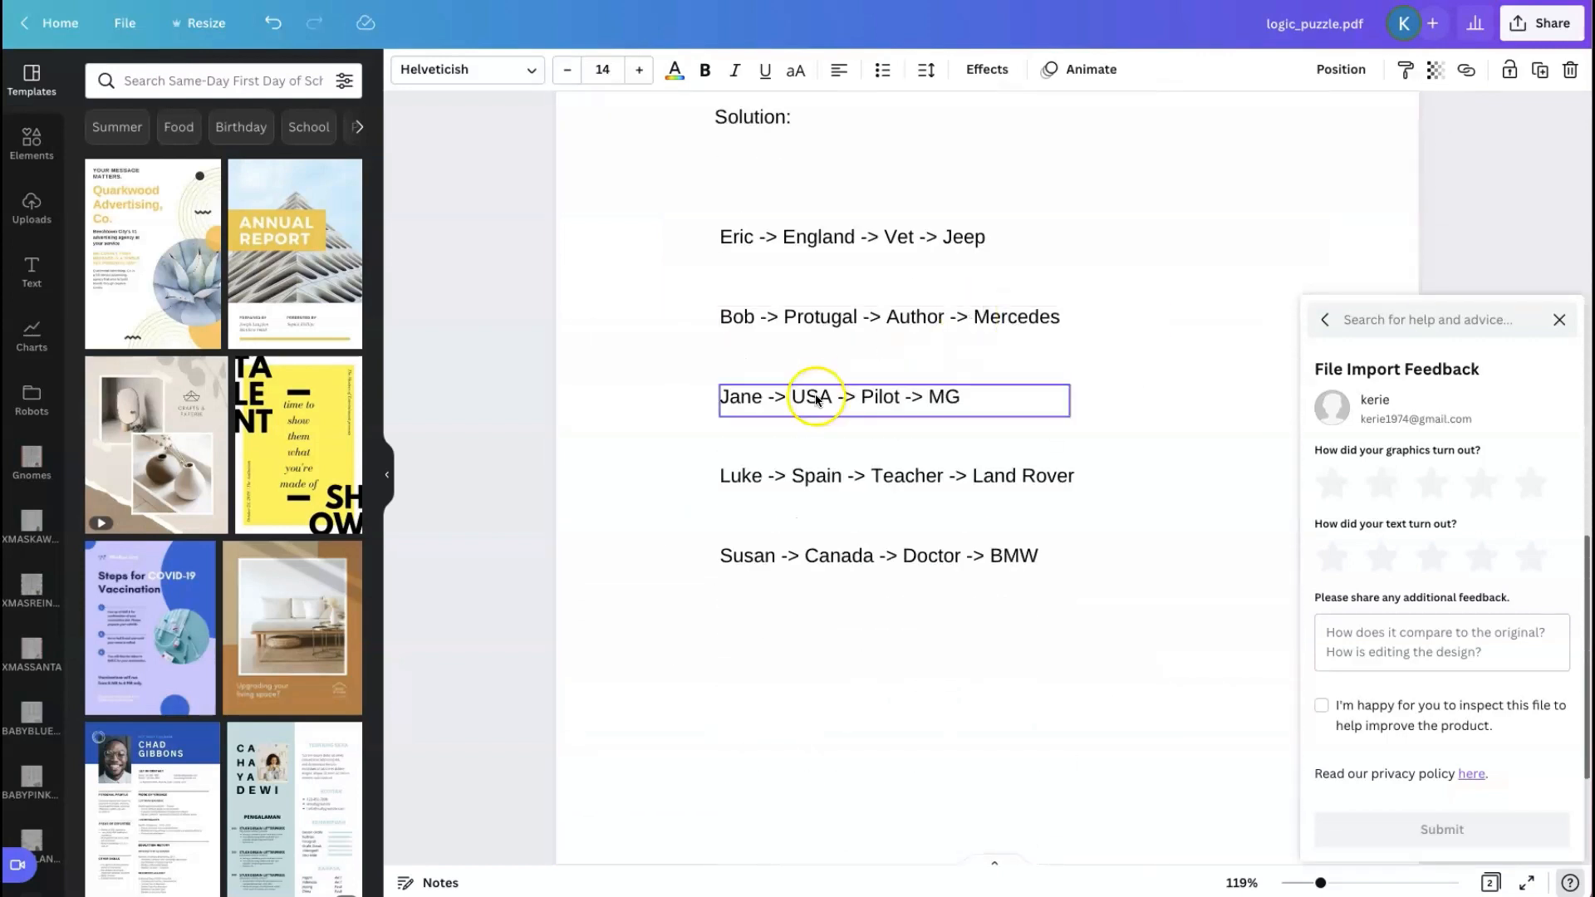
double_click(821, 319)
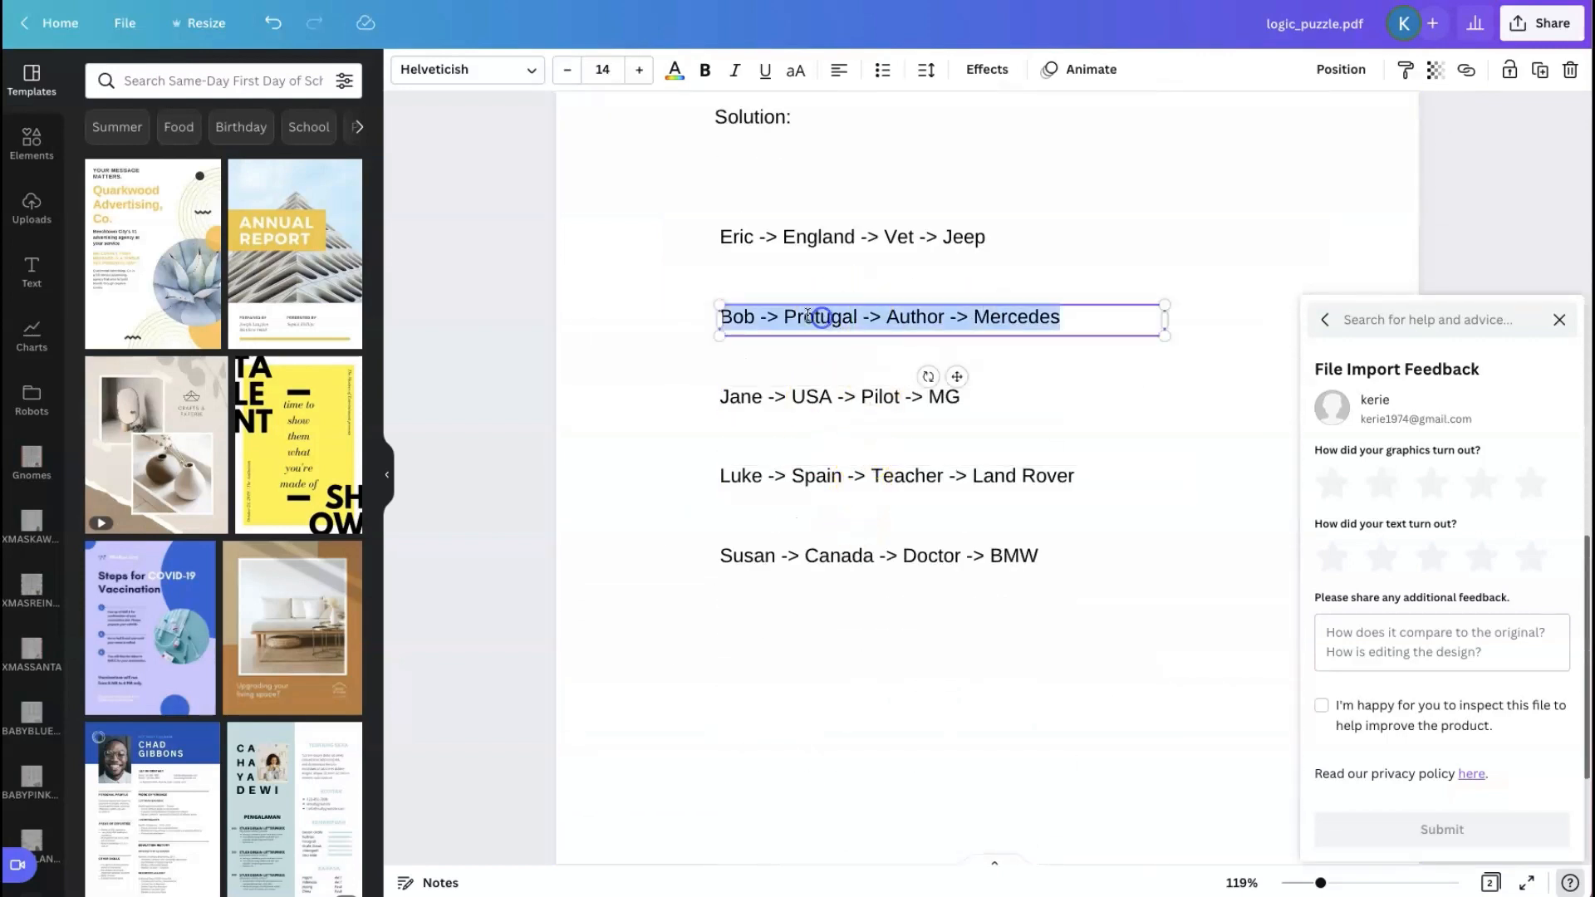
click(812, 317)
key(BackSpace)
key(BackSpace)
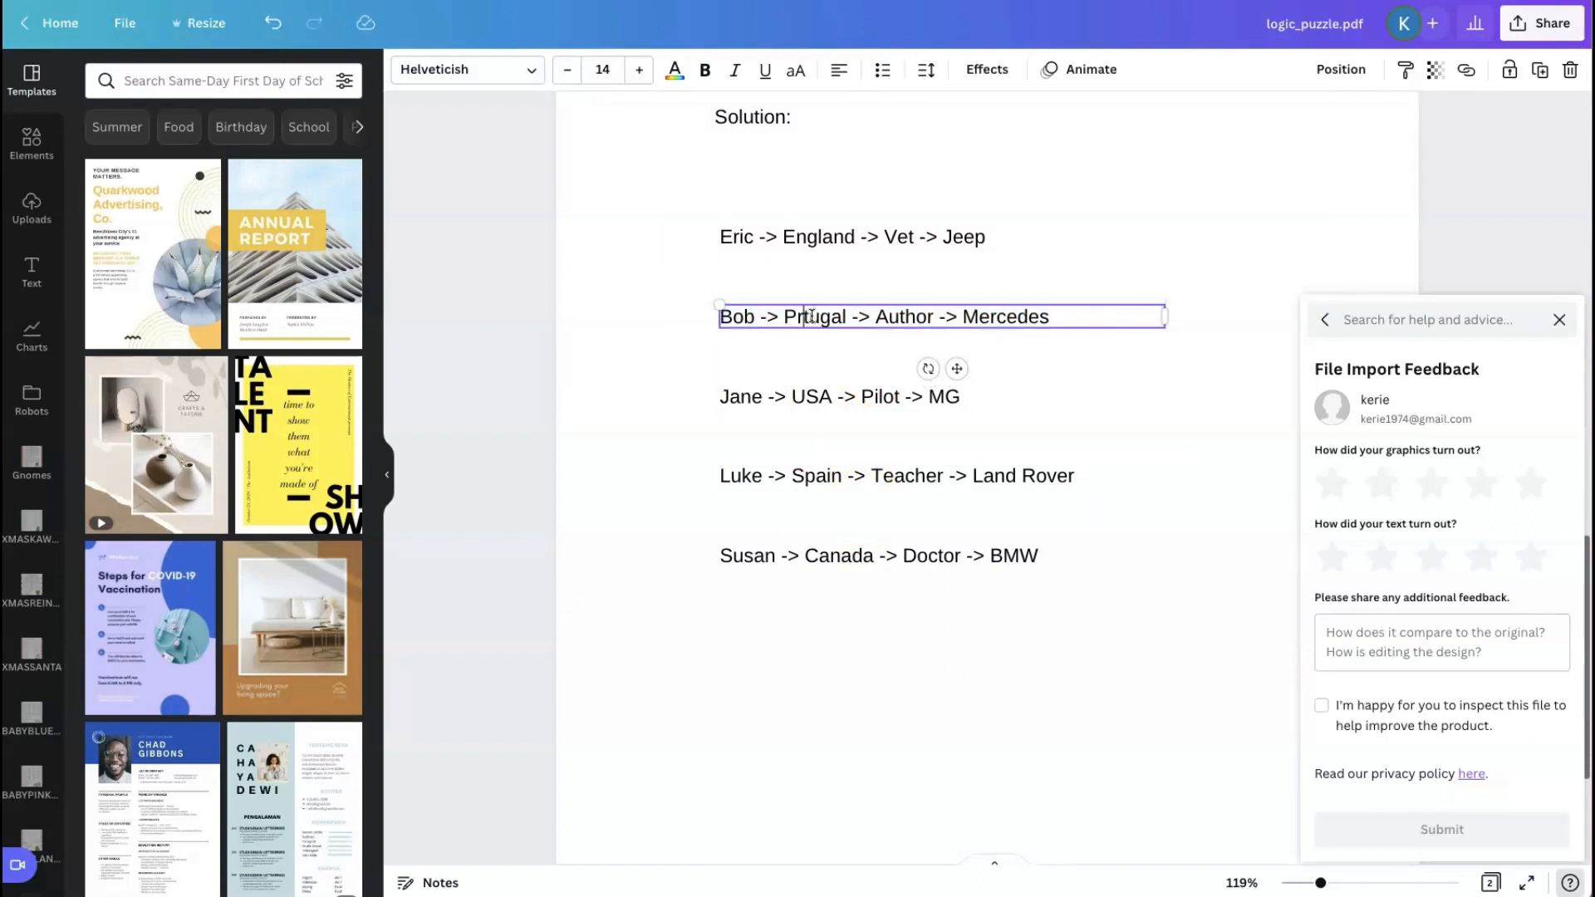
text(ort)
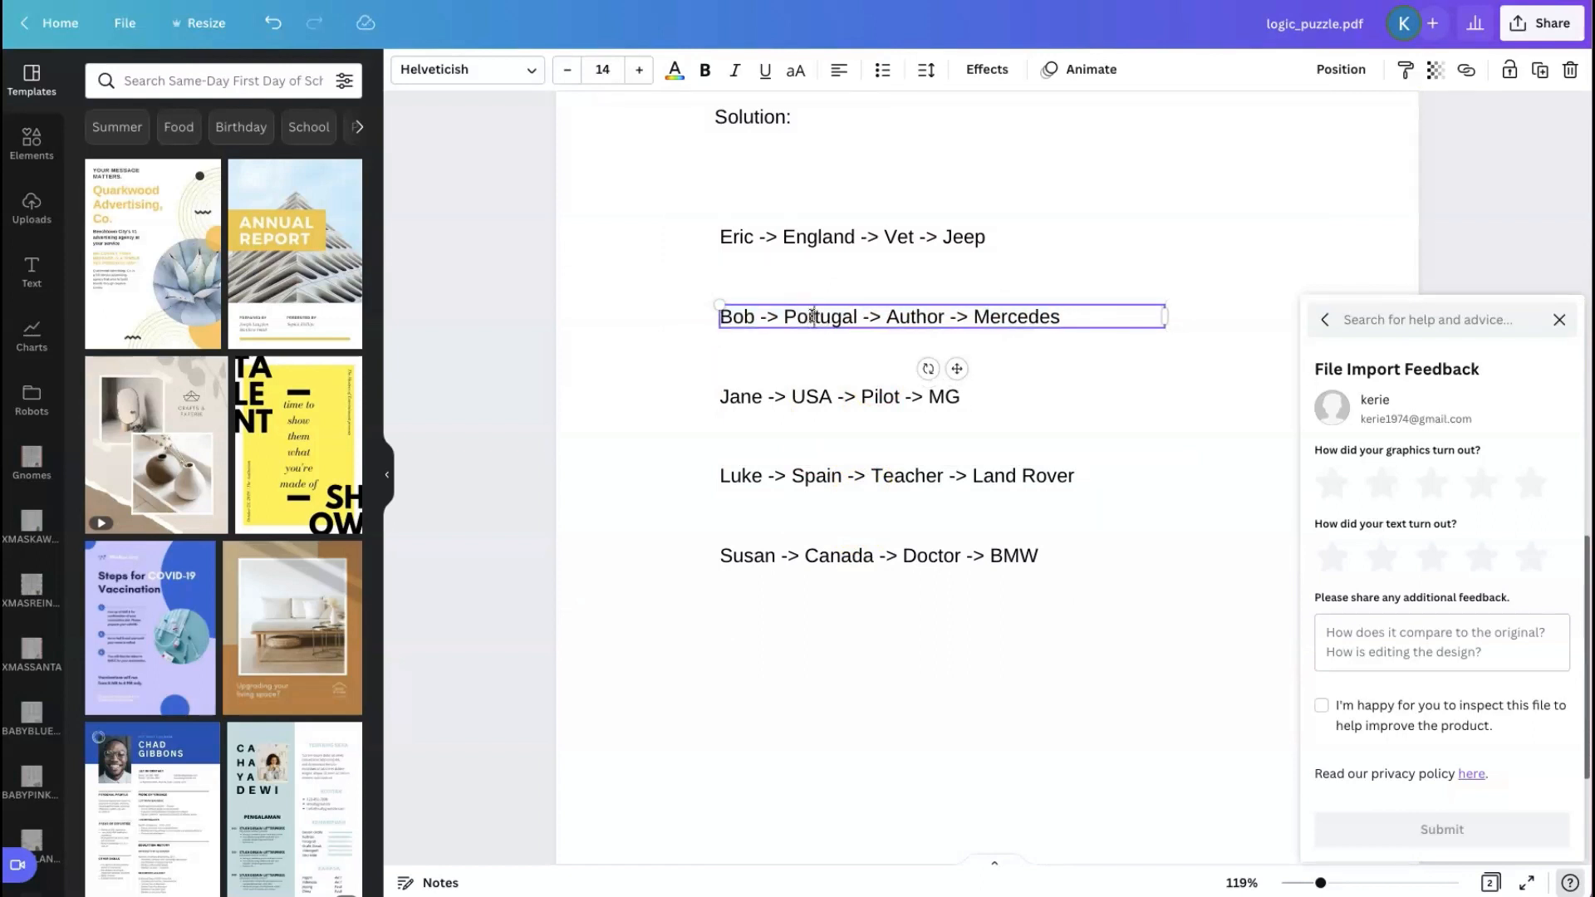
click(1020, 275)
Dismiss the file import feedback form and group all elements of the puzzle grid on page 1
scroll(1068, 302, up, 4)
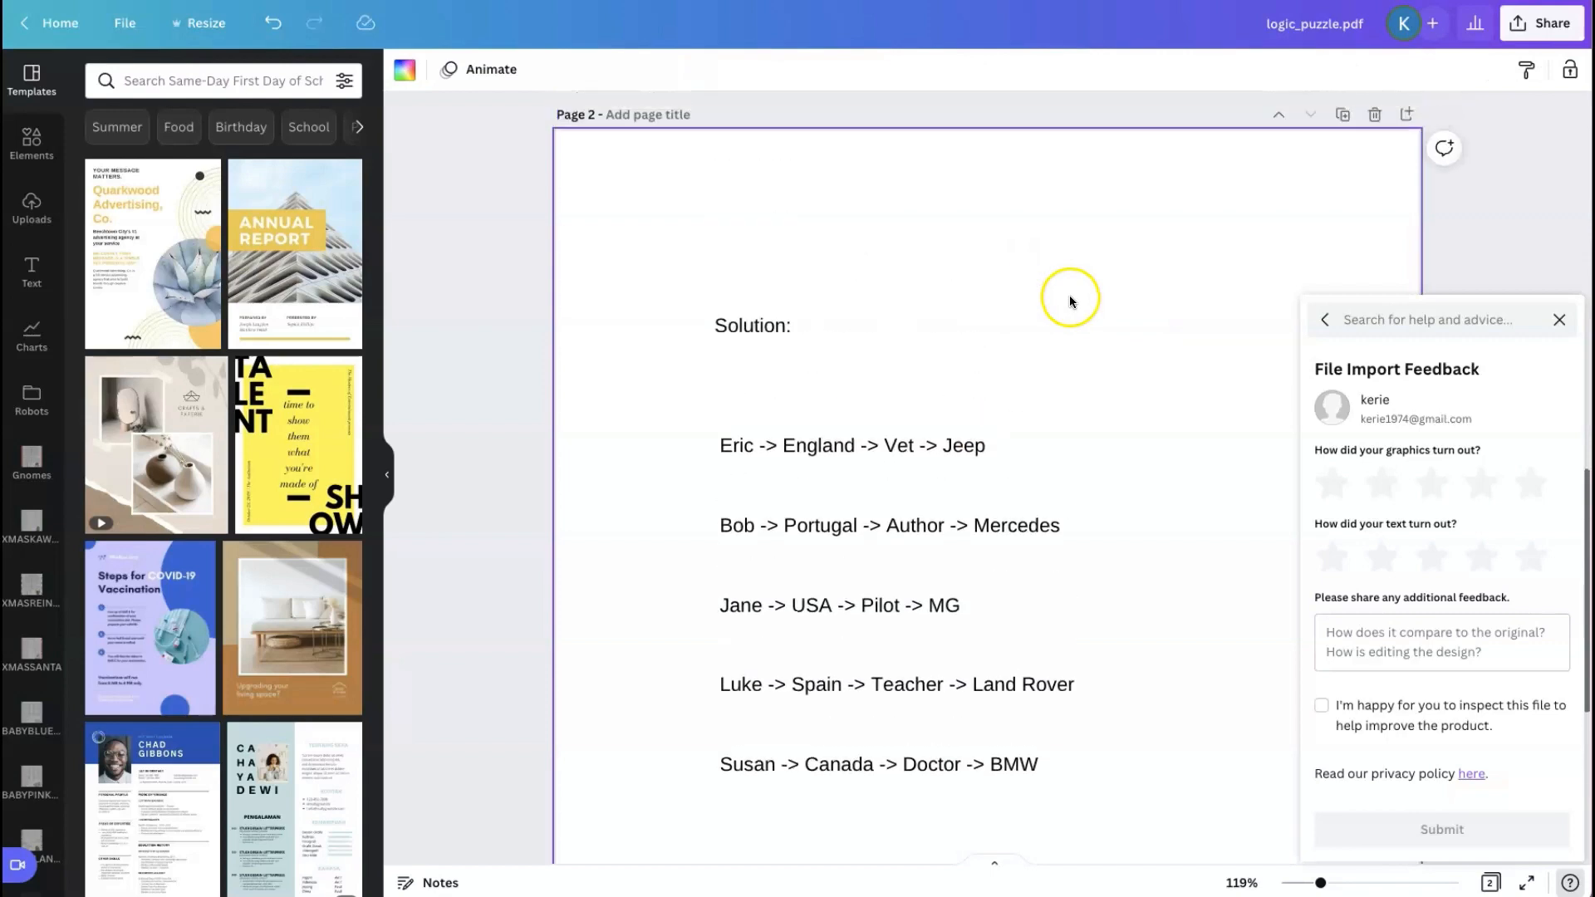
scroll(1044, 299, up, 10)
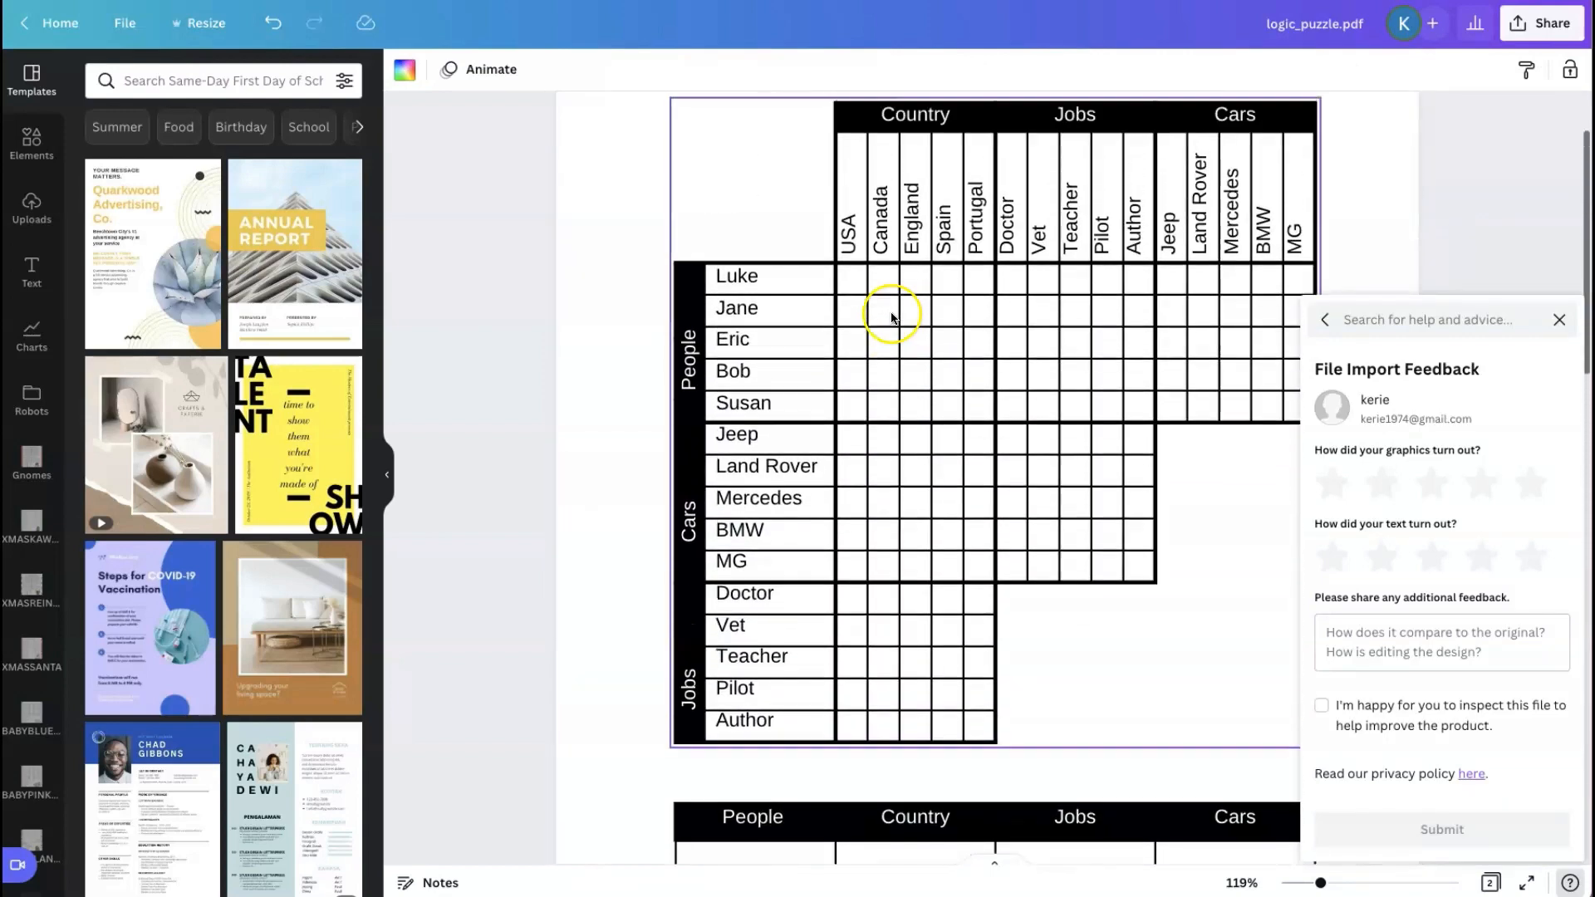
click(1559, 320)
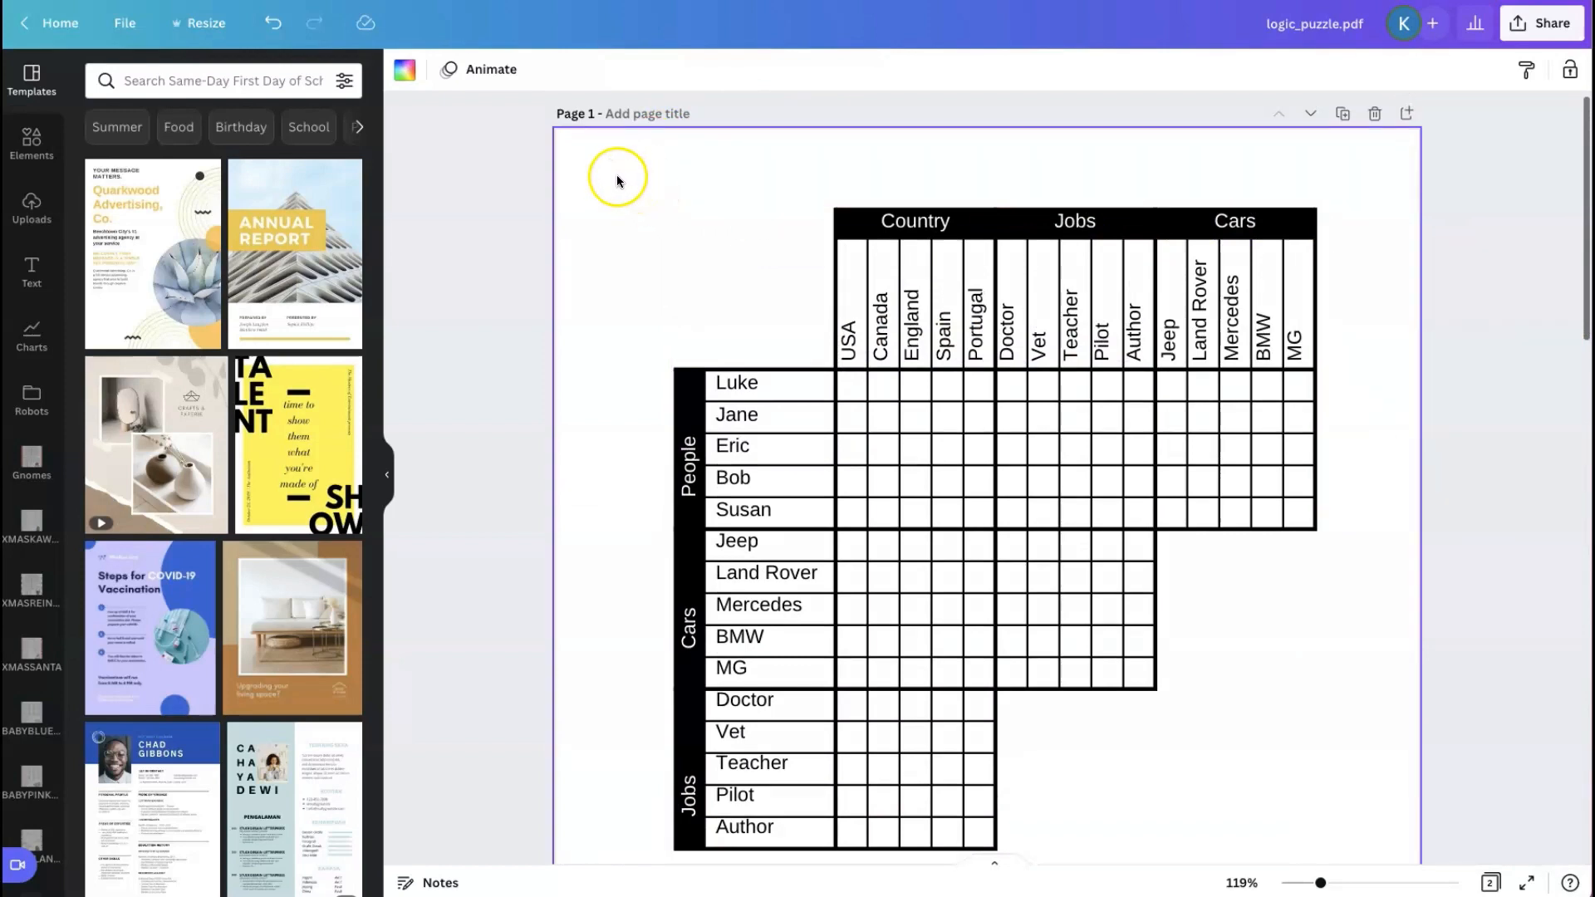
drag(616, 178, 1333, 860)
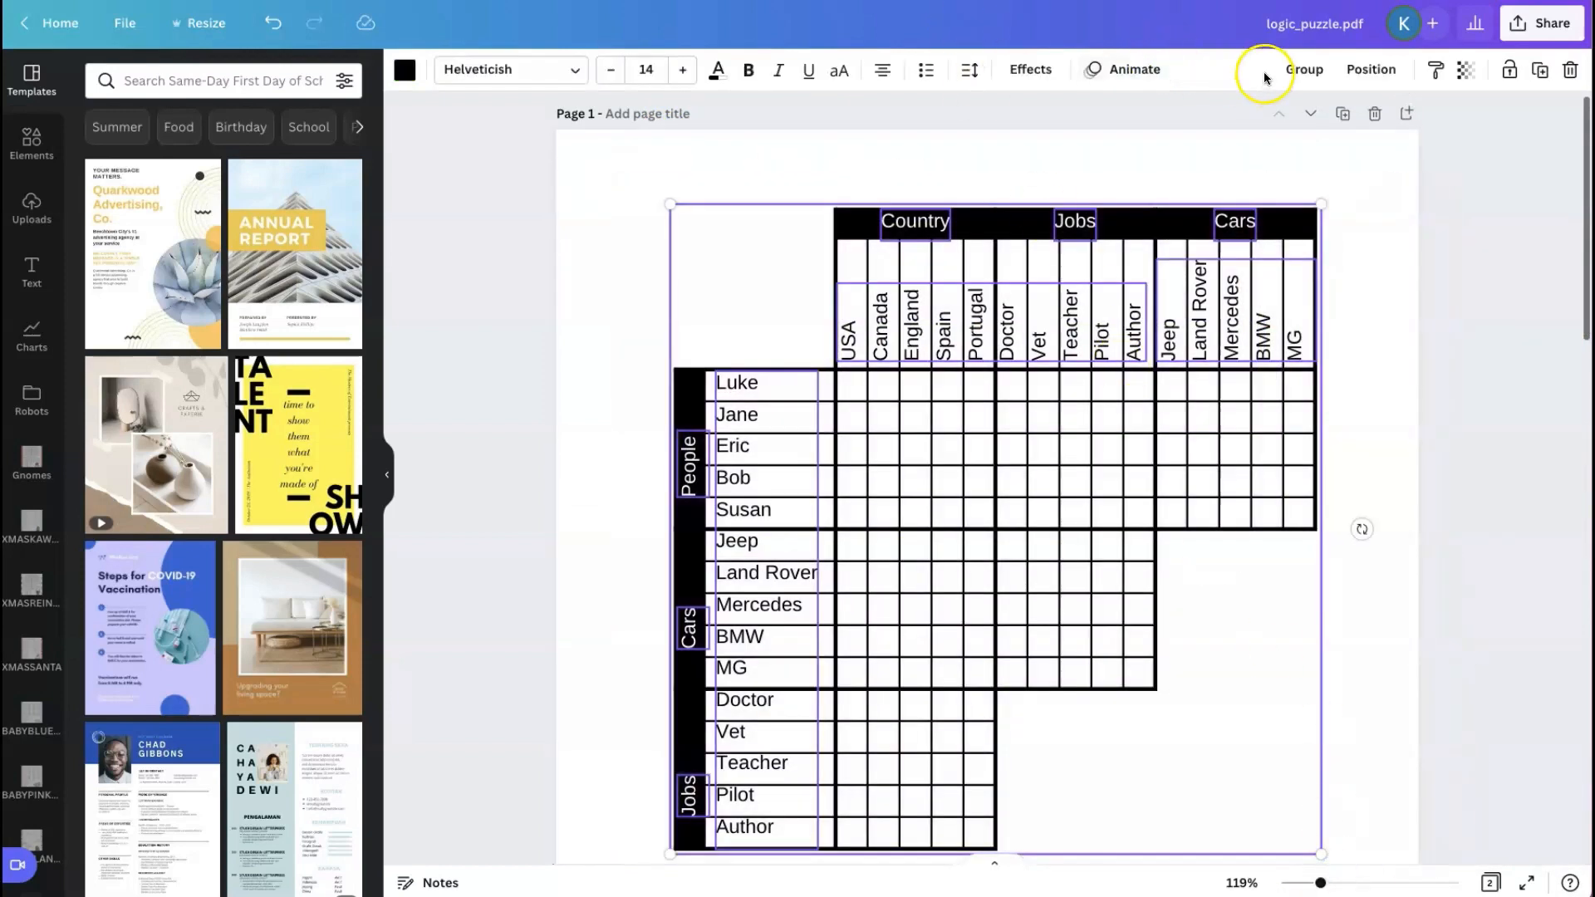
click(1304, 68)
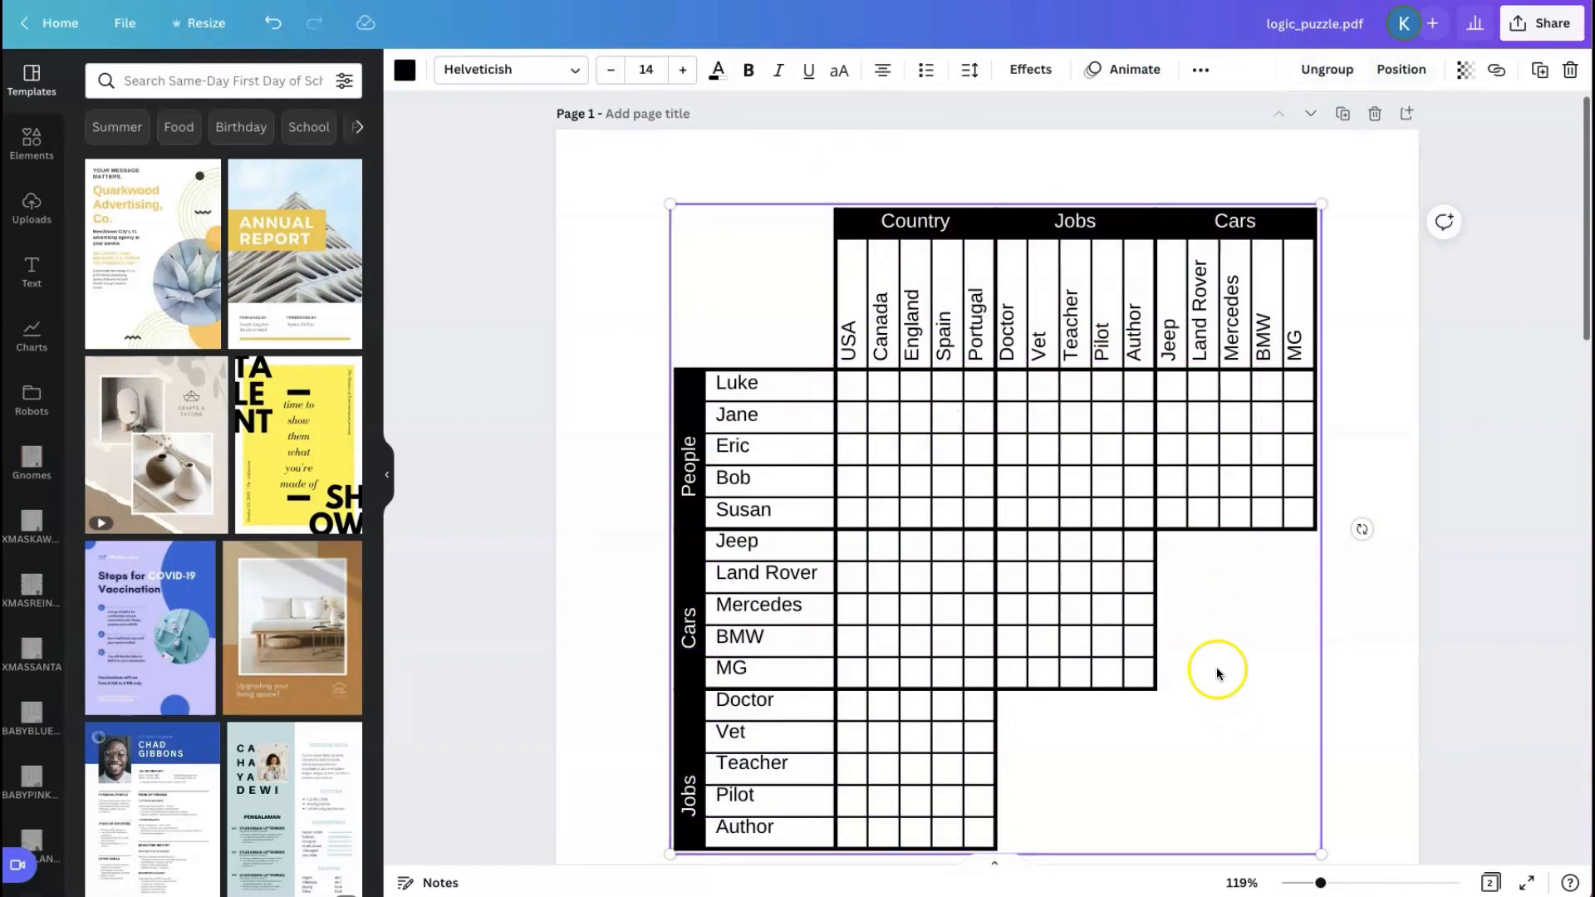
Scale the grouped puzzle grid down to roughly two-thirds and place it near the centre of the page, leaving space above
scroll(1217, 673, down, 3)
drag(1318, 691, 1058, 491)
drag(868, 207, 902, 343)
click(1218, 296)
scroll(1218, 296, up, 3)
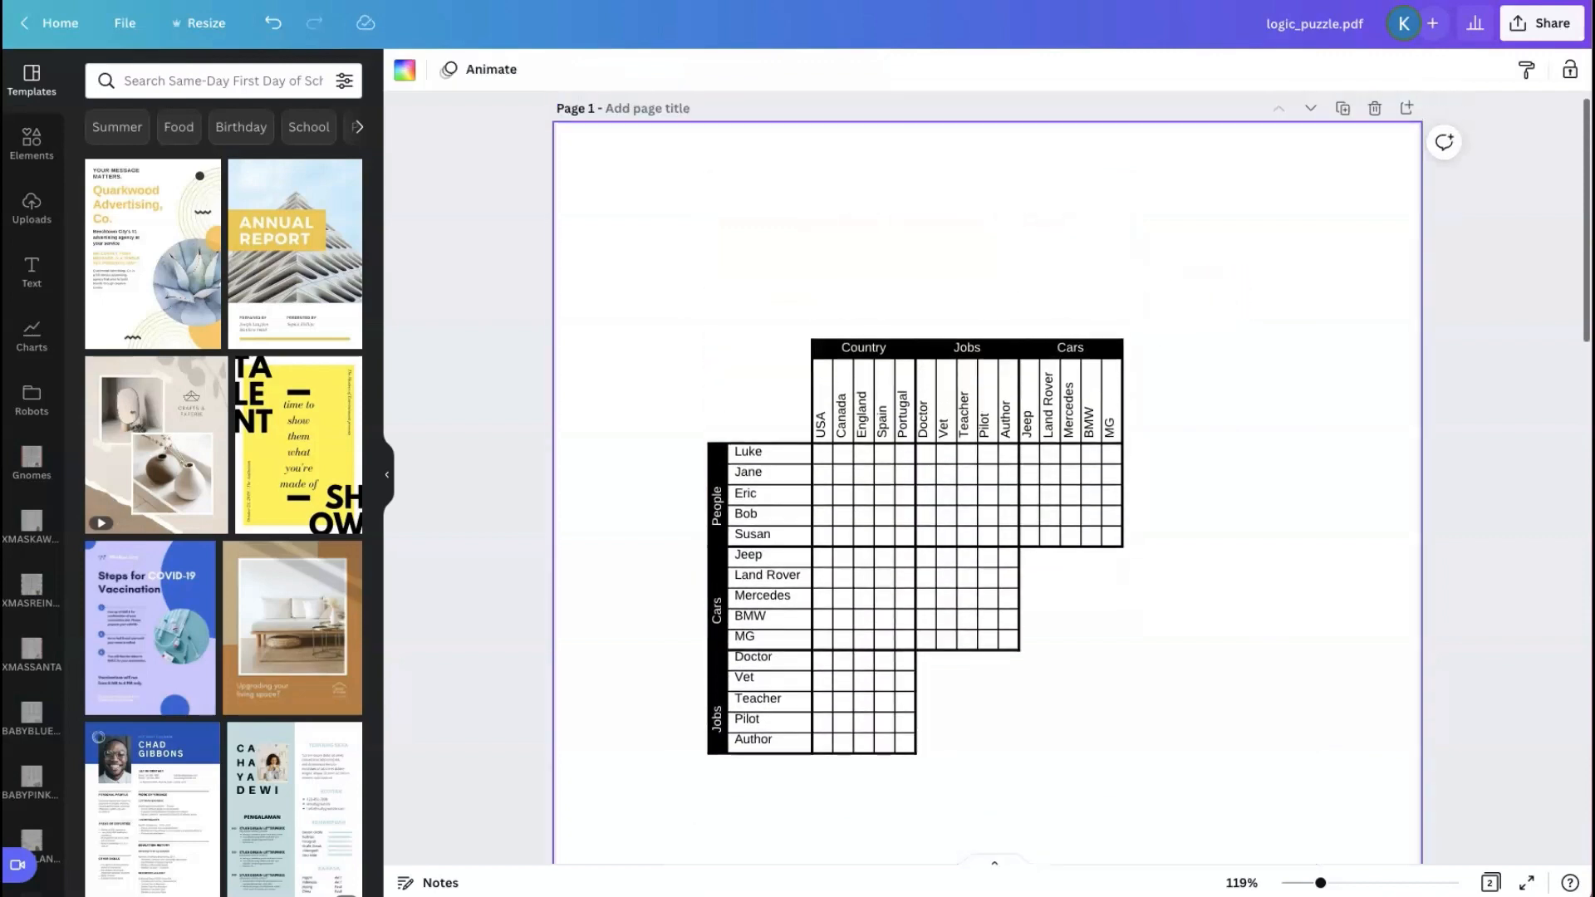
Copy the introductory paragraph from the Untitled 5 text document, and add a heading text box above the puzzle grid in Canva
drag(1329, 217, 1382, 186)
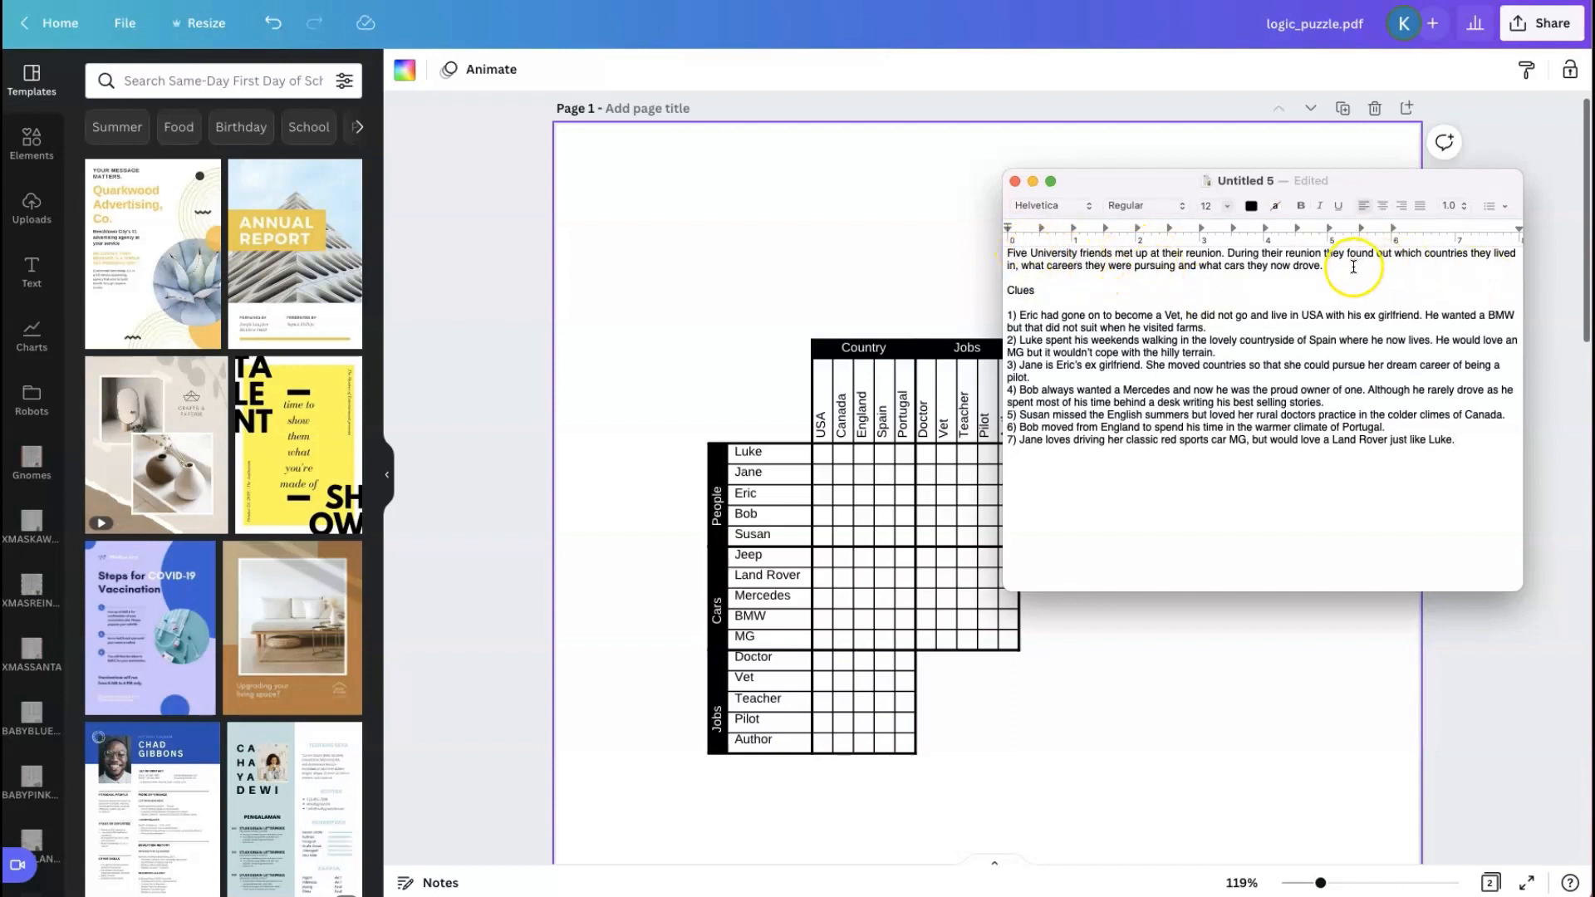
drag(1354, 266, 1050, 243)
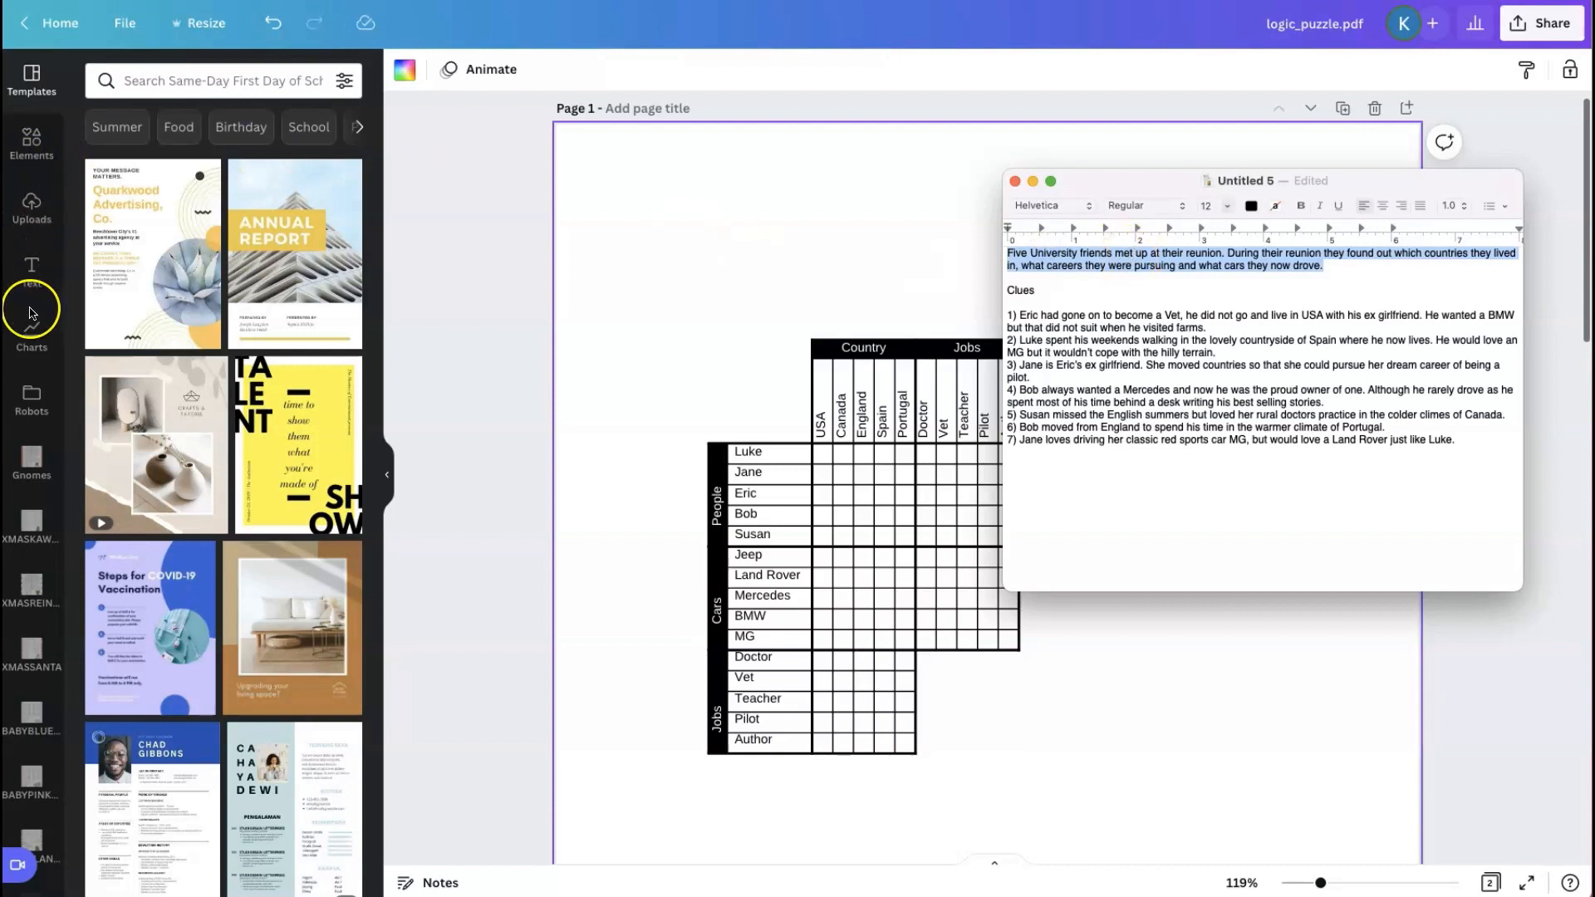
click(33, 275)
click(34, 276)
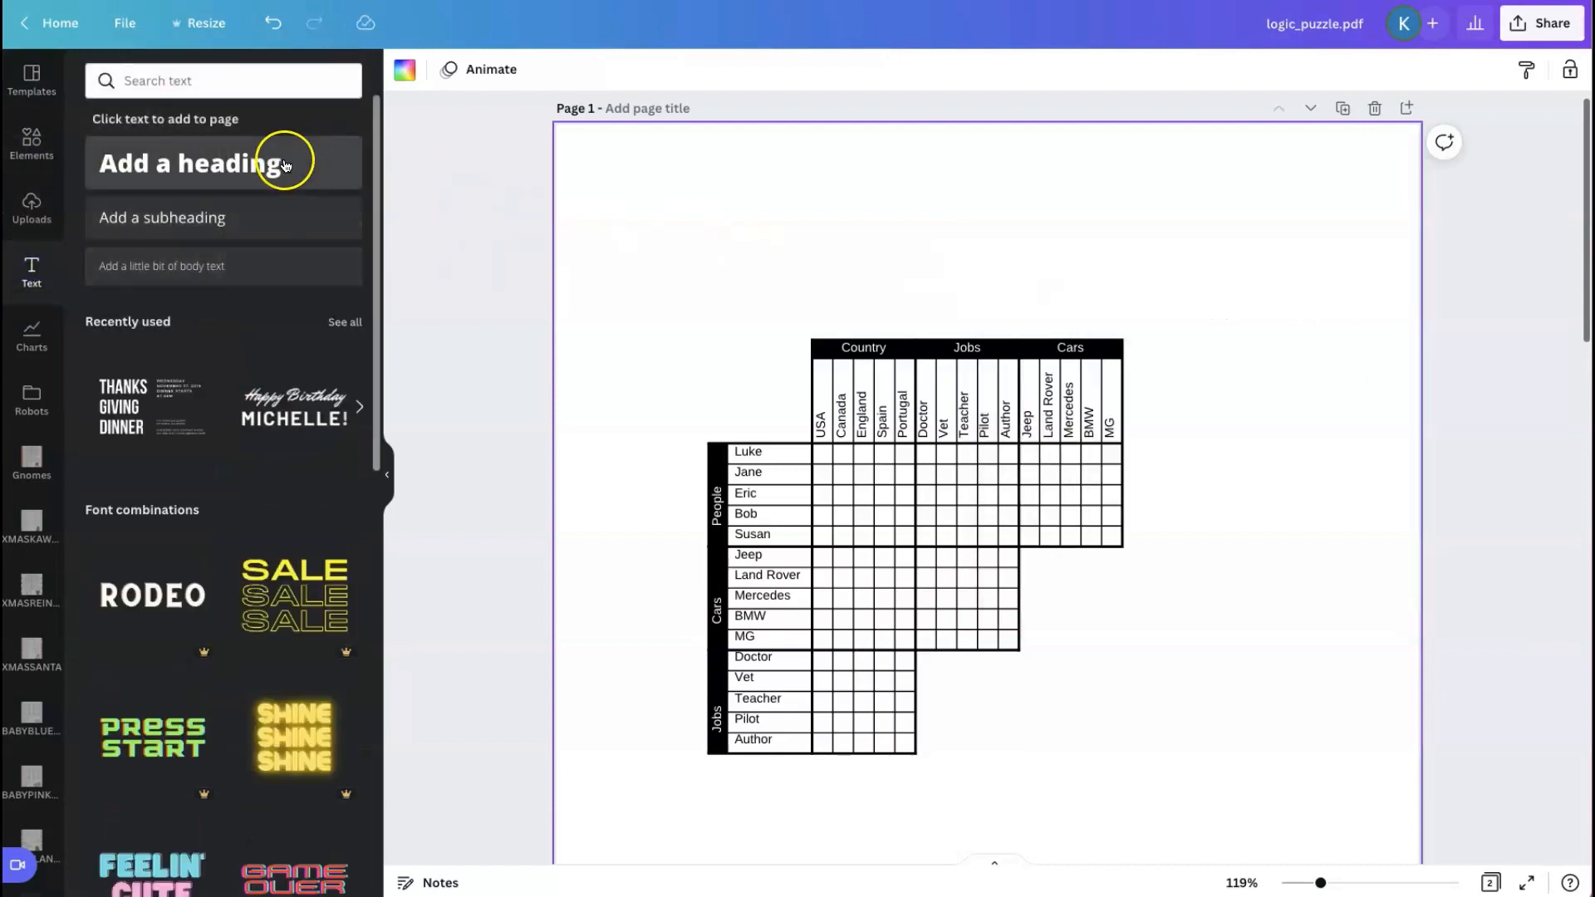
click(1107, 478)
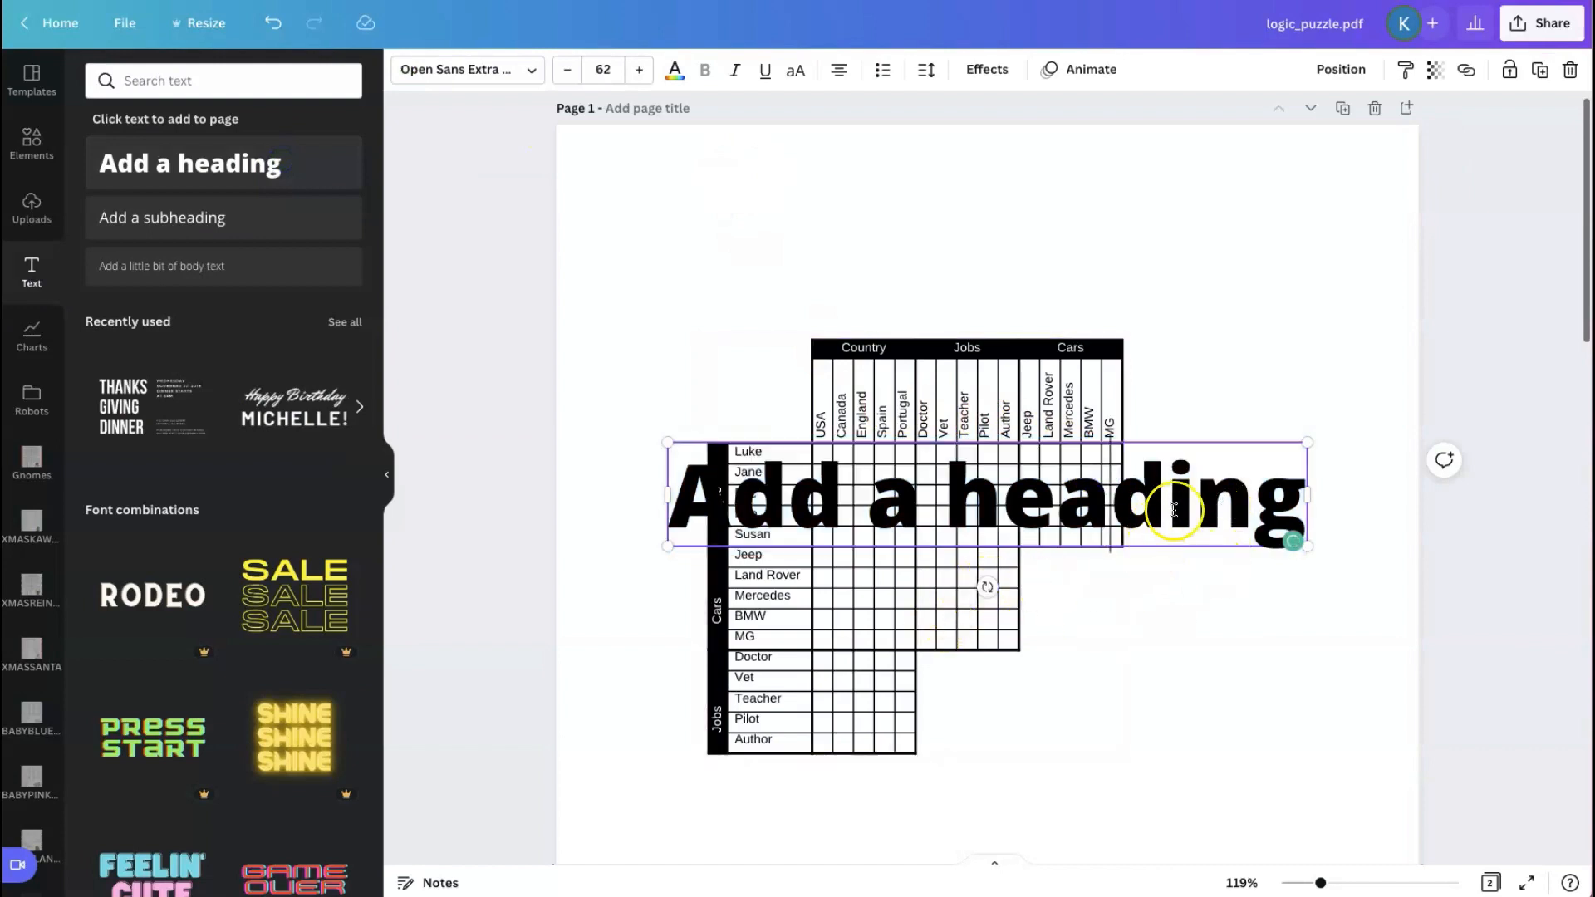
drag(1217, 541, 1212, 265)
Replace the whole placeholder heading with the copied paragraph about the five University friends
double_click(1245, 210)
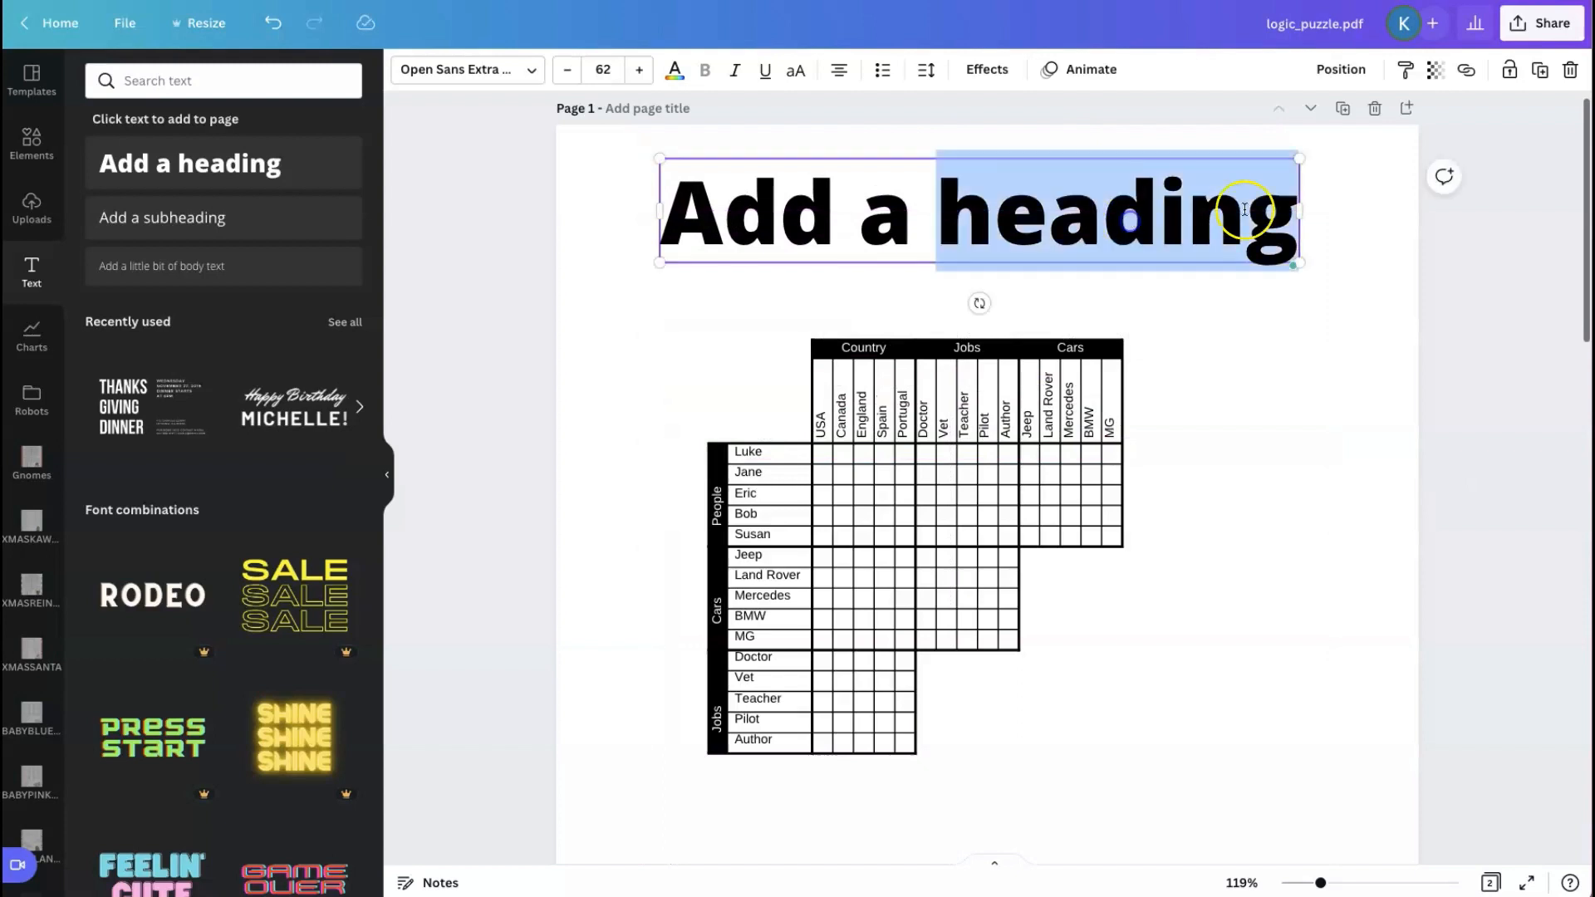
click(1284, 217)
drag(1287, 216, 659, 204)
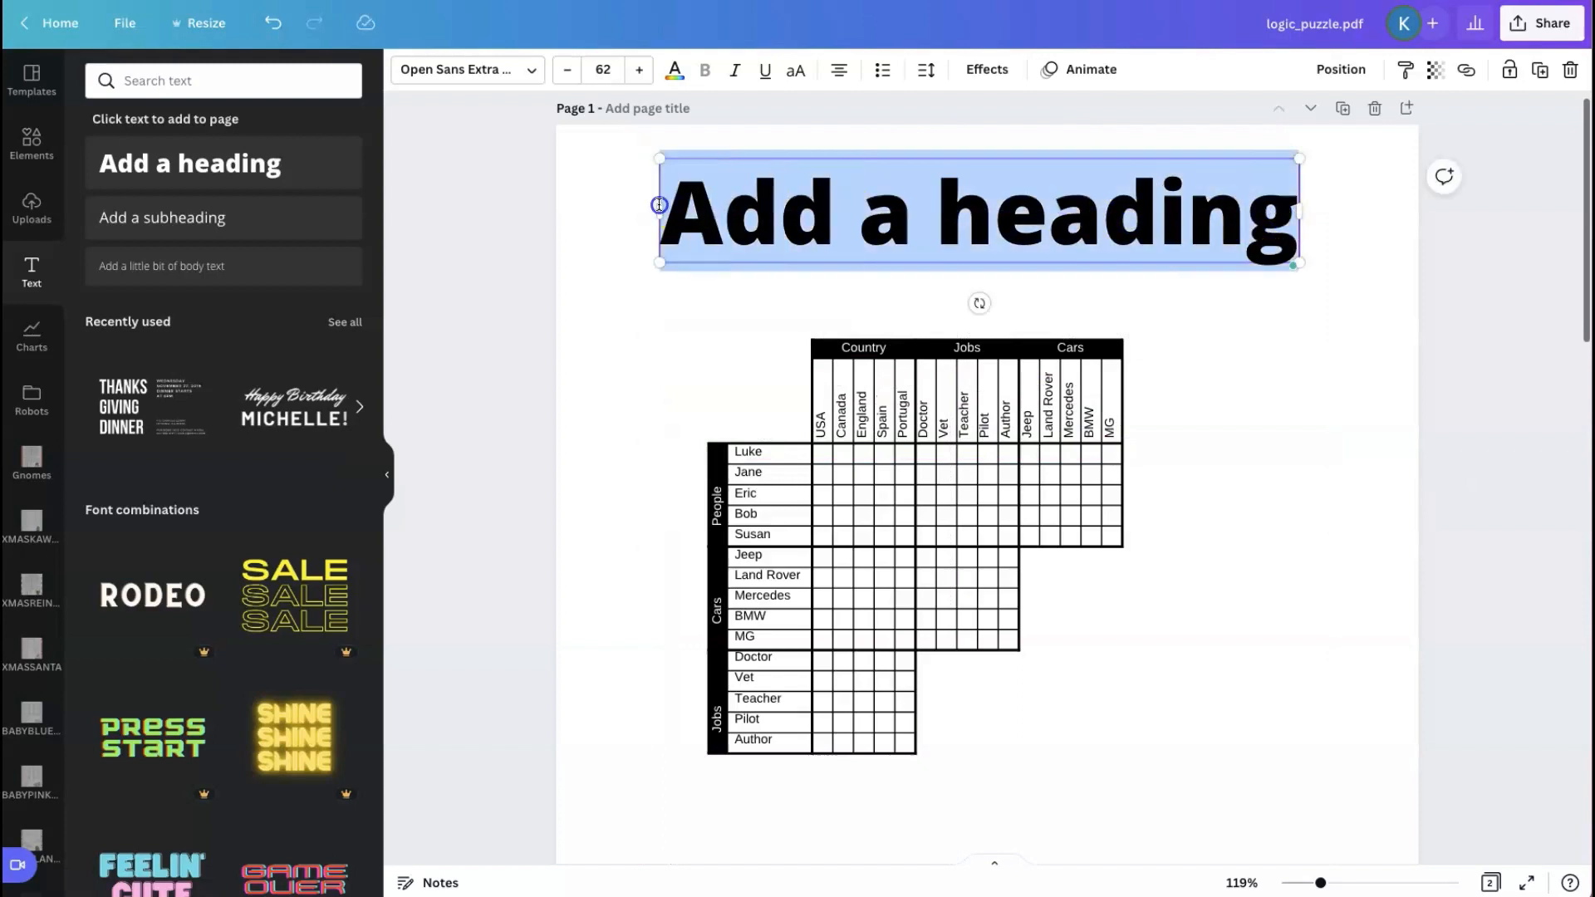
key(ctrl+v)
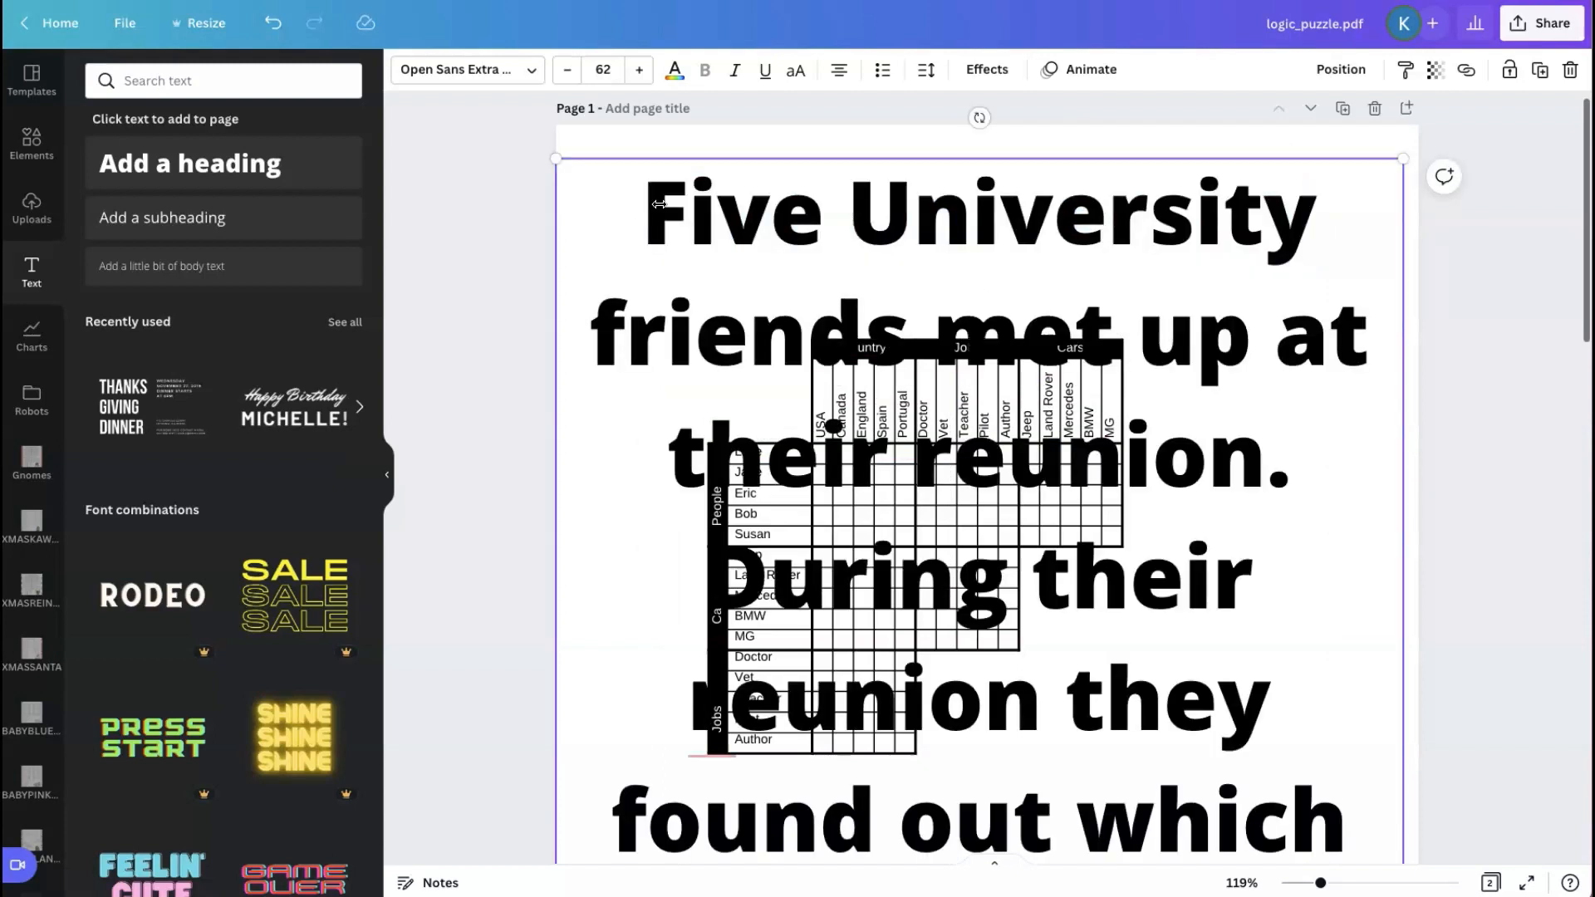
Reduce the font size of the pasted introduction text to 12
click(560, 70)
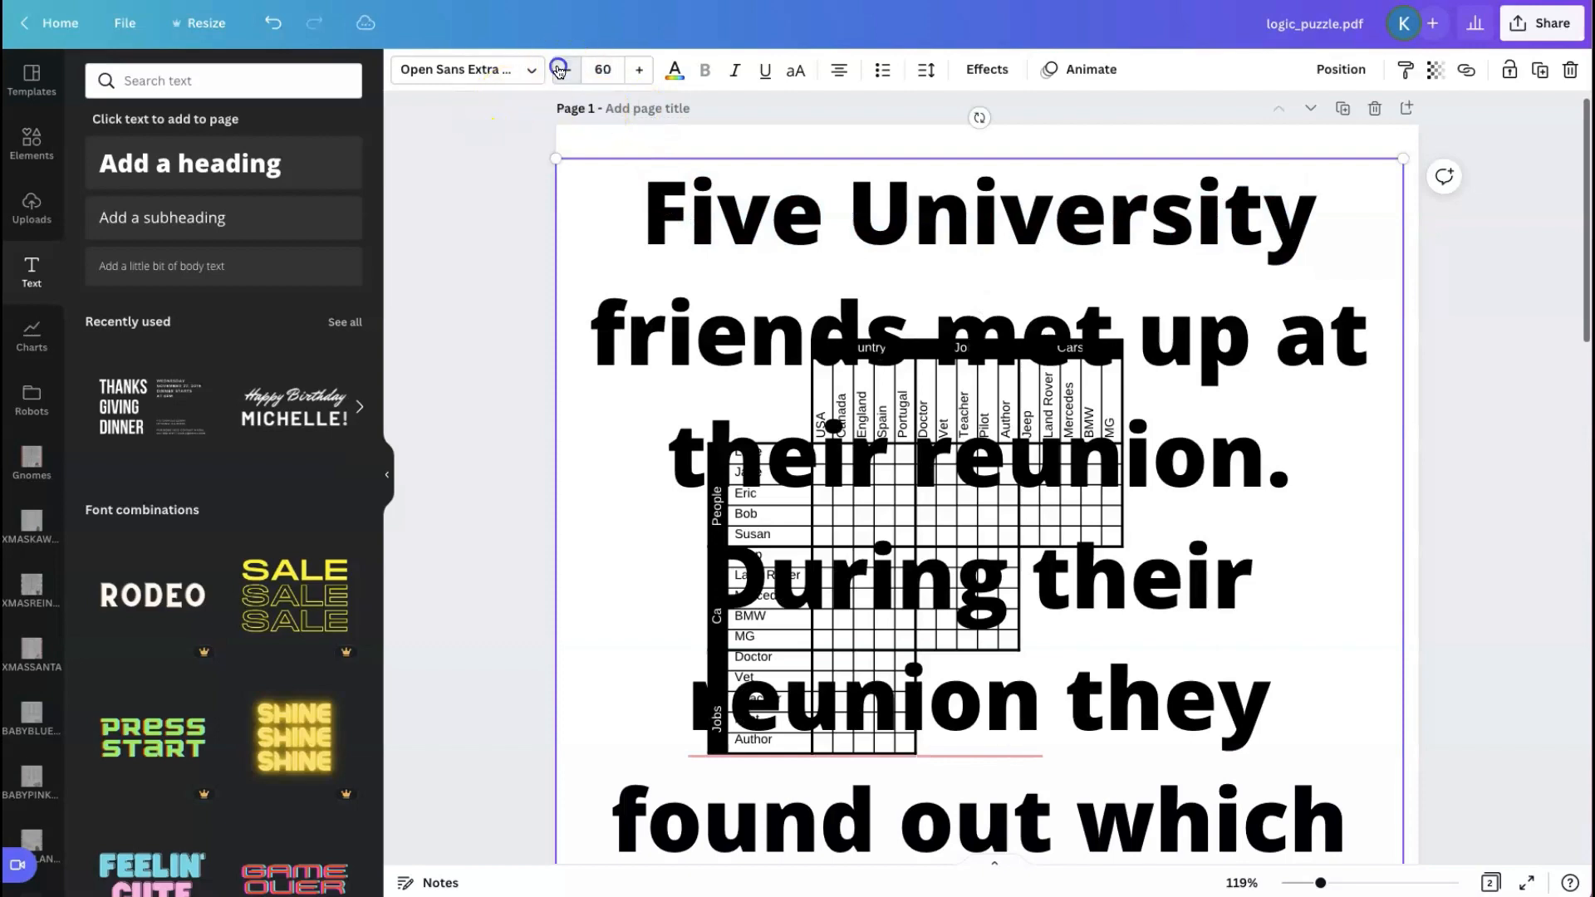
drag(557, 156, 1153, 696)
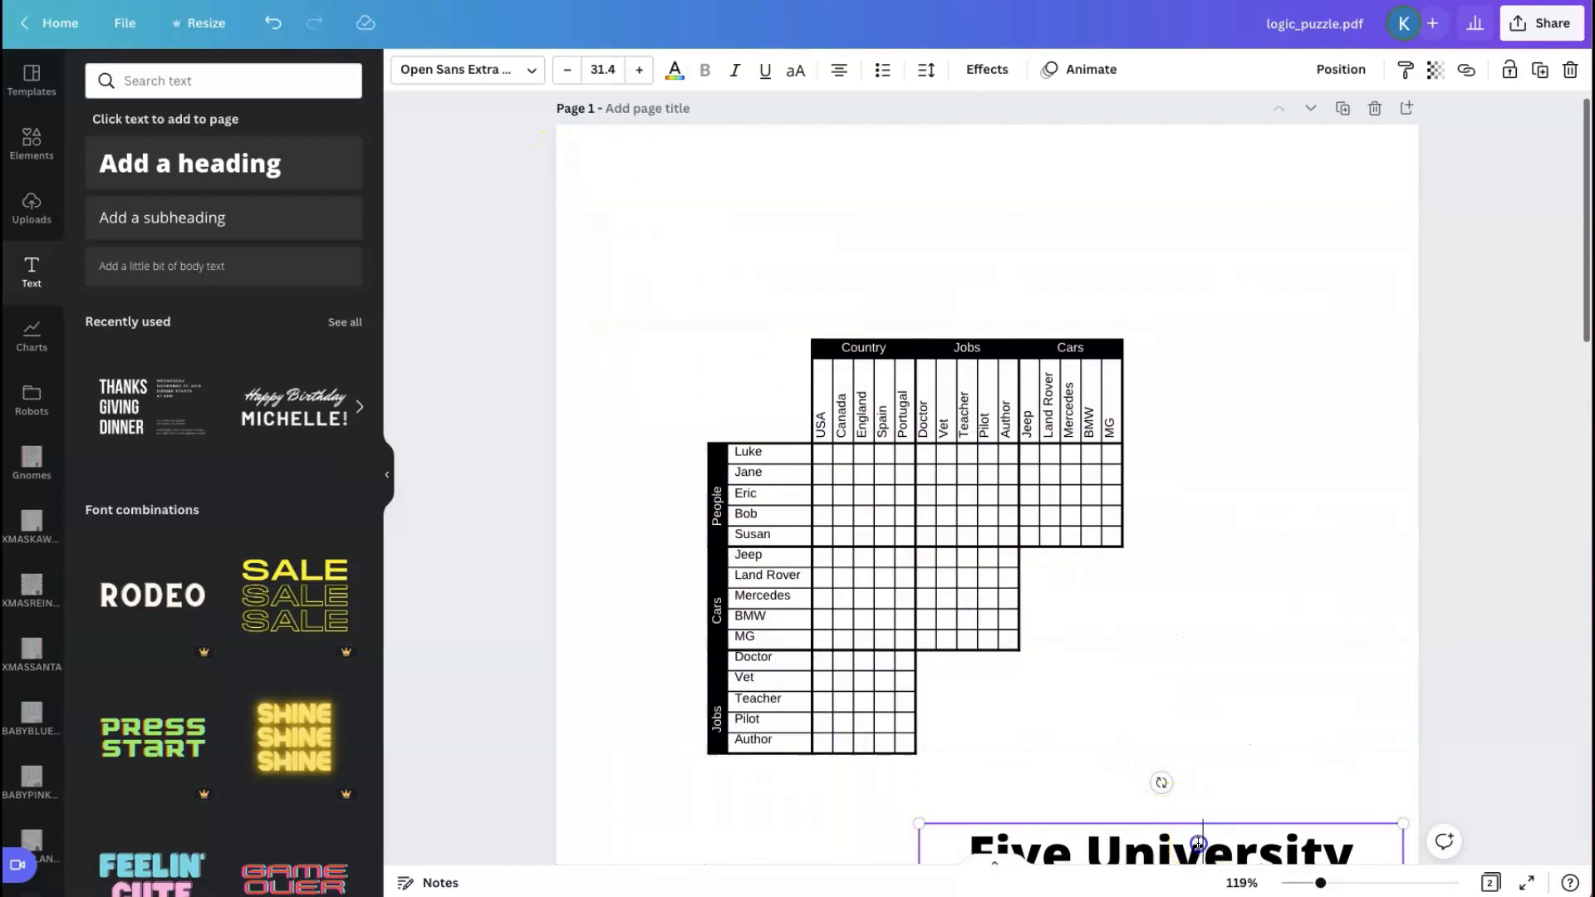
scroll(1288, 342, down, 3)
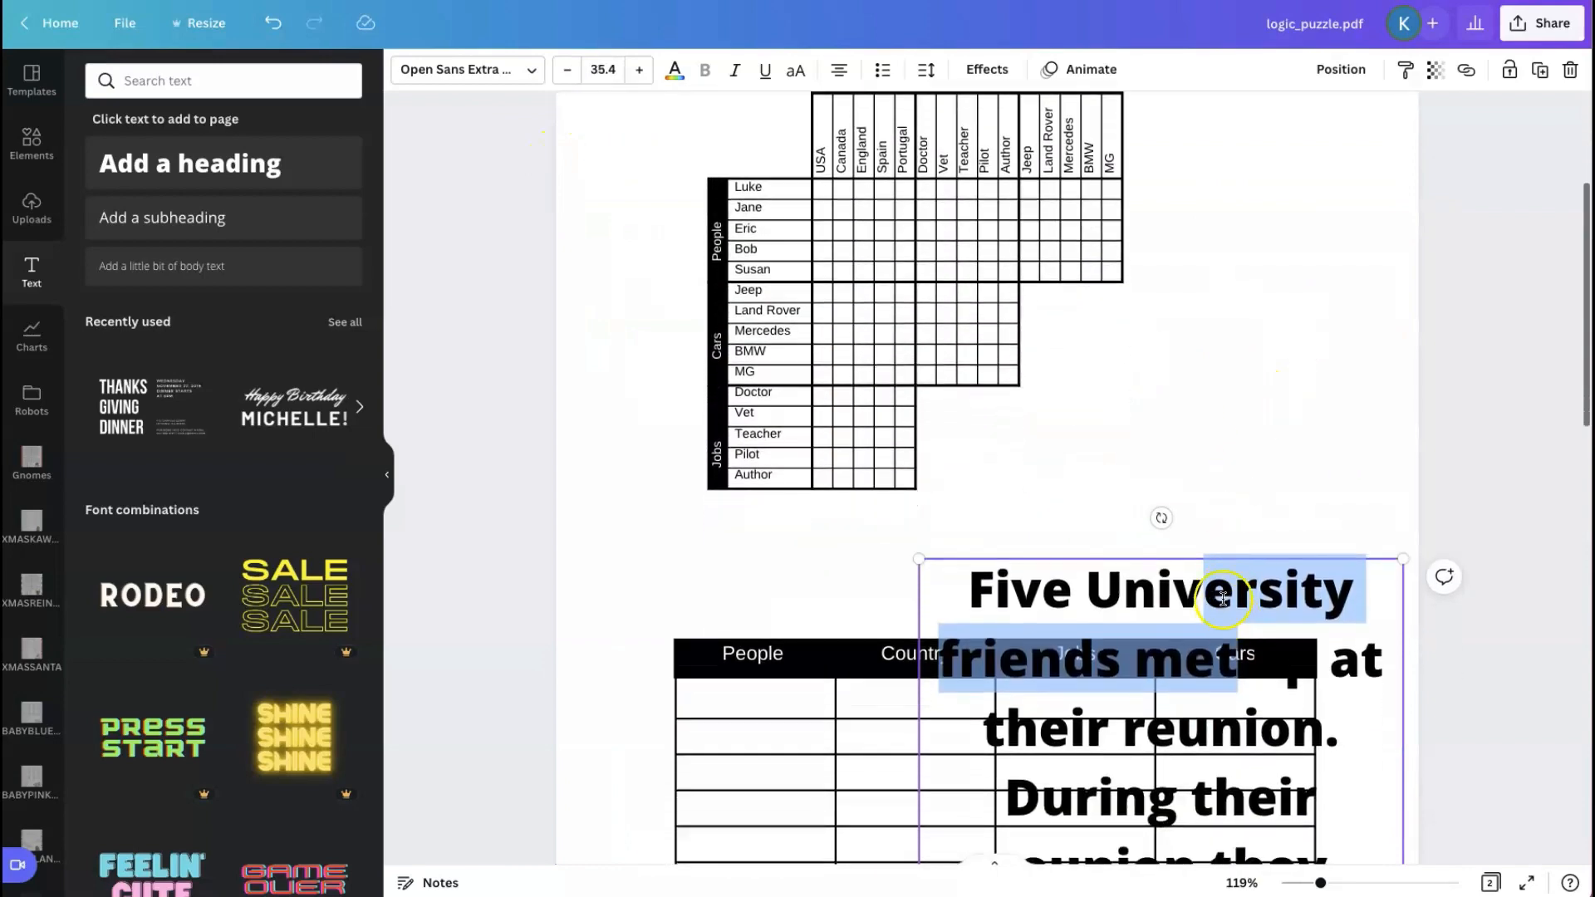
drag(1379, 557, 1198, 56)
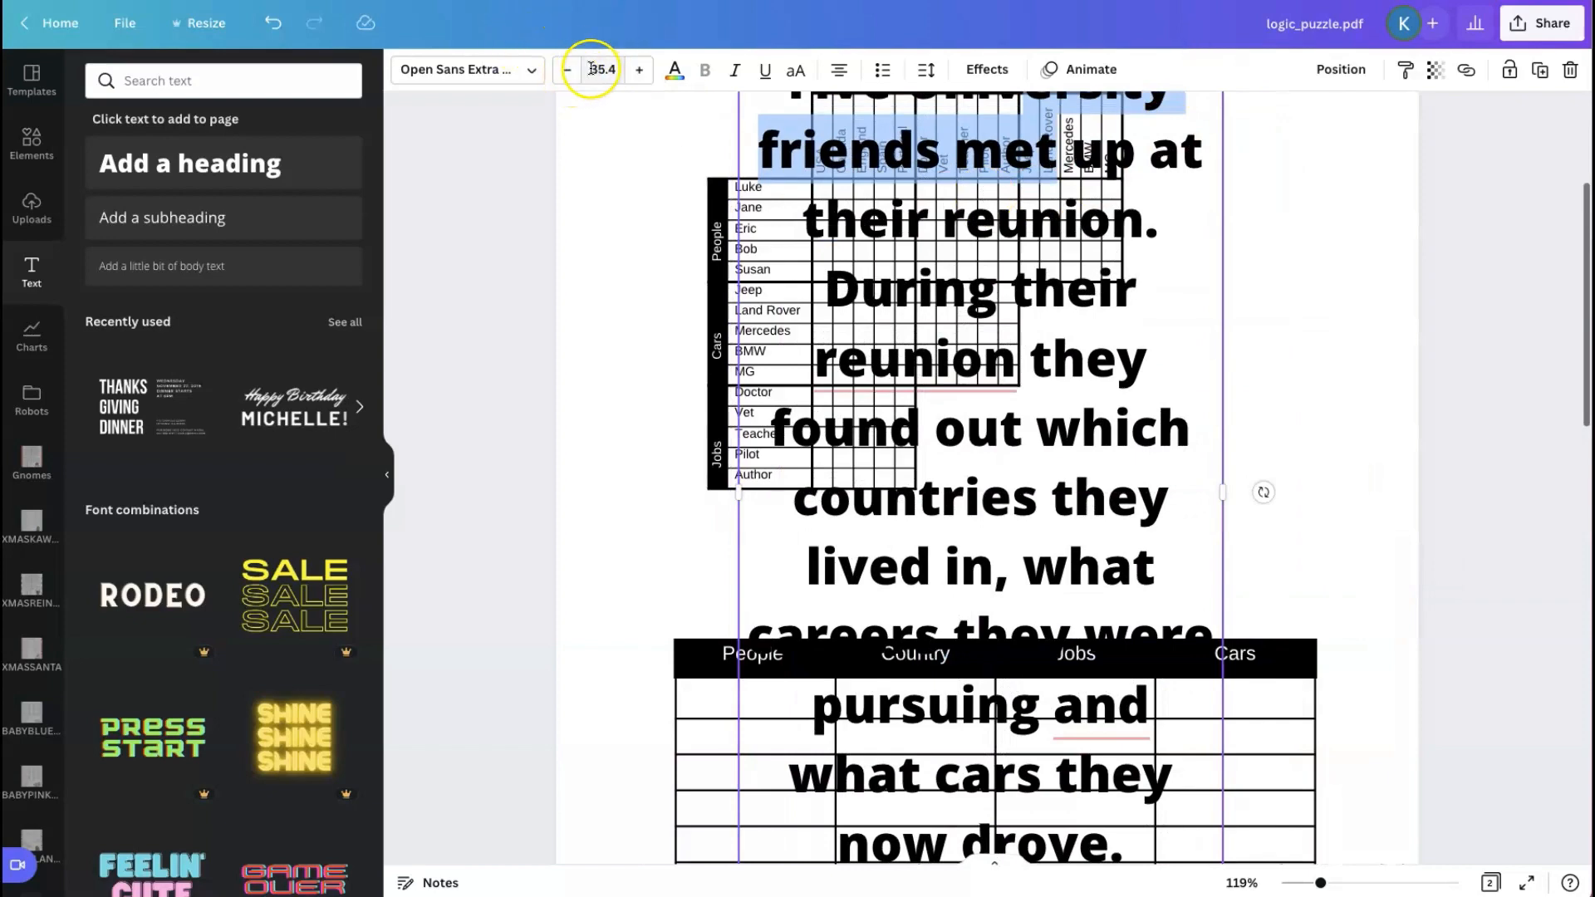
click(605, 69)
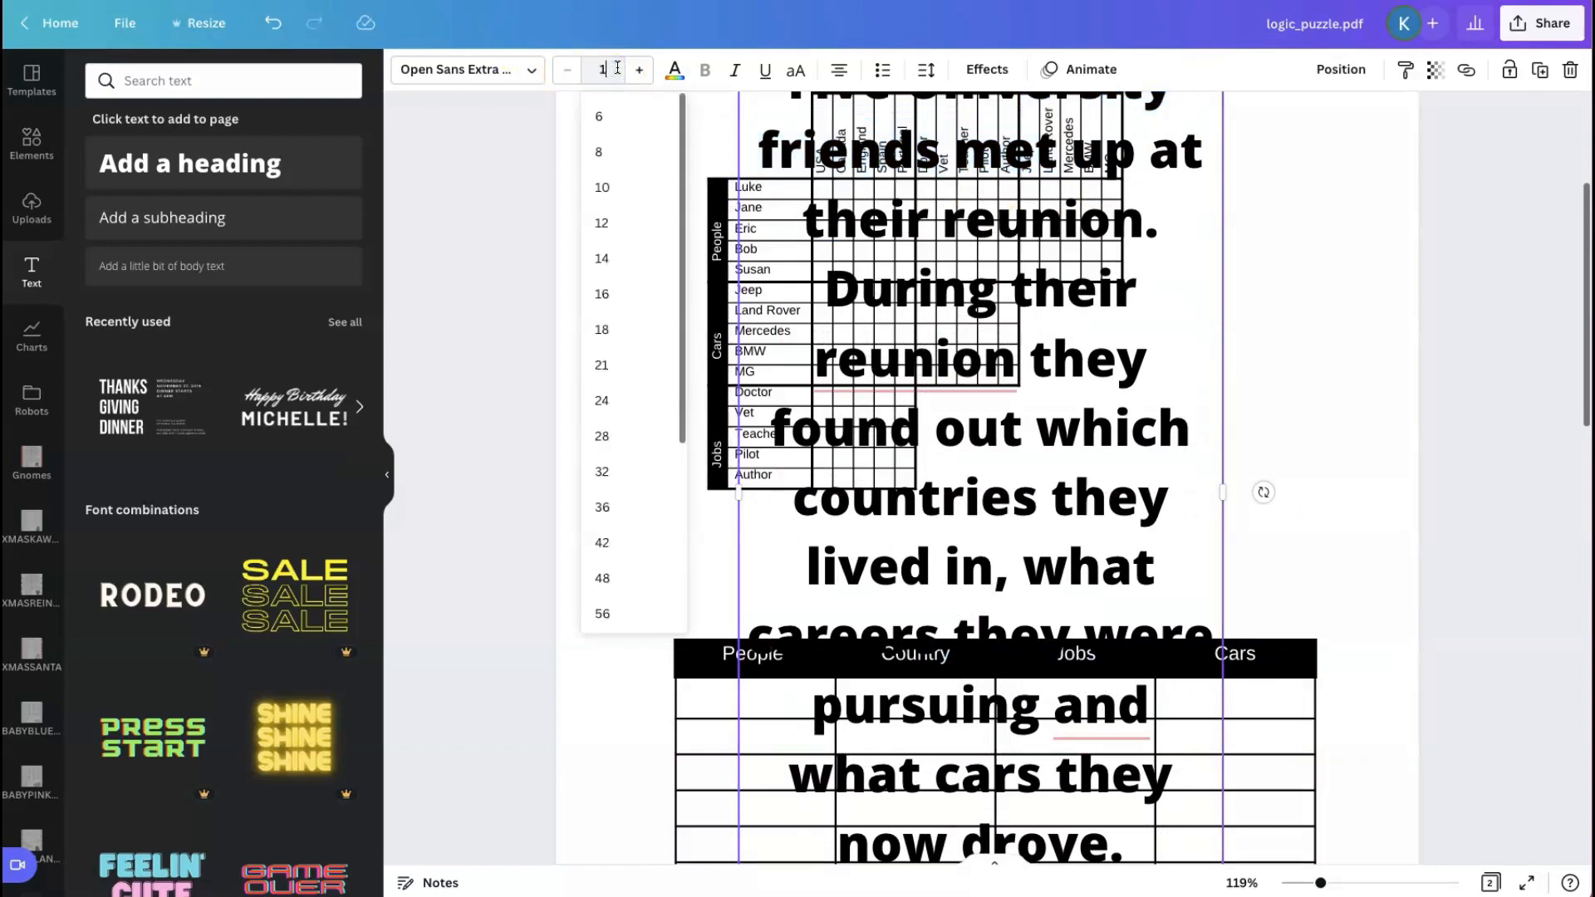
text(12)
key(Return)
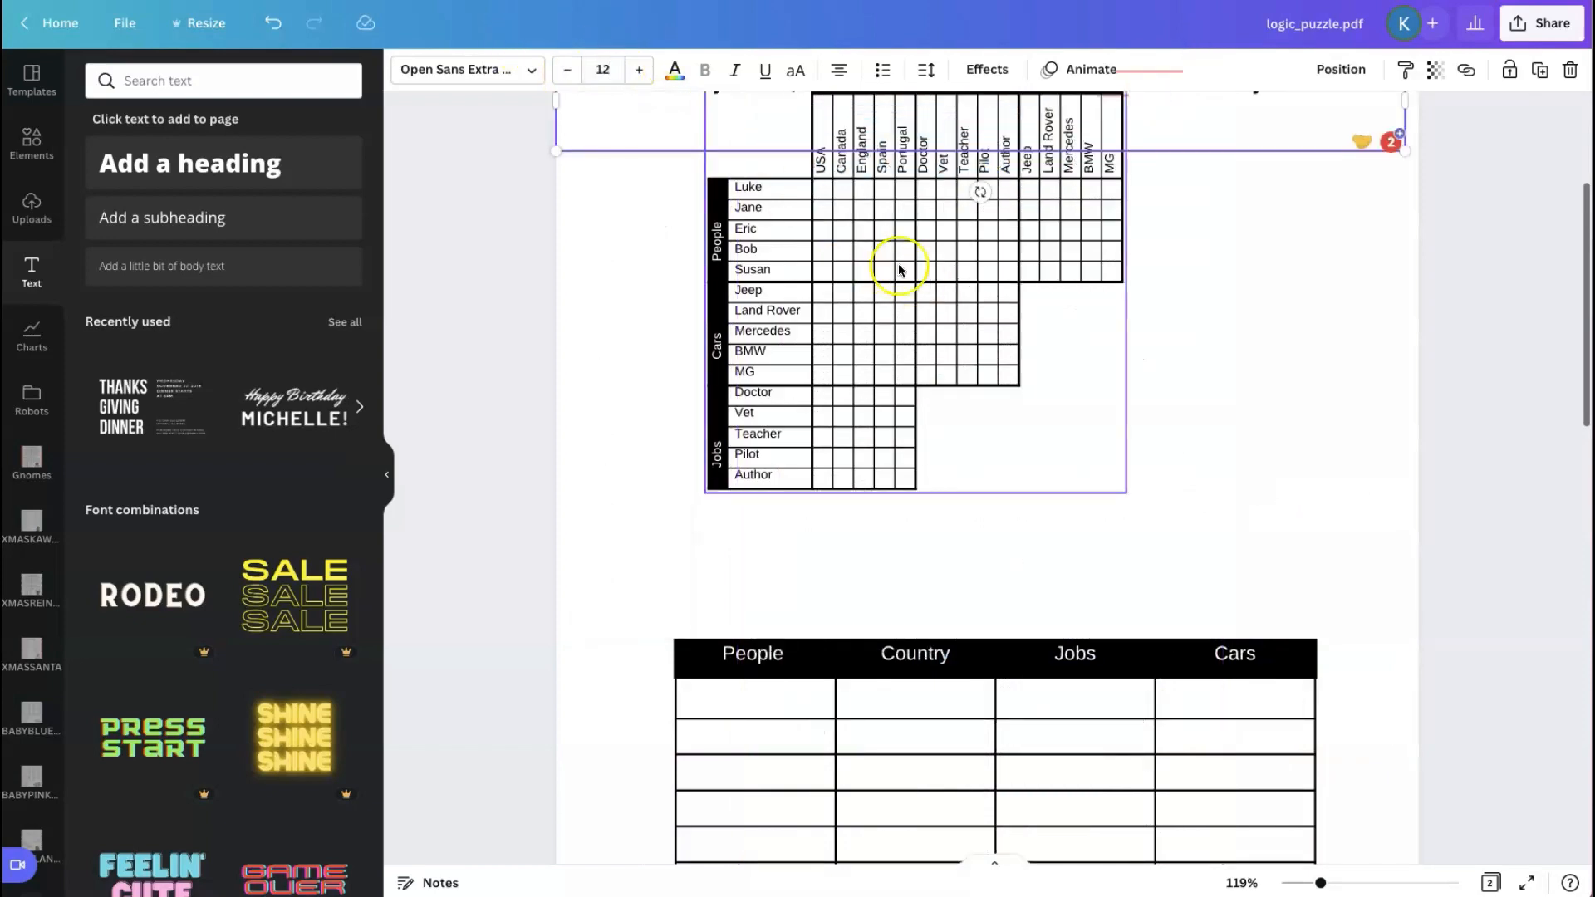
Move the introduction text up into the blank space above the puzzle grid
click(930, 272)
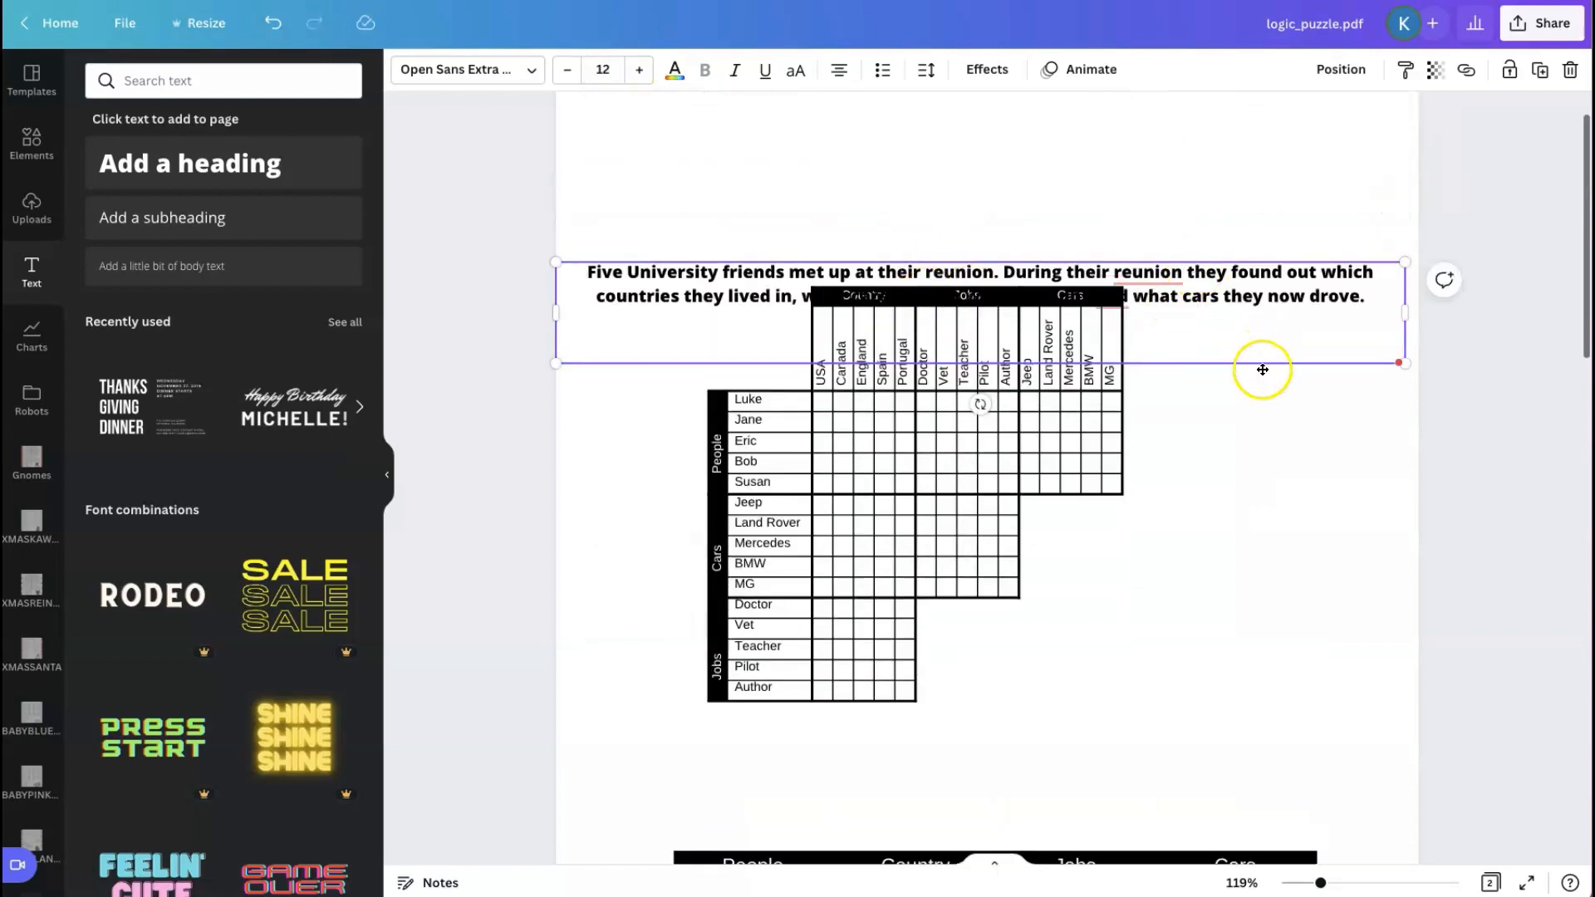
drag(1265, 365, 1287, 205)
click(955, 289)
Accept the Grammarly suggestions that add commas after "reunion" and "pursuing" in the introduction text
mouse_move(1169, 187)
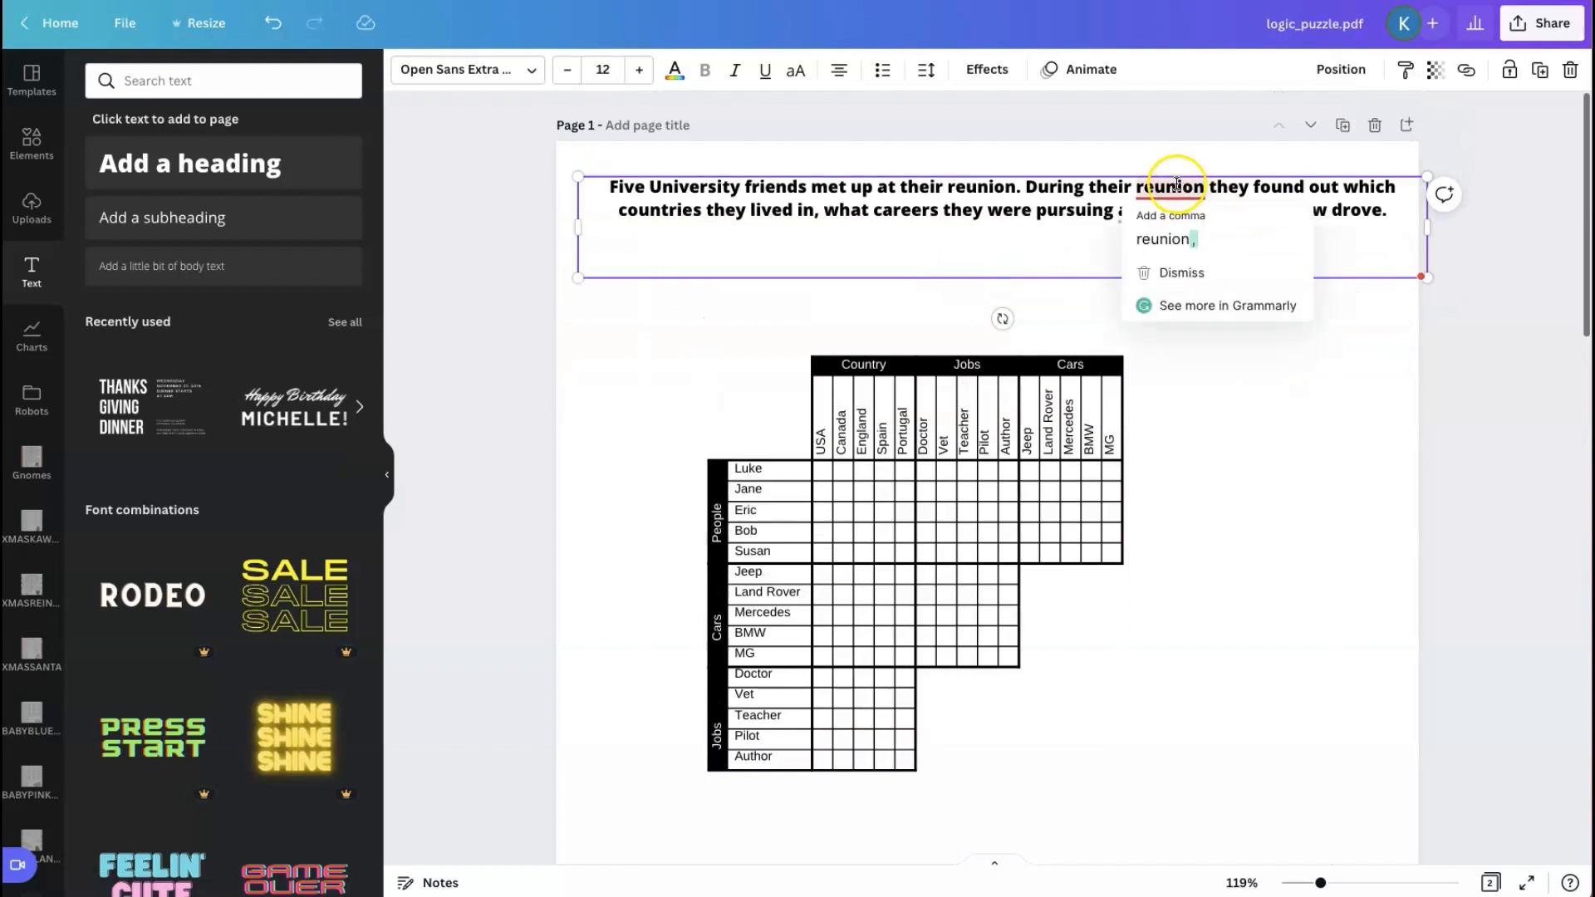
click(1176, 237)
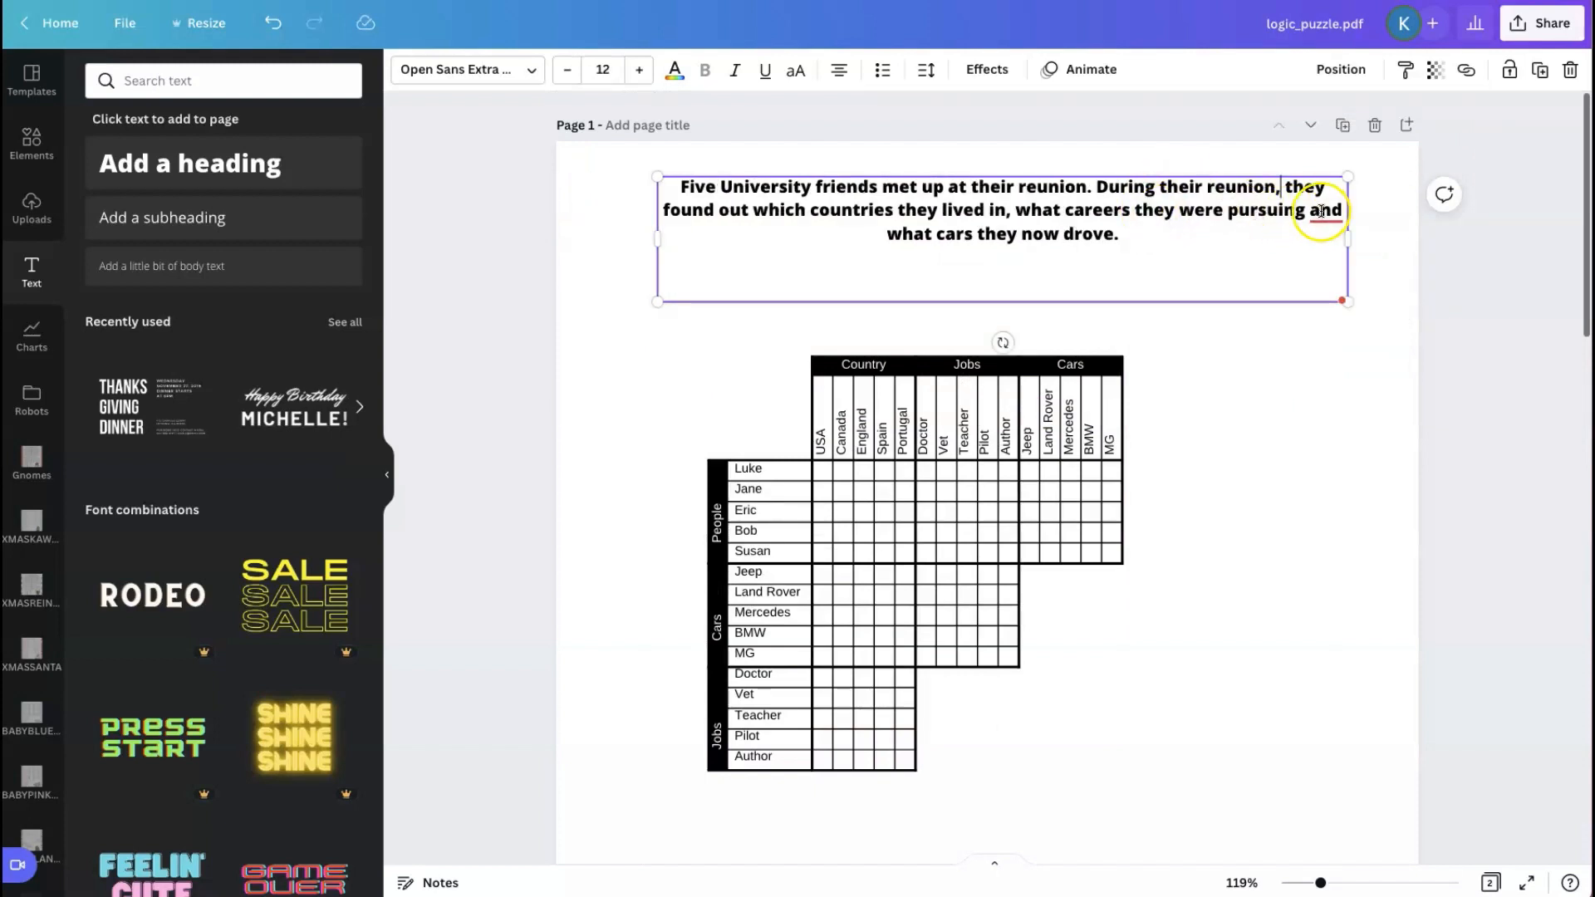
mouse_move(1257, 213)
click(1329, 259)
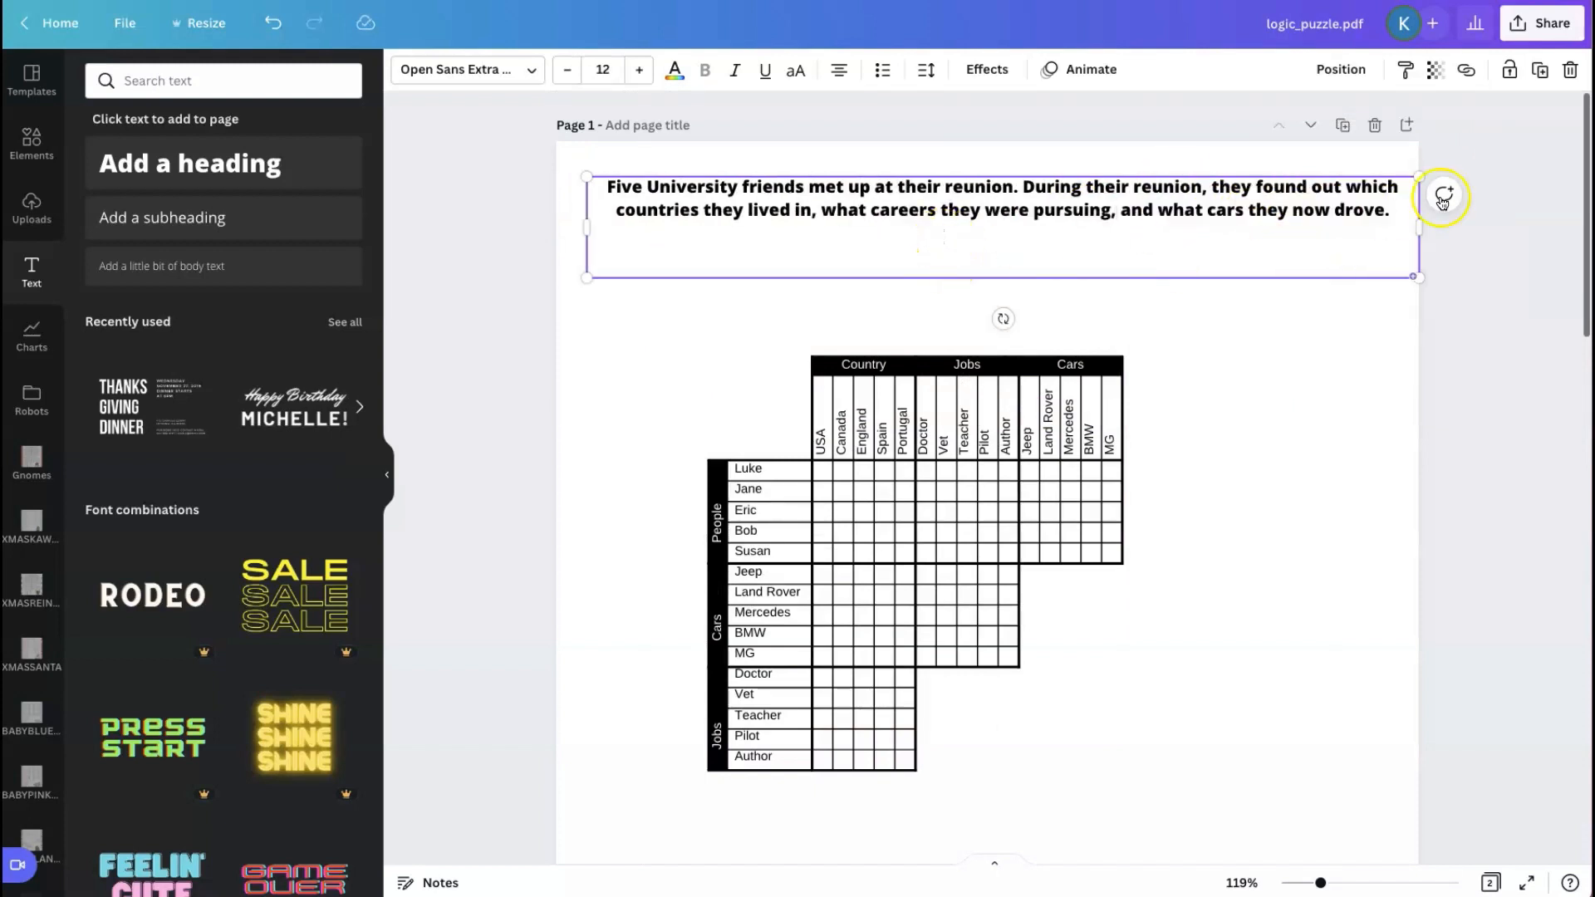
Left-align the entire introduction paragraph
click(541, 195)
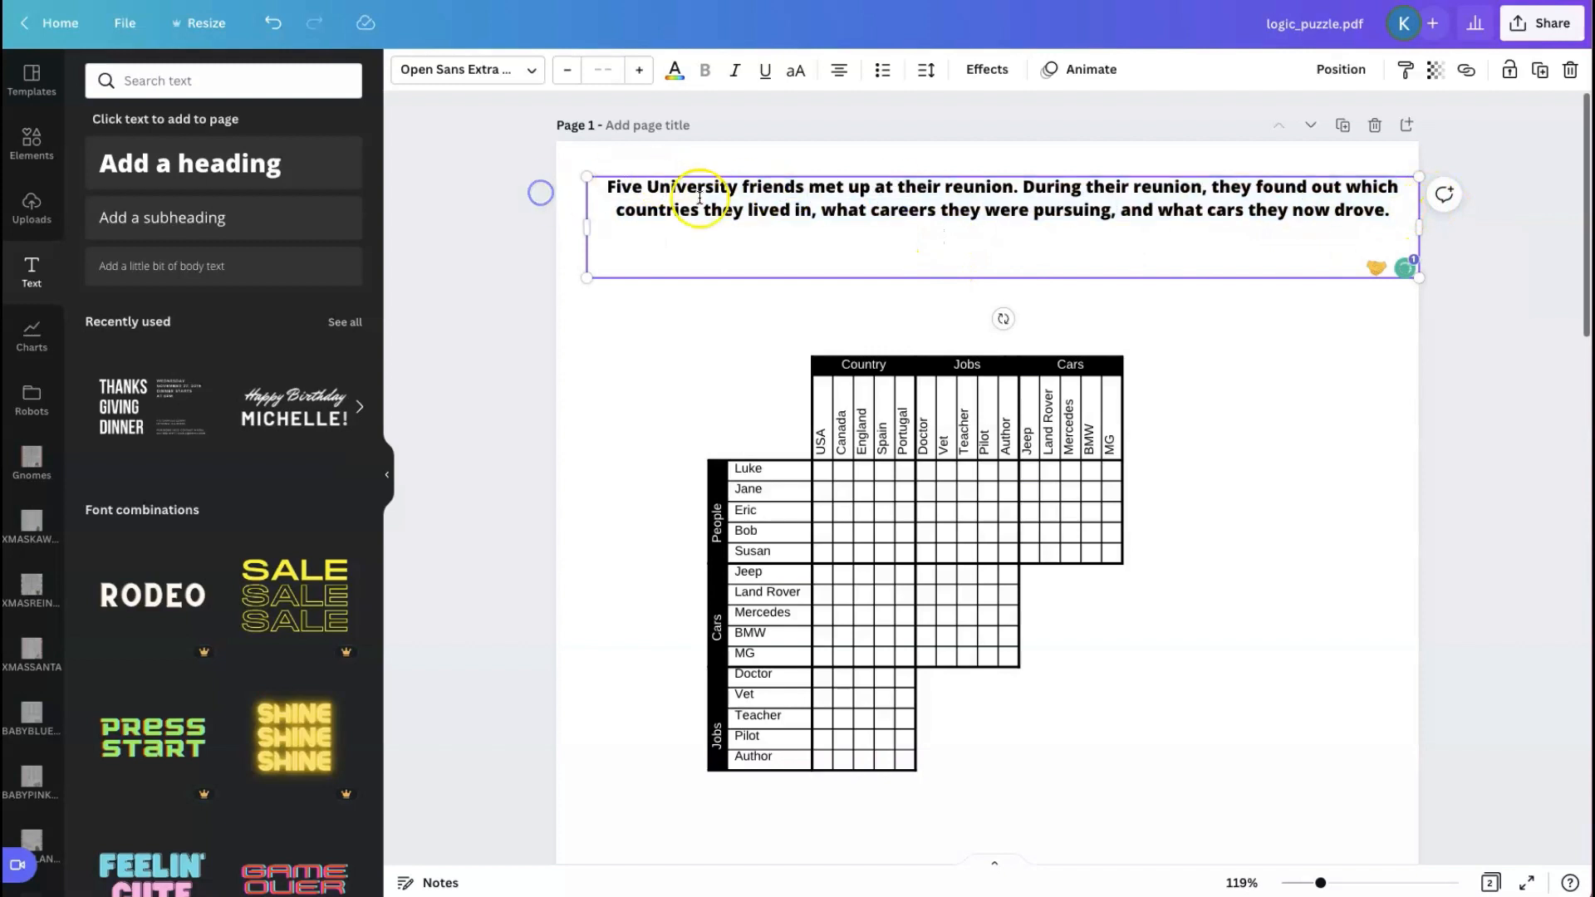
drag(1391, 209, 598, 185)
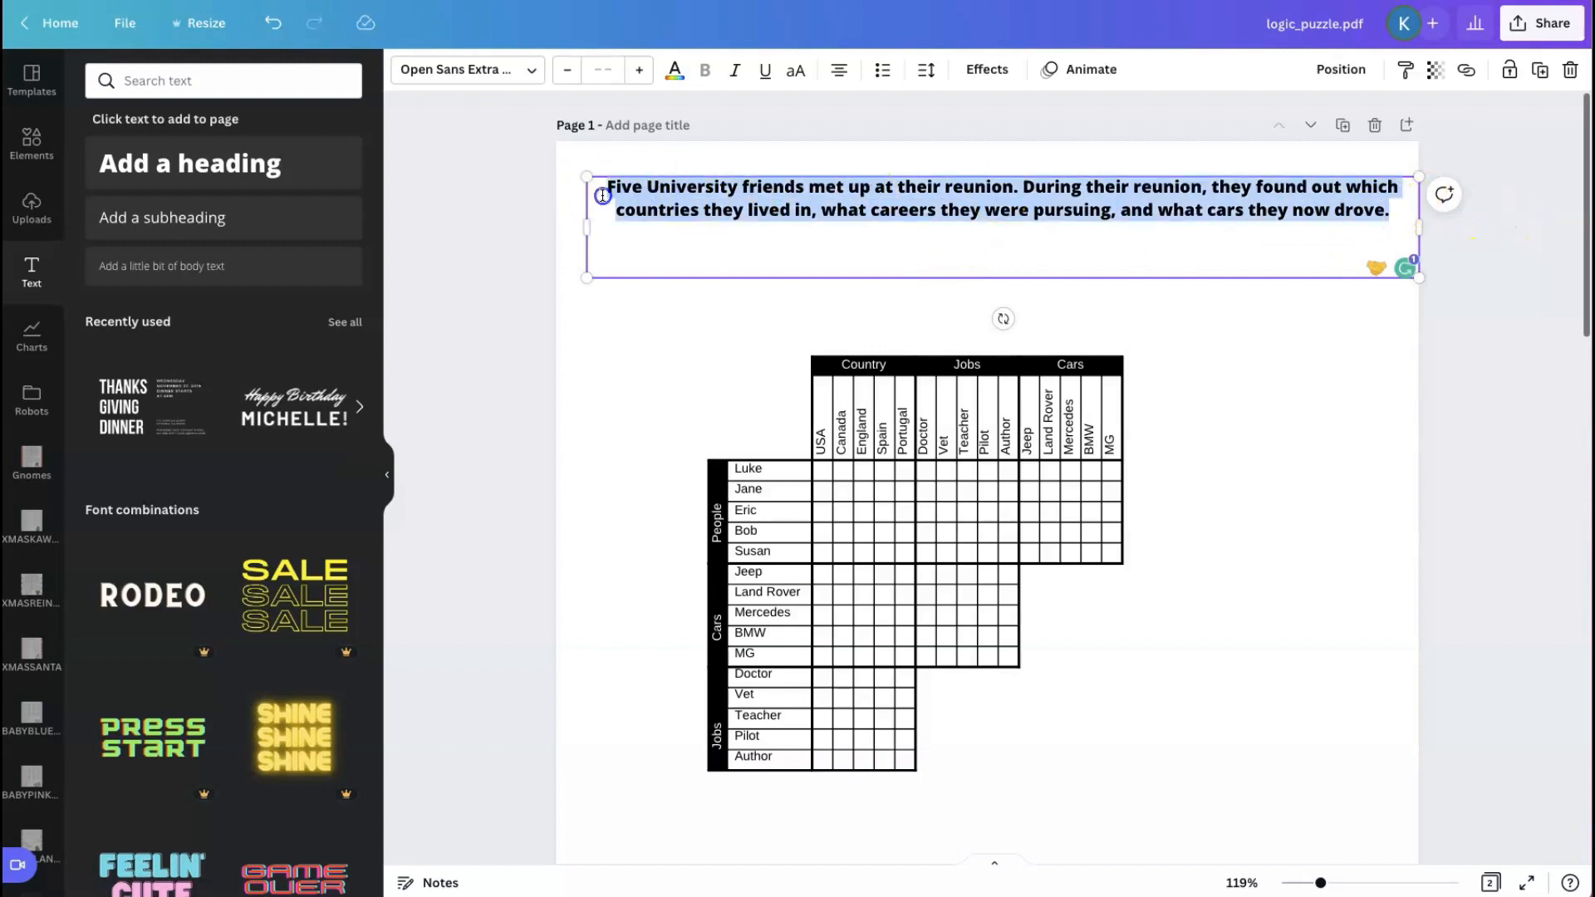
click(838, 73)
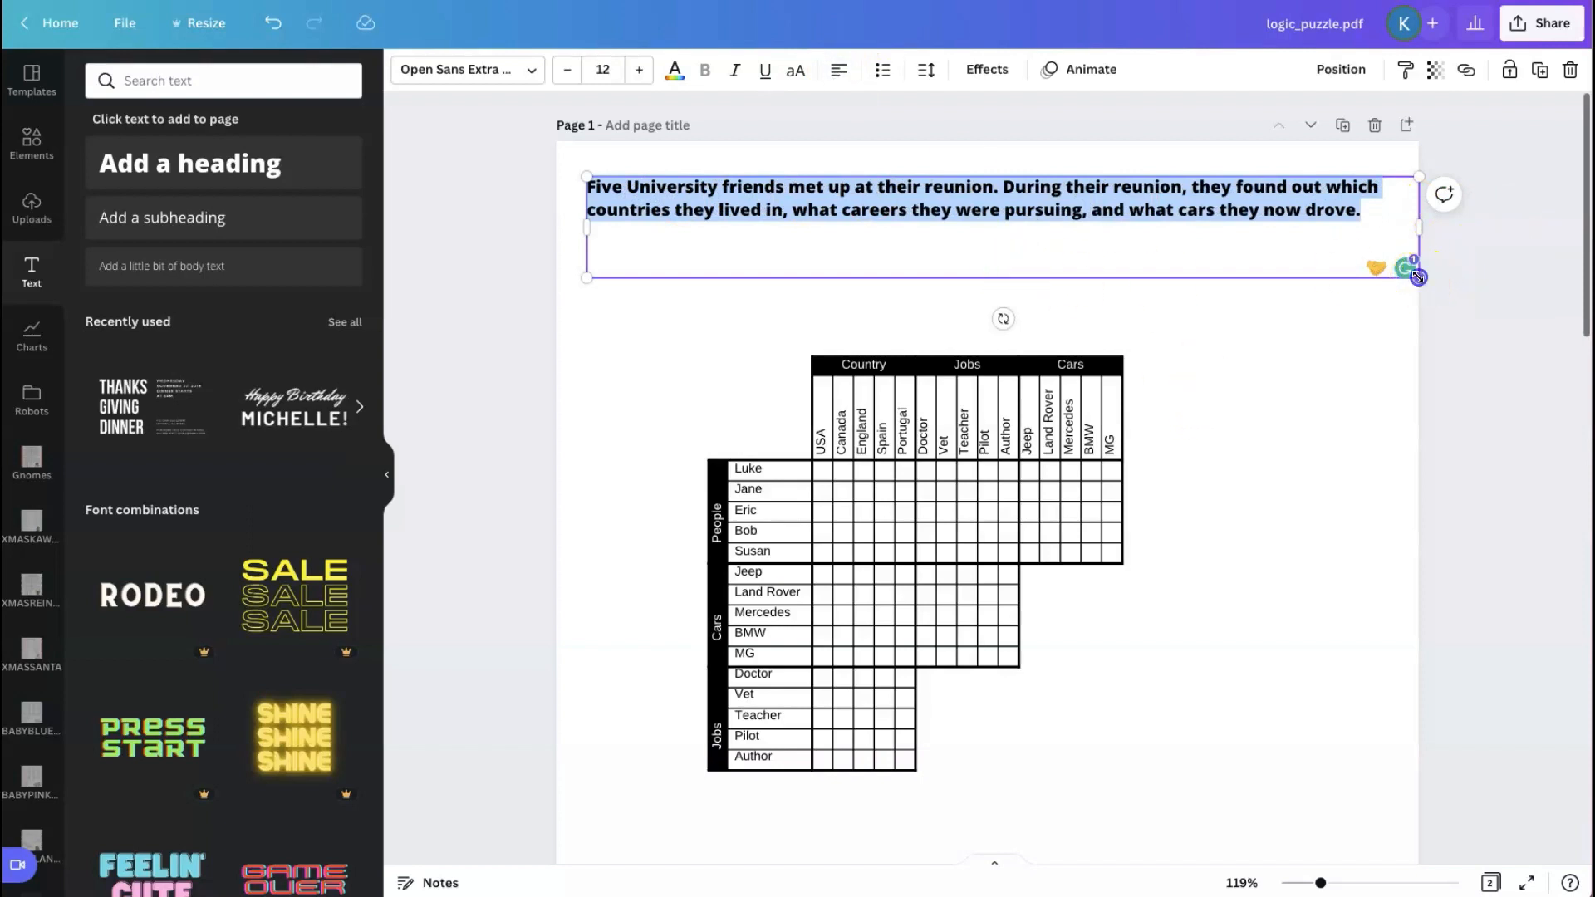
Scale the introduction text down to size 10.9, shift it slightly lower and narrow its box to wrap onto three lines
drag(1418, 277, 1339, 270)
click(1106, 307)
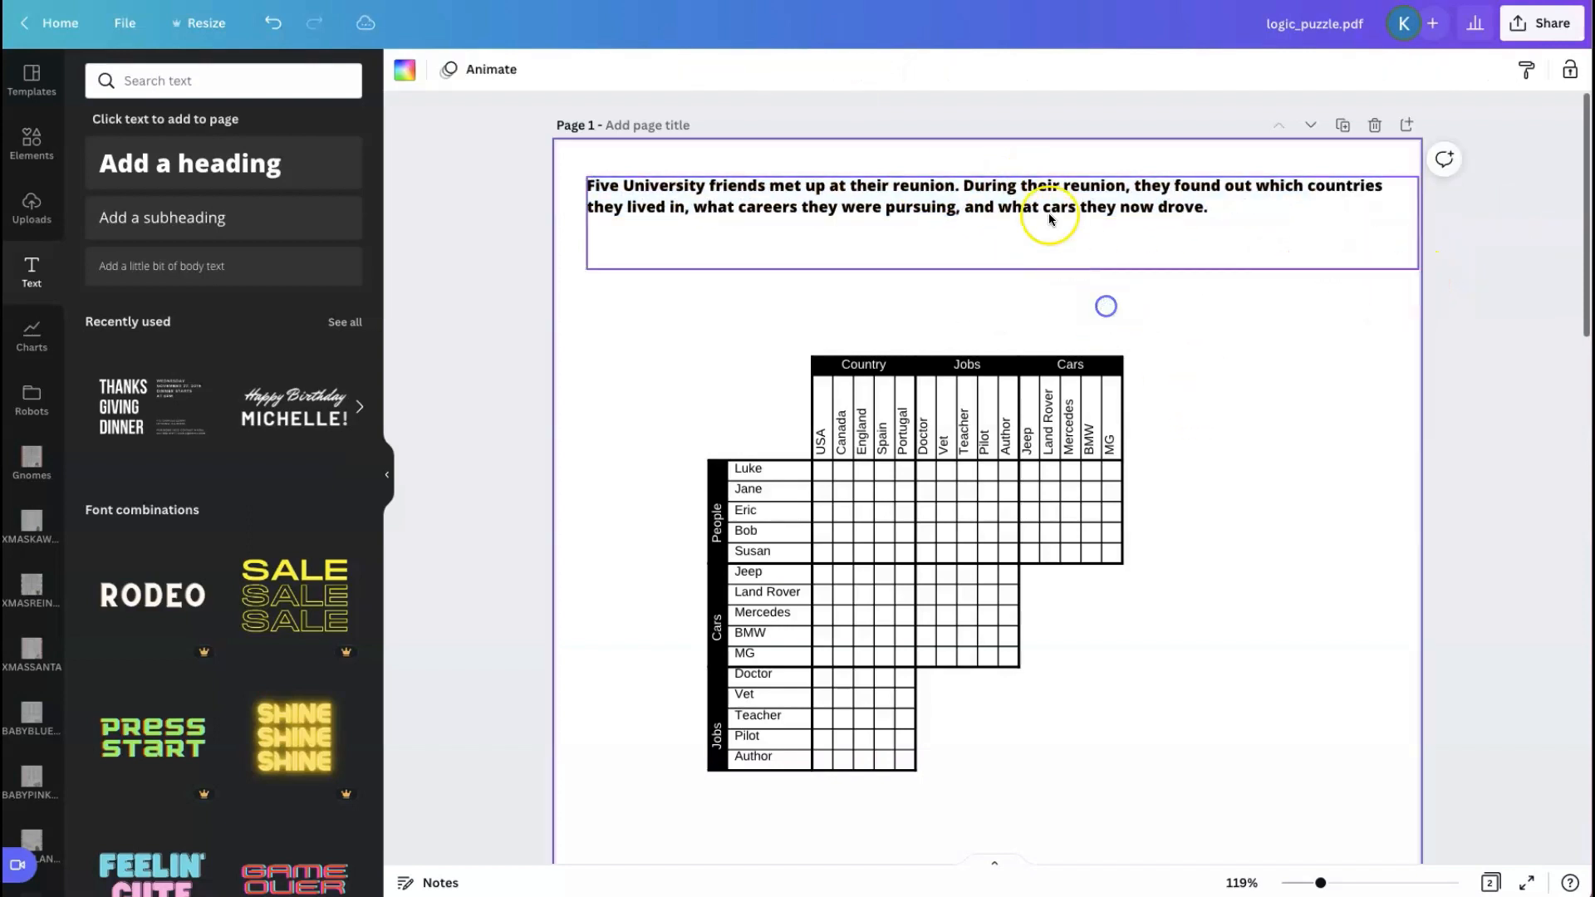
mouse_move(1044, 191)
mouse_down()
mouse_move(1092, 227)
mouse_move(1050, 214)
mouse_up()
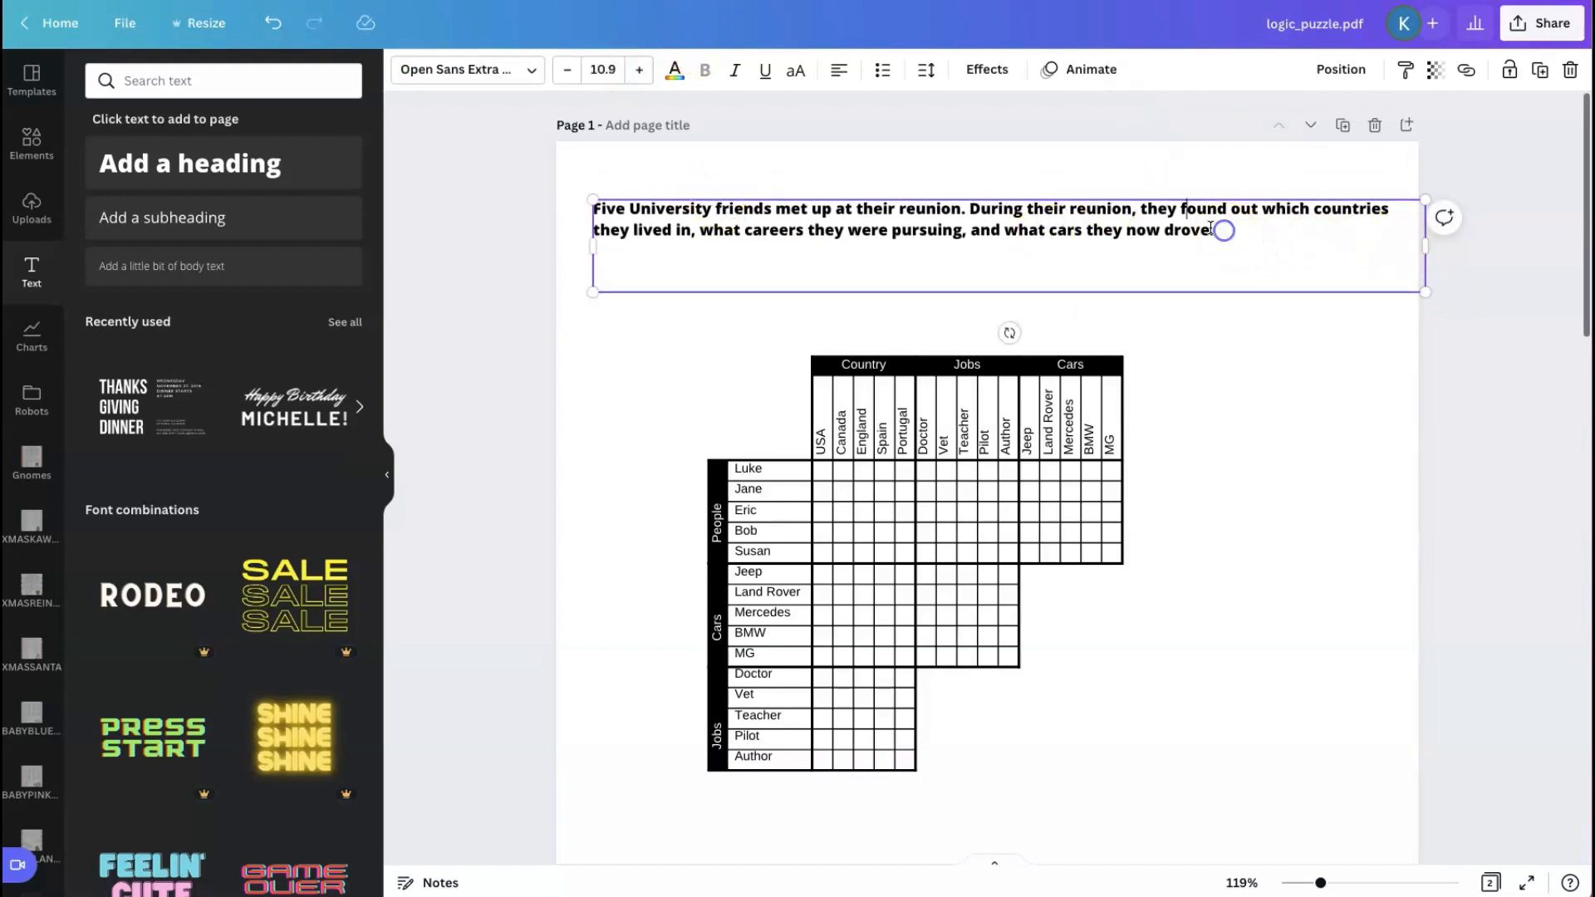
Move the grouped puzzle grid up and to the left so it sits directly beneath the introduction text
click(918, 407)
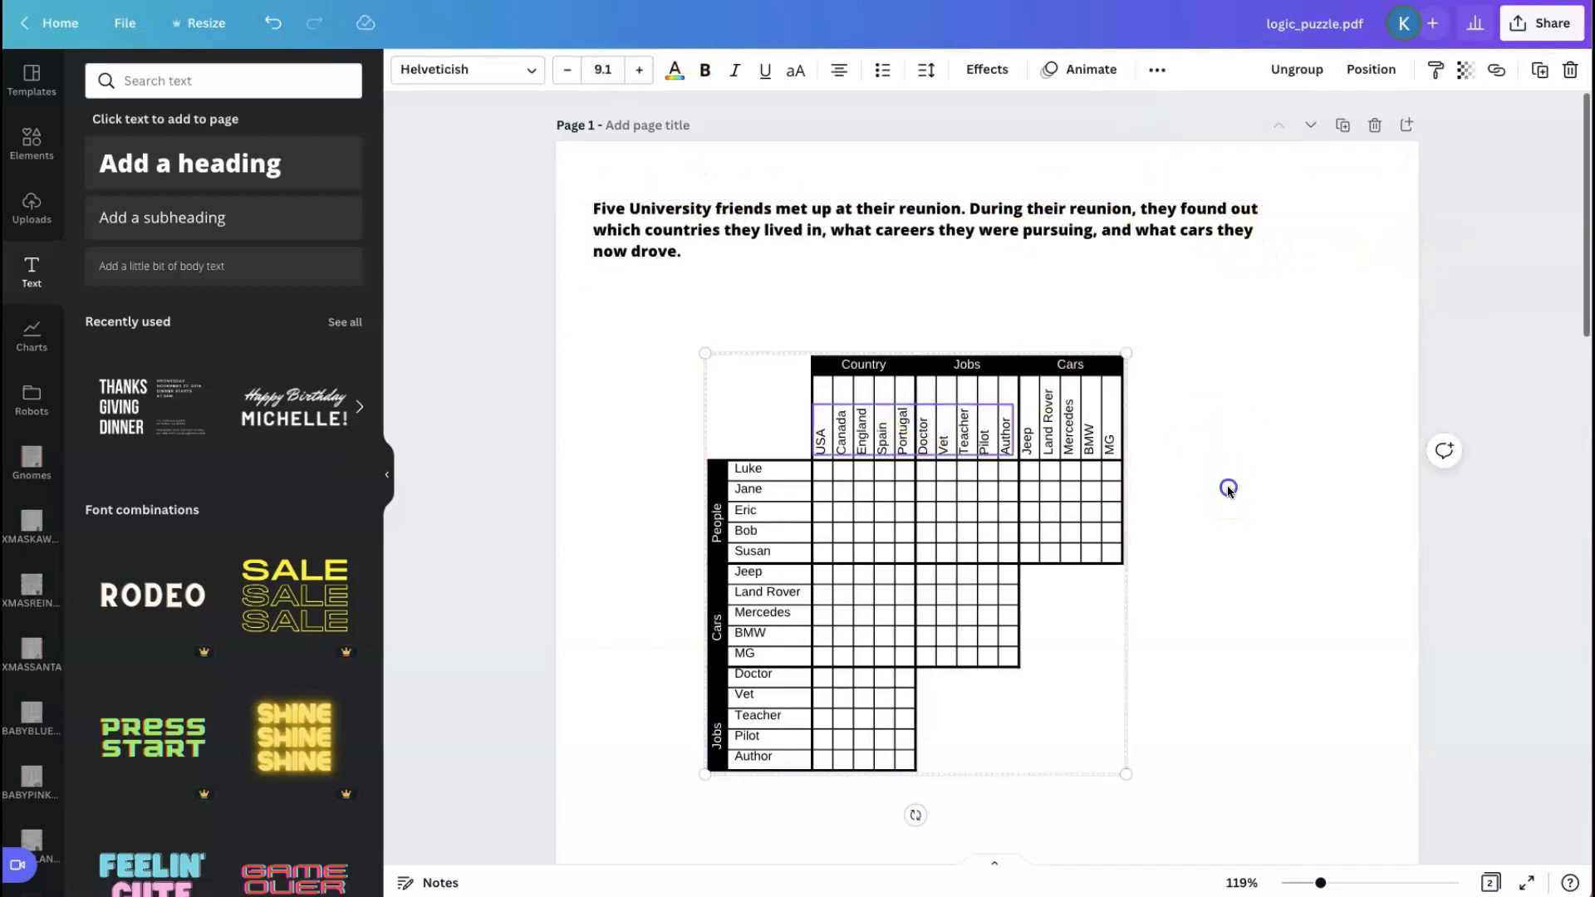
click(1227, 487)
drag(694, 330, 1185, 778)
drag(956, 436, 882, 353)
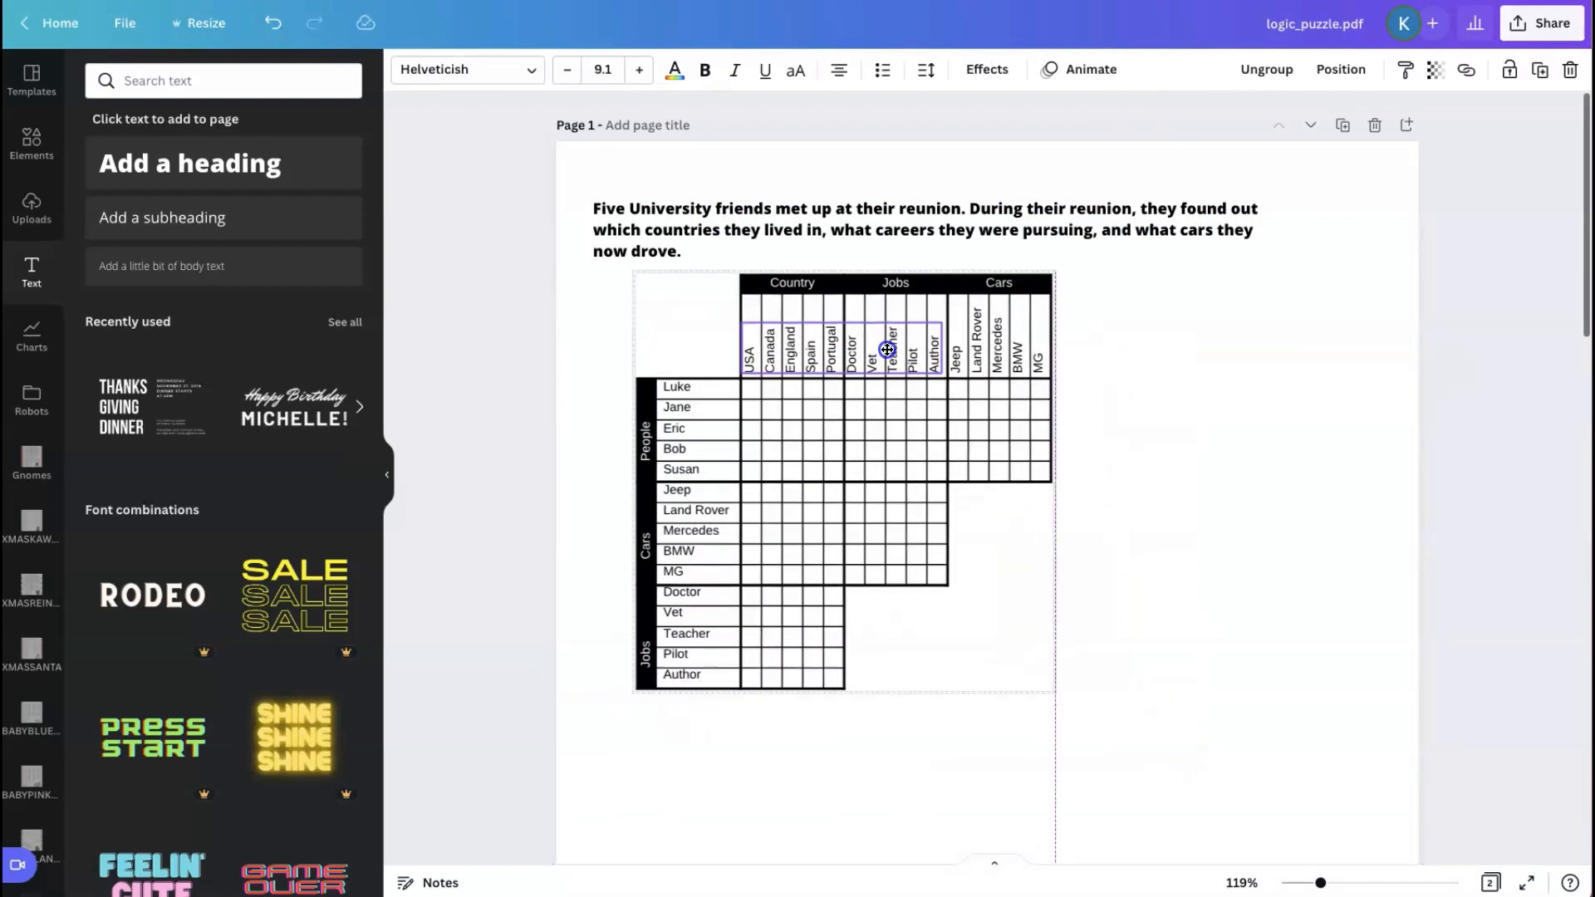
Enlarge the grouped puzzle grid beneath the introduction to text size 11.8
drag(1054, 691, 1218, 776)
Group the blank answer table with its headings, shrink it to text size 10.1 and place it directly beneath the puzzle grid
scroll(1011, 377, down, 5)
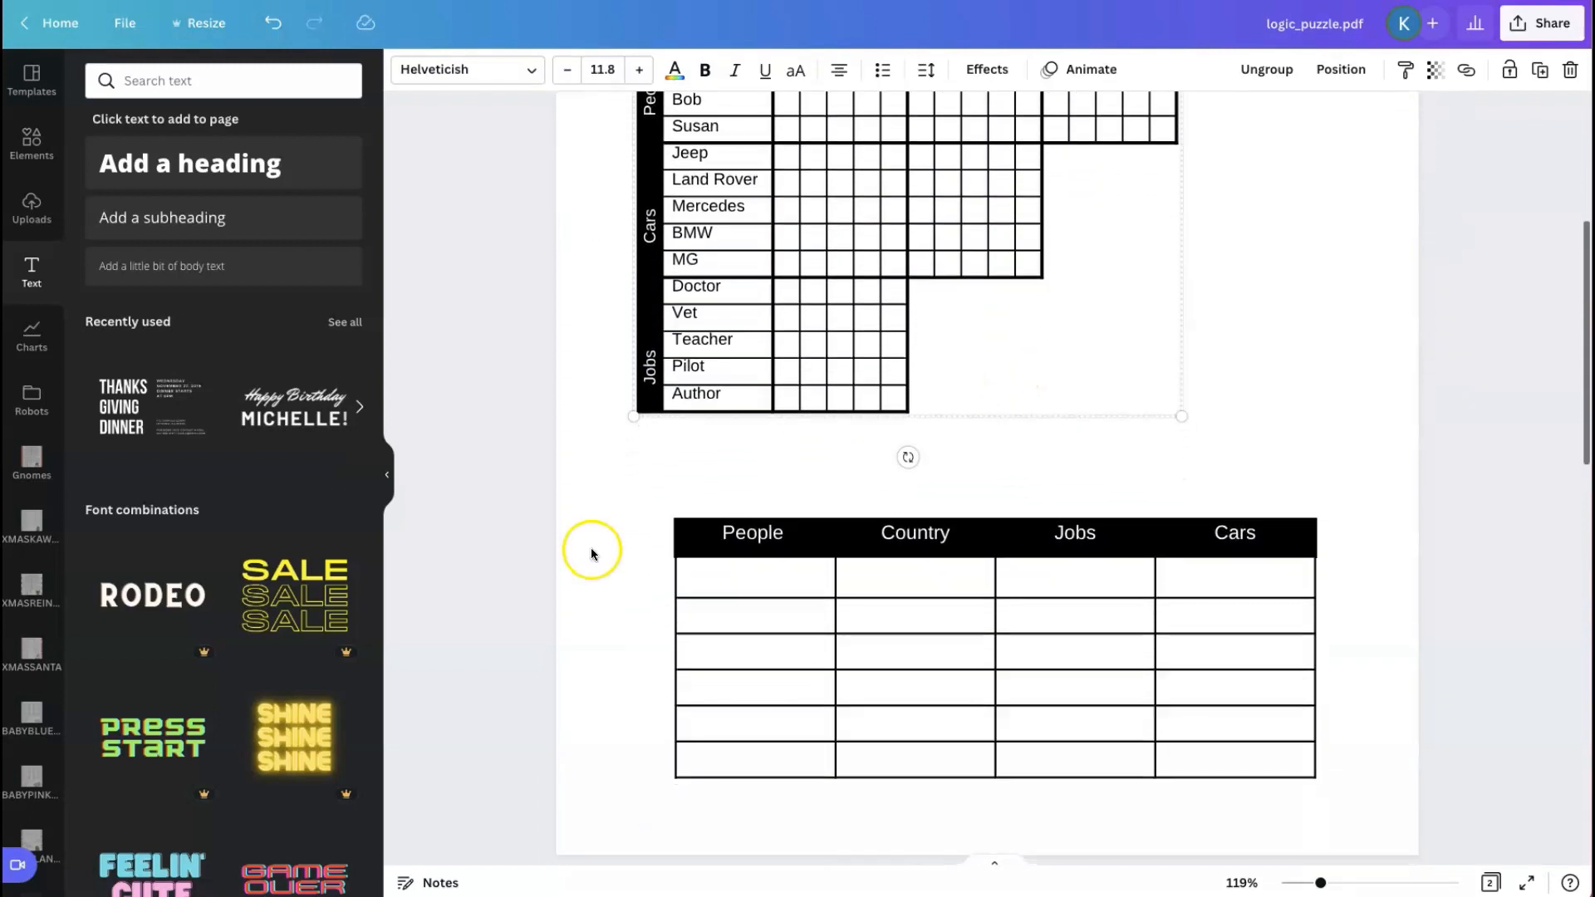
click(664, 504)
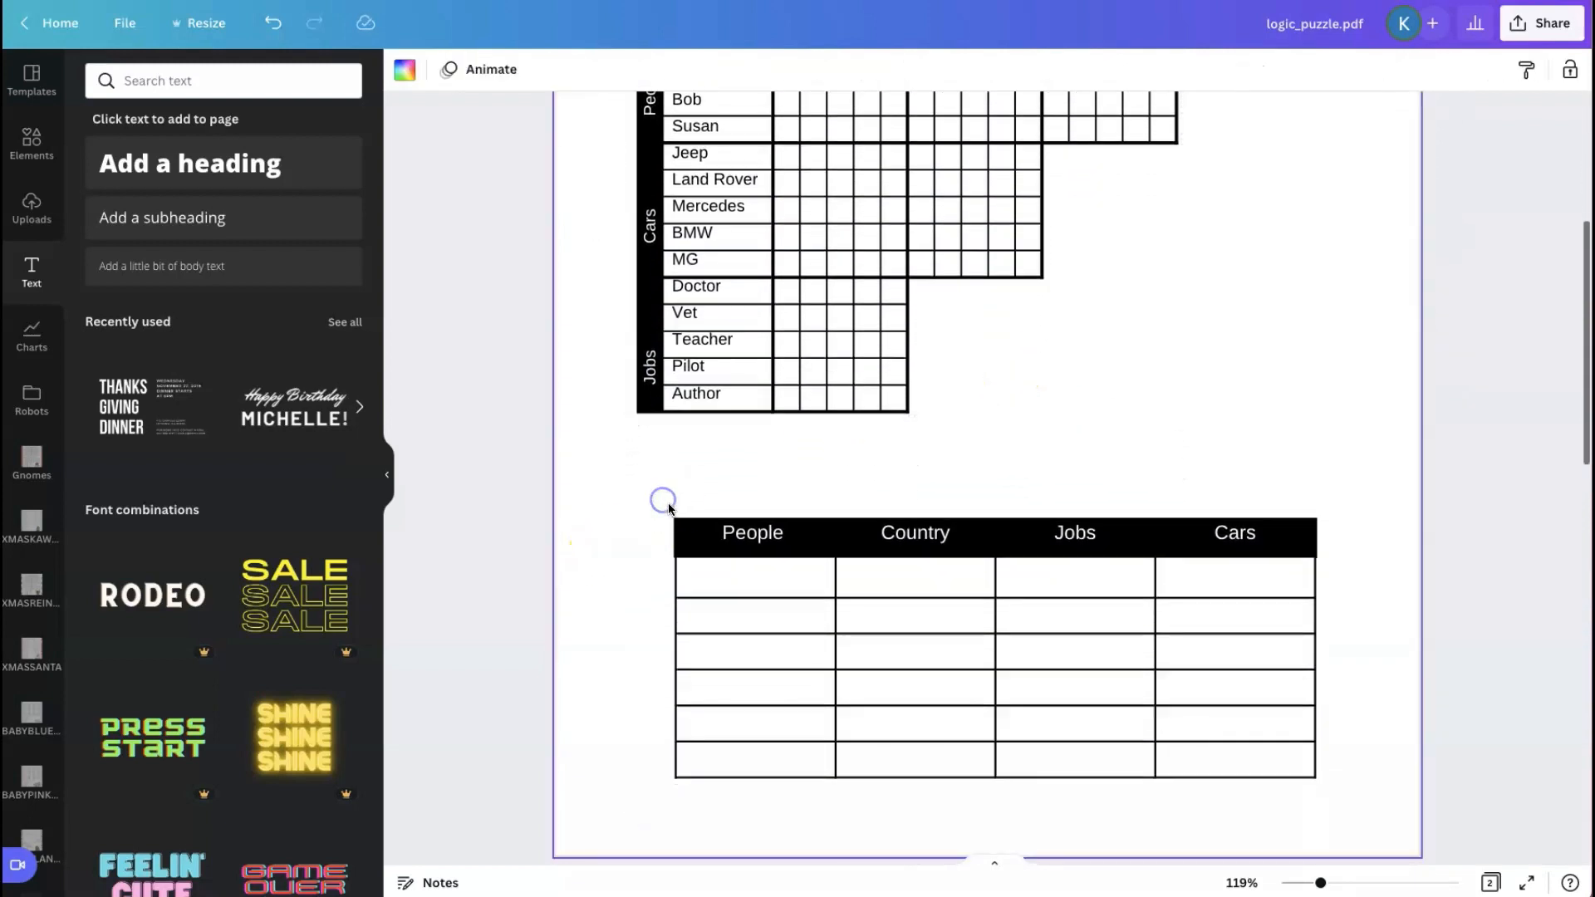
click(708, 542)
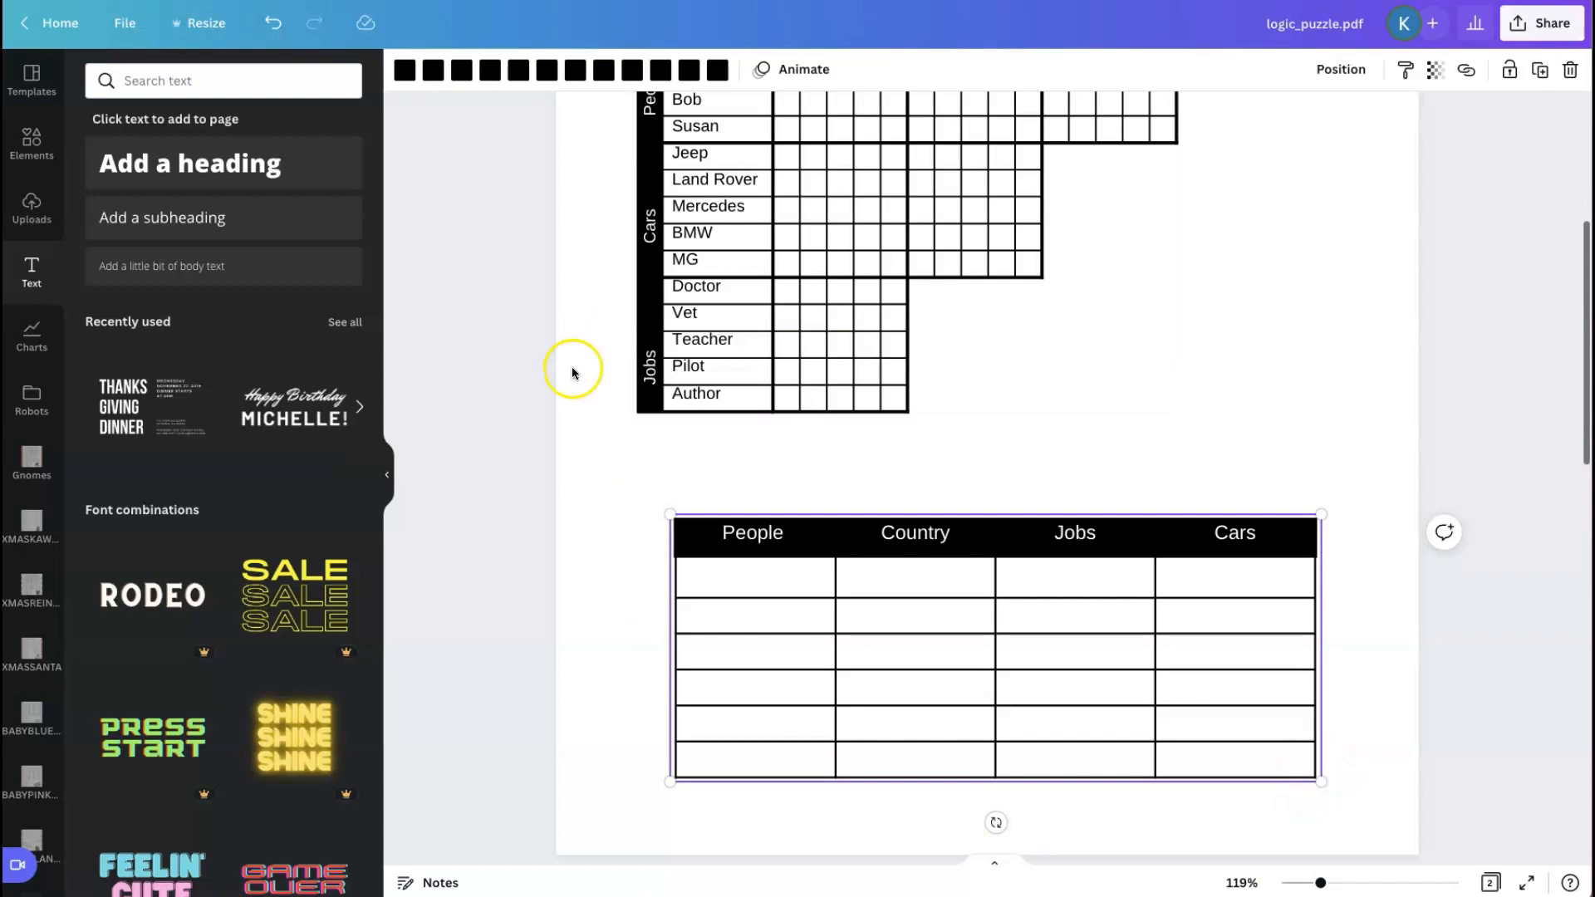
drag(630, 472, 1162, 655)
click(1313, 69)
drag(982, 581, 957, 517)
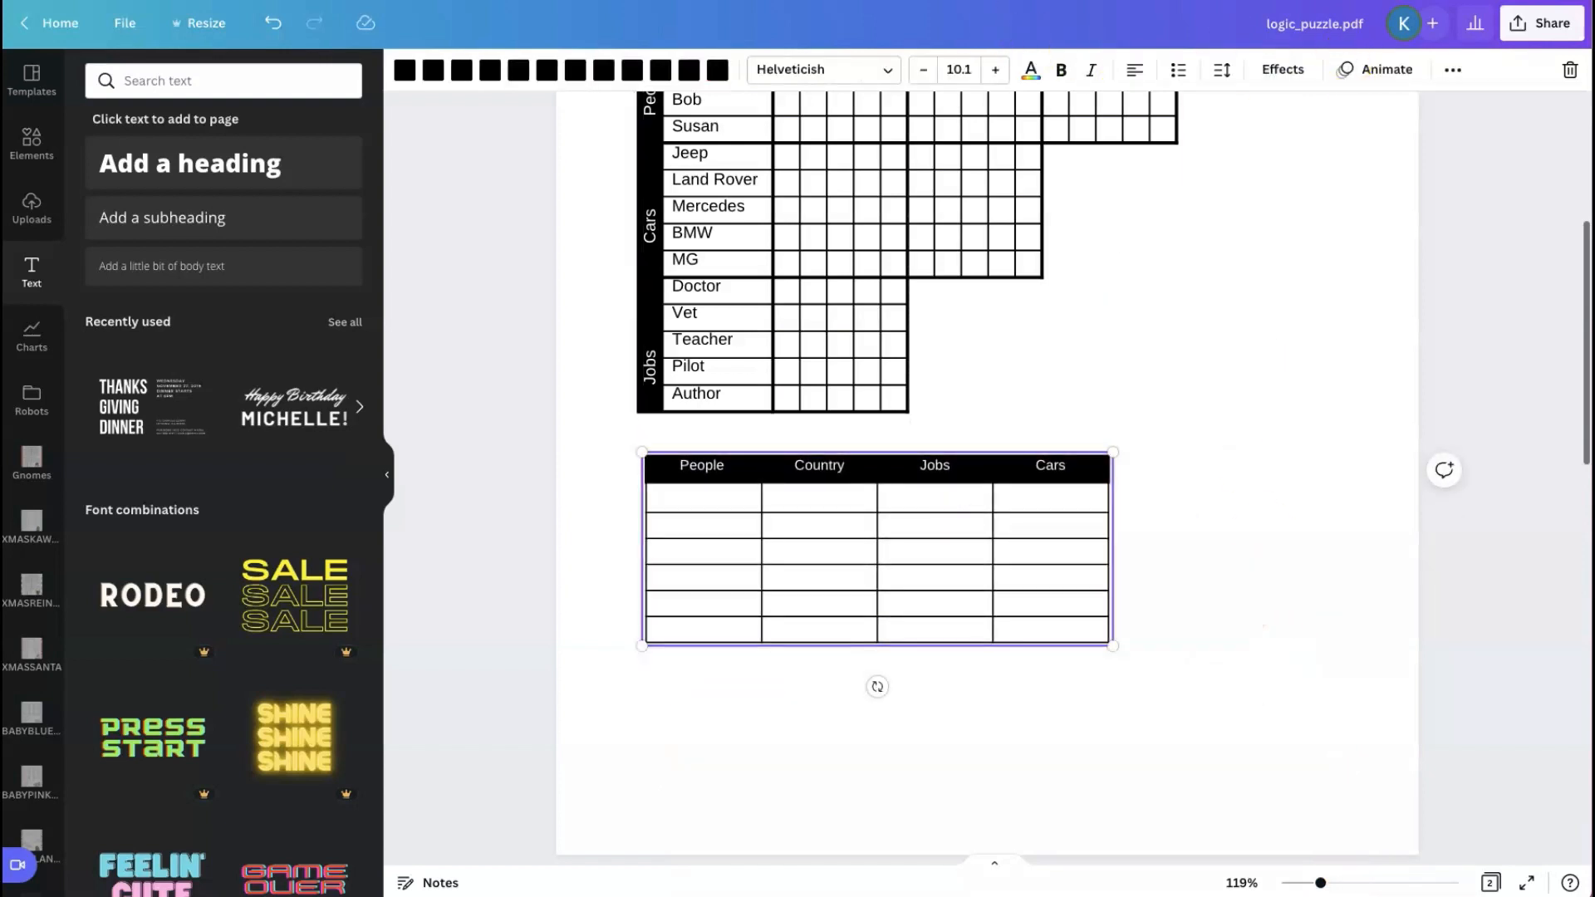
Switch to the text document and copy the Clues heading together with all seven numbered clues
key(super+Tab)
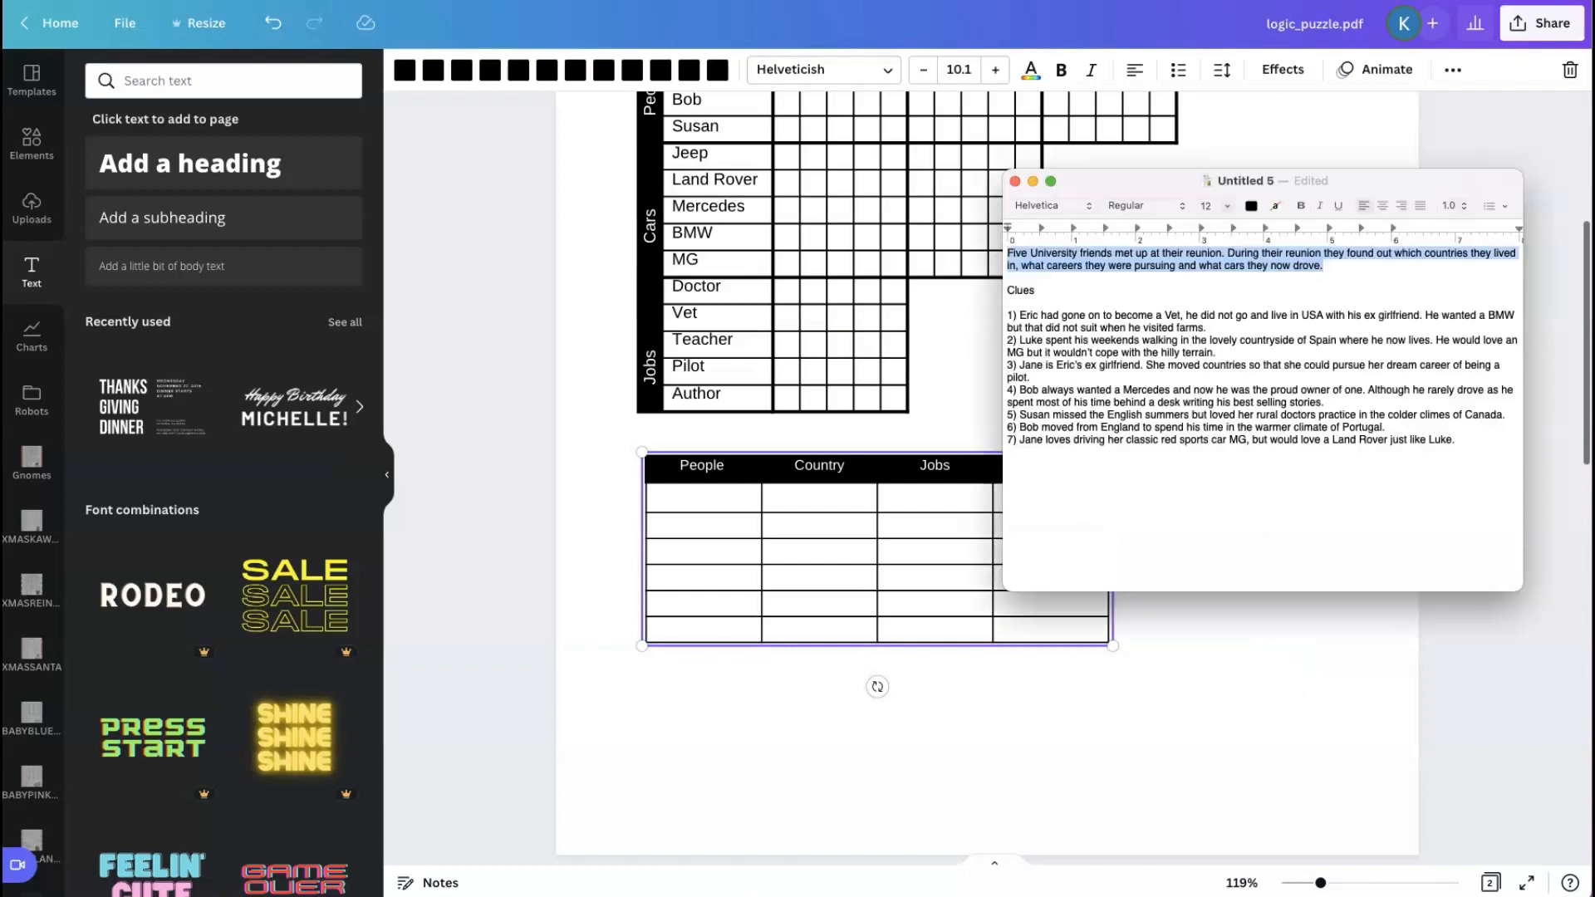
click(1226, 399)
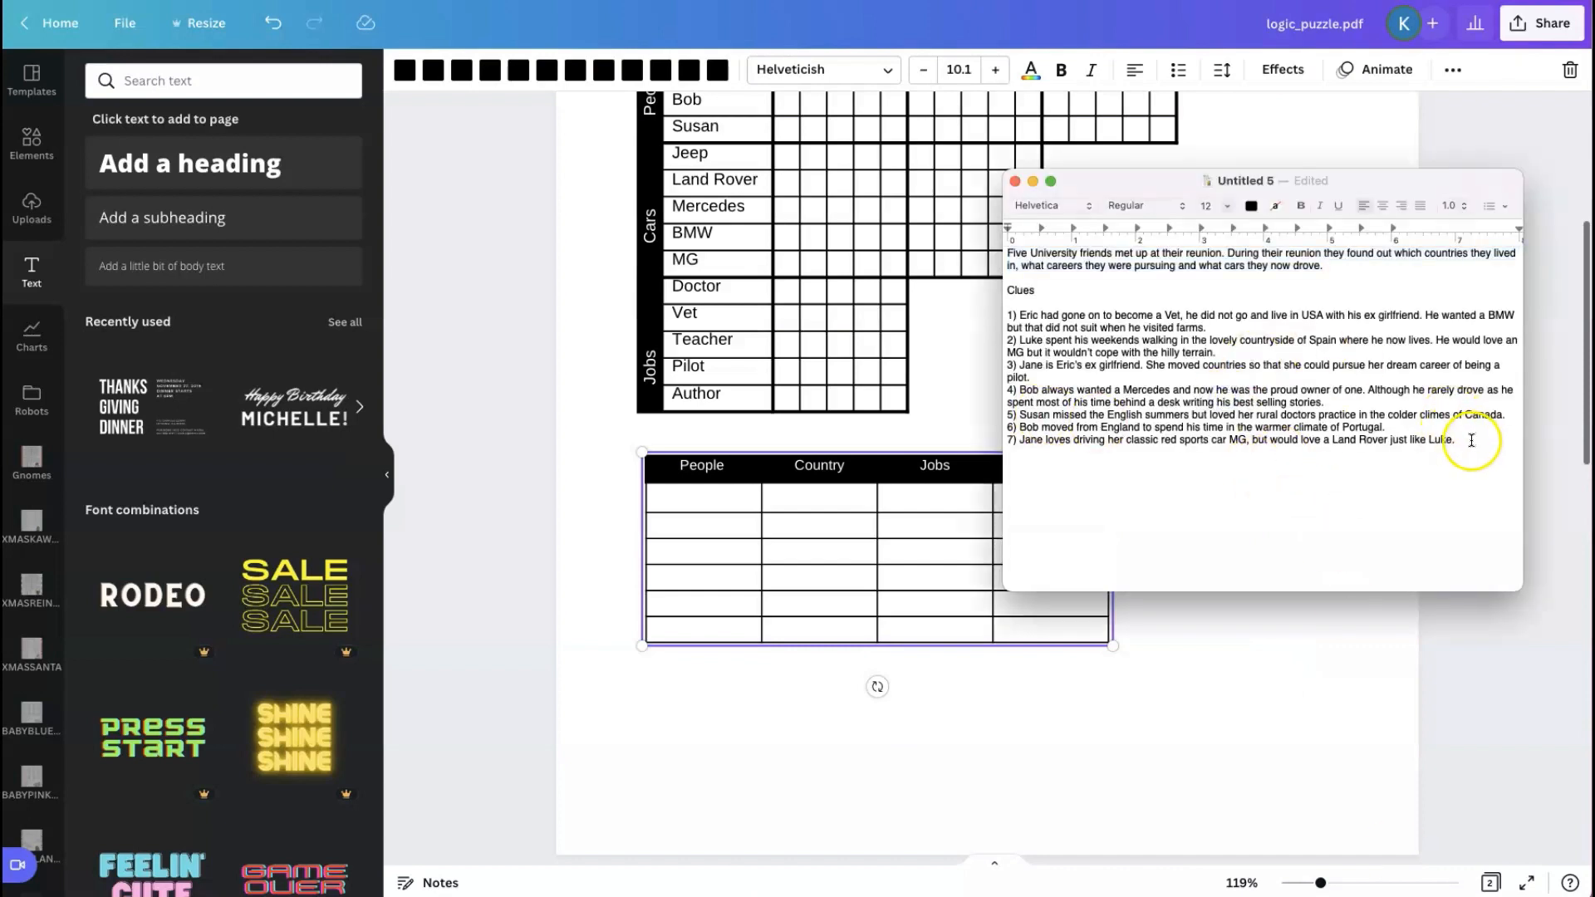
drag(1468, 441, 1008, 290)
key(super+c)
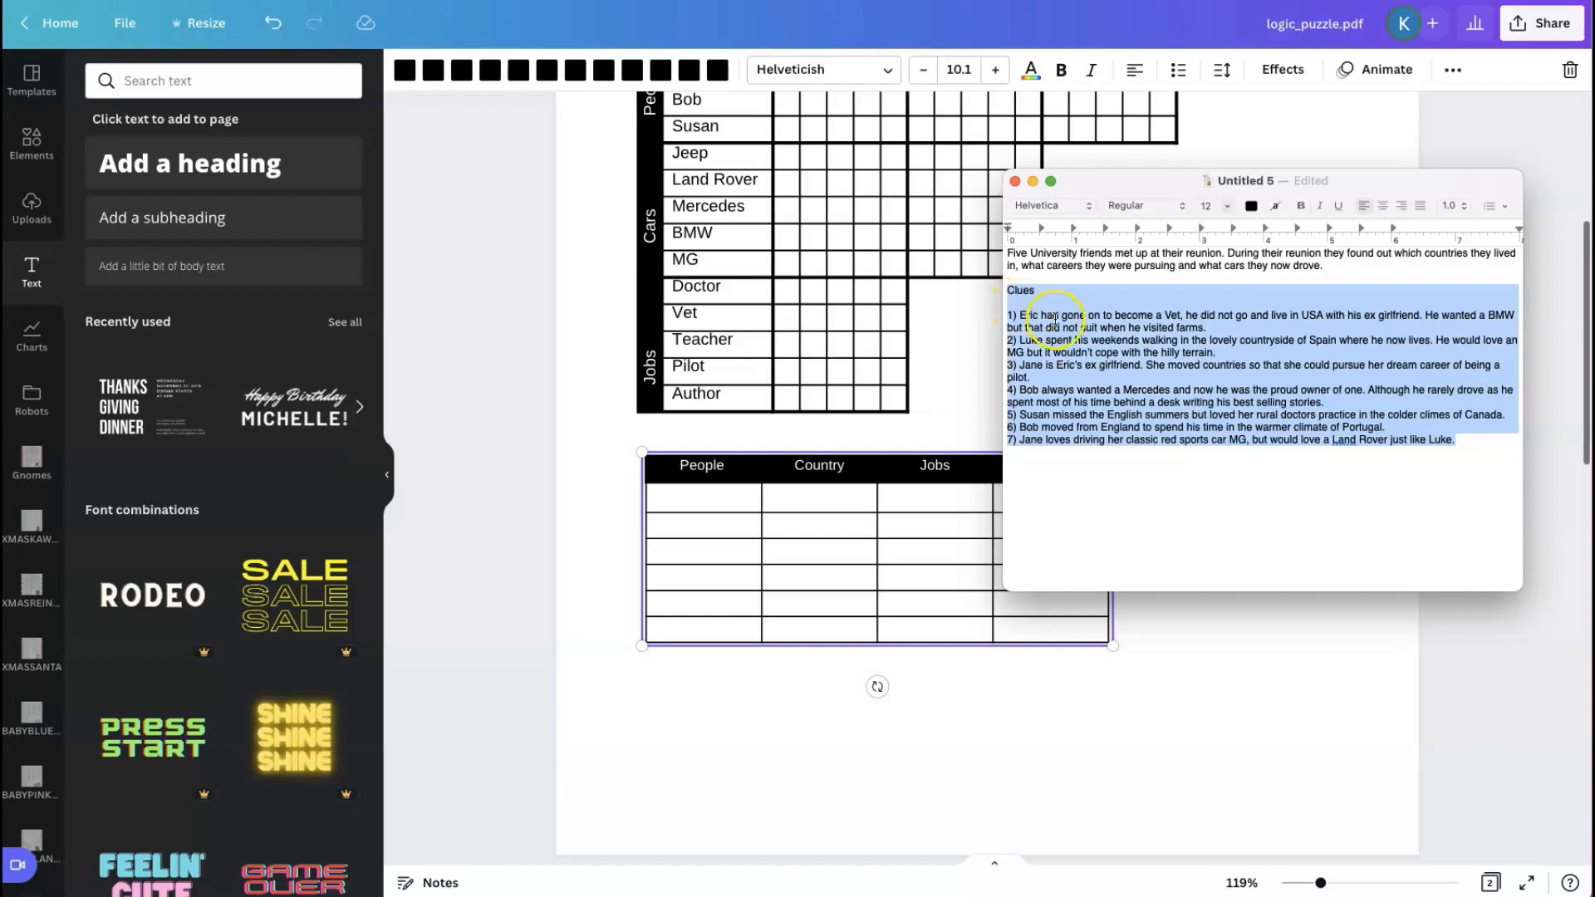
Return to the Canva design, paste the clues onto page 1 and left-align them
click(1350, 630)
scroll(1334, 623, up, 5)
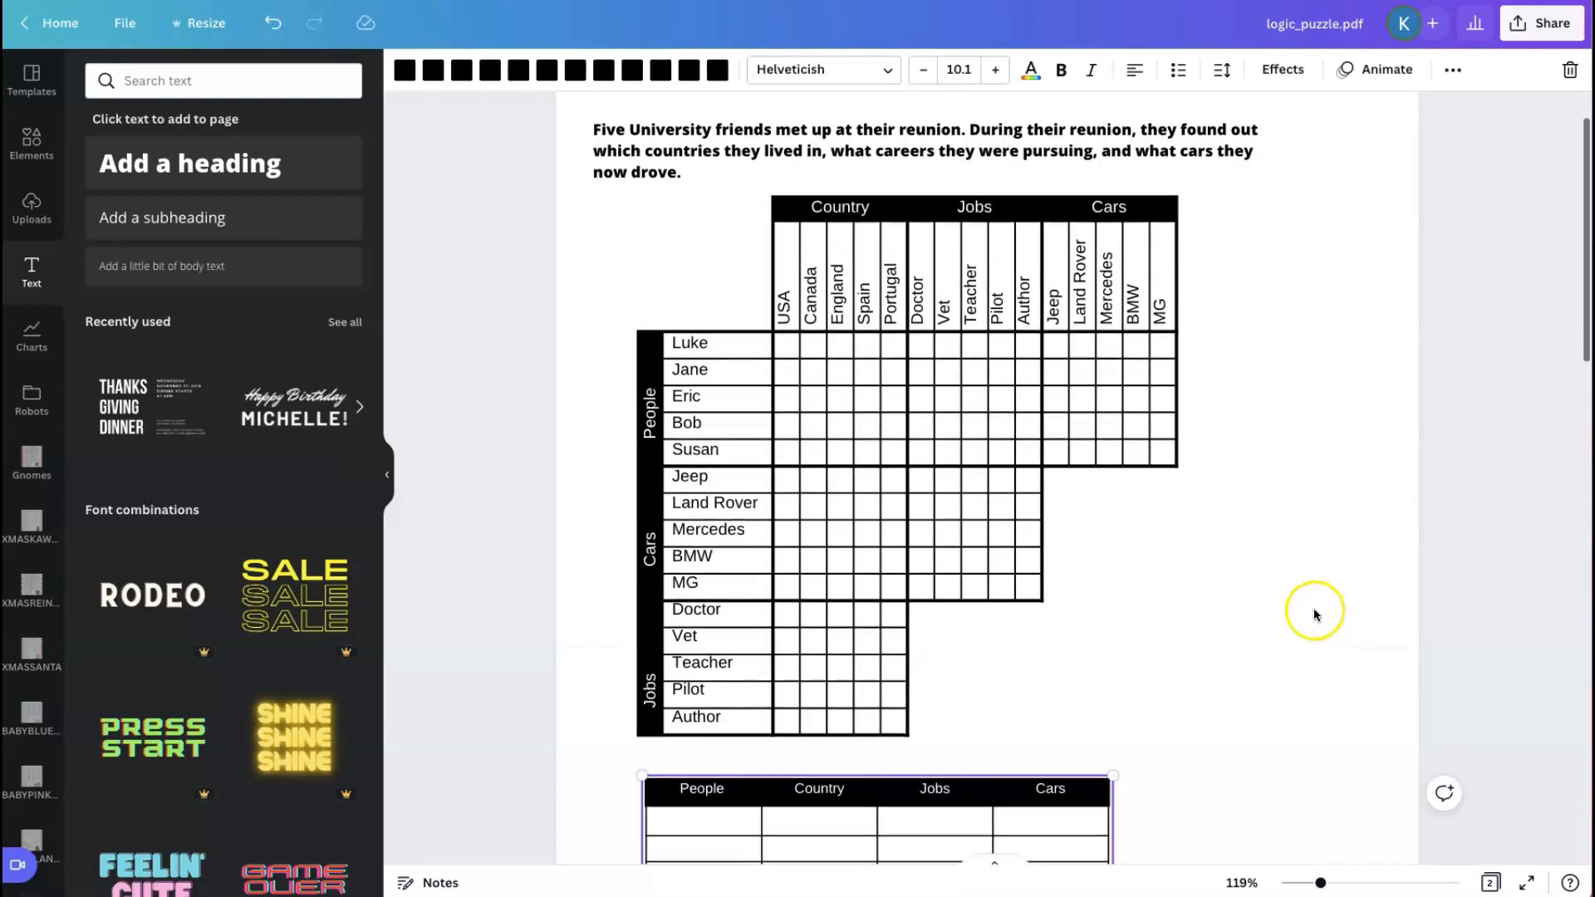
key(super+v)
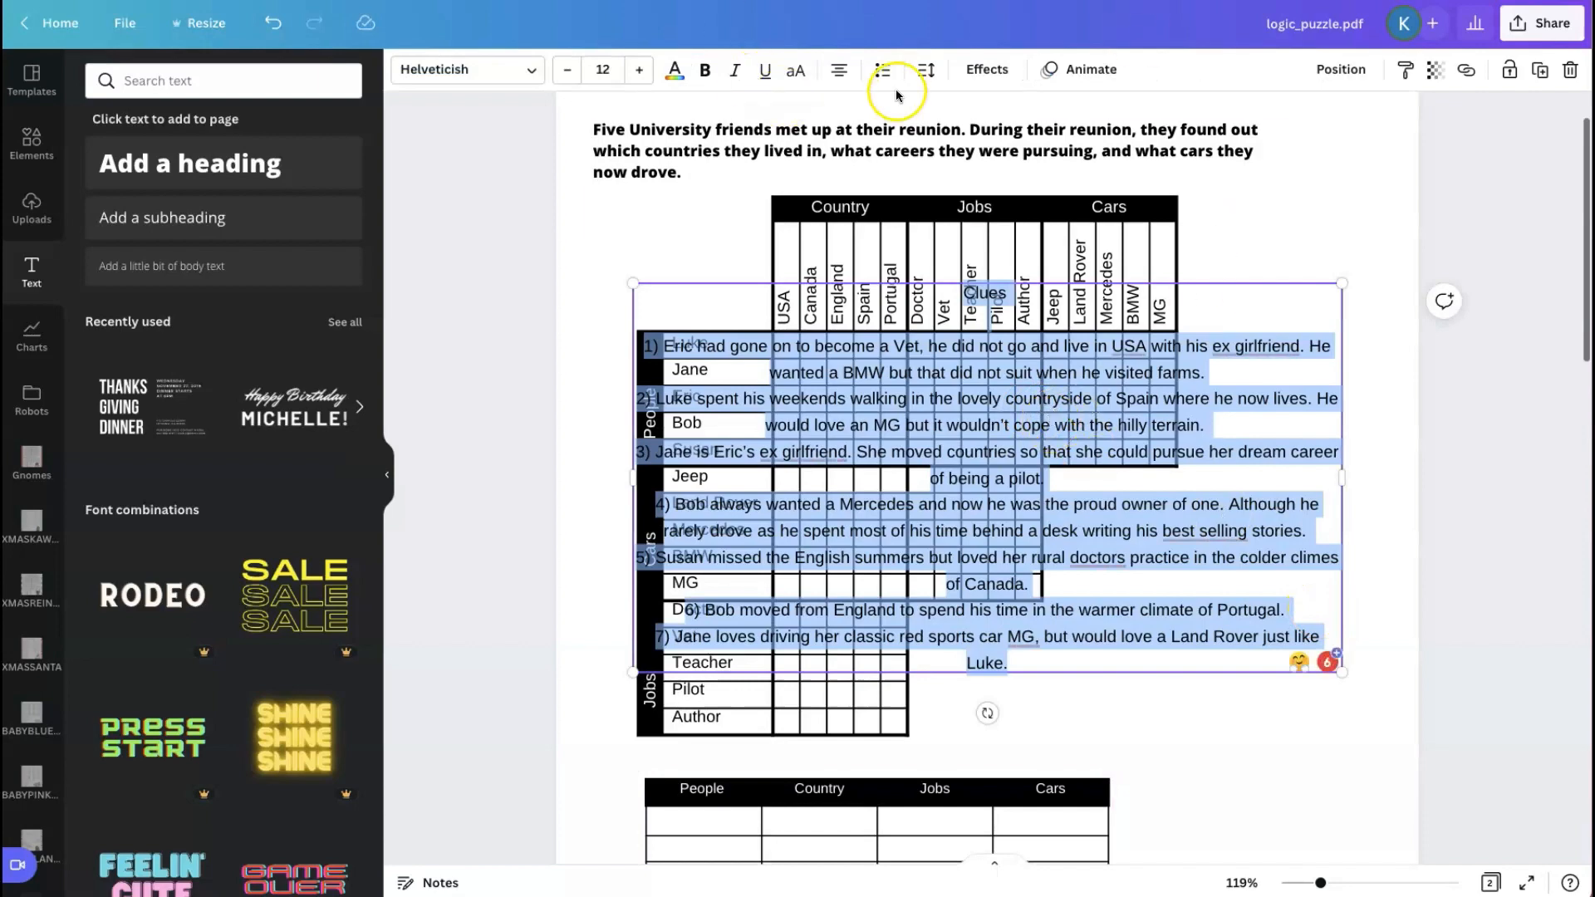
click(840, 72)
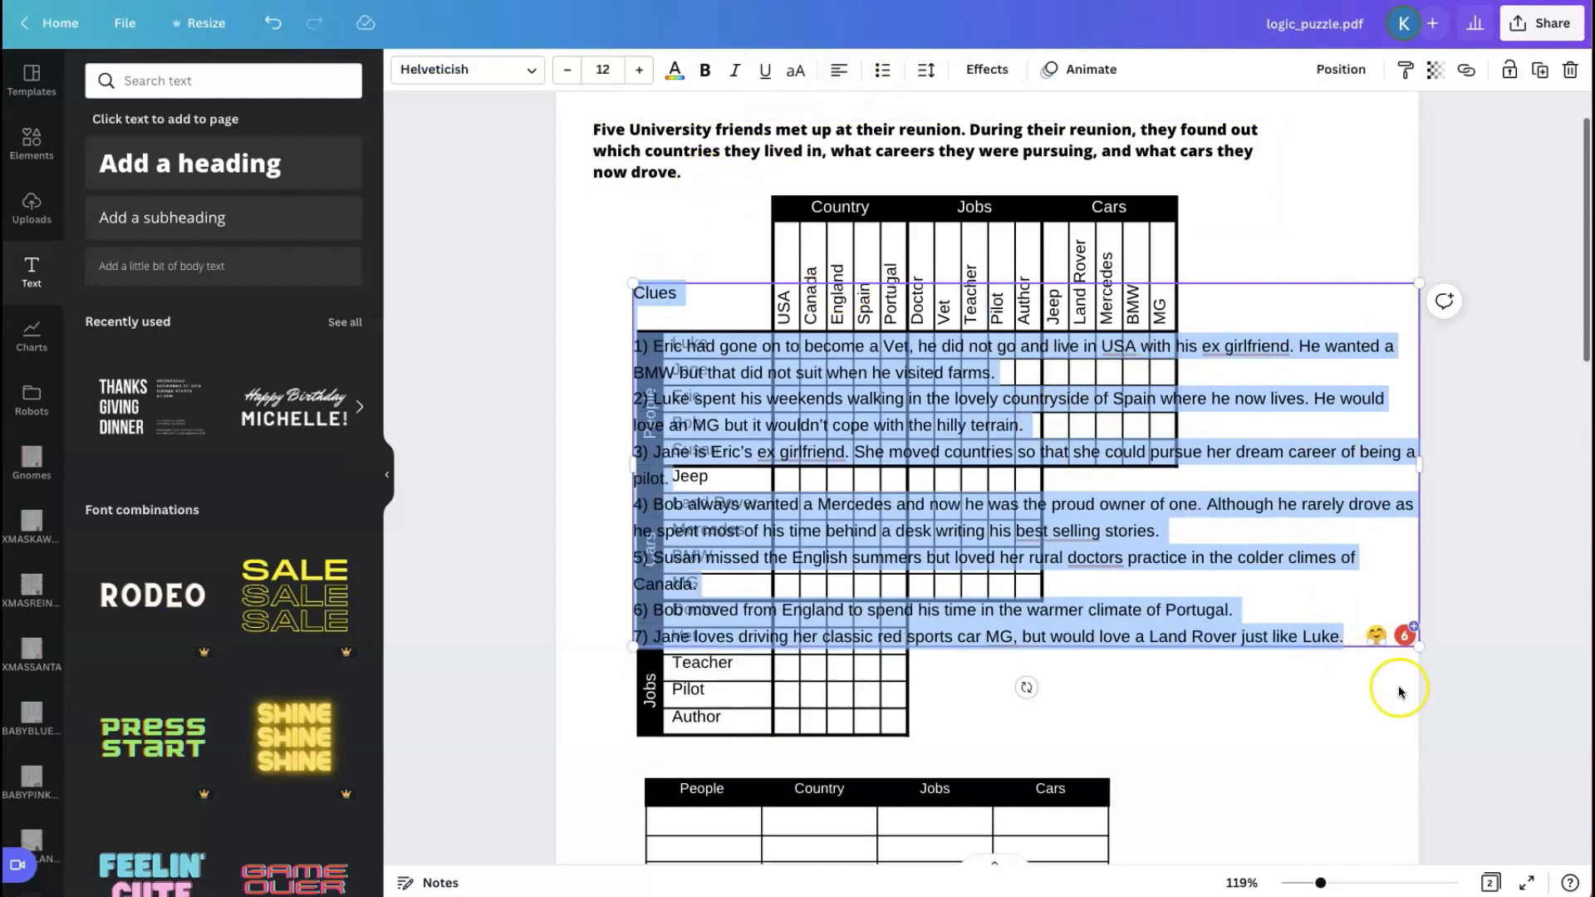
Scale the clues text down to size 7.1 and place it in a wider box beside the grid's lower rows
drag(1419, 646, 1046, 624)
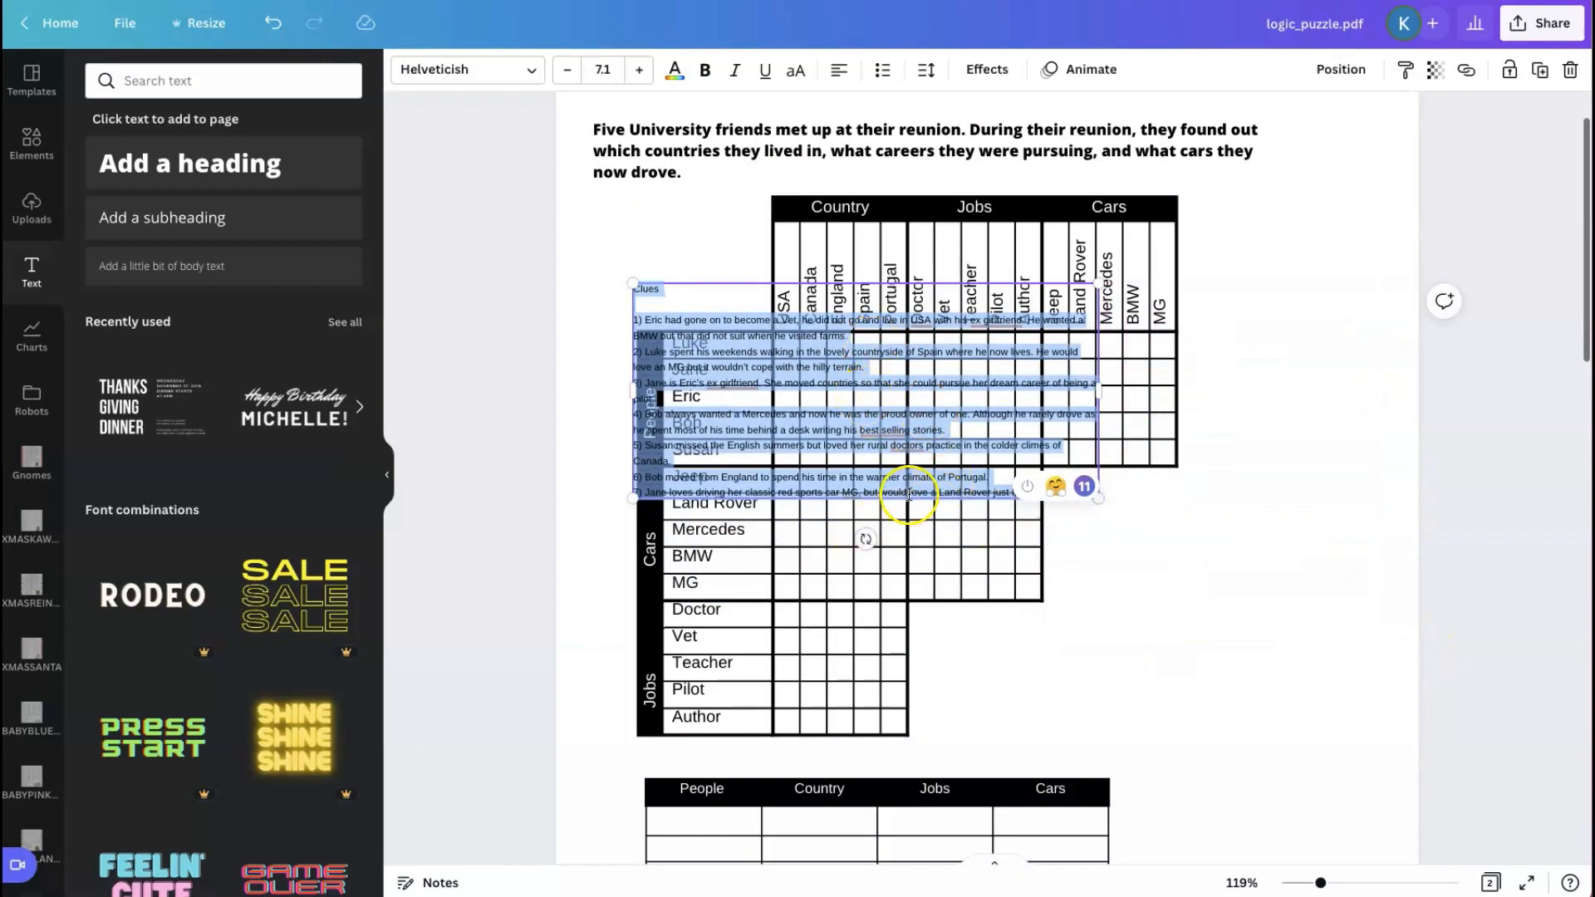
drag(940, 501, 1263, 775)
Shrink the puzzle grid to text size 10.1 and move the clues text left, just above the answer table
scroll(1219, 468, down, 2)
click(836, 197)
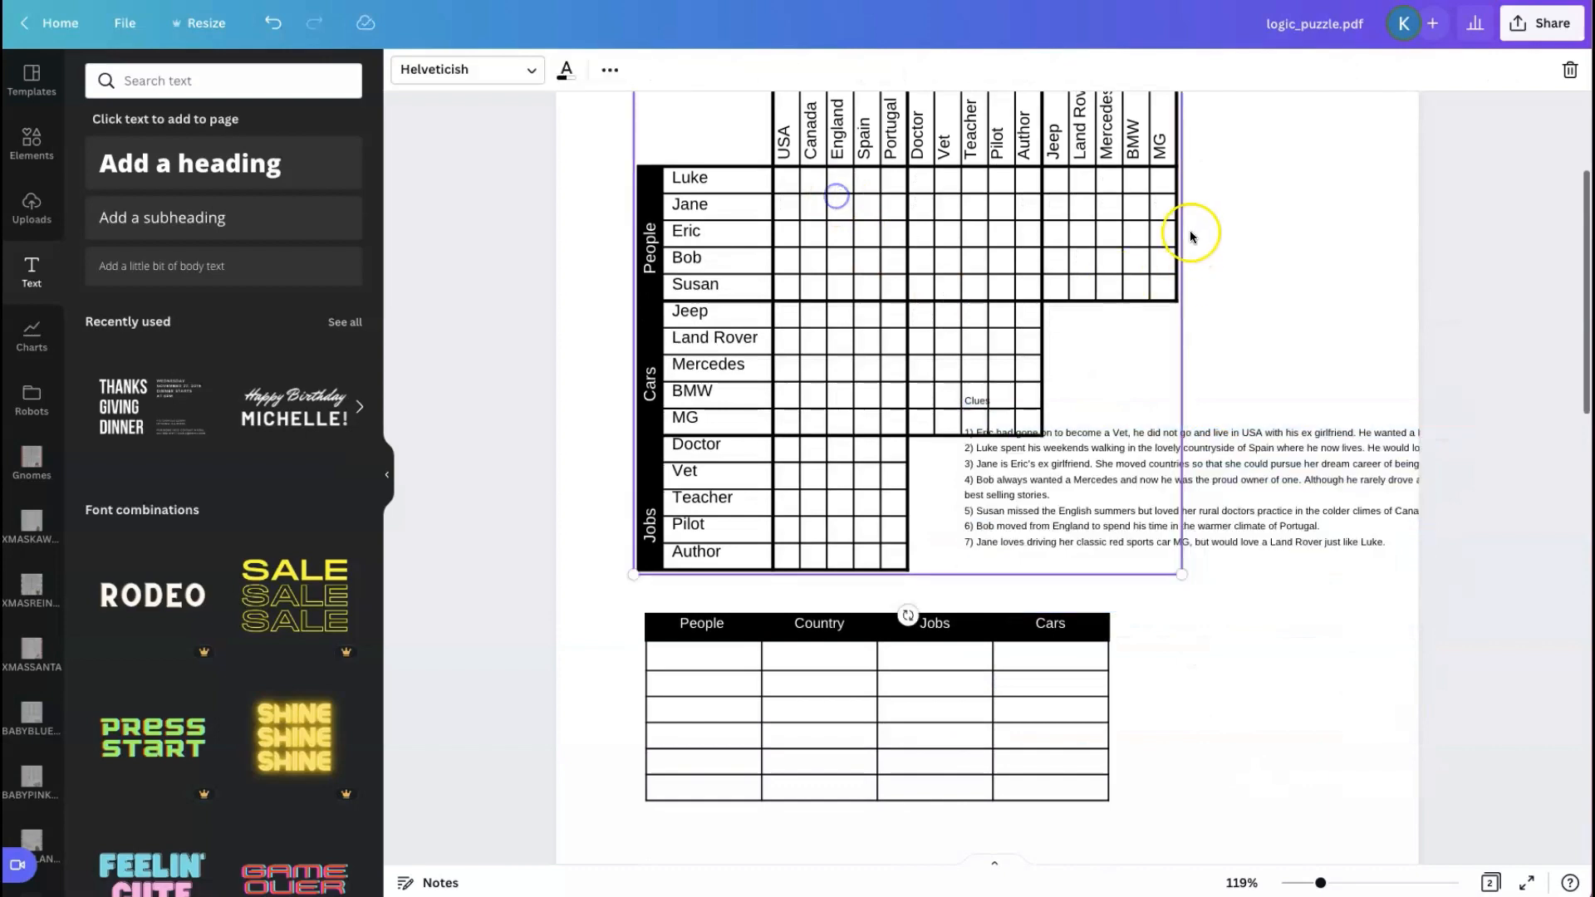
scroll(1186, 648, up, 1)
drag(1181, 611, 1018, 598)
click(1179, 522)
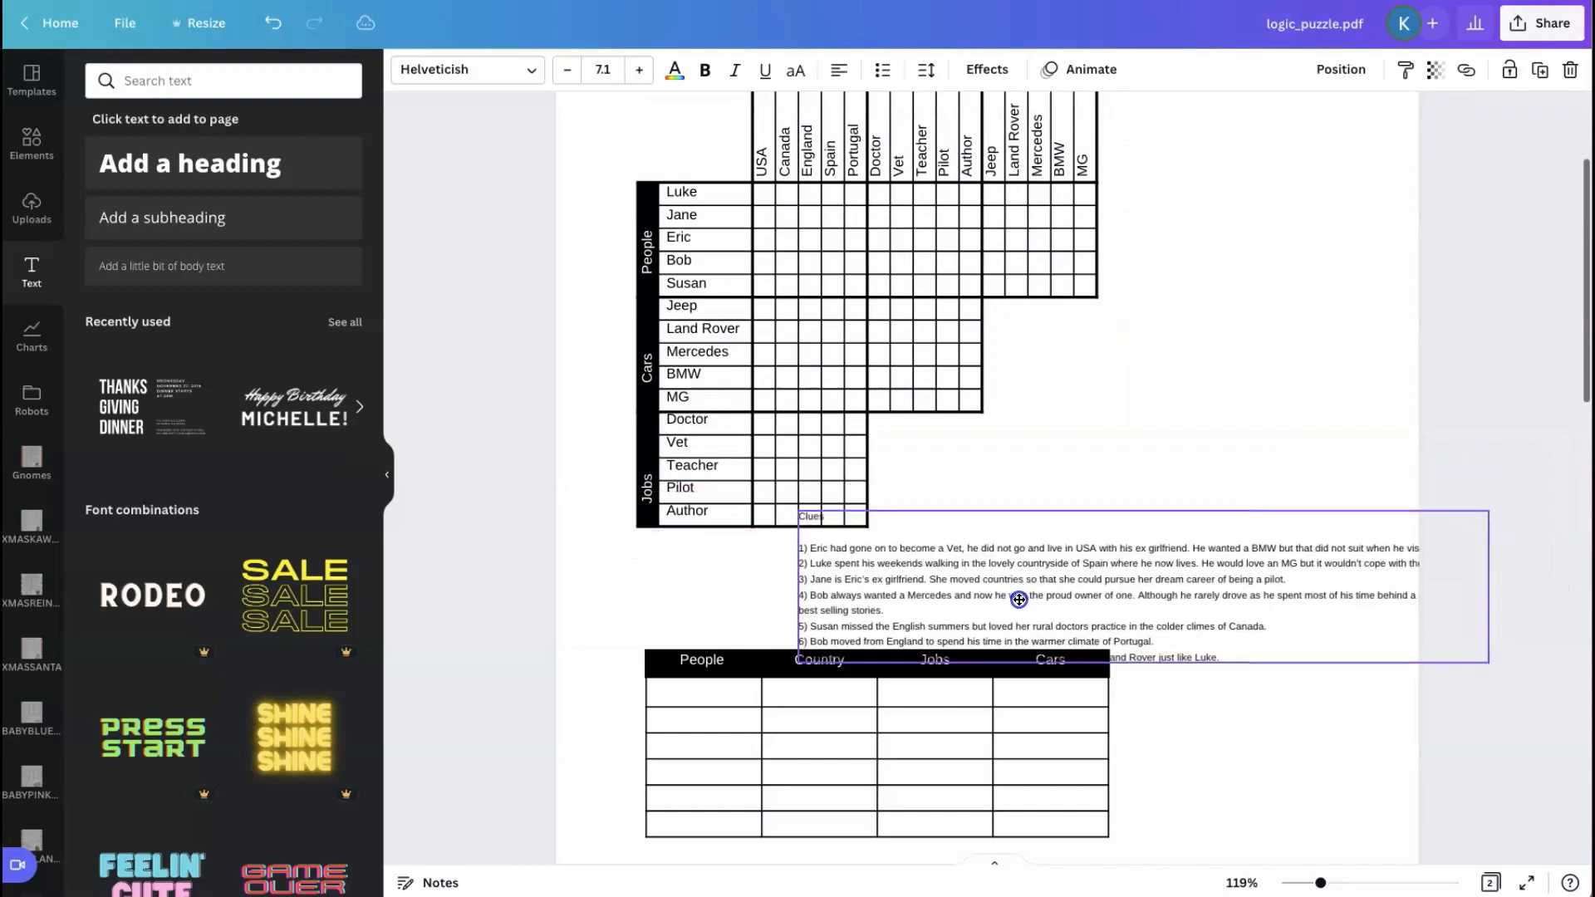
Move the answer table down near the bottom of page 1 to make room for the clues
click(755, 675)
drag(754, 674, 805, 727)
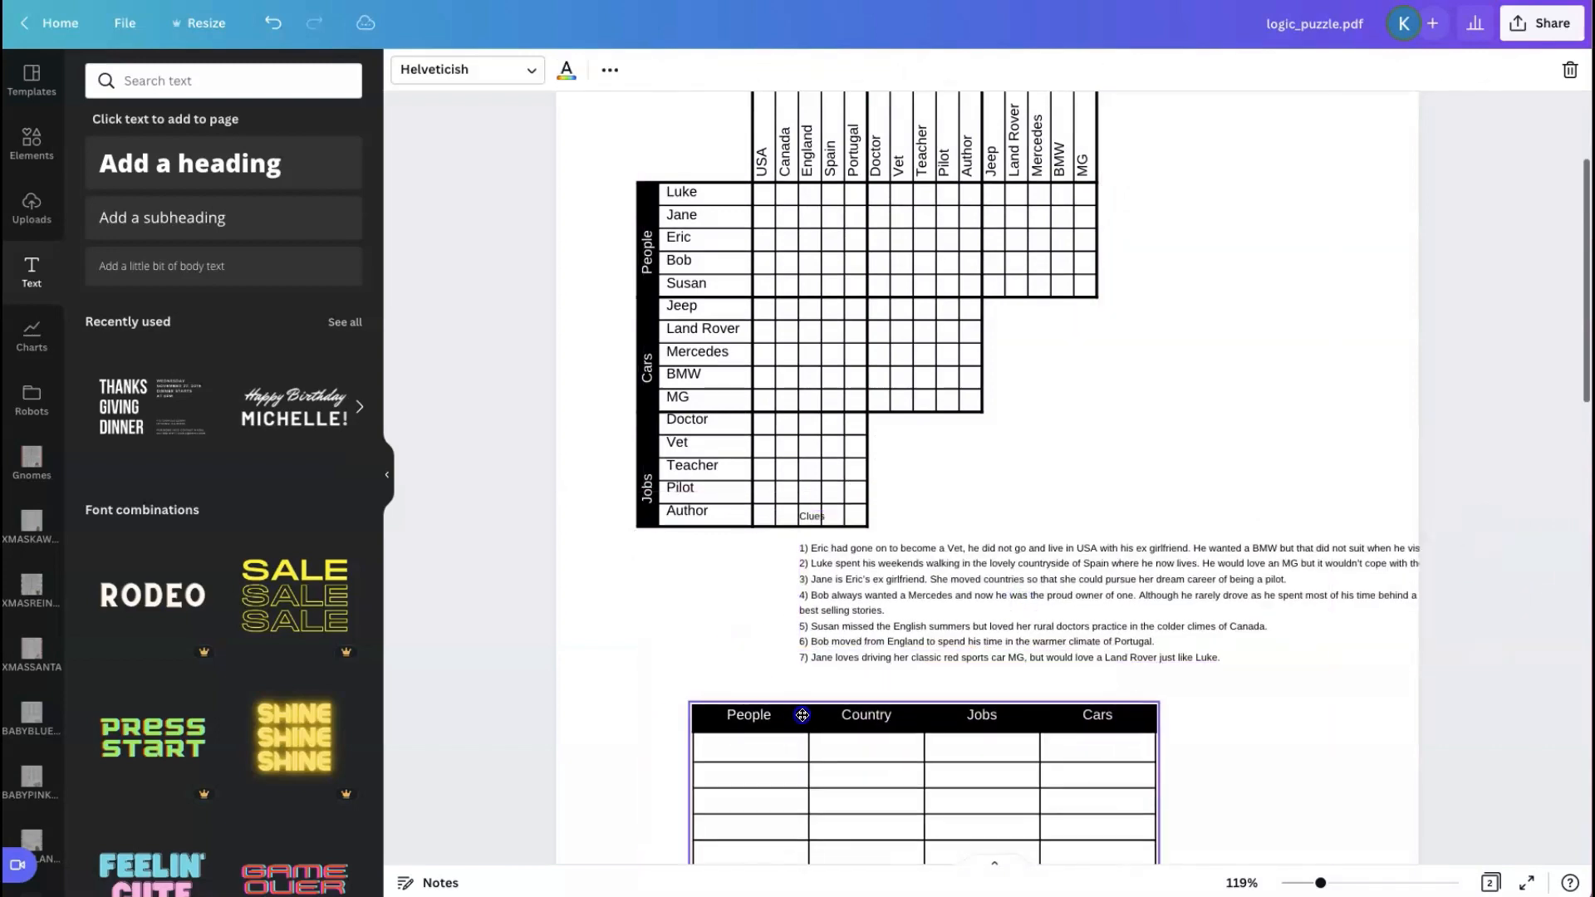
scroll(947, 665, down, 2)
drag(927, 544, 956, 673)
scroll(961, 590, down, 2)
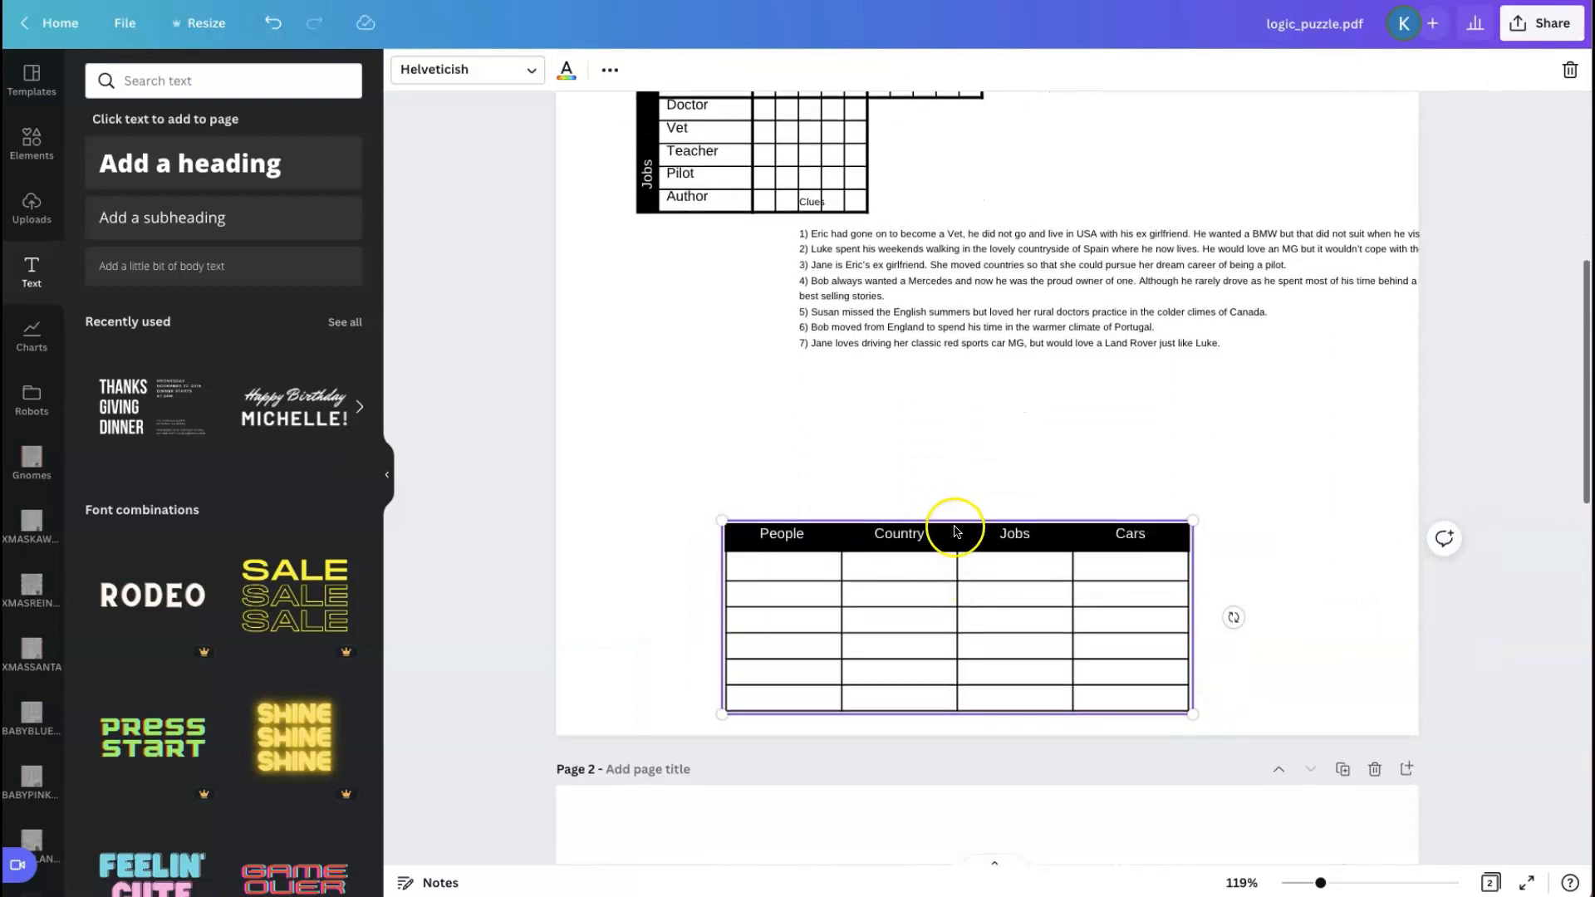
drag(954, 528, 952, 487)
Position a wider clues box between the puzzle grid and the answer table and set its font size to 12.1
drag(974, 285, 817, 349)
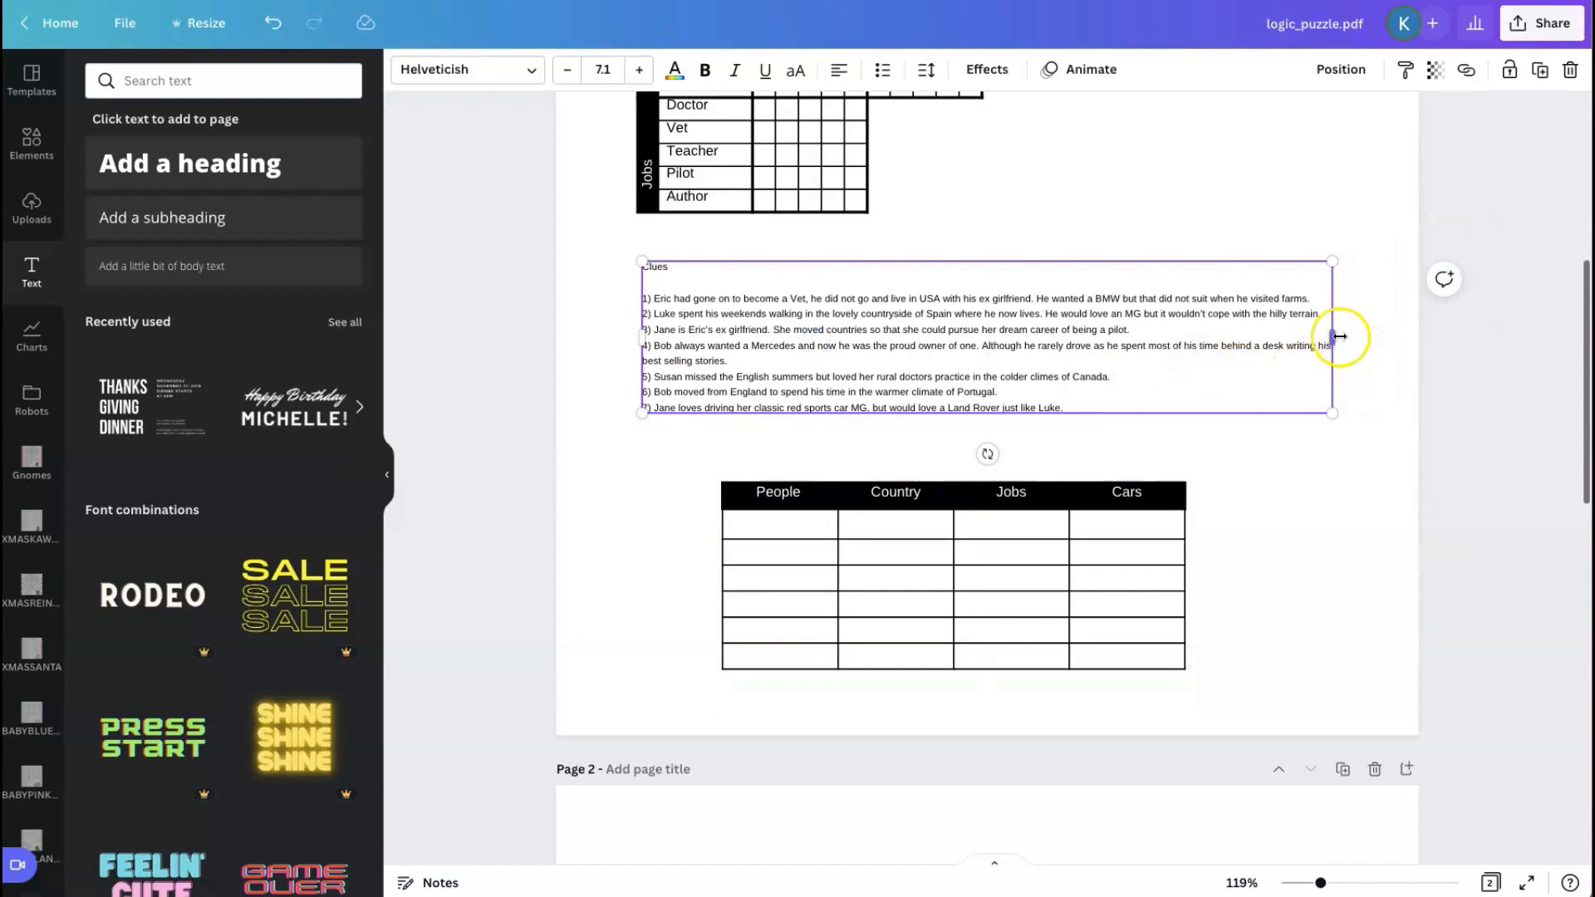
drag(1334, 336, 1404, 344)
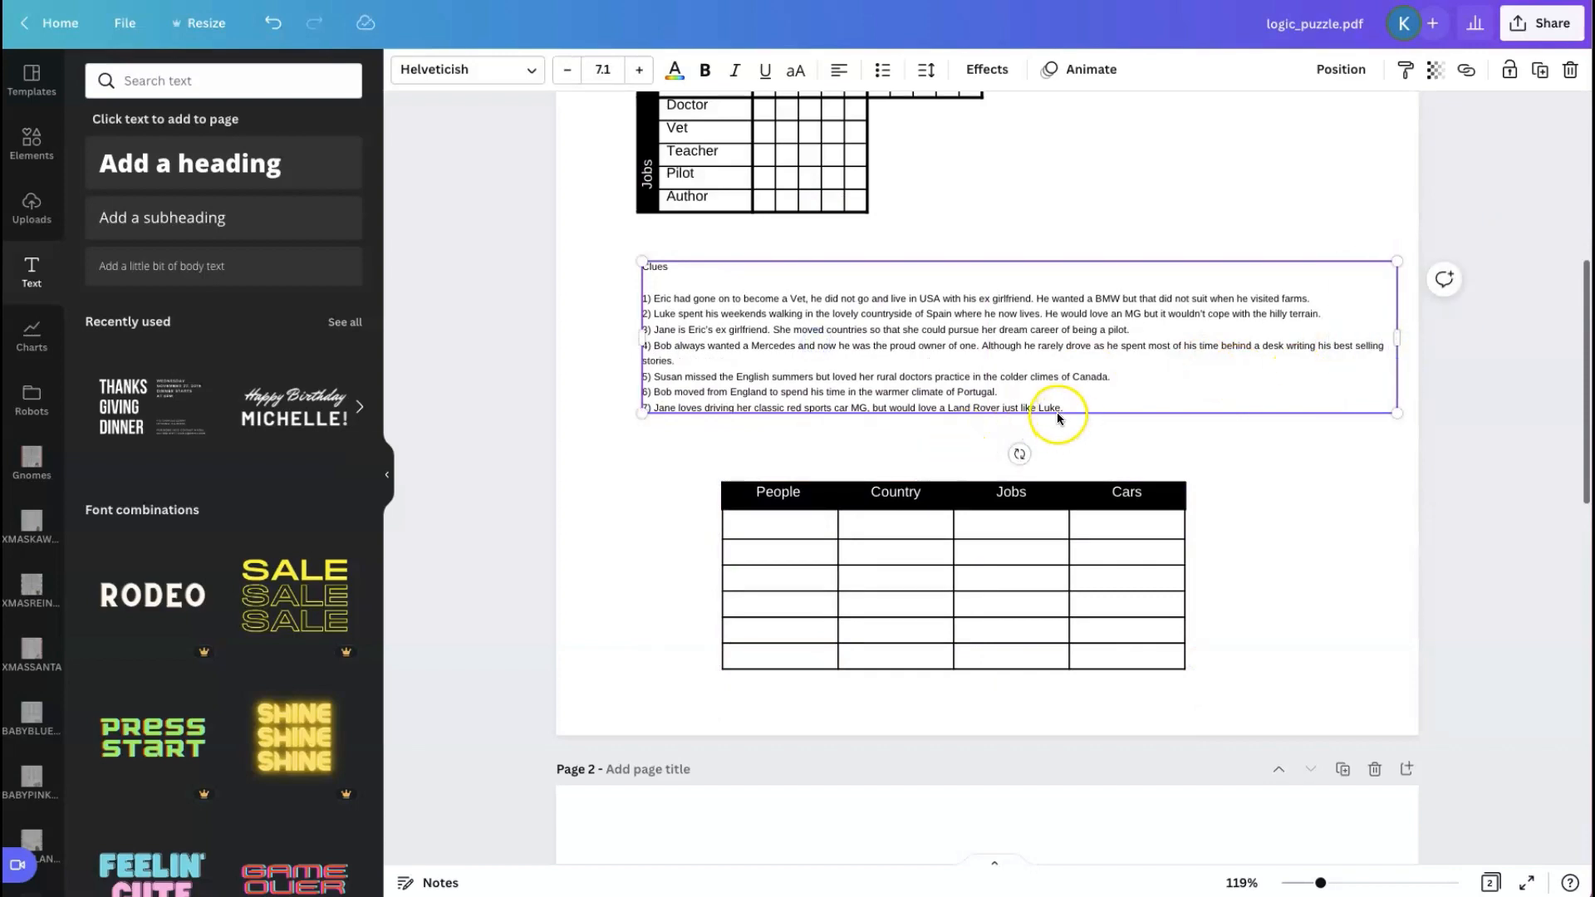
click(639, 70)
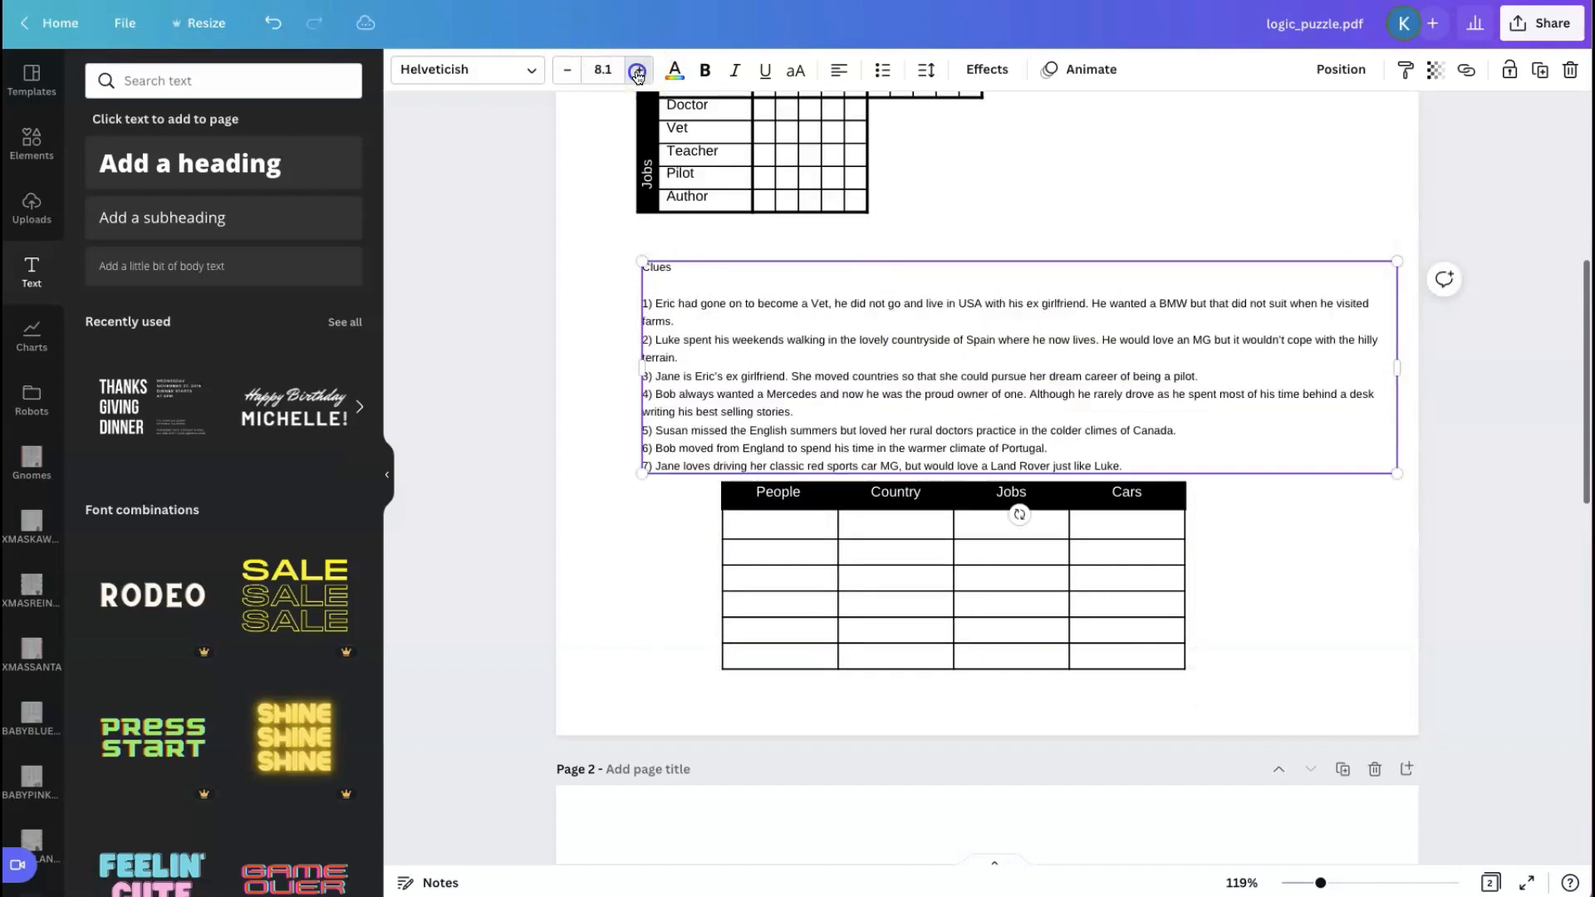
click(639, 71)
click(639, 71)
click(637, 71)
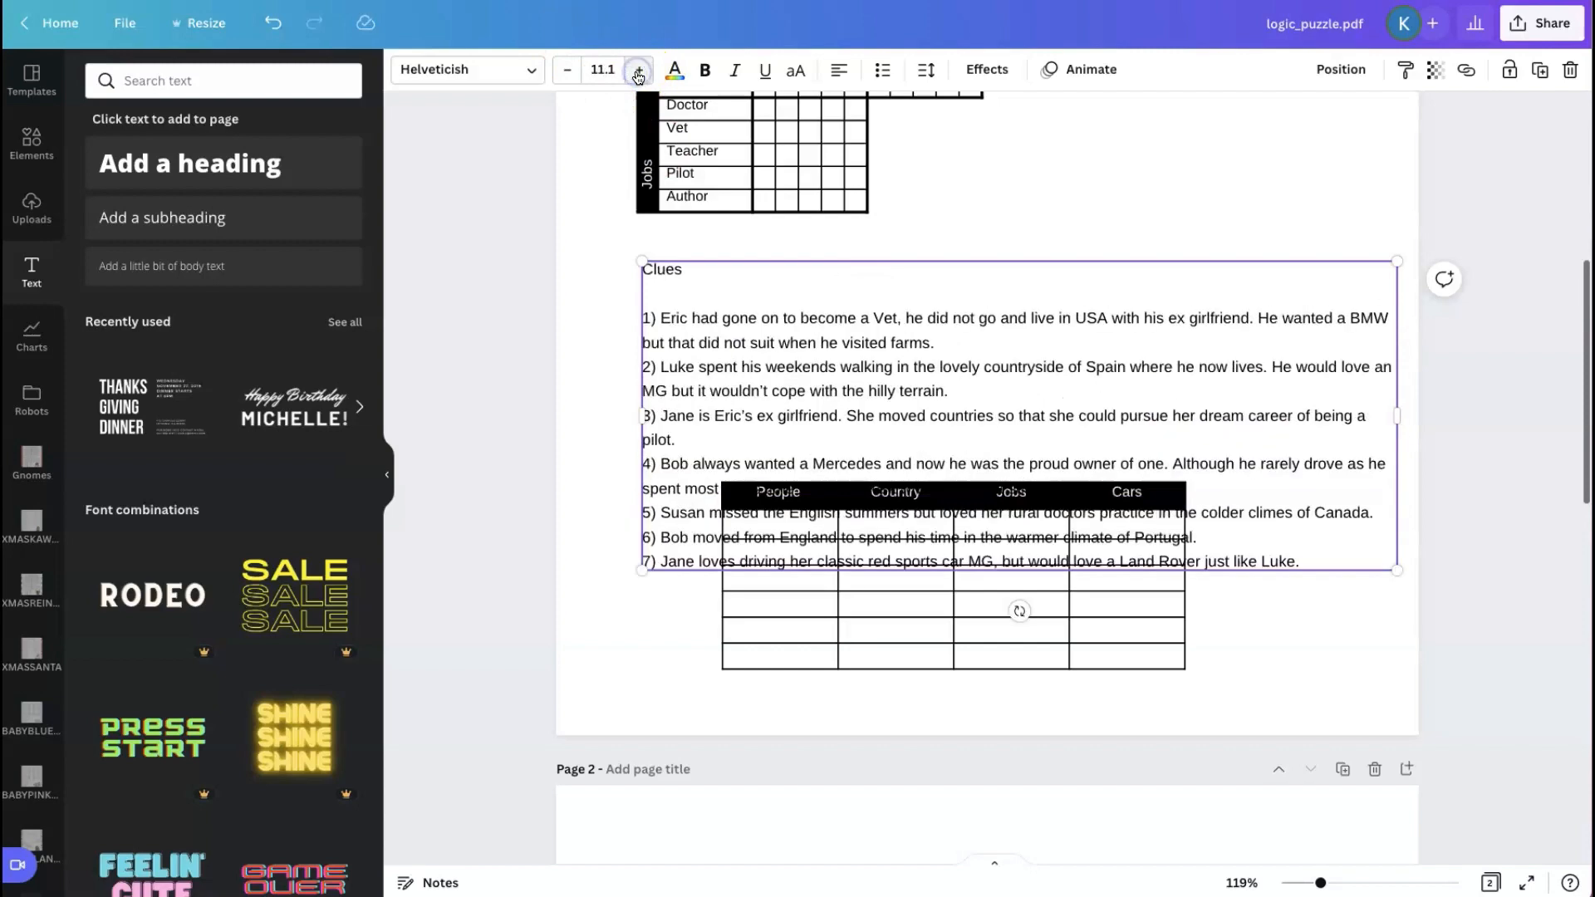
click(637, 71)
Move the clues text up off the answer table and place the table to the right of the grid's Jobs rows
scroll(1055, 349, up, 3)
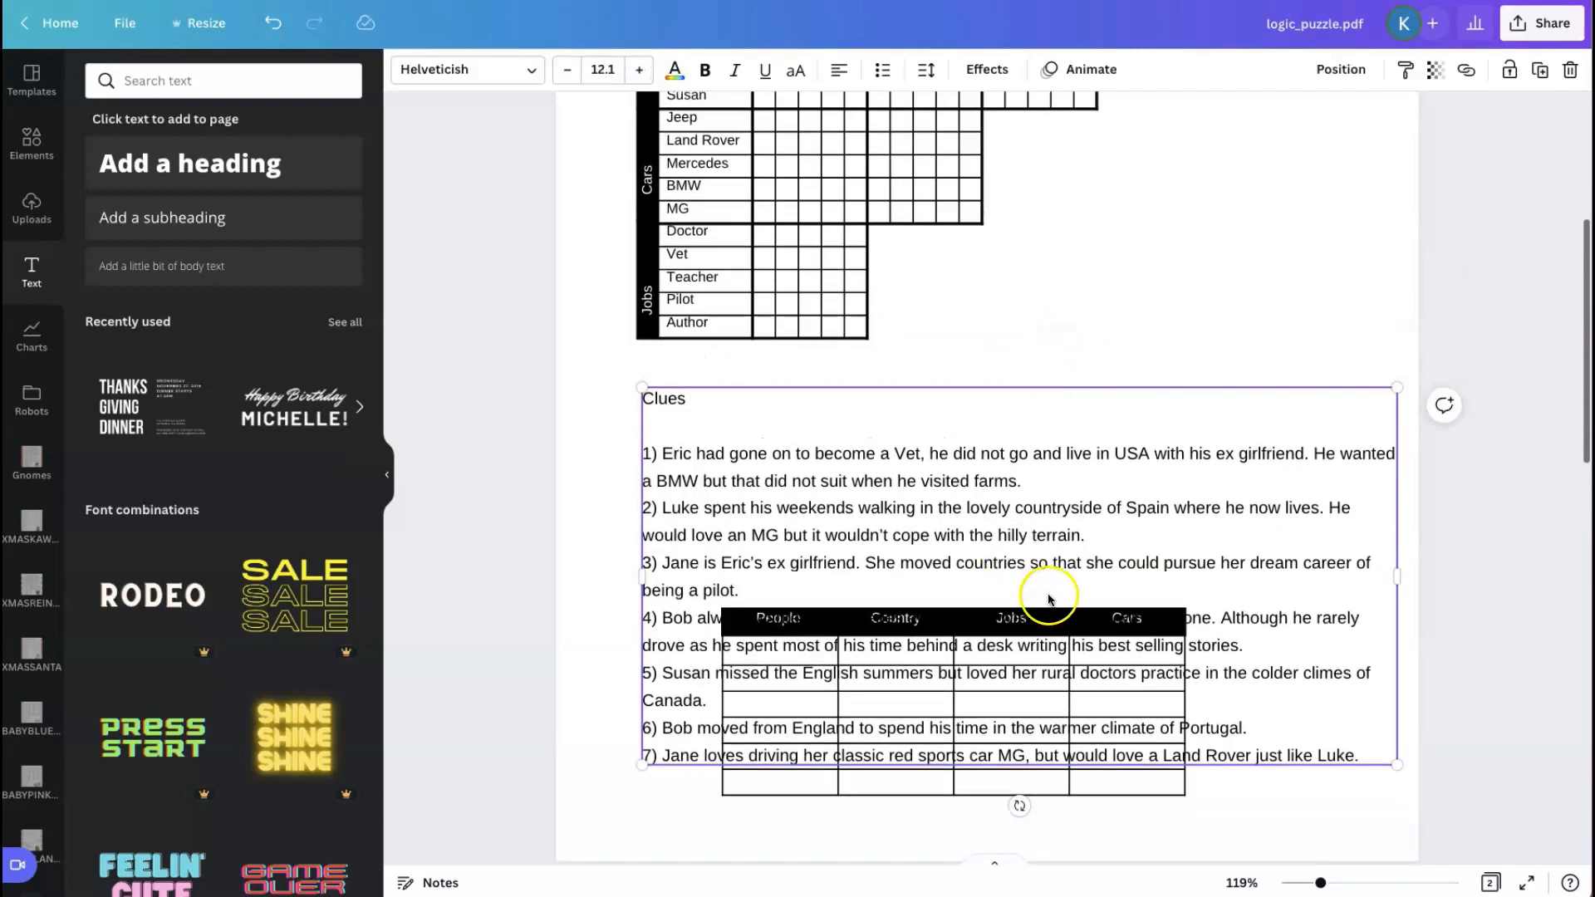
double_click(1069, 729)
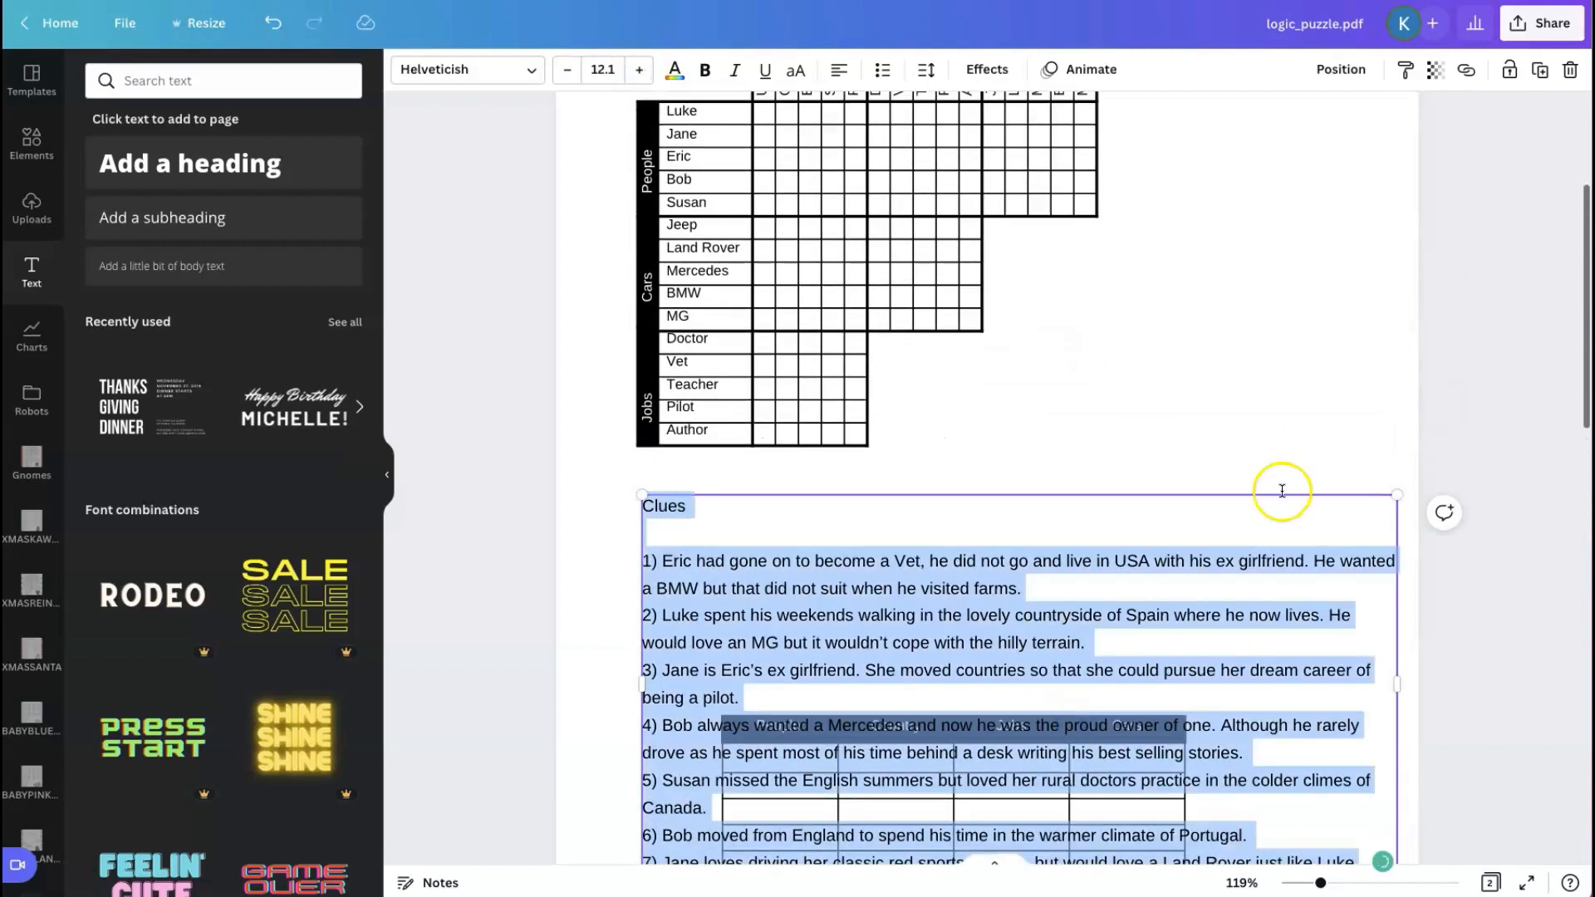
drag(1111, 495, 1104, 330)
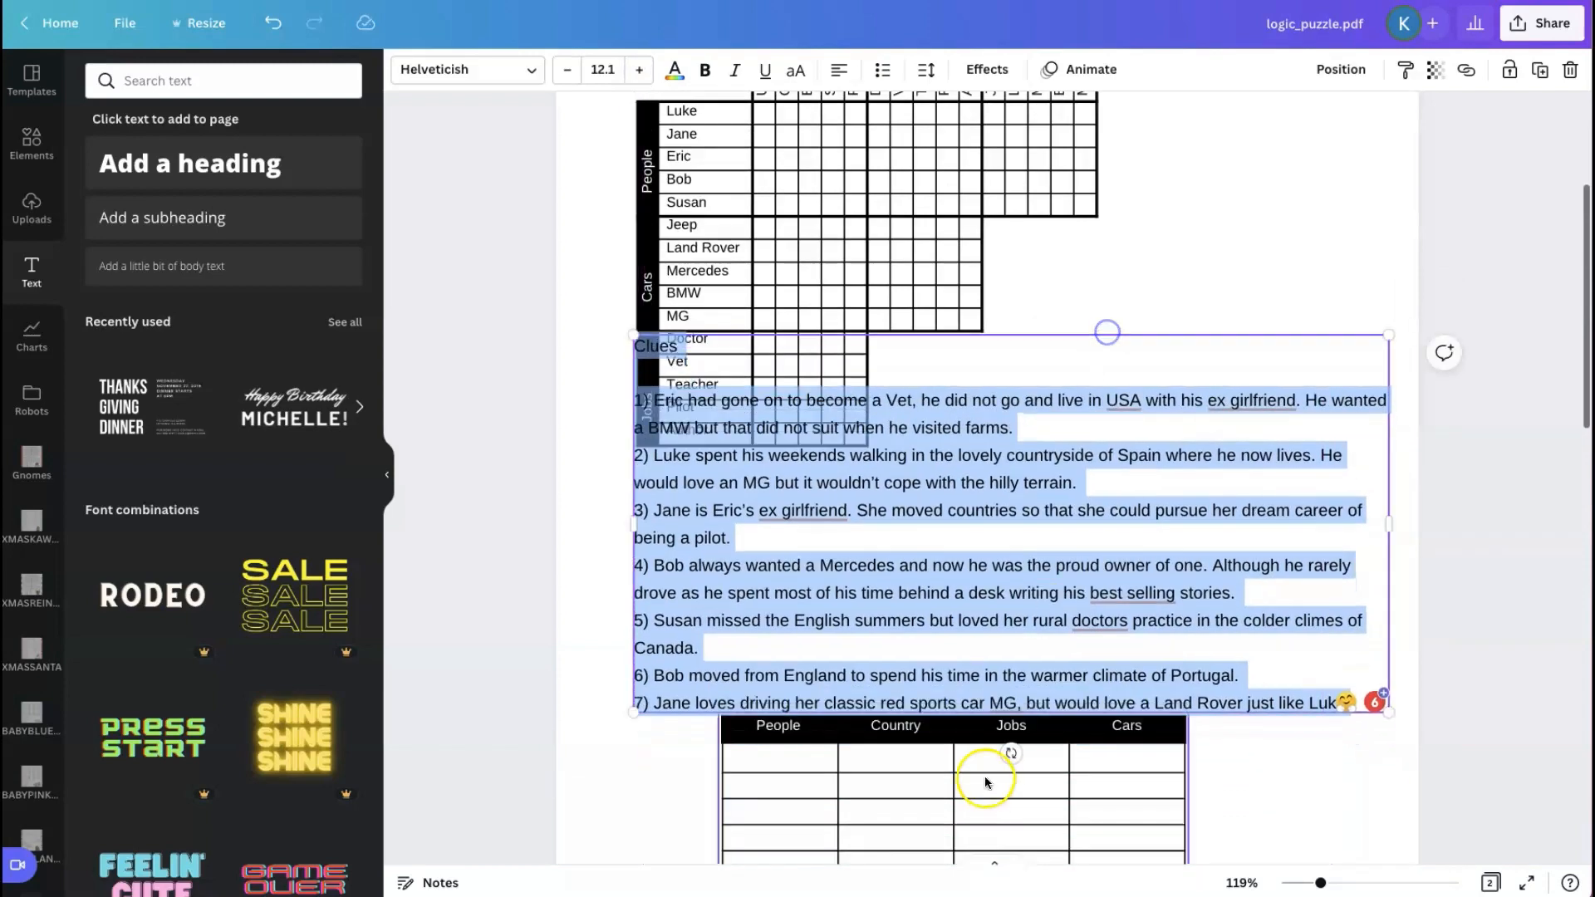
click(985, 780)
drag(963, 736, 1144, 381)
Move the clues text down into the space beneath the puzzle grid at the bottom of page 1
drag(851, 557, 844, 723)
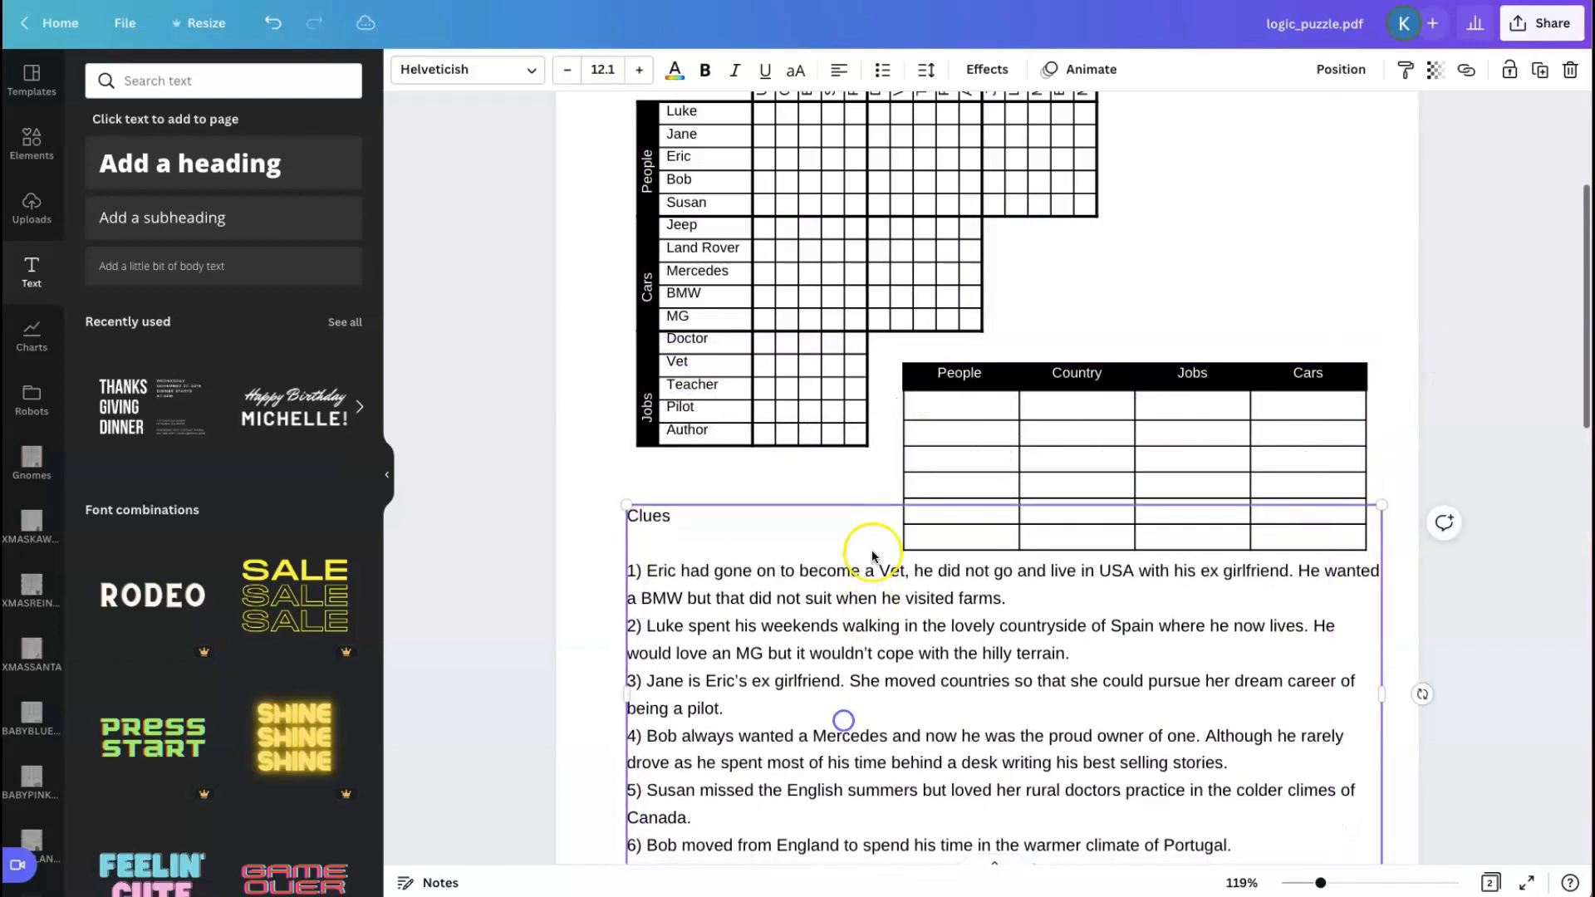
scroll(868, 561, down, 3)
drag(839, 495, 836, 512)
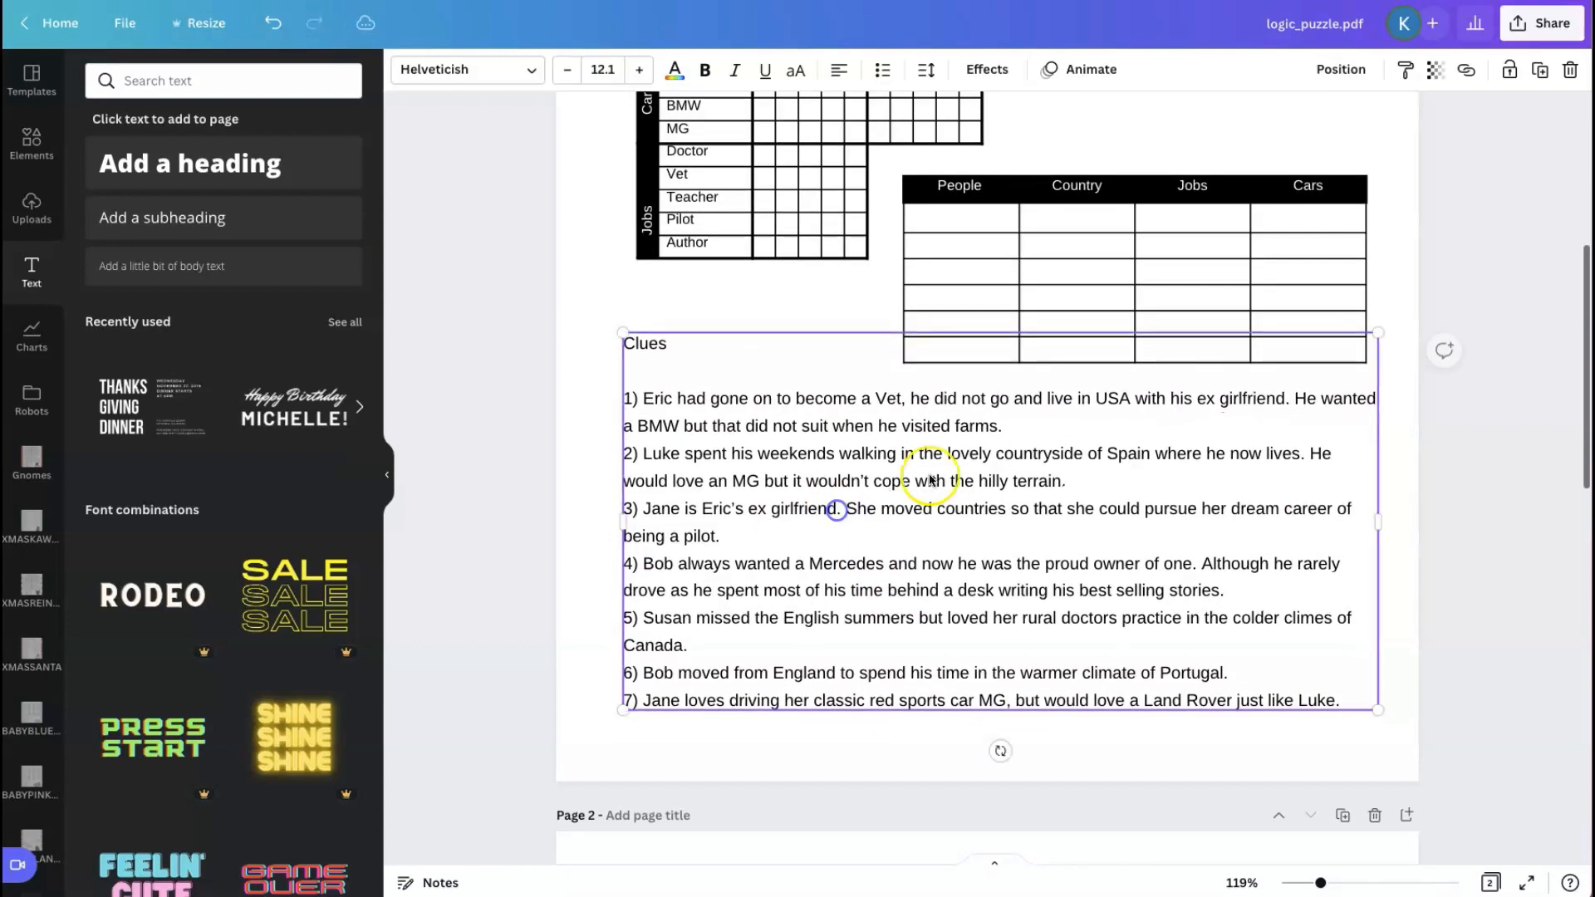
Shift the puzzle grid slightly to the right and nudge the answer table slightly up beside it
scroll(937, 473, up, 4)
drag(923, 255, 885, 267)
scroll(939, 259, up, 2)
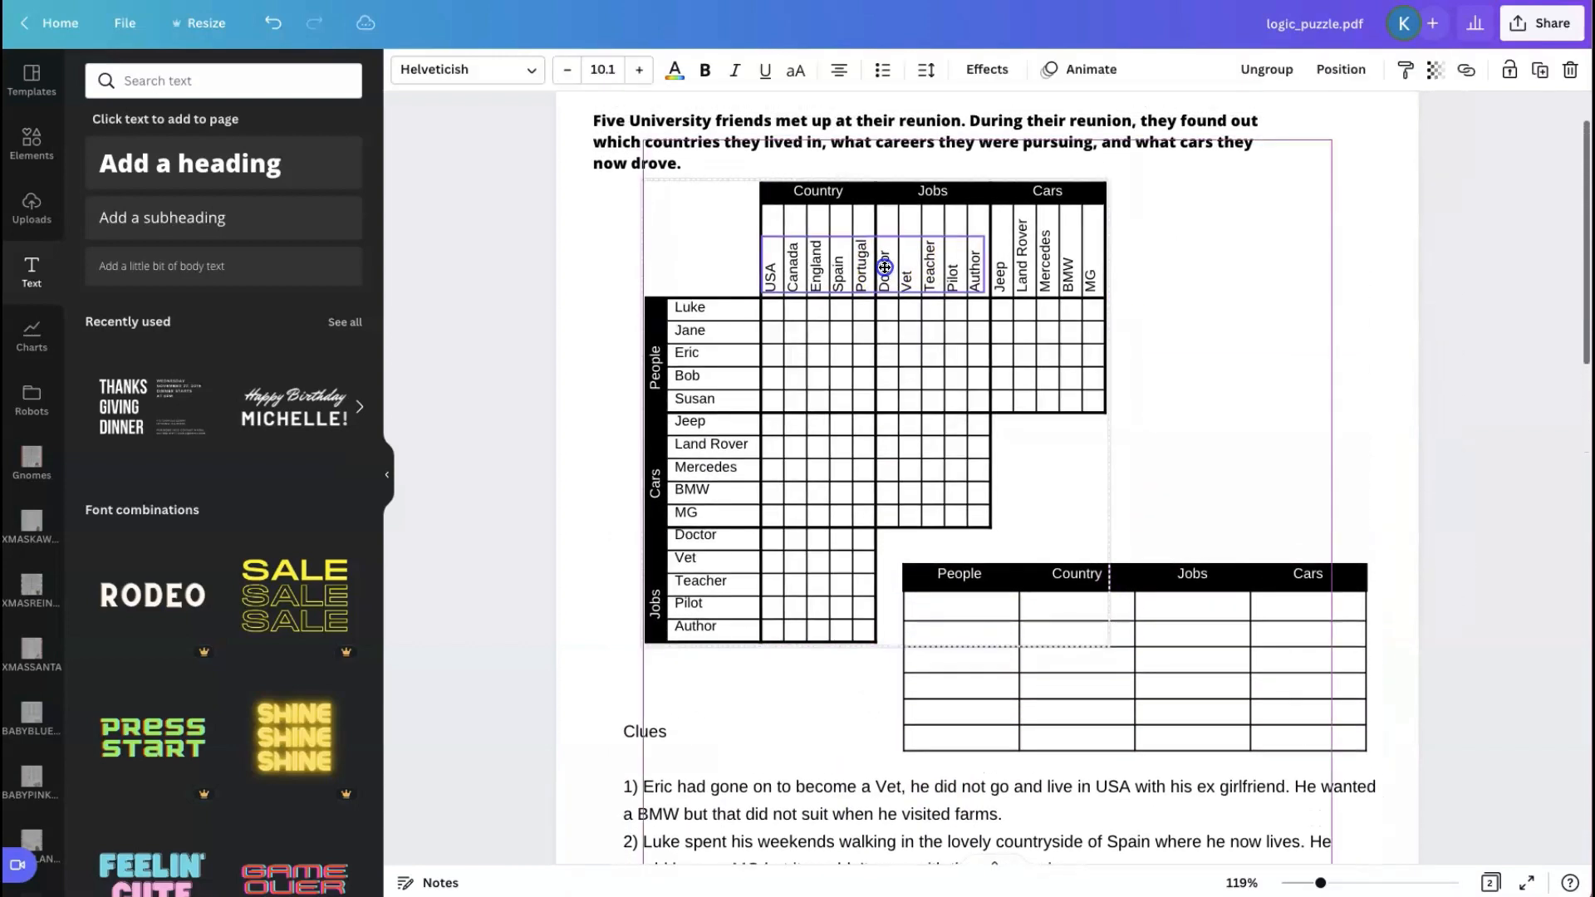
drag(1247, 635, 1247, 624)
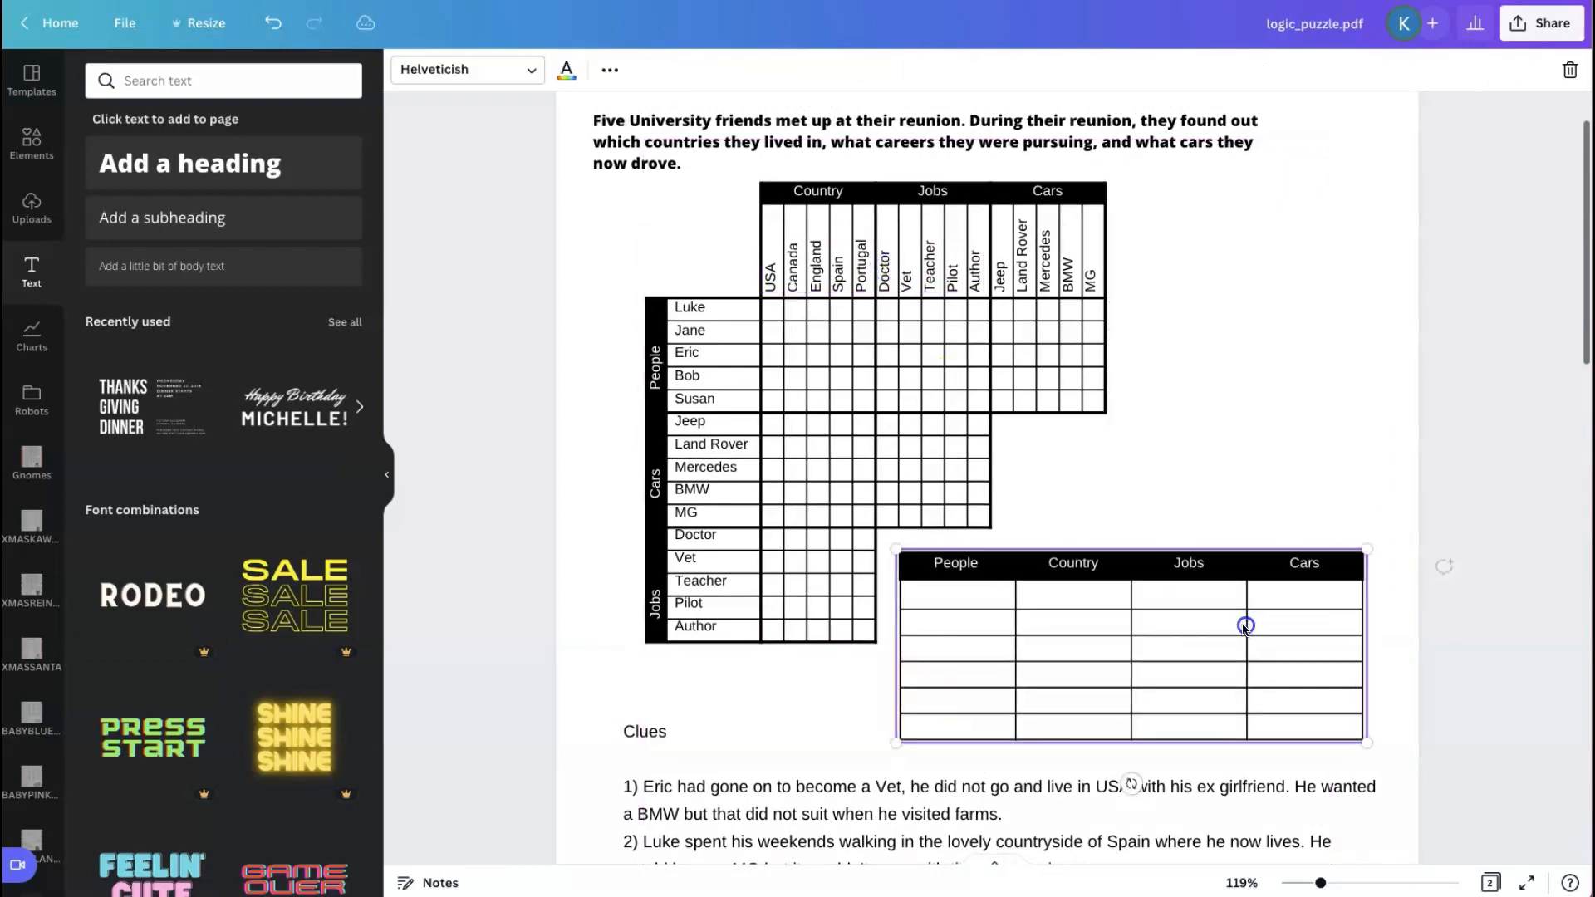
Move the introduction text right so its left edge lines up with the puzzle grid, and check the page layout
scroll(960, 338, down, 2)
scroll(860, 336, up, 3)
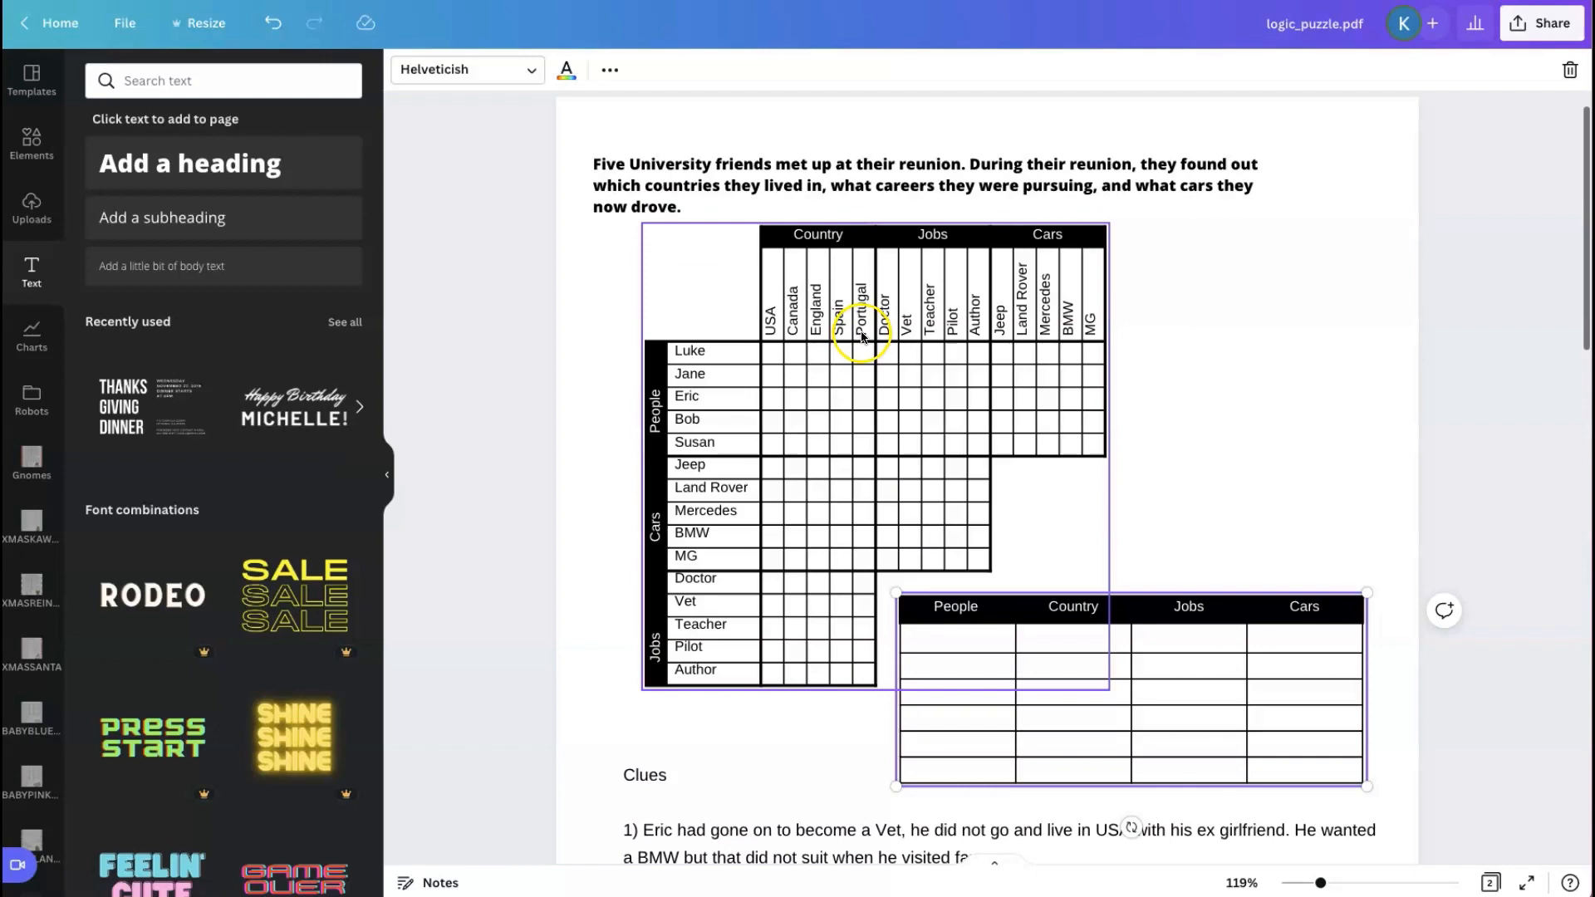
drag(1034, 163, 1082, 163)
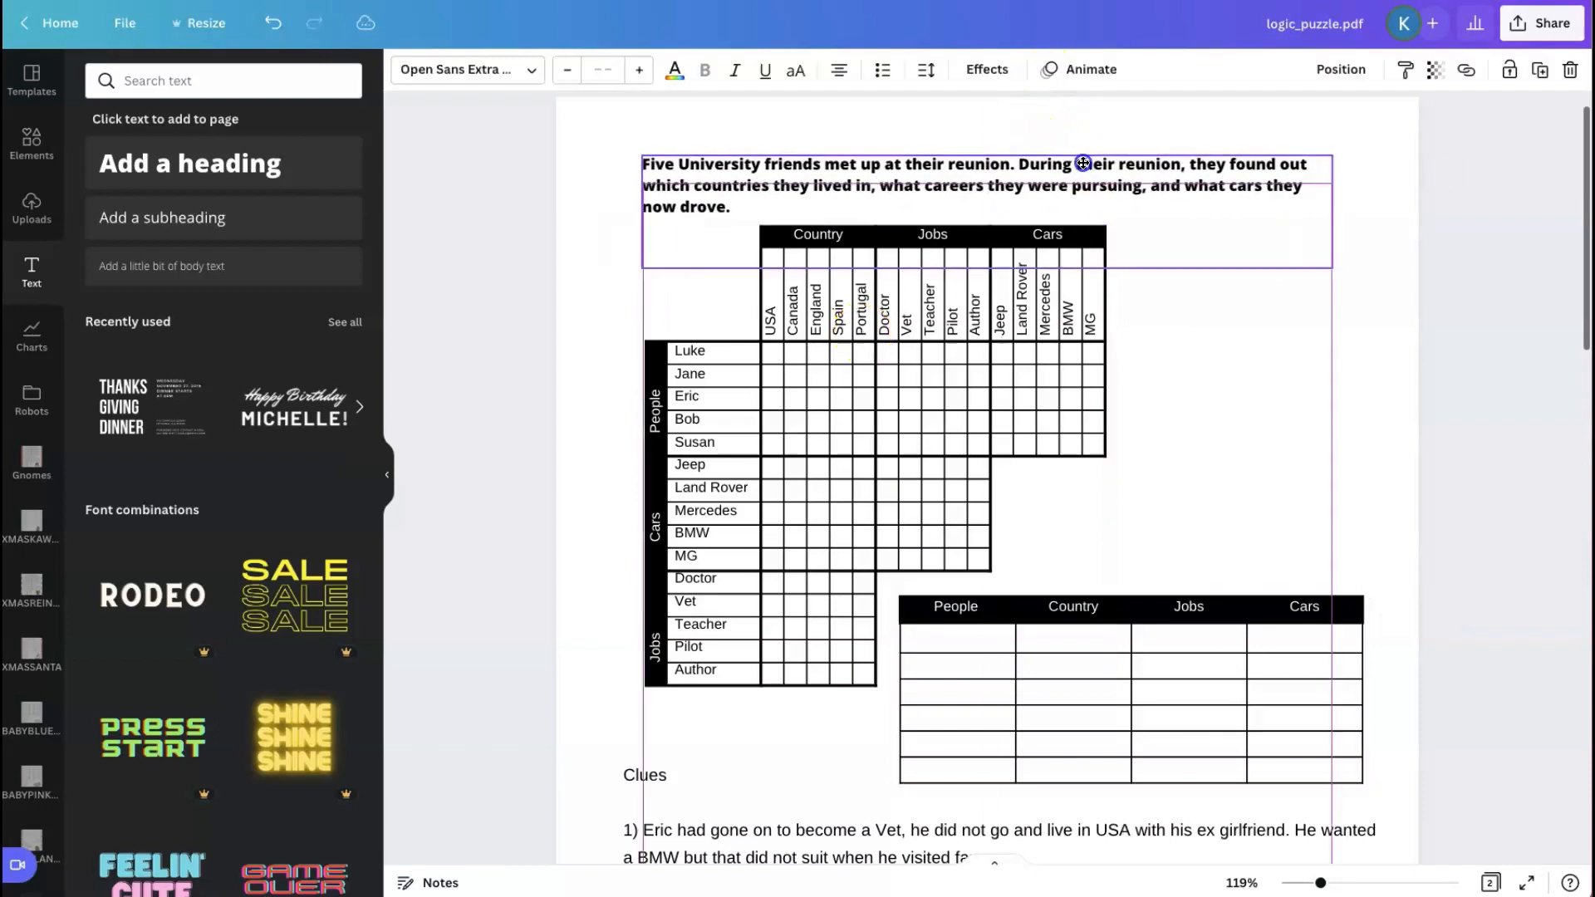
scroll(997, 435, down, 1)
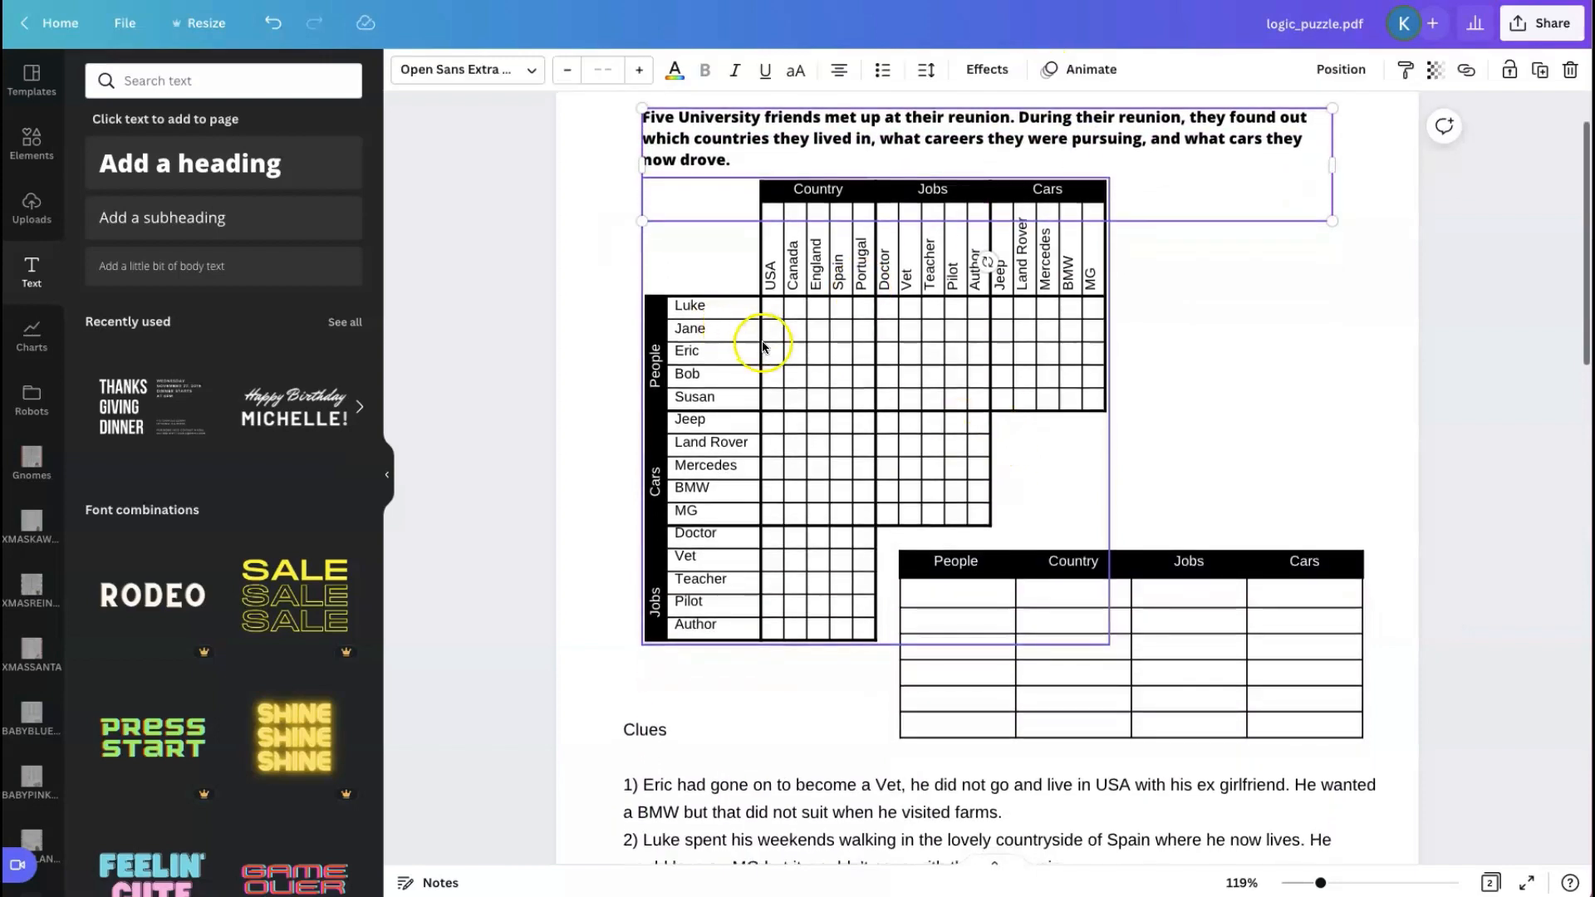
scroll(764, 346, down, 3)
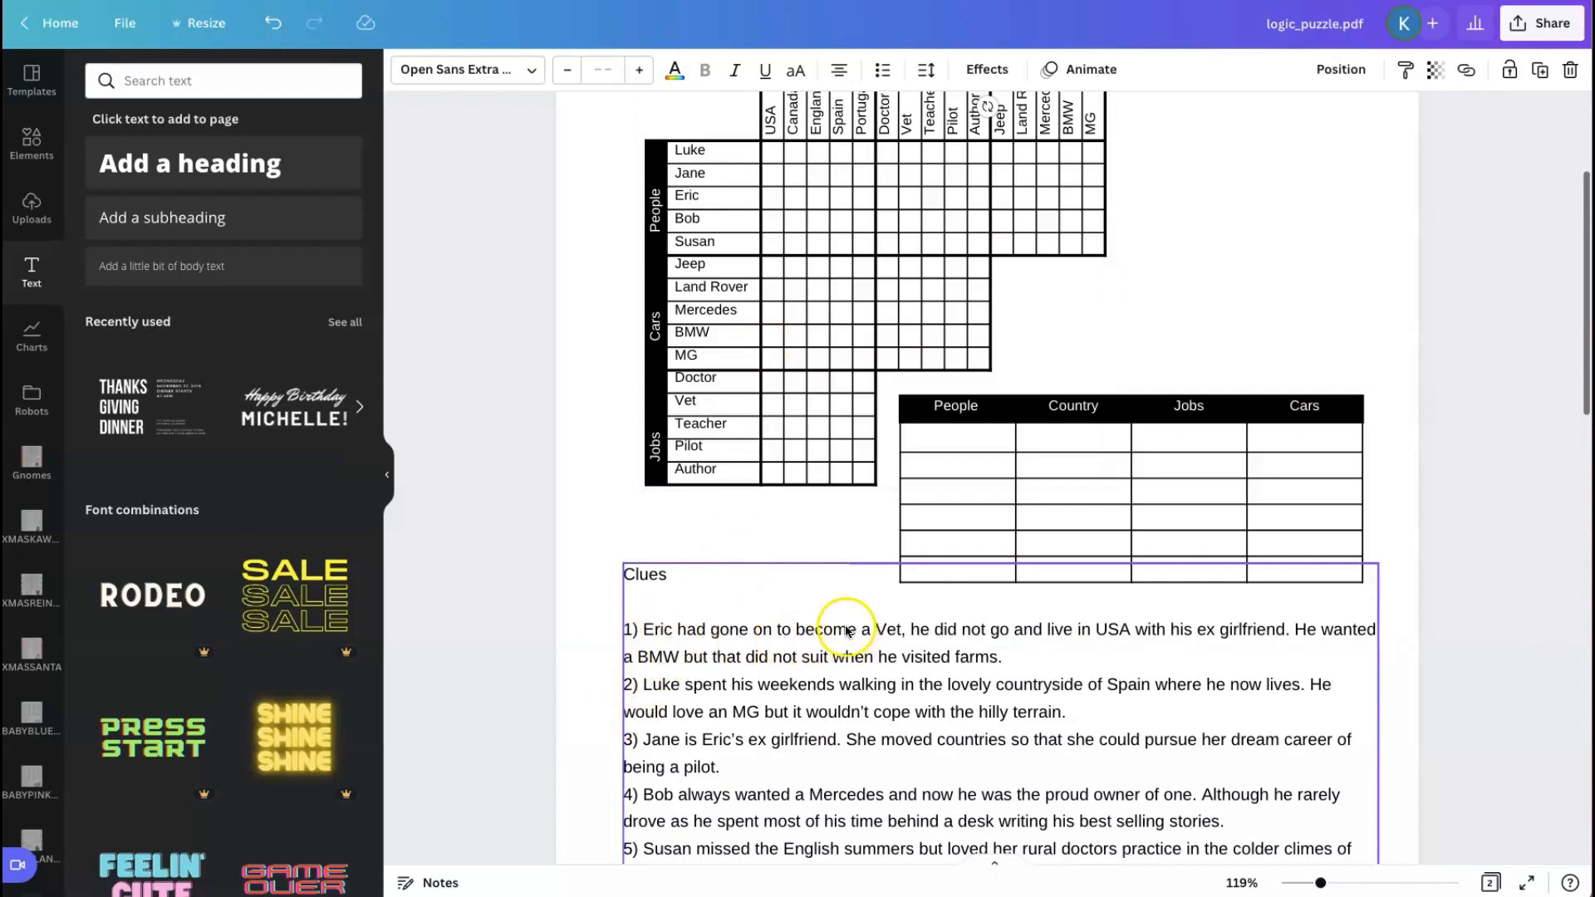
scroll(933, 195, up, 1)
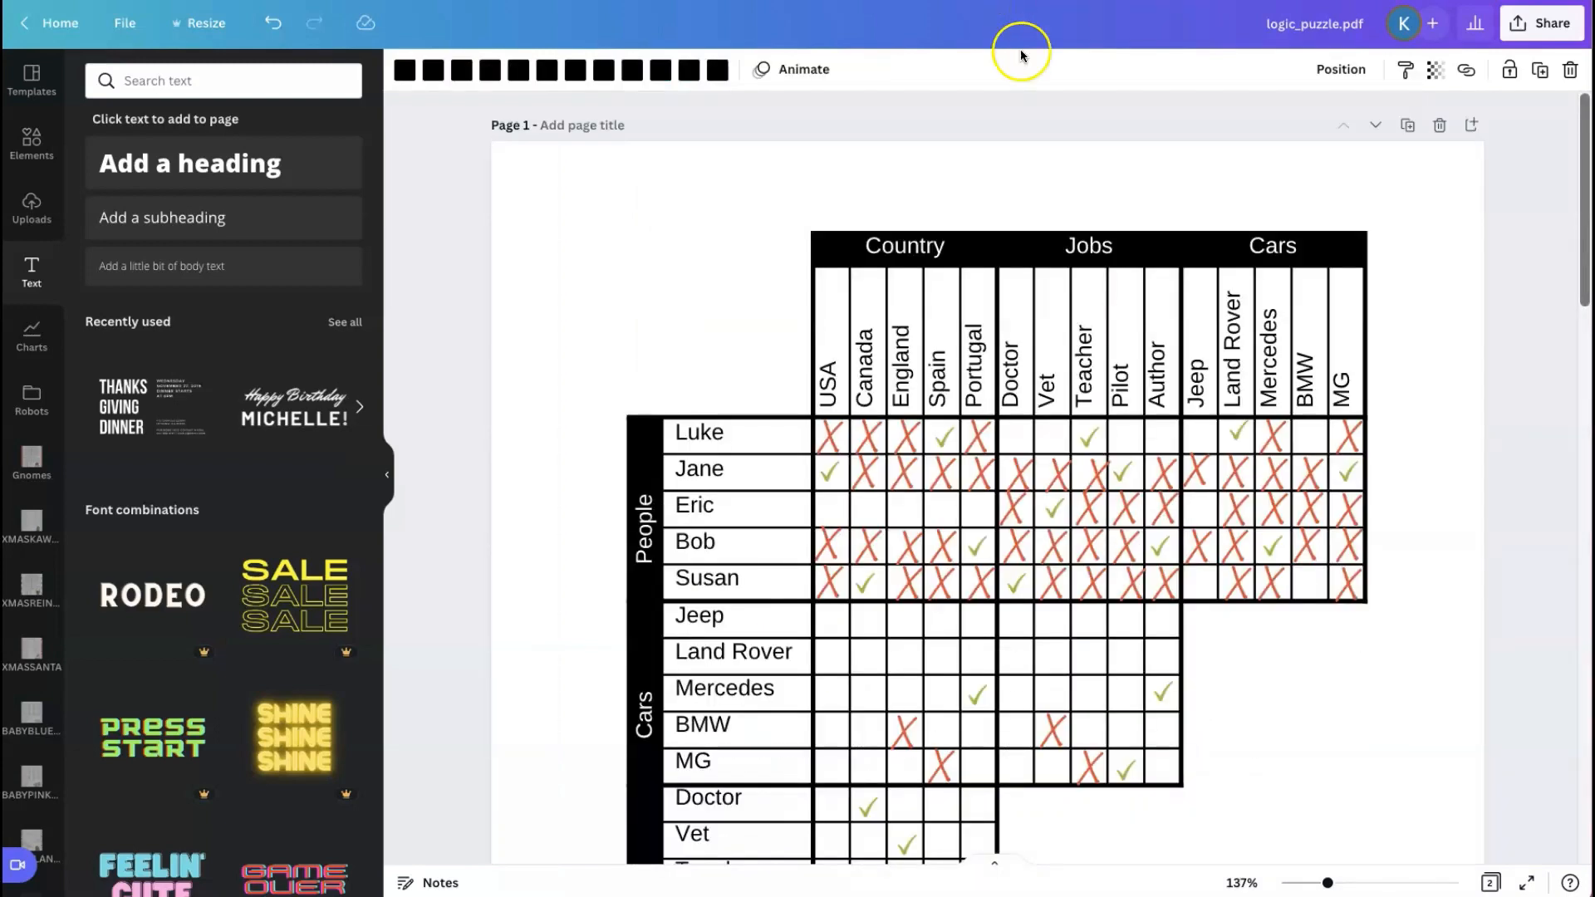
Bring the clues document in front of the marked solution grid and move its window below the grid's People rows
scroll(1219, 333, down, 4)
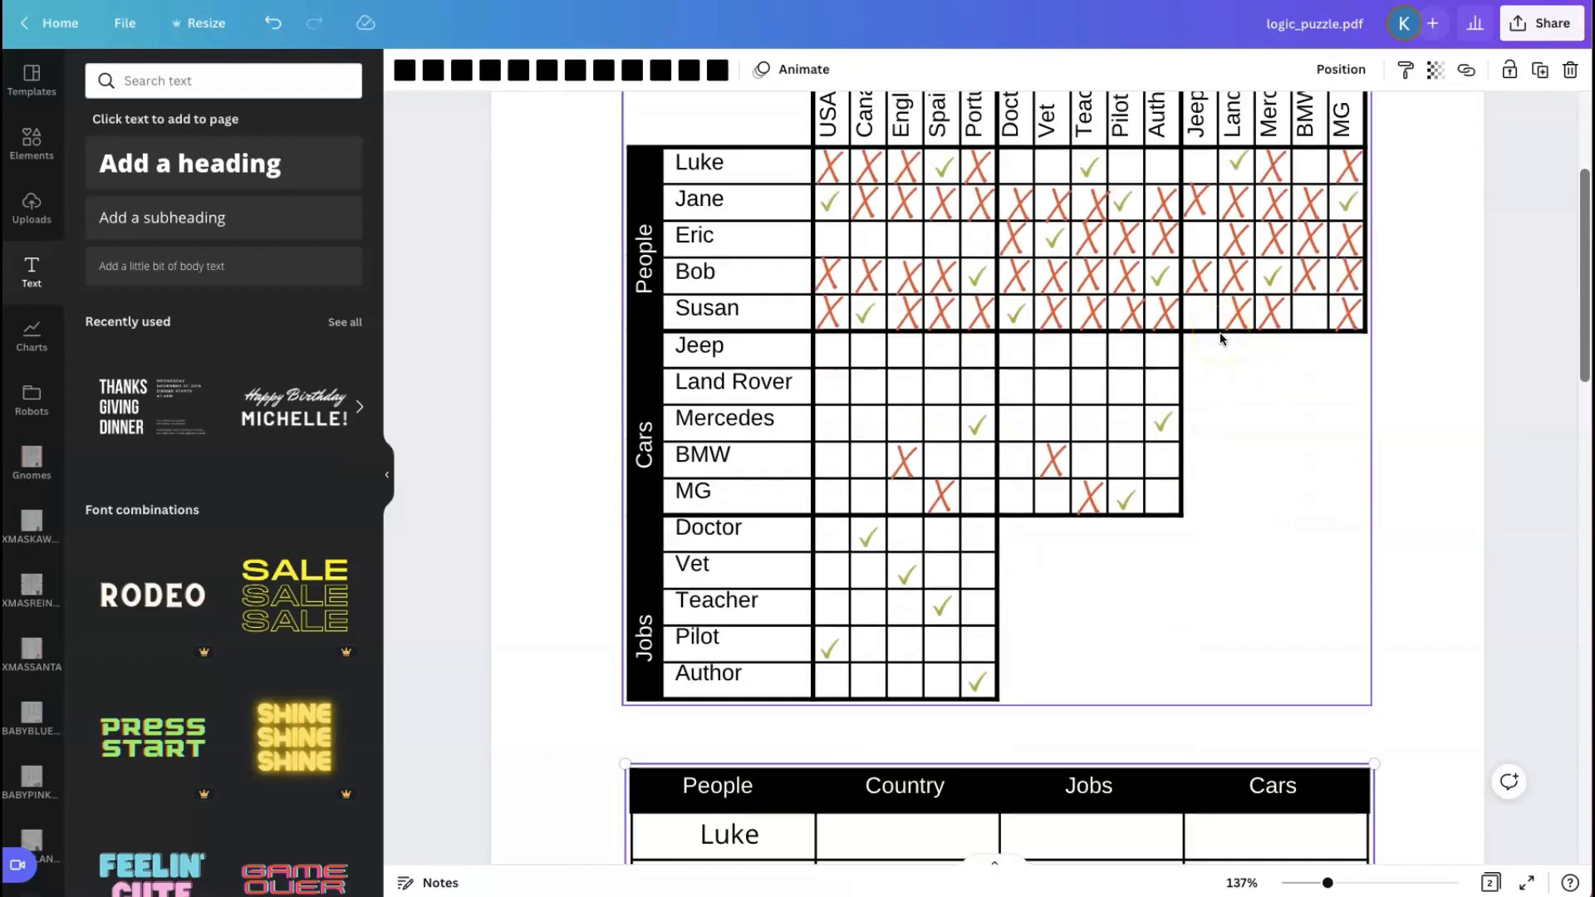
scroll(1220, 335, down, 1)
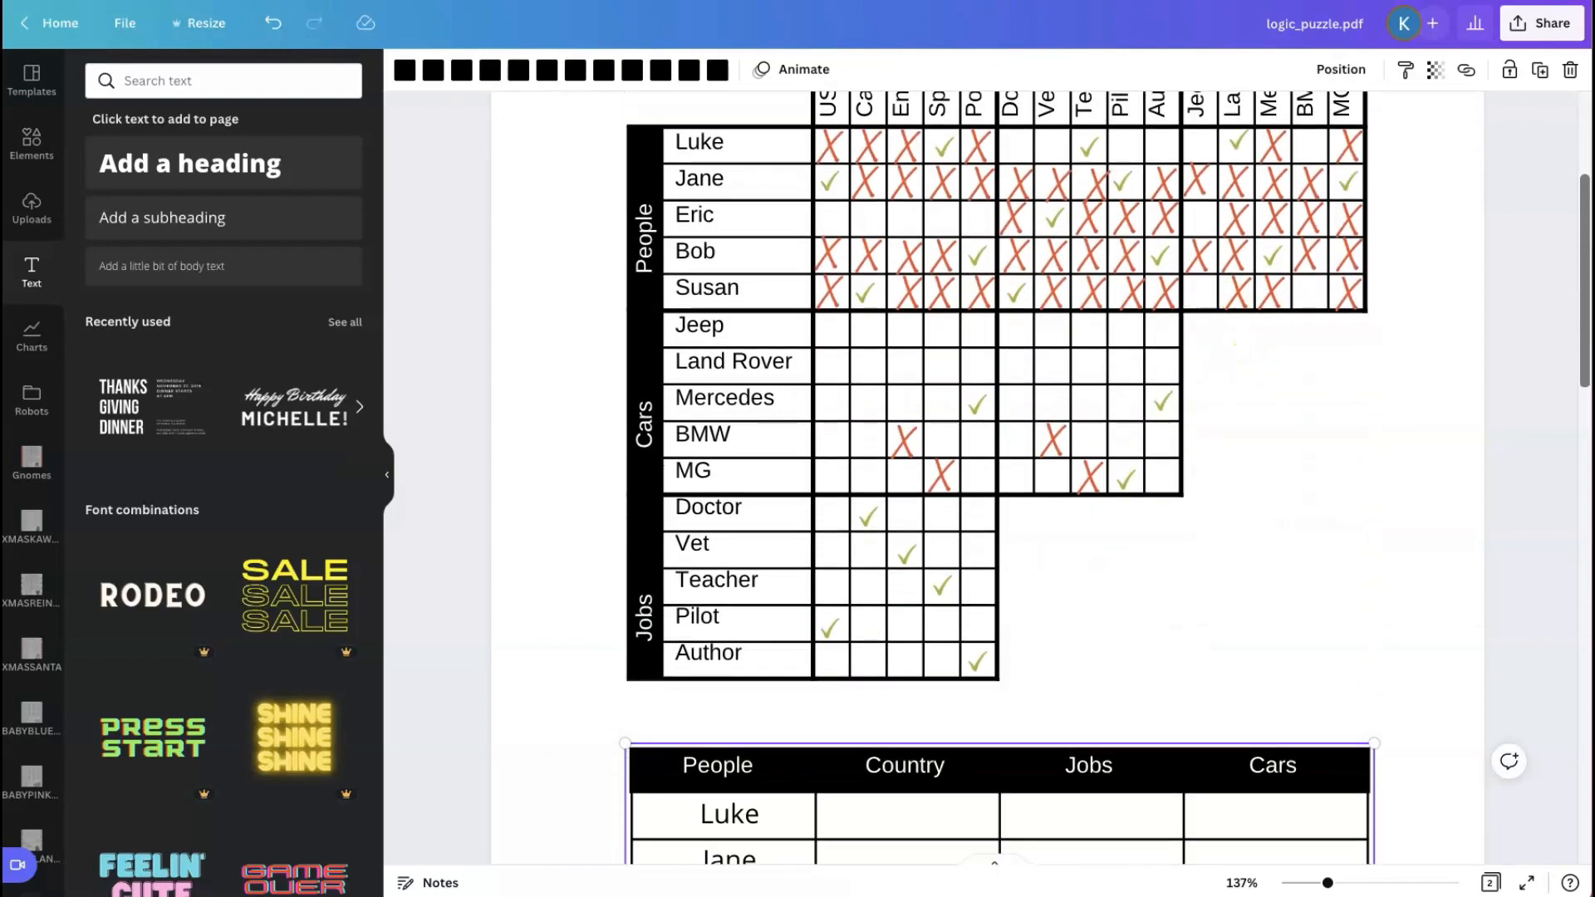
key(super+Tab)
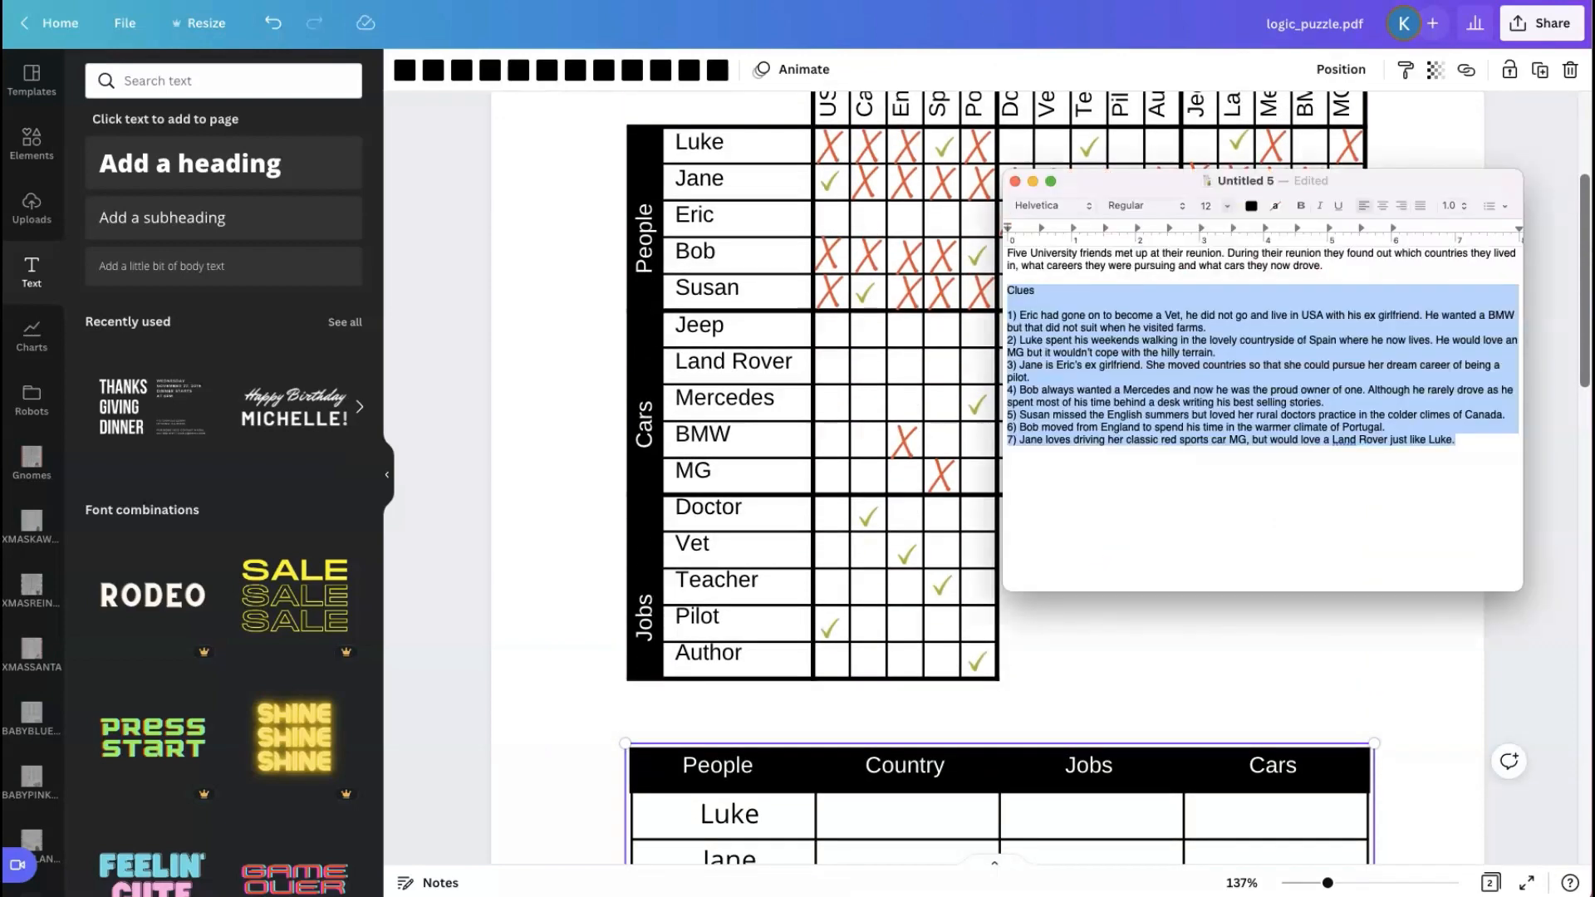
drag(1352, 168, 1359, 464)
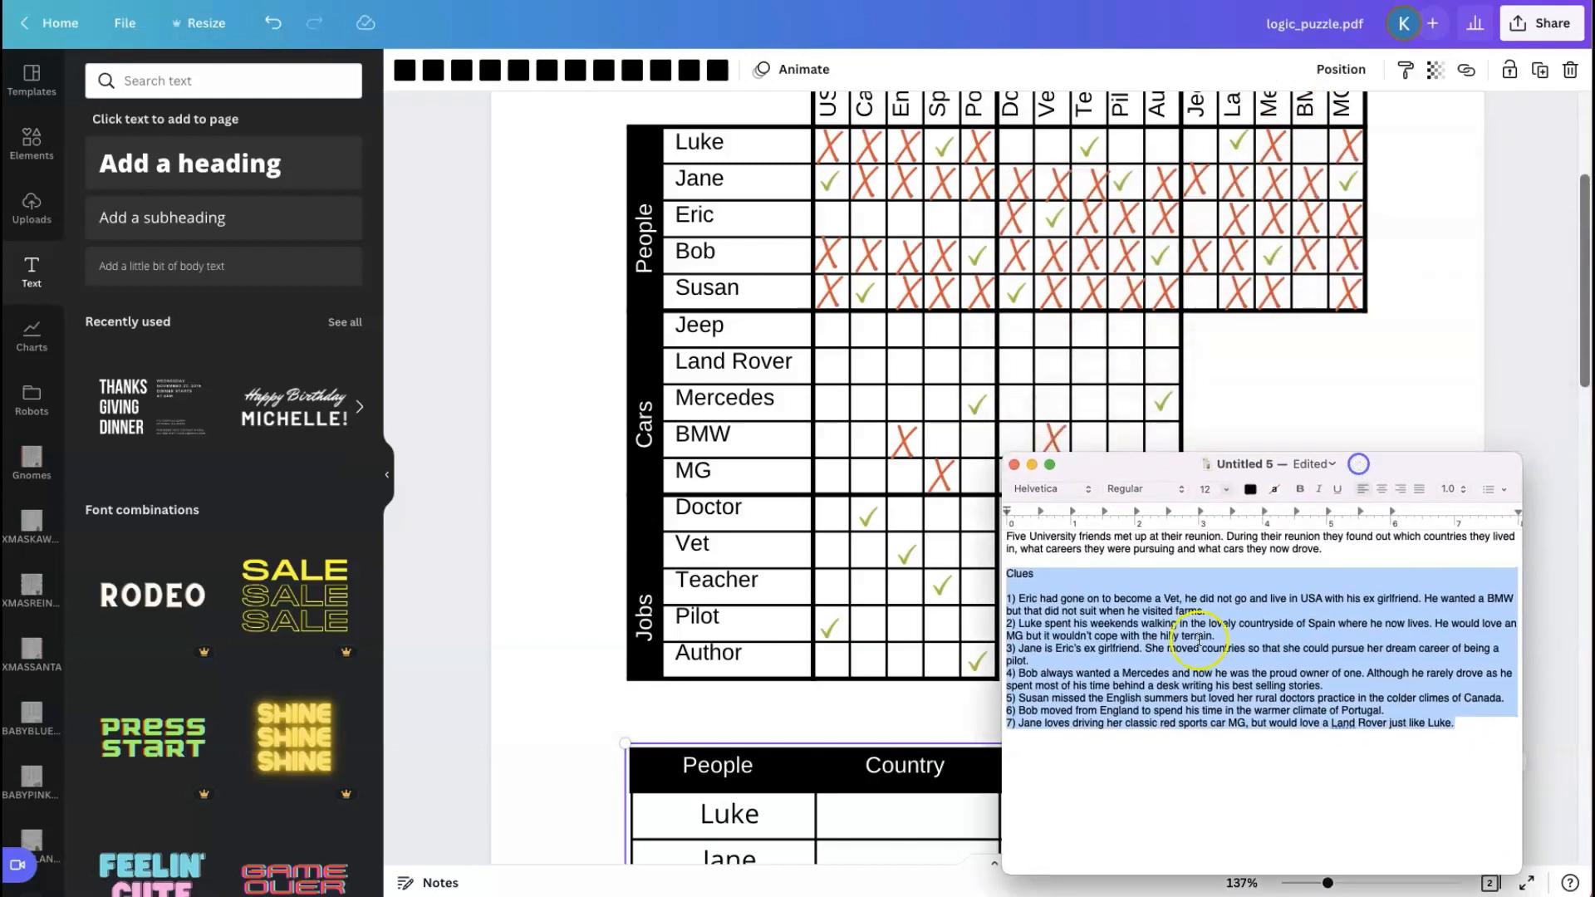
Copy a red X from the solution grid's second People row into the first People row's Vet cell
click(1162, 593)
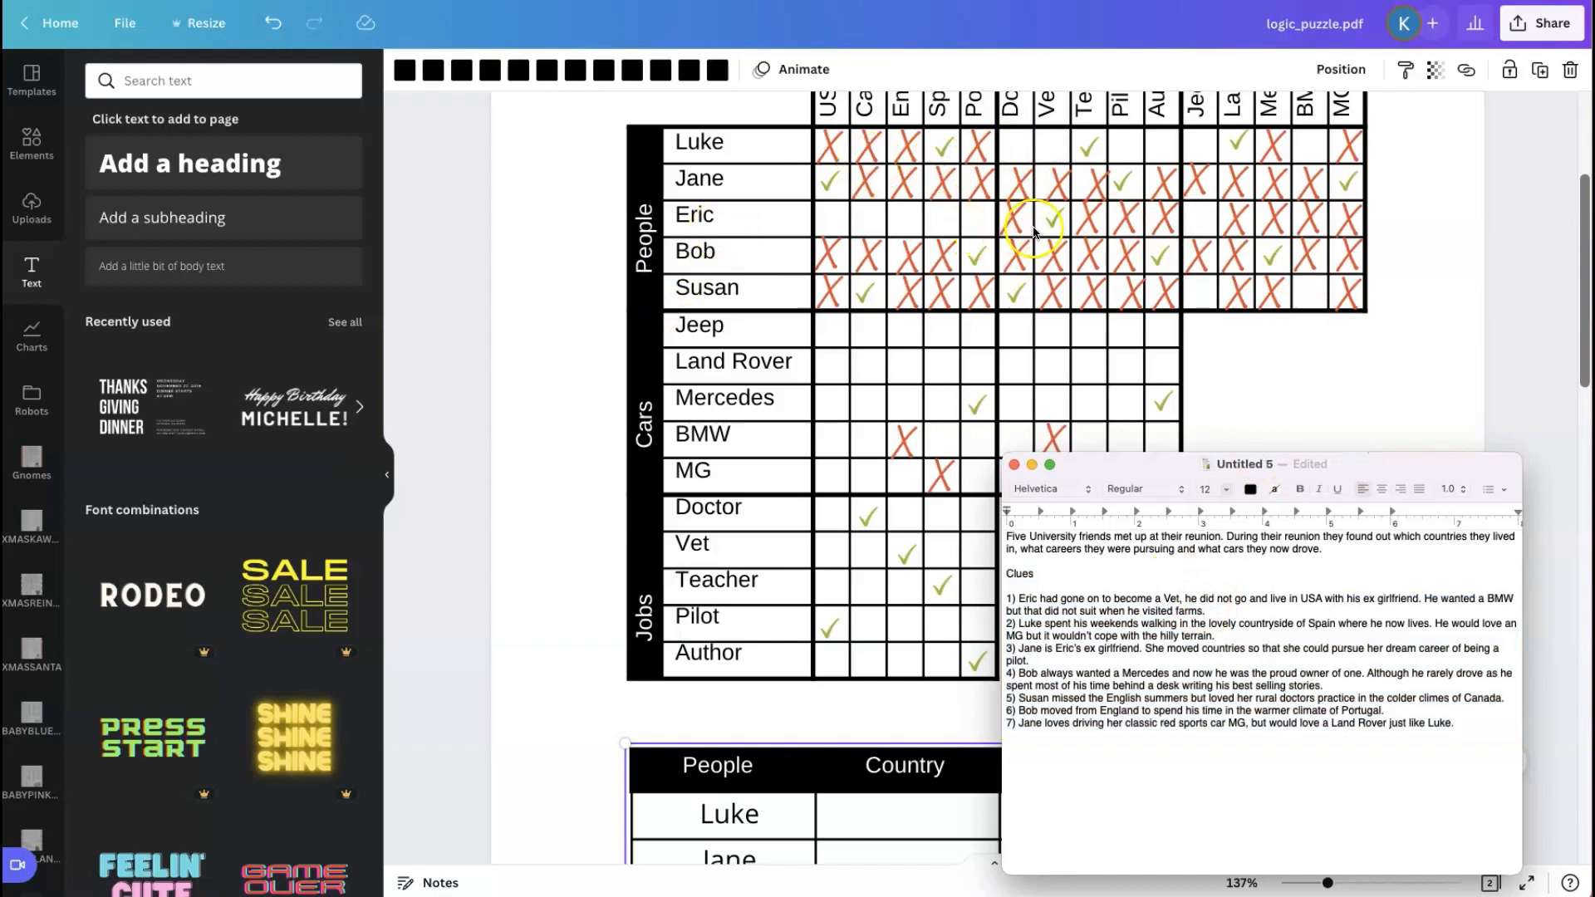
scroll(1055, 232, up, 3)
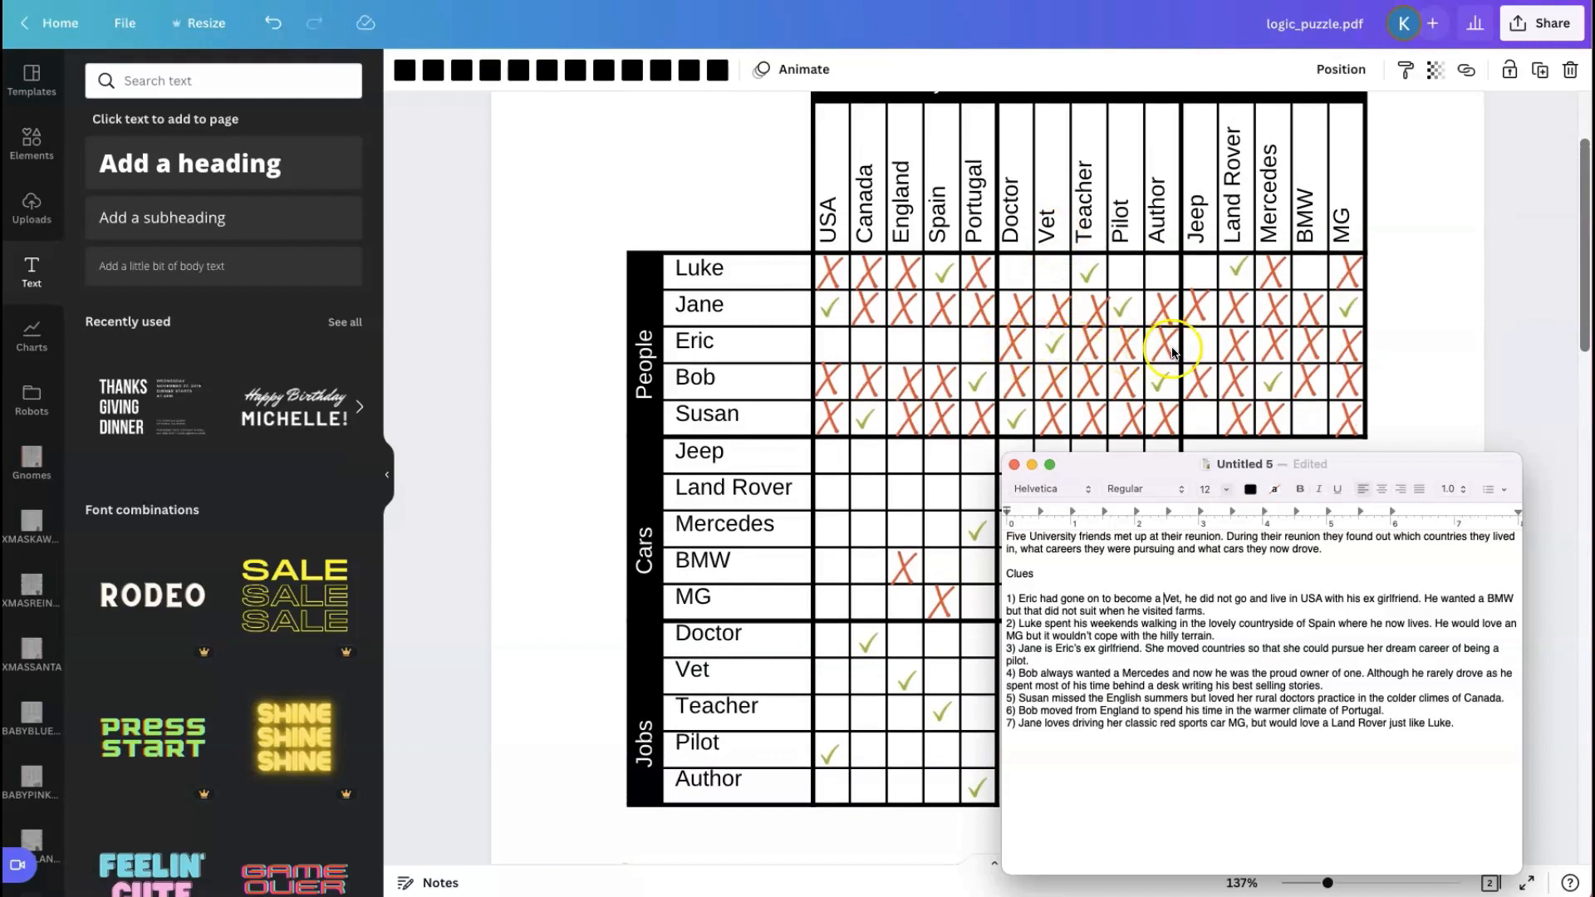
click(1060, 305)
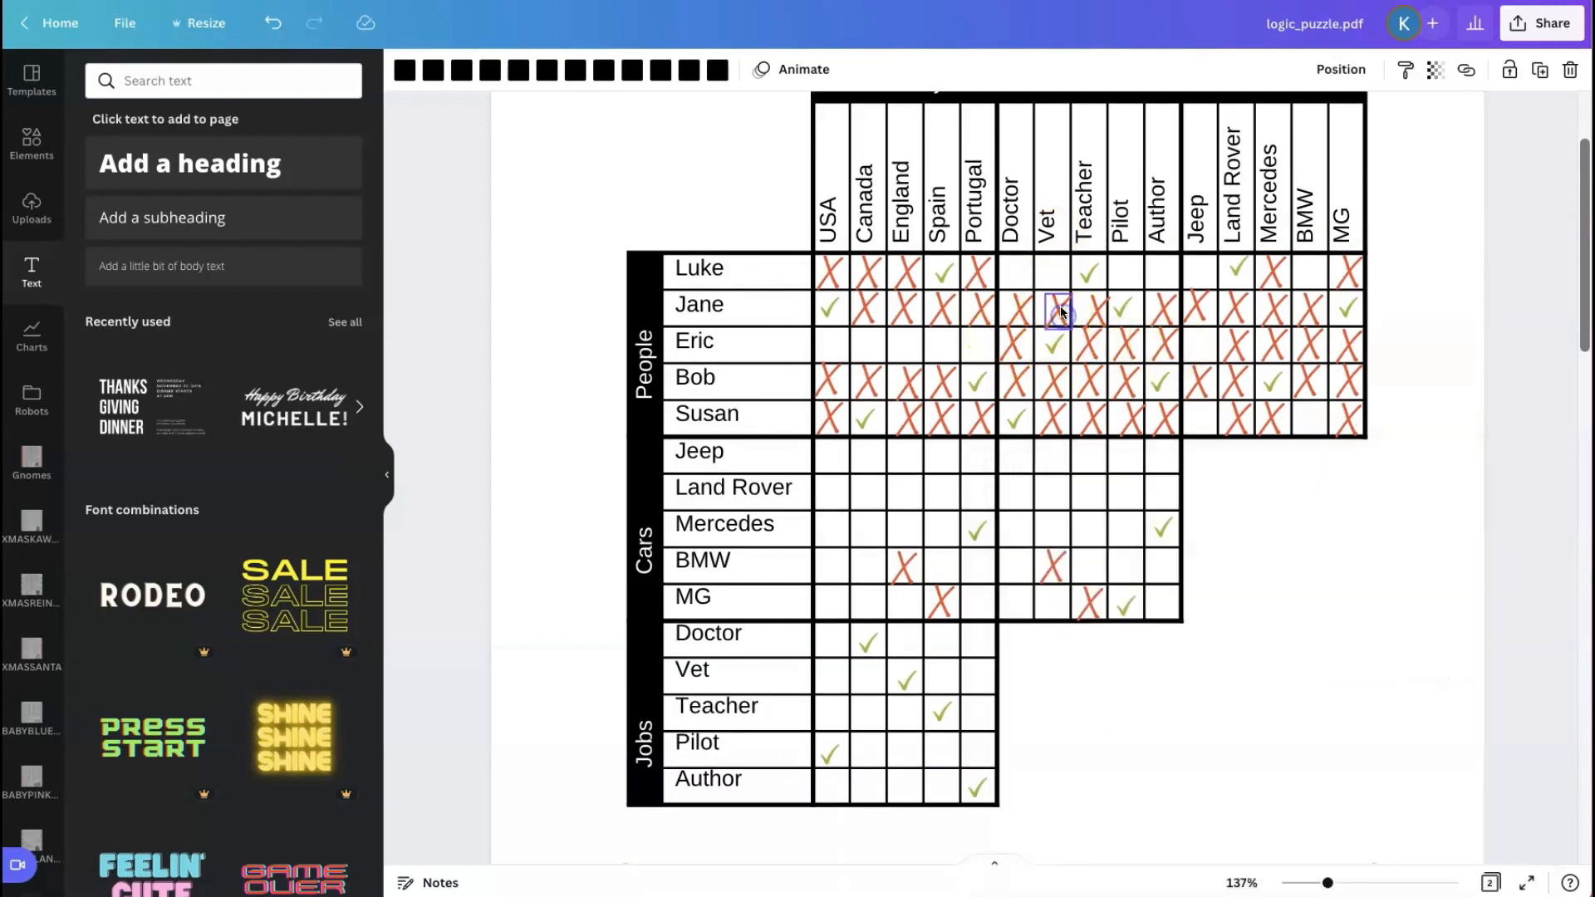
click(1057, 316)
key(ctrl+d)
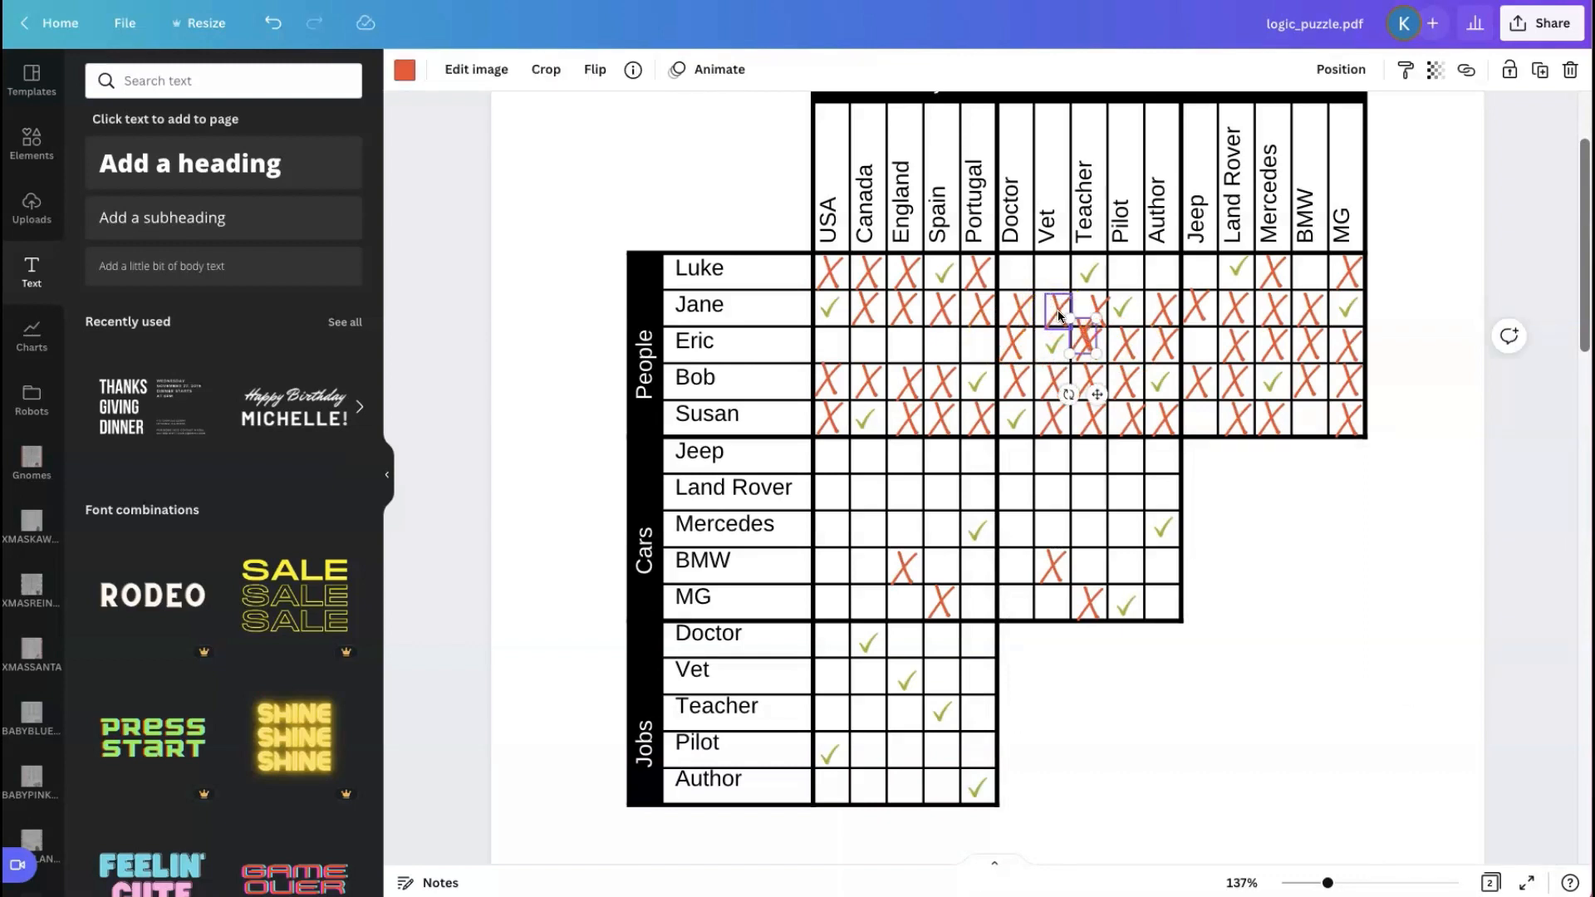
drag(1090, 334, 1060, 271)
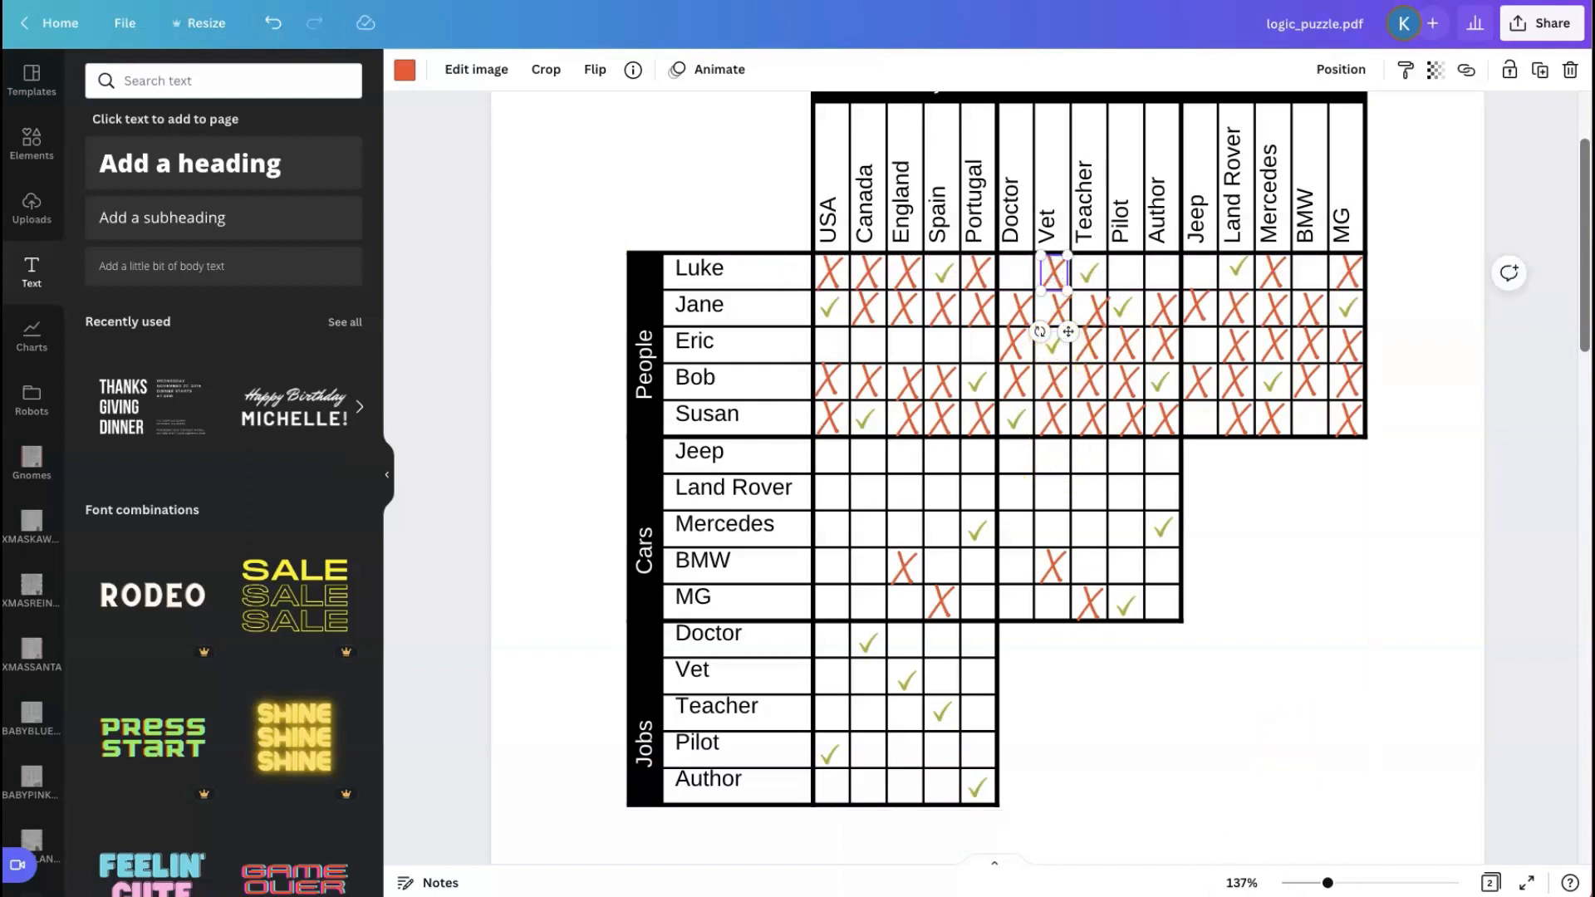
Check the first clue and place a copied red X in the third People row's USA cell
key(super+Tab)
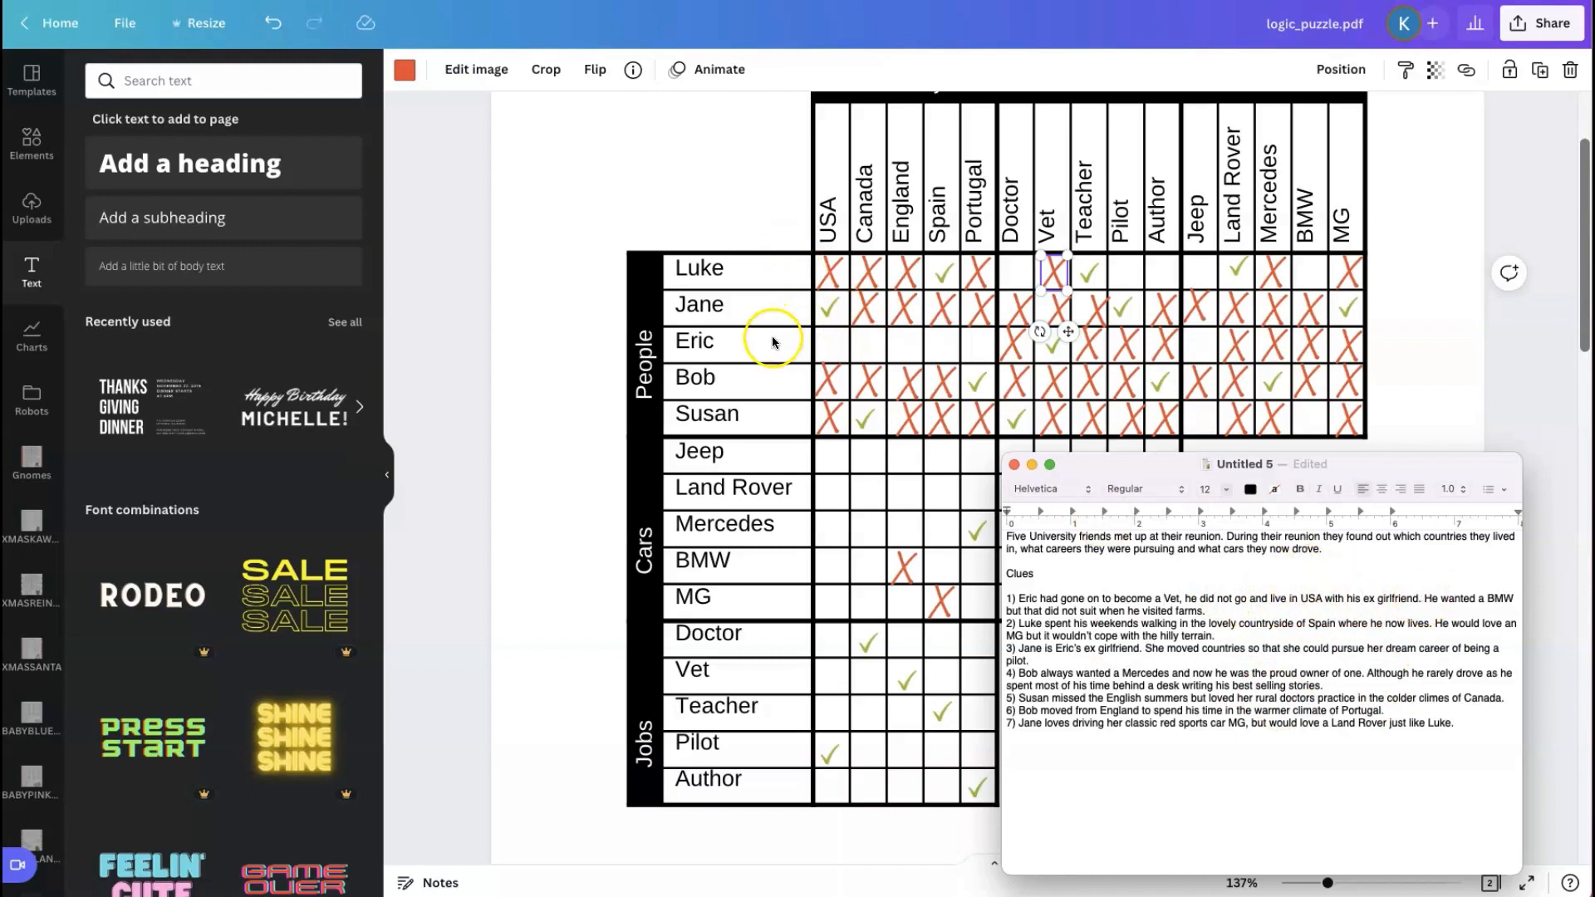
click(833, 350)
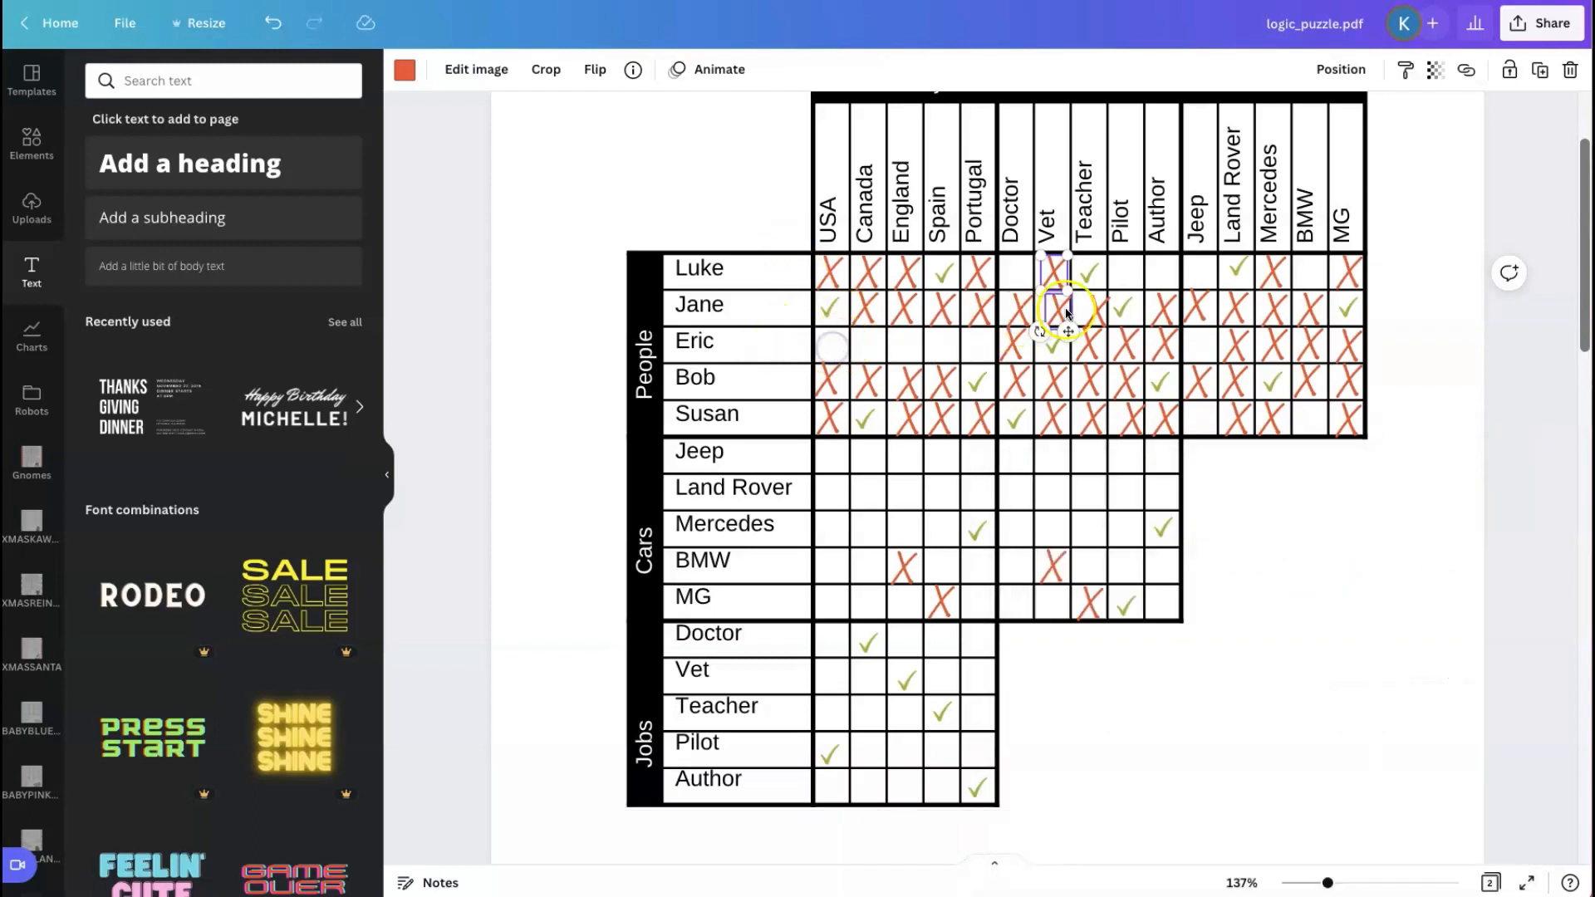
click(1058, 311)
drag(1058, 313, 832, 344)
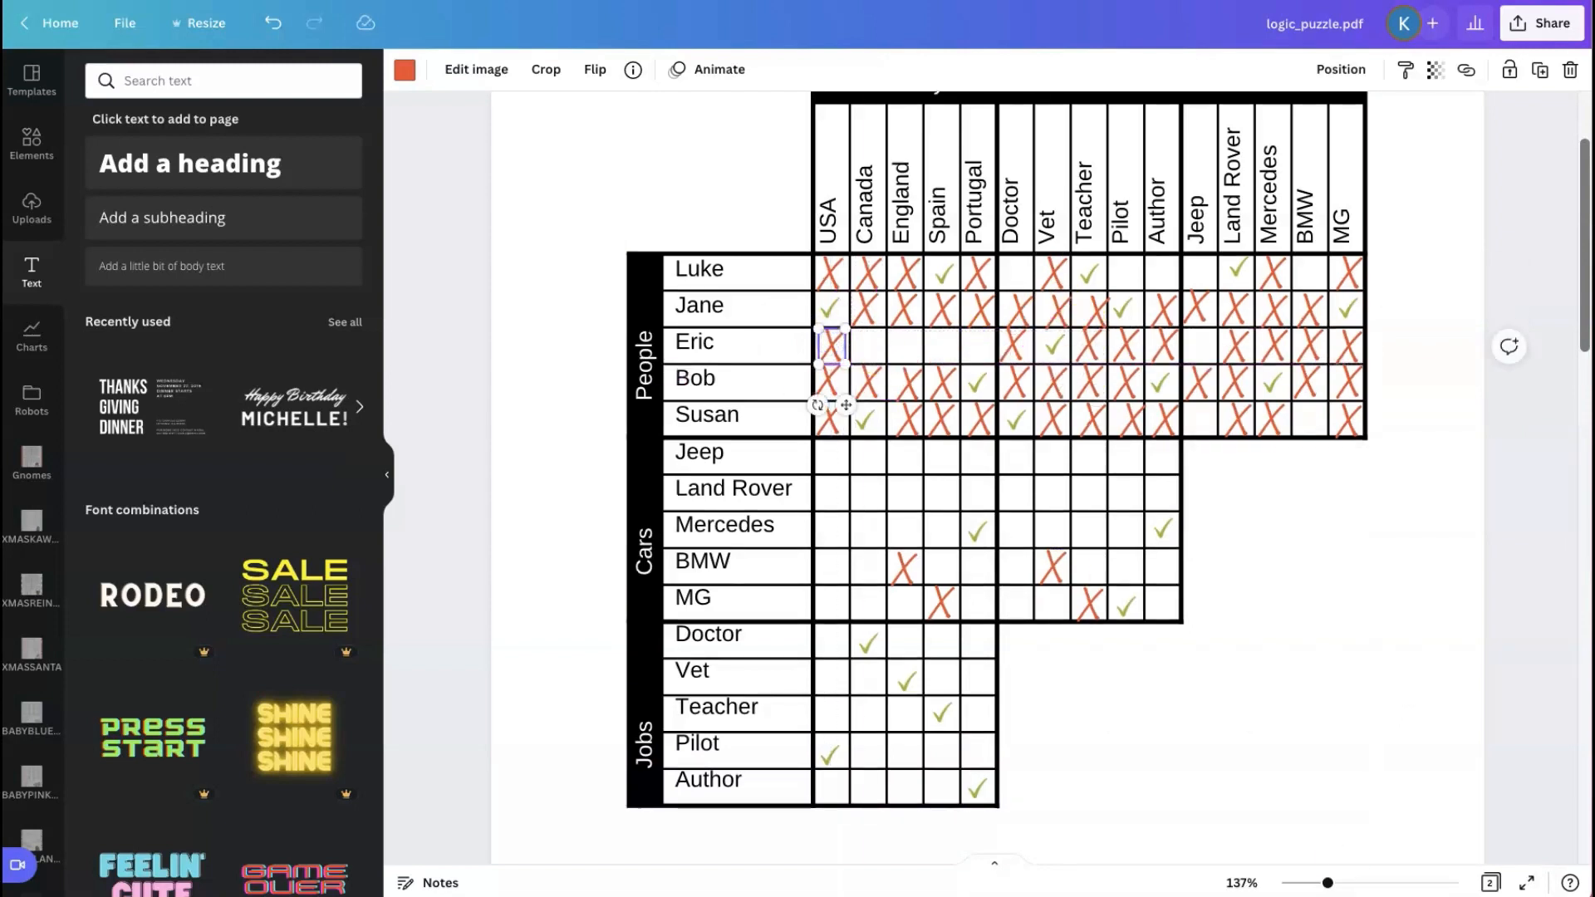
Check the third People row's BMW mark against the first clue
key(super+Tab)
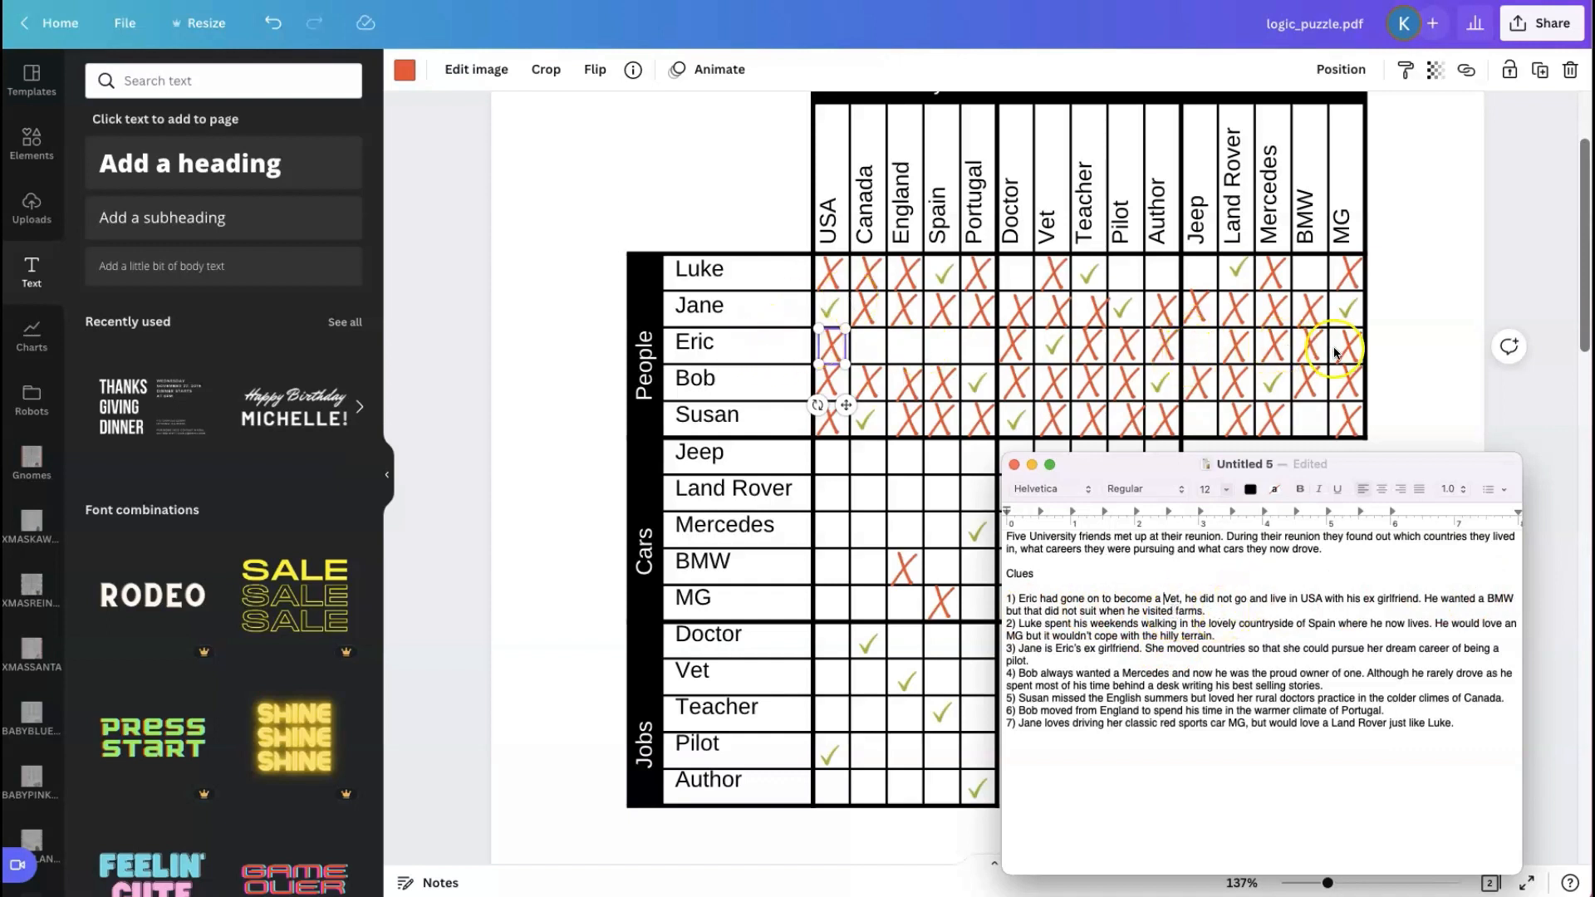
click(1312, 348)
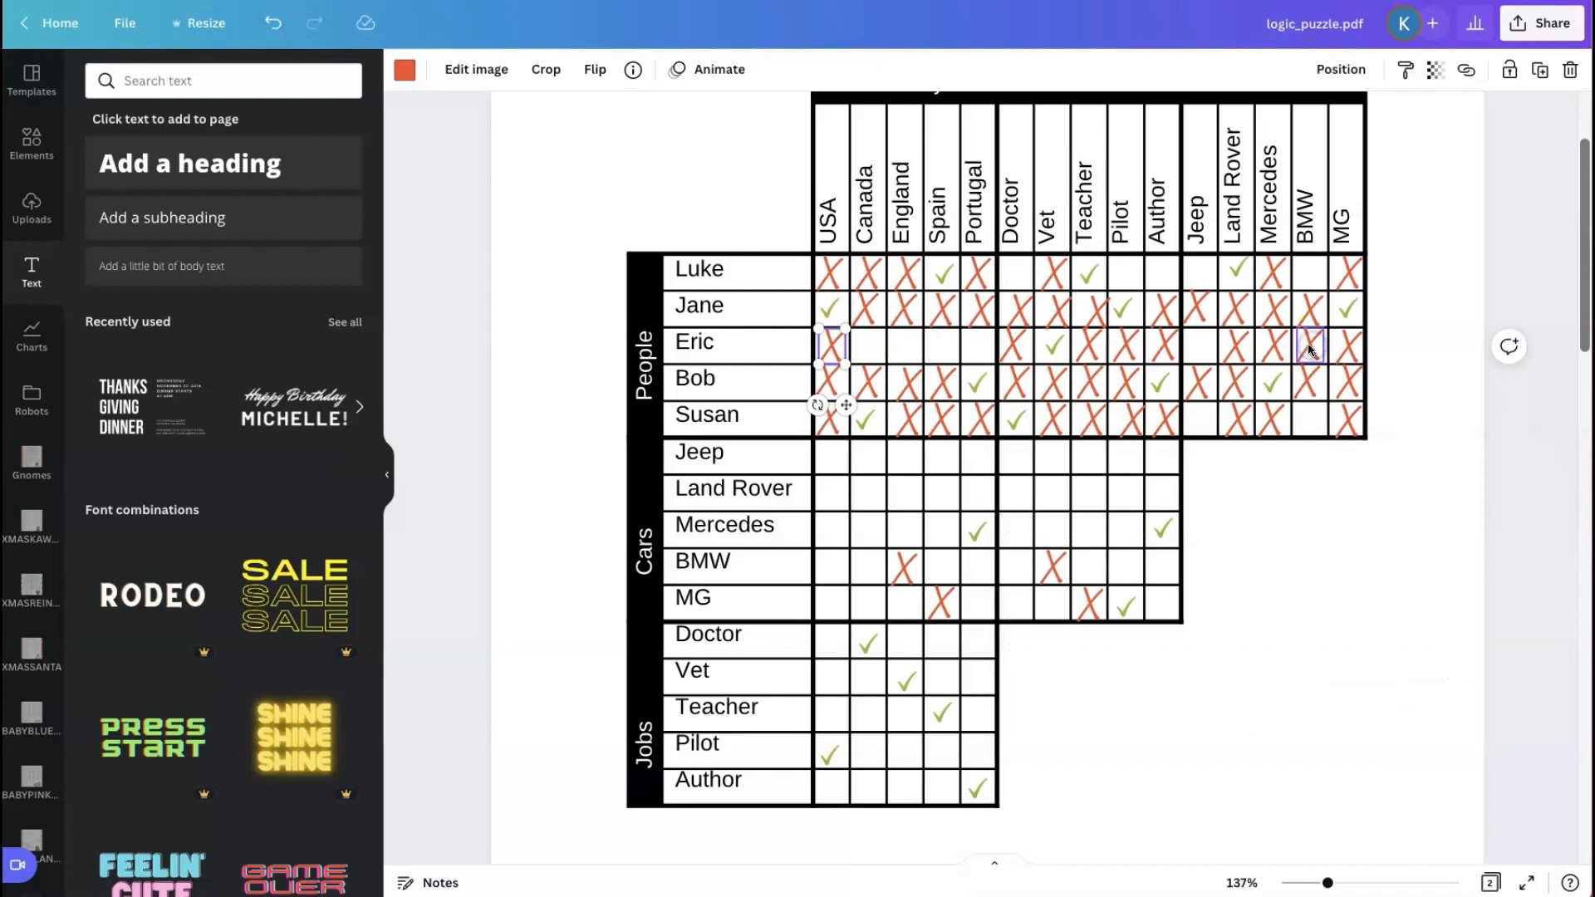
click(1309, 349)
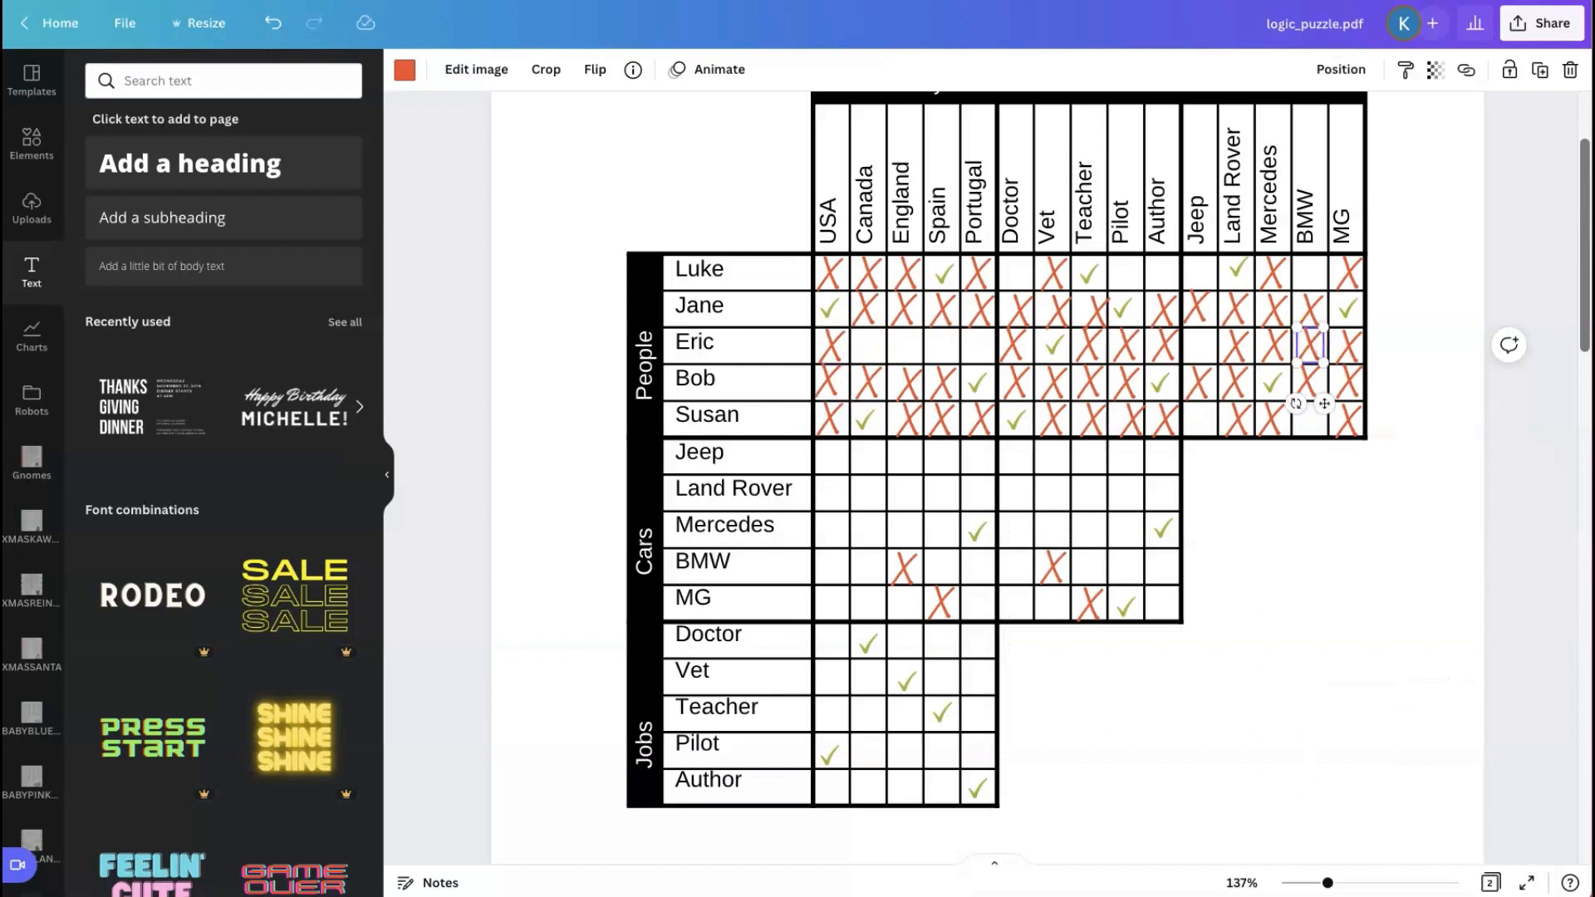
Consult the second clue and place a duplicate of a red X in the third People row's Spain cell
key(super+Tab)
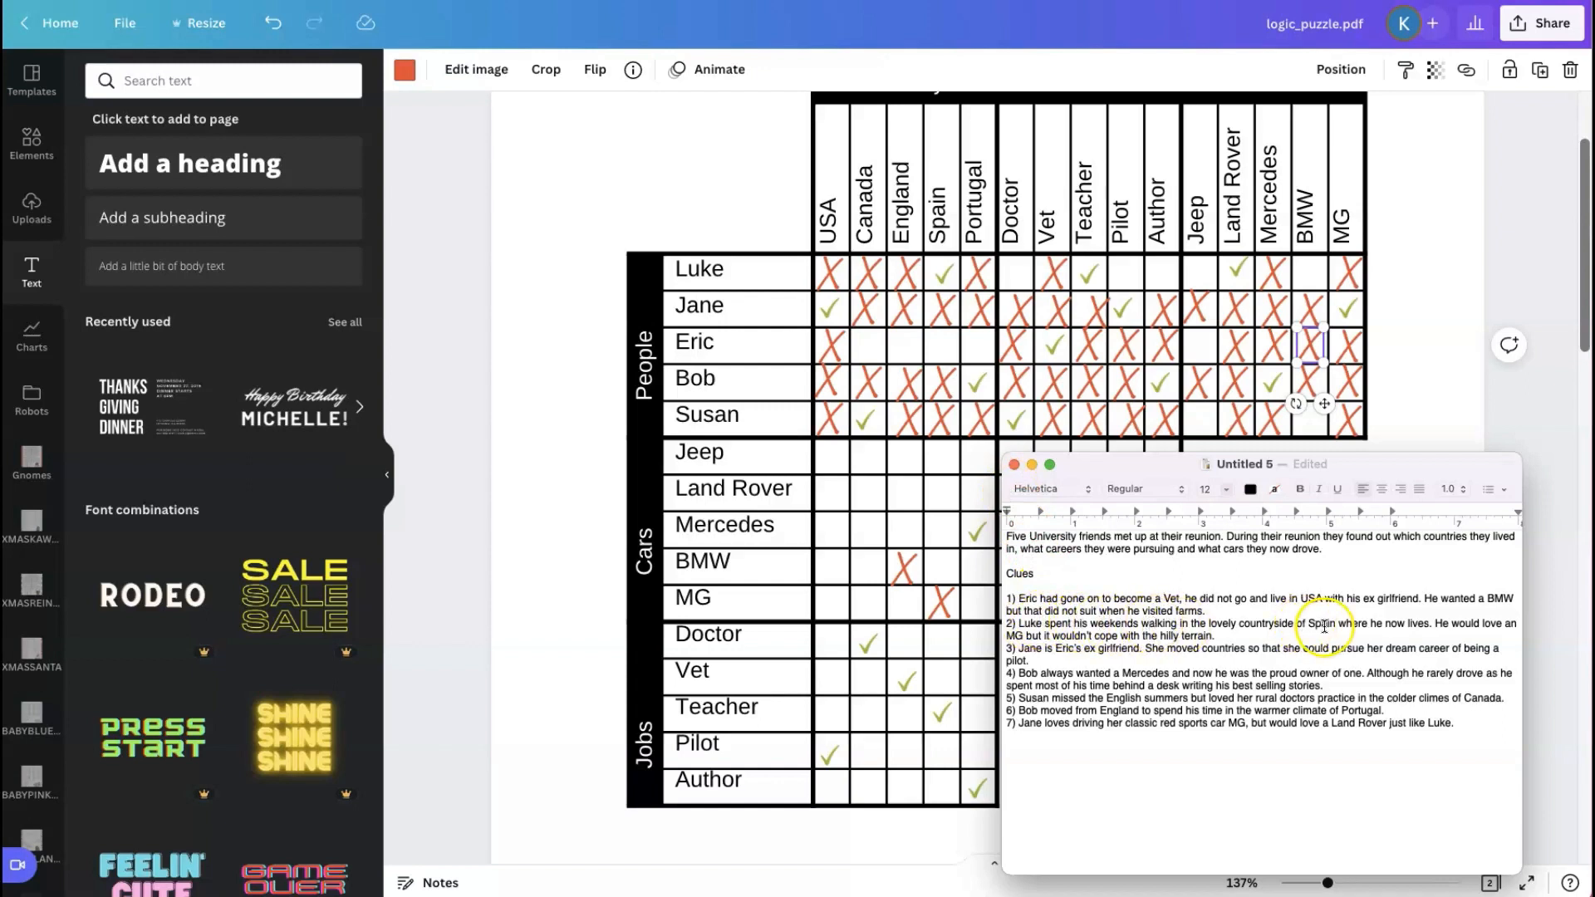
click(941, 272)
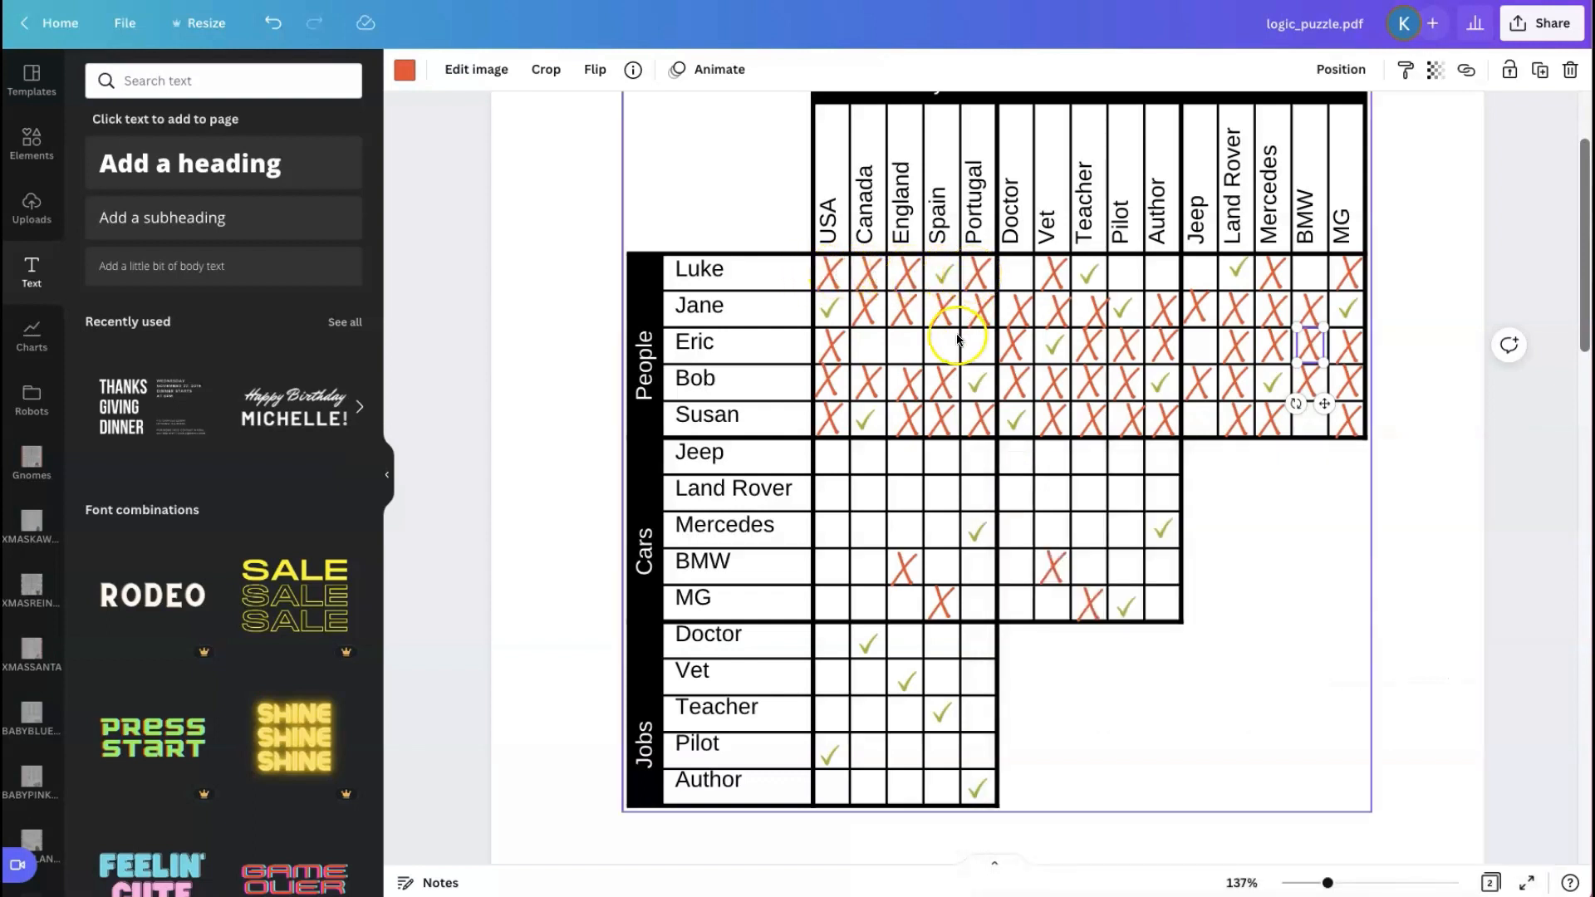
click(945, 307)
key(super+d)
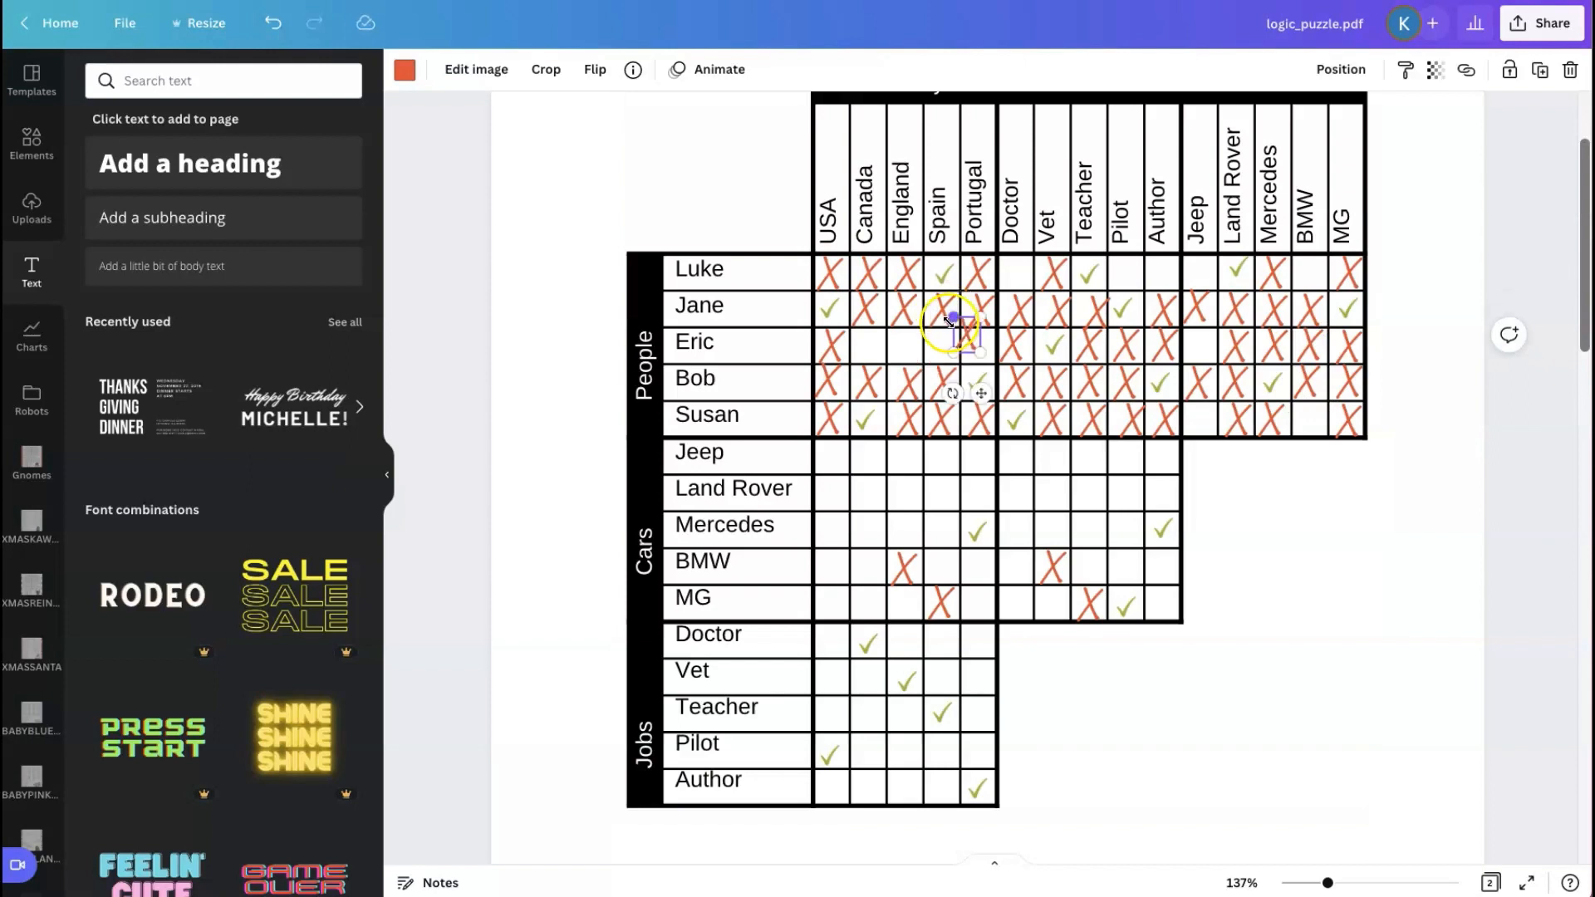
drag(970, 335, 944, 347)
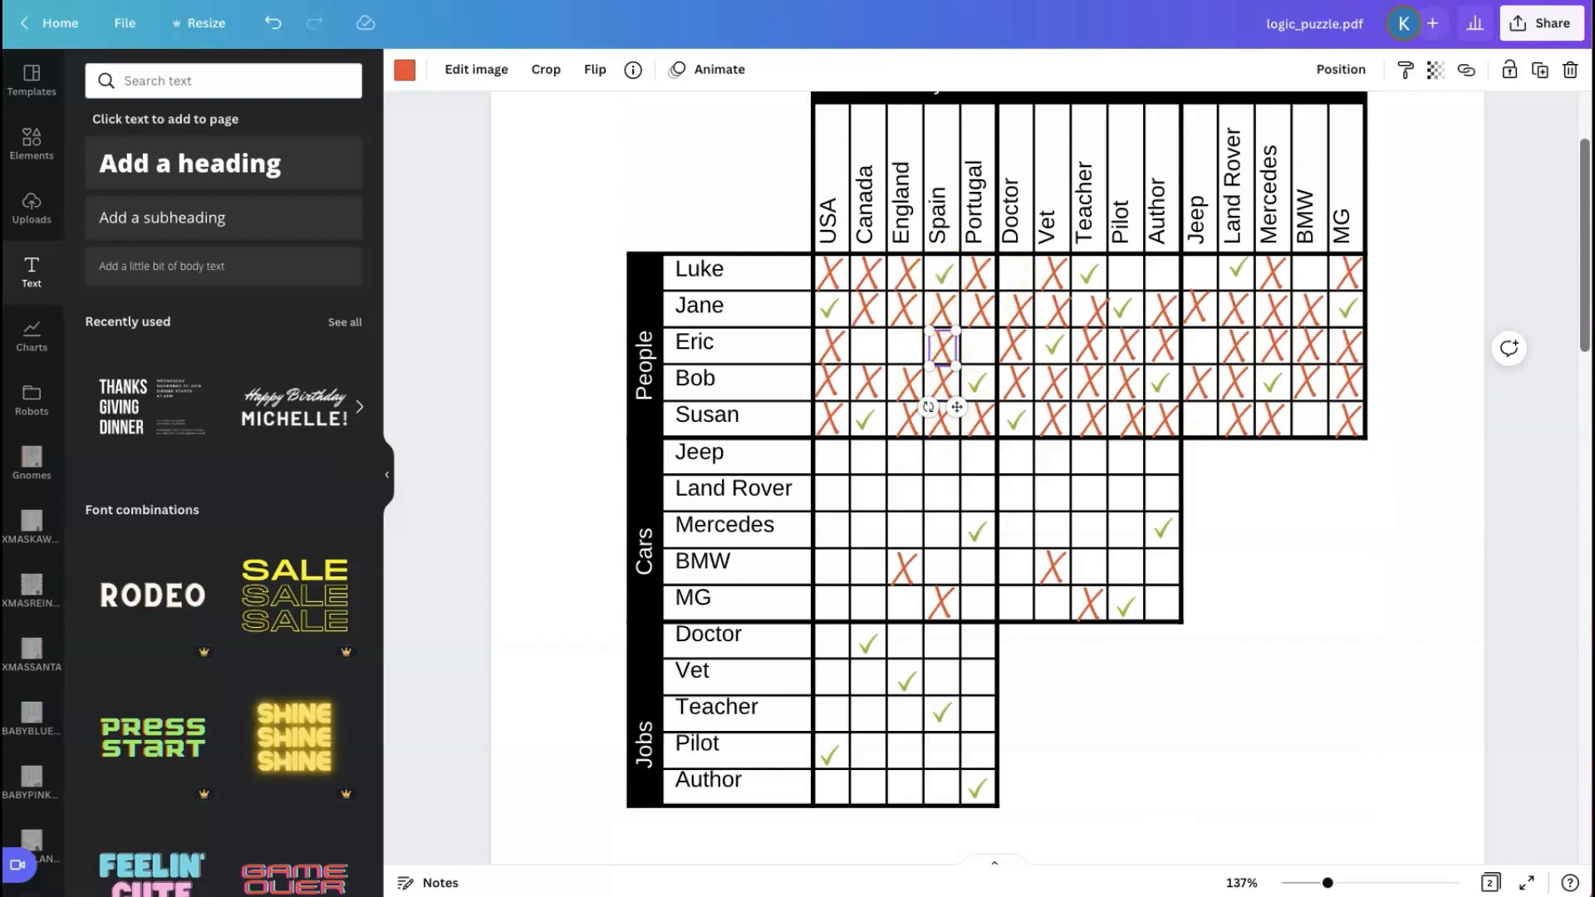
Change "an MG" to "a MG" in the second clue of the clues document
key(super+Tab)
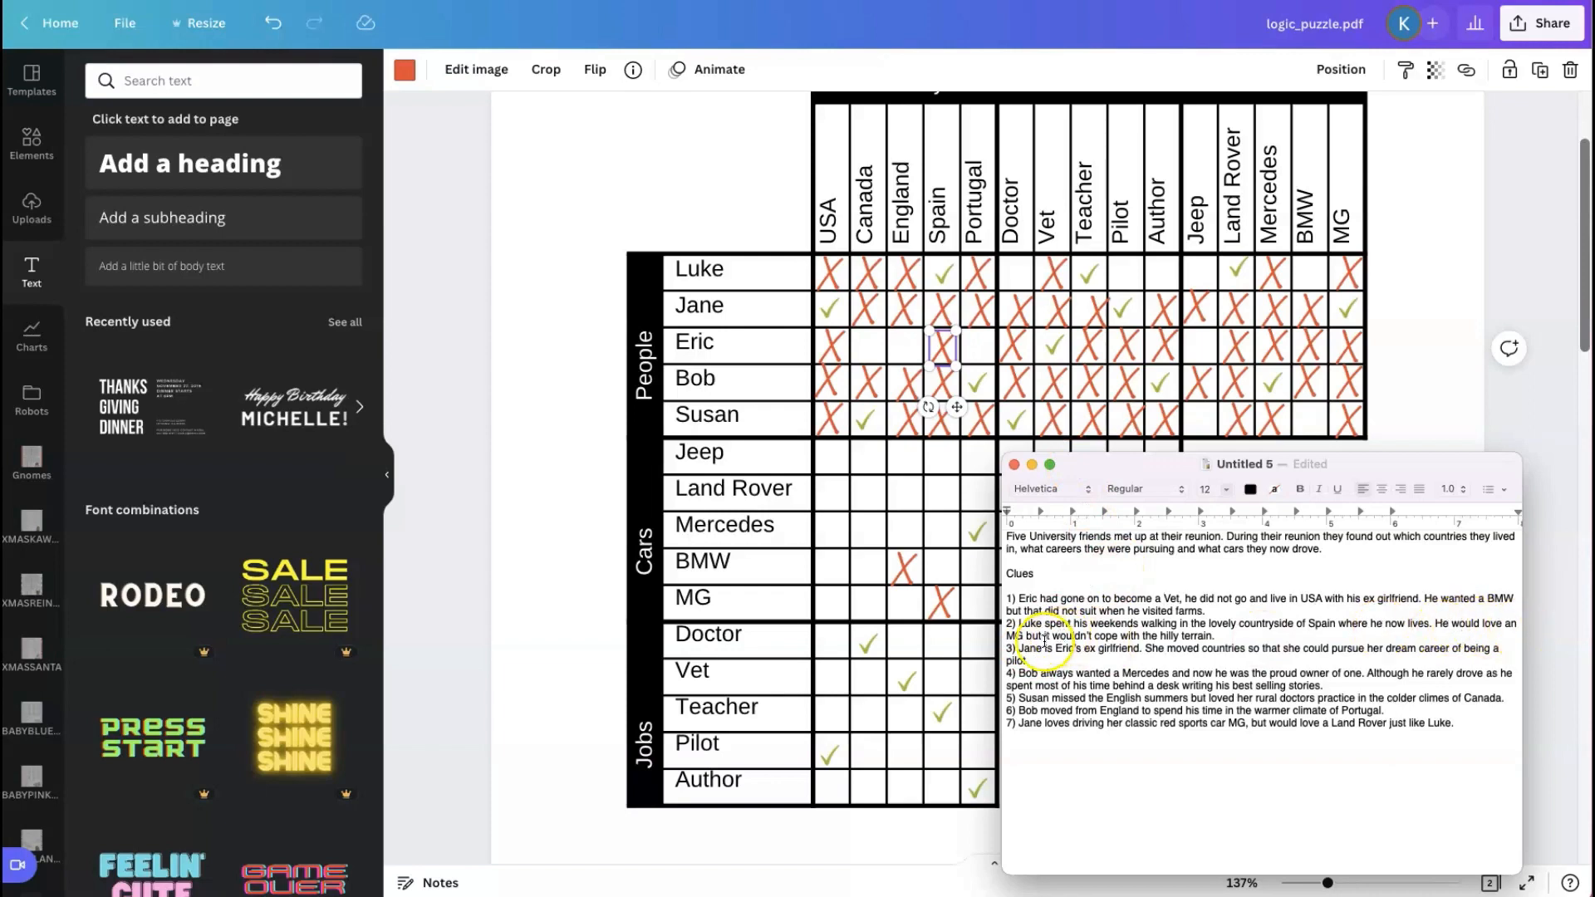
click(1516, 624)
key(BackSpace)
key(BackSpace)
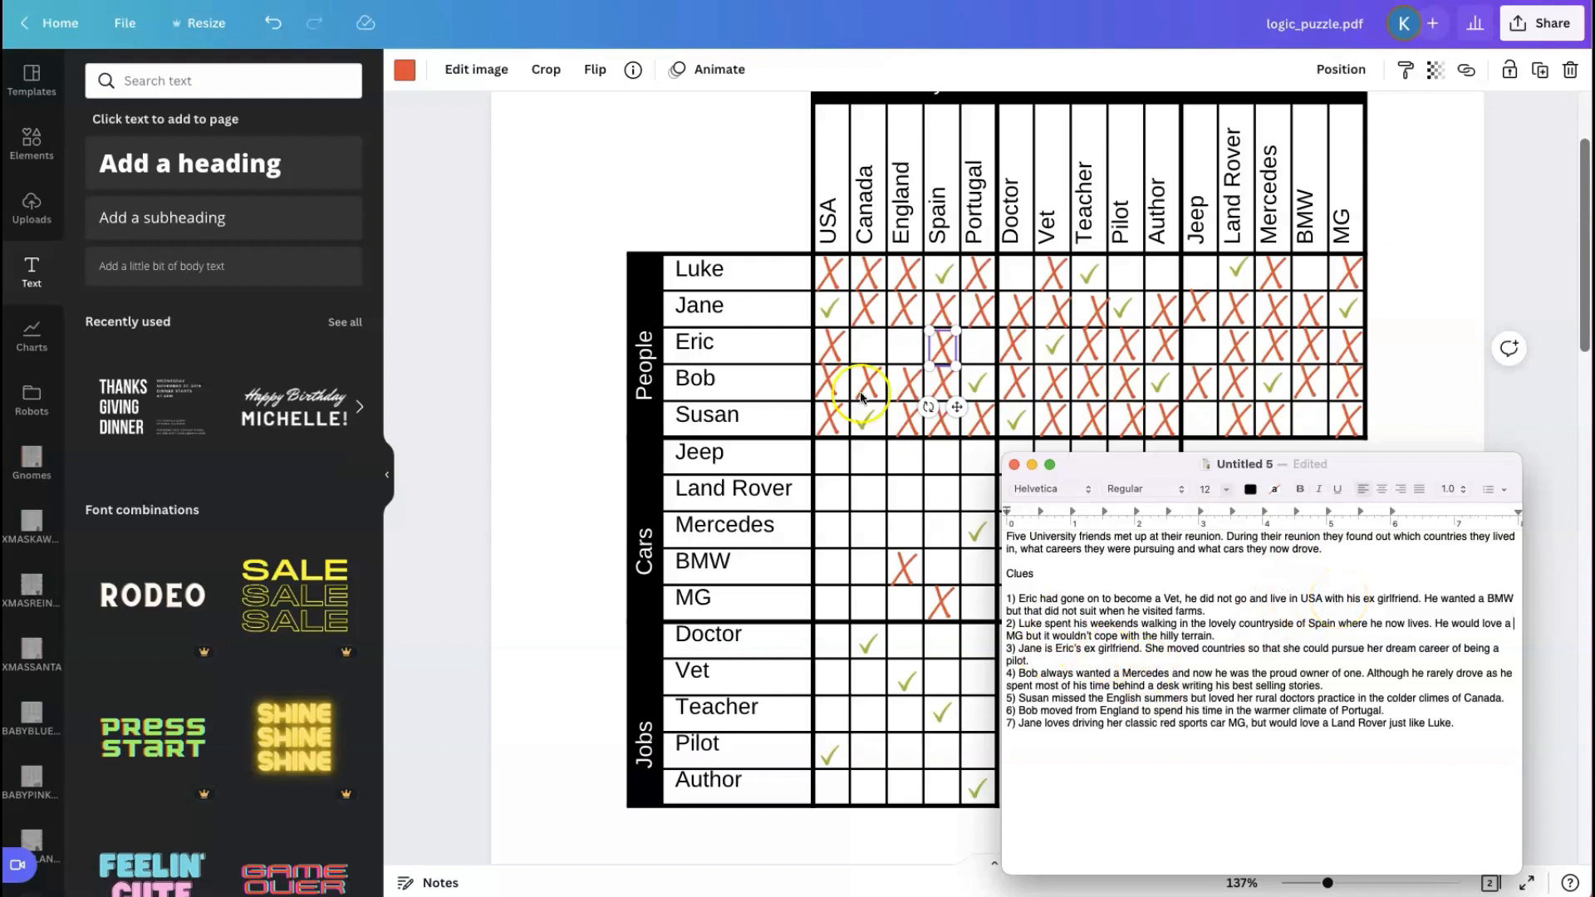
Review the marks in the USA column of the solution grid's People rows
click(827, 312)
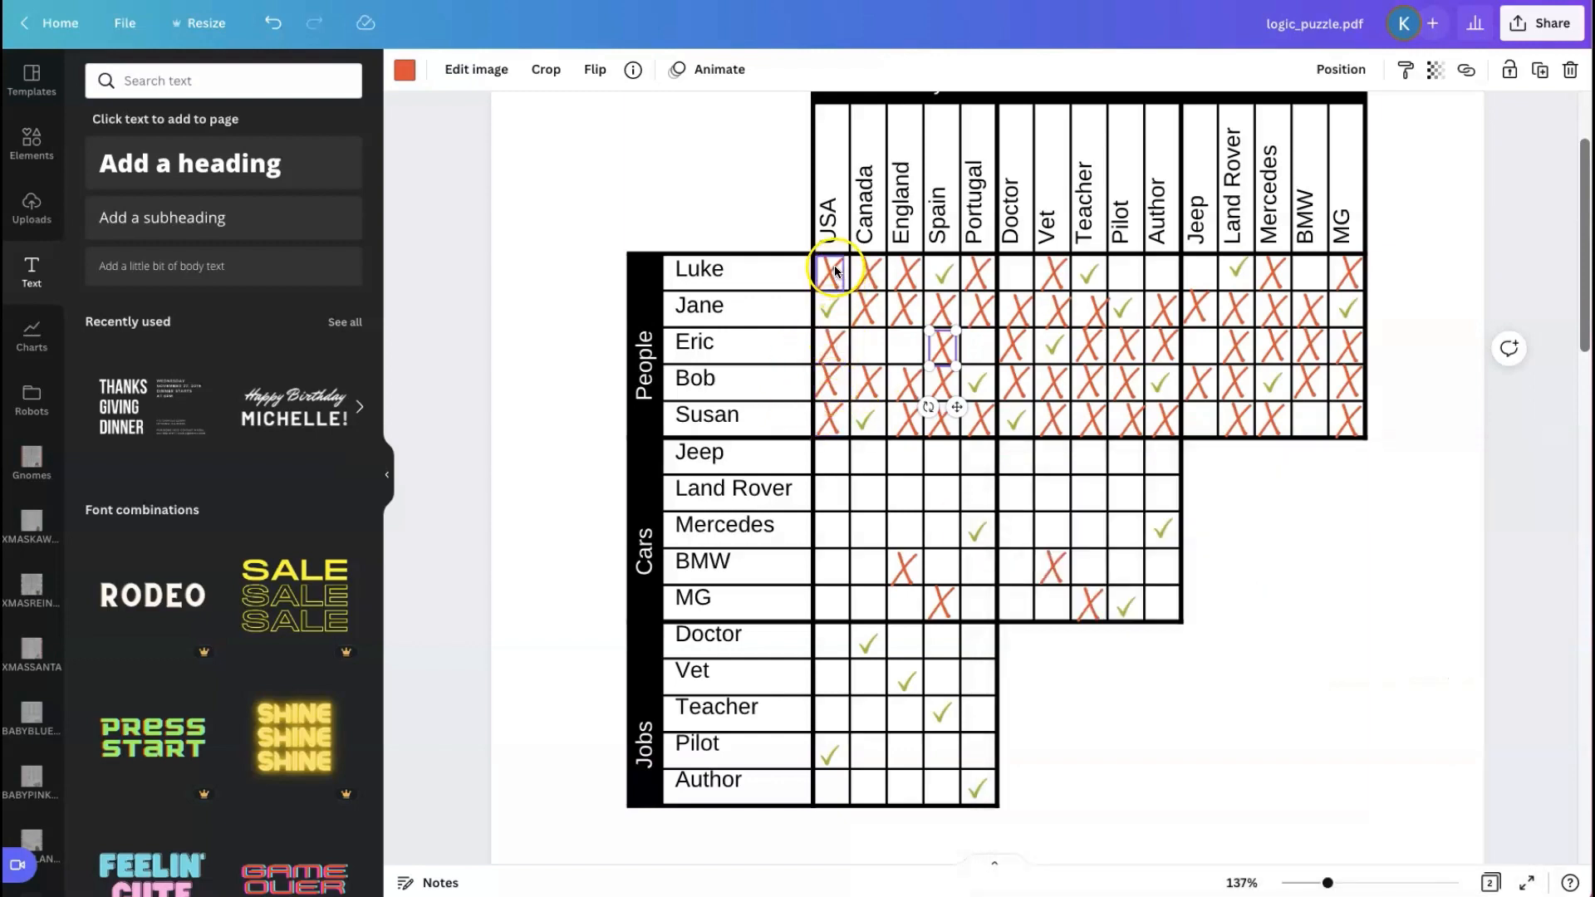
click(824, 428)
click(820, 376)
Switch to Logic Puzzle Mastery and generate a Kid Logic grid puzzle from the categories Pilot Name, Ship Name and Lanch Date
click(1321, 894)
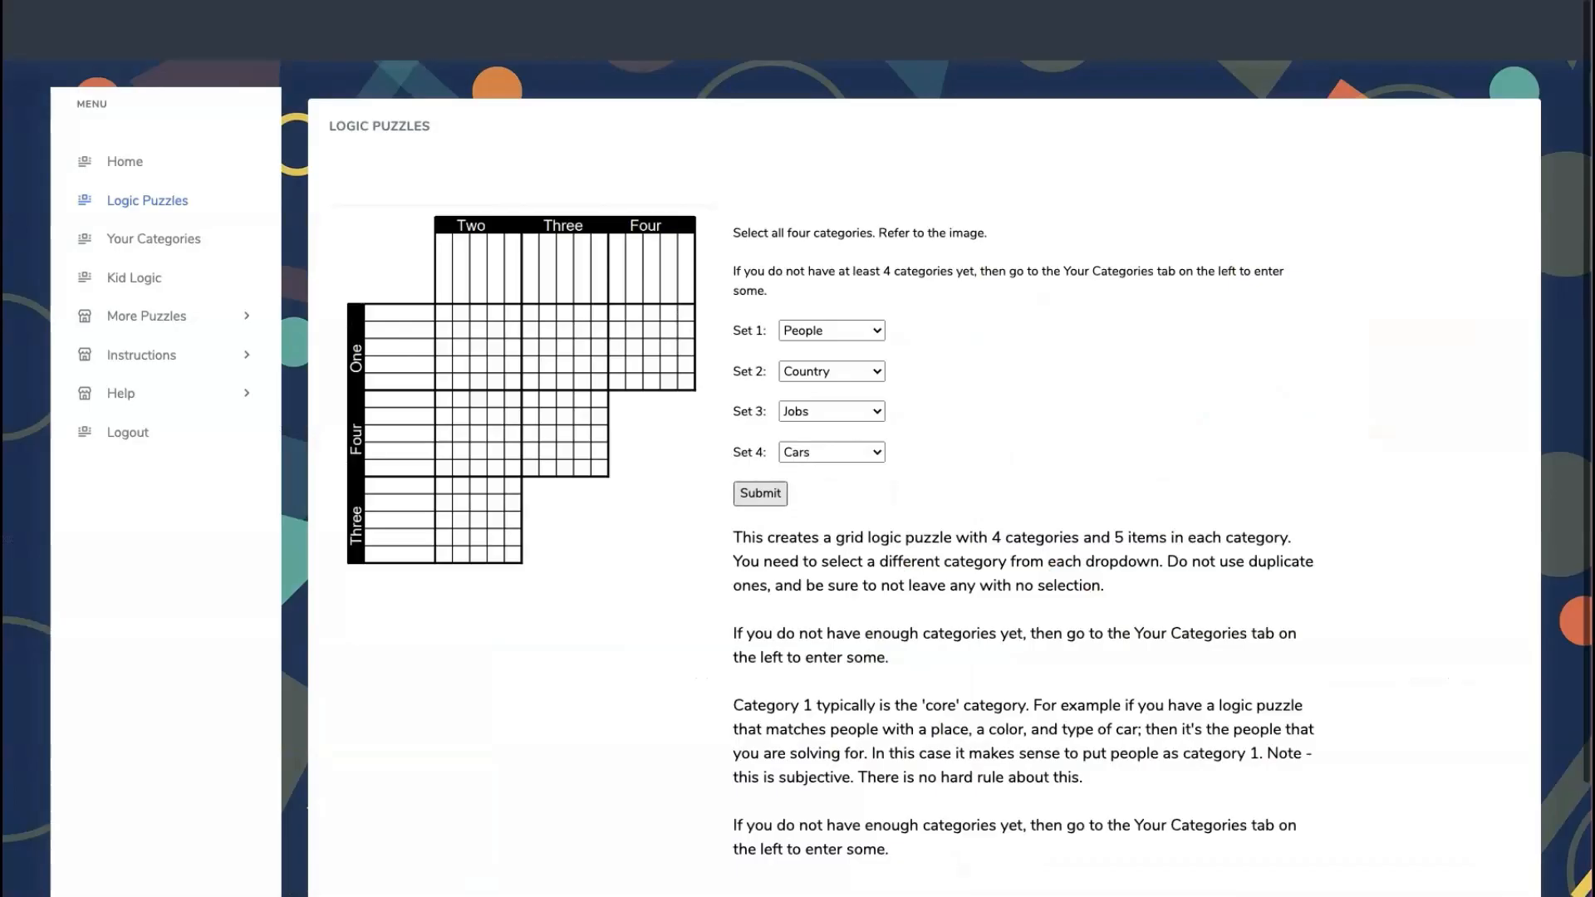
click(121, 291)
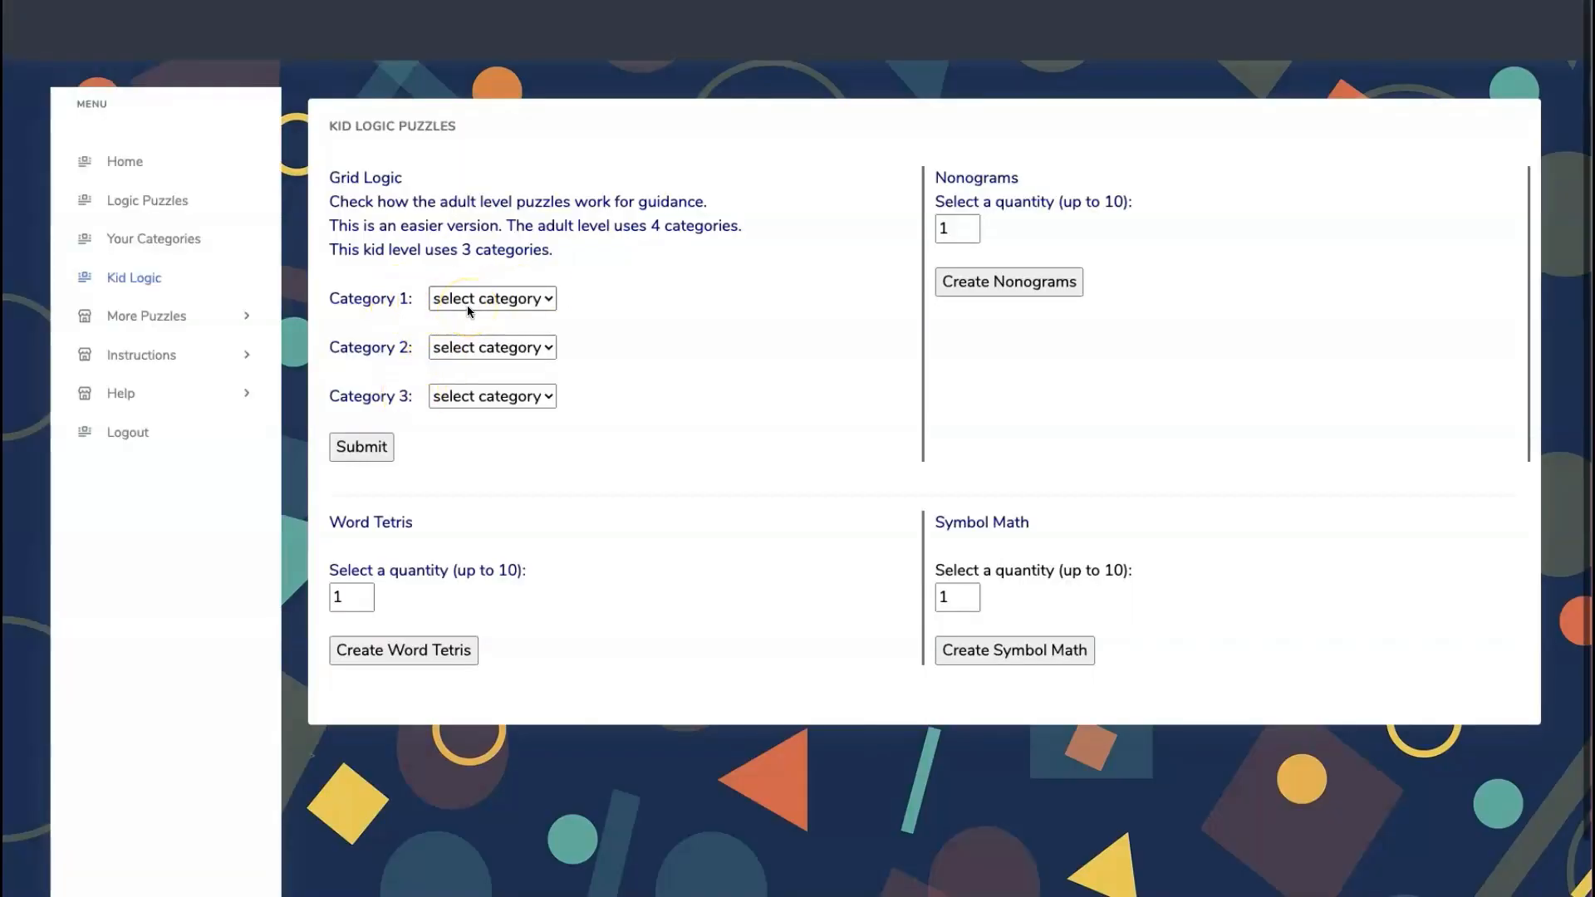
click(521, 296)
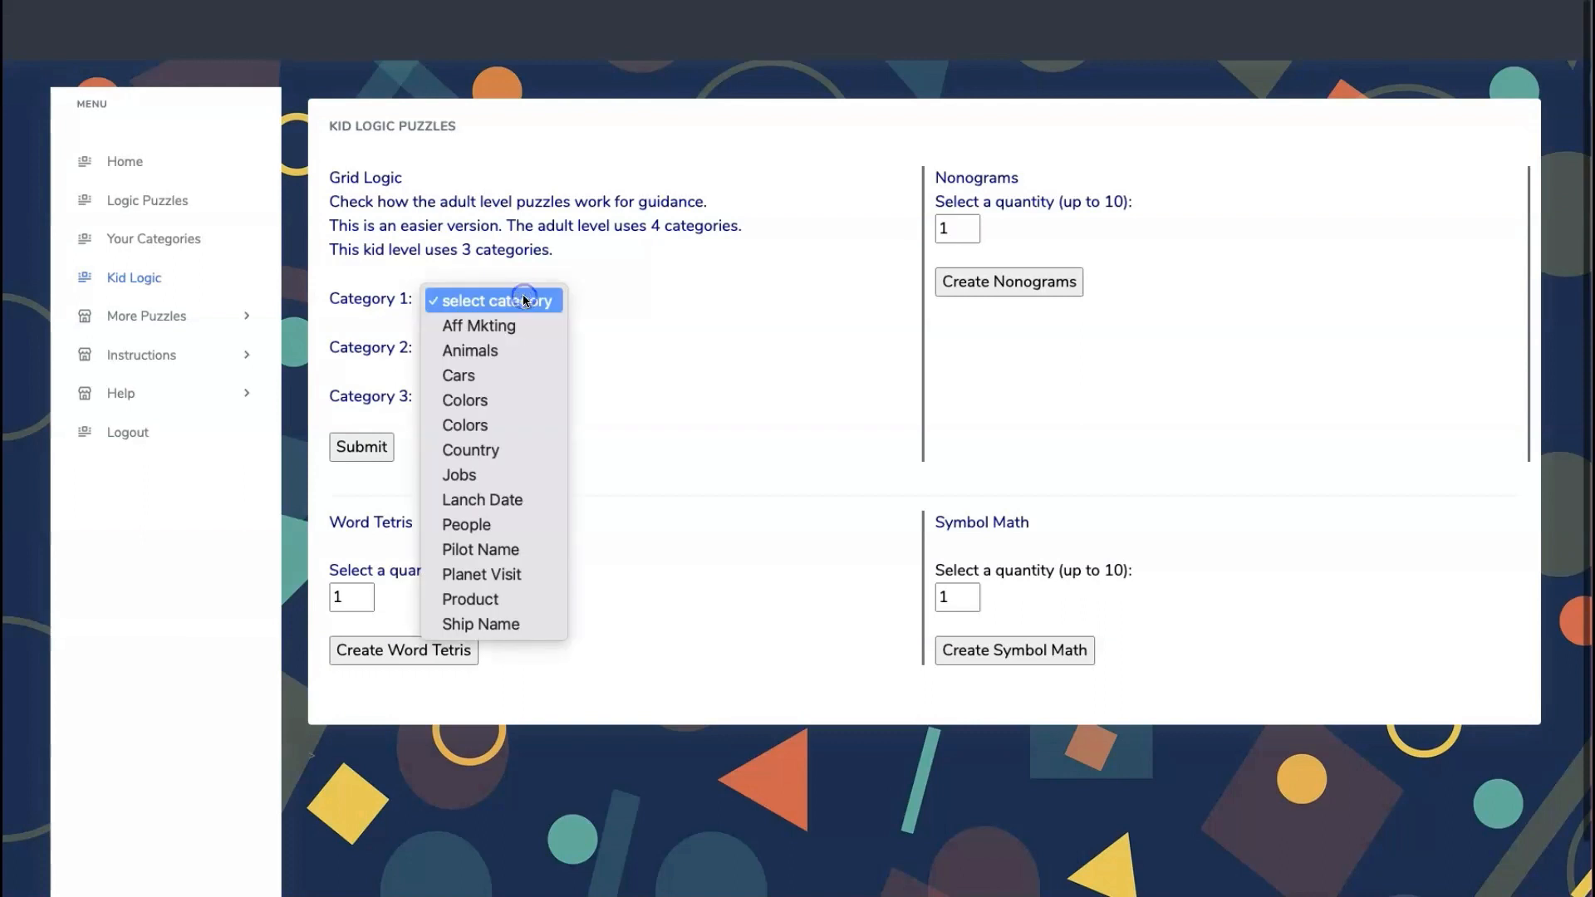
click(499, 549)
click(515, 353)
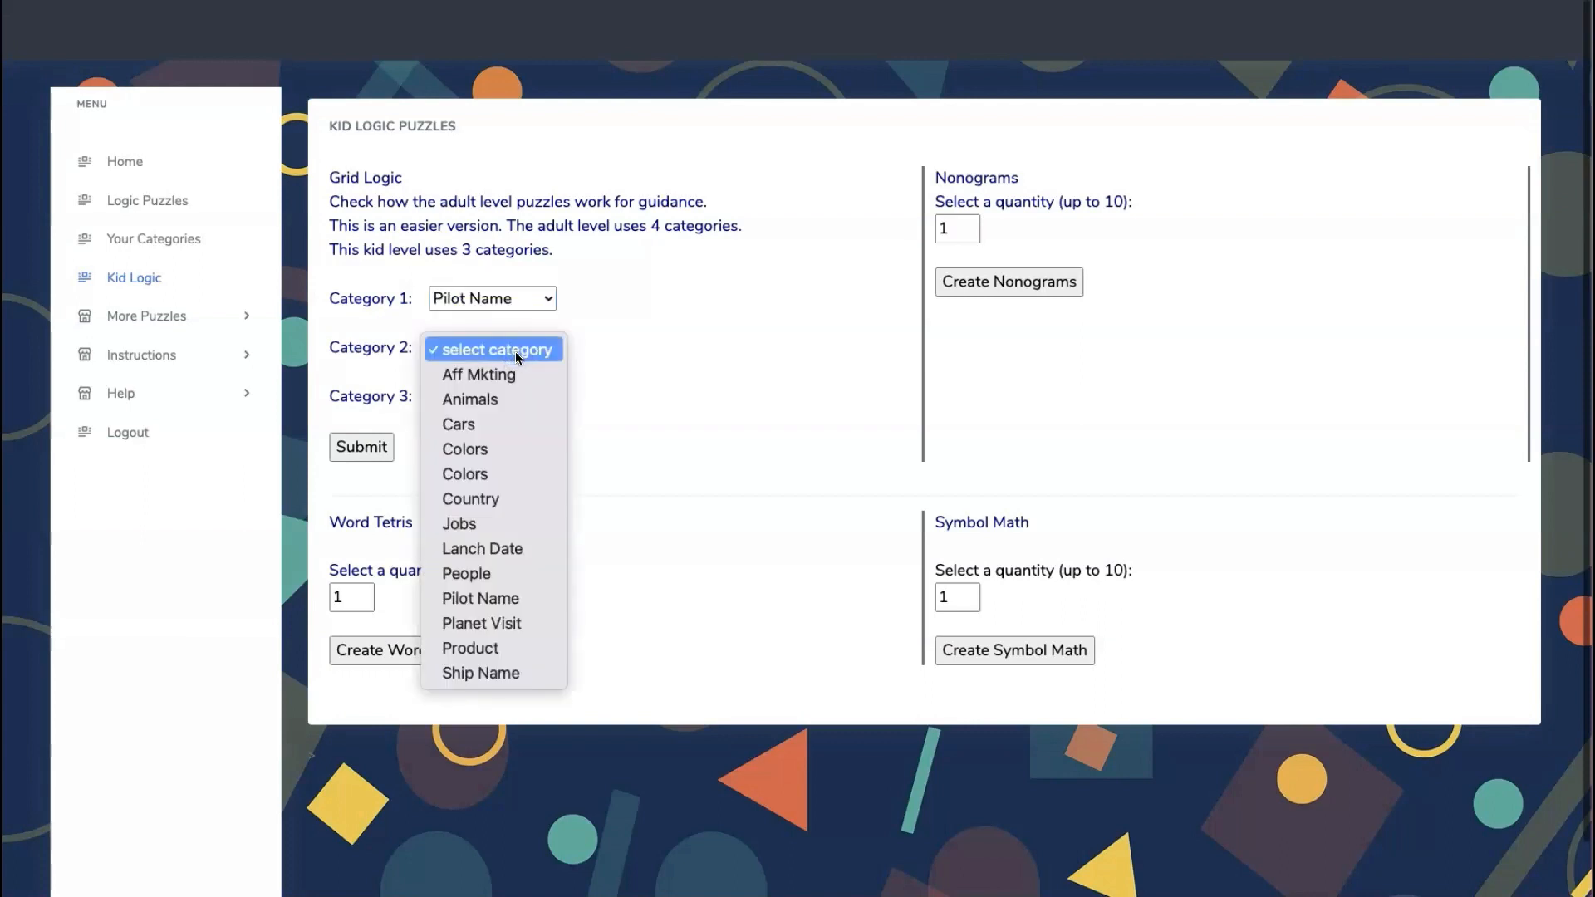
click(507, 672)
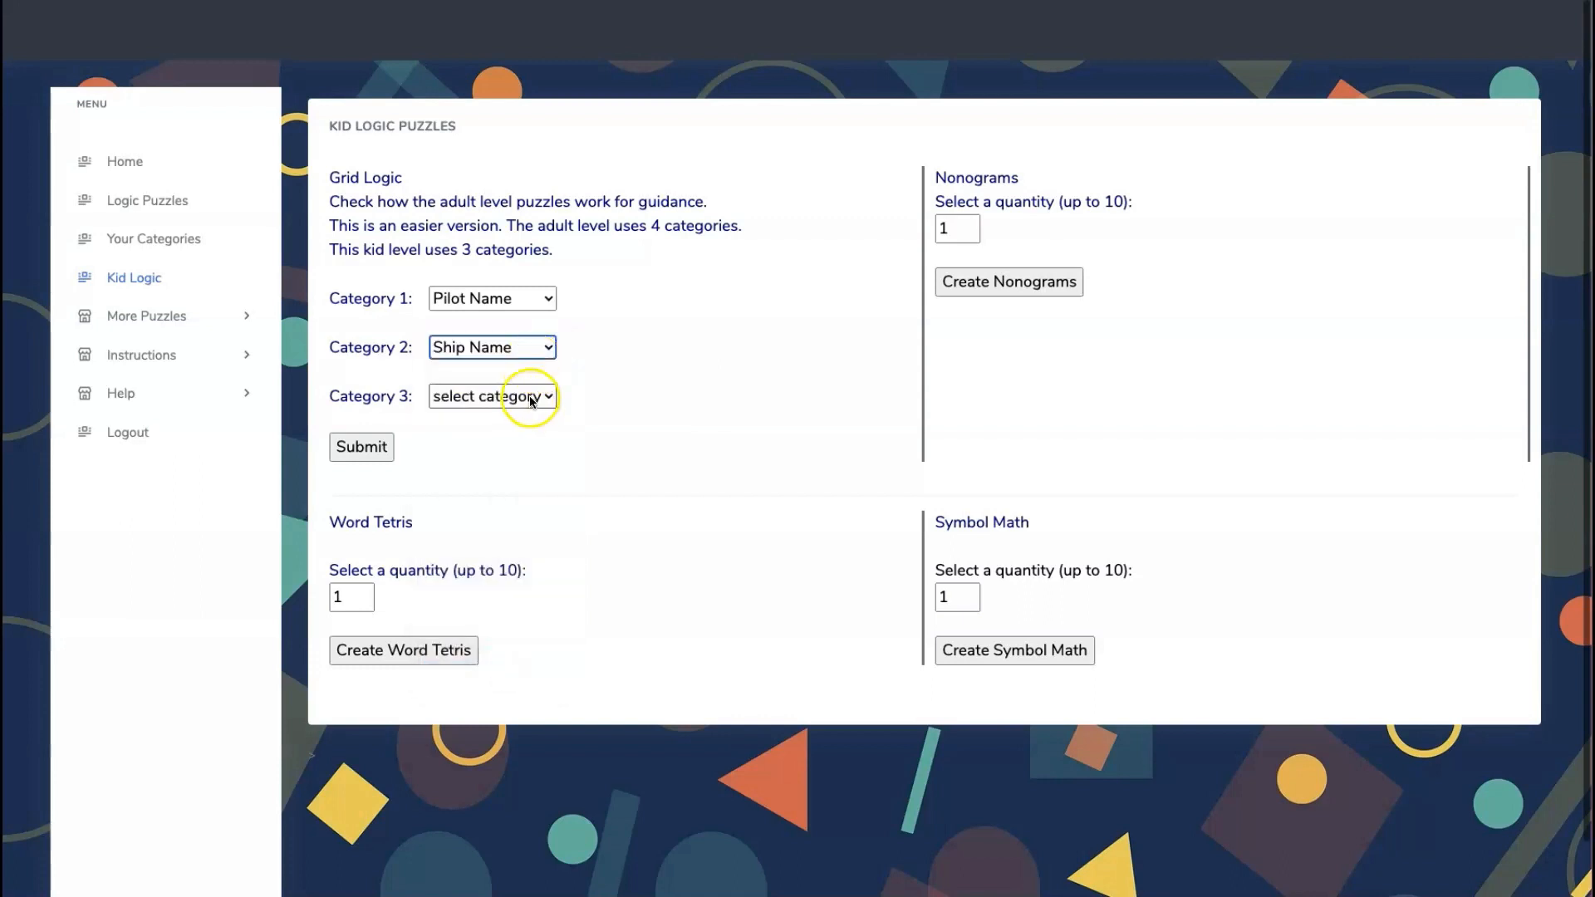
click(532, 400)
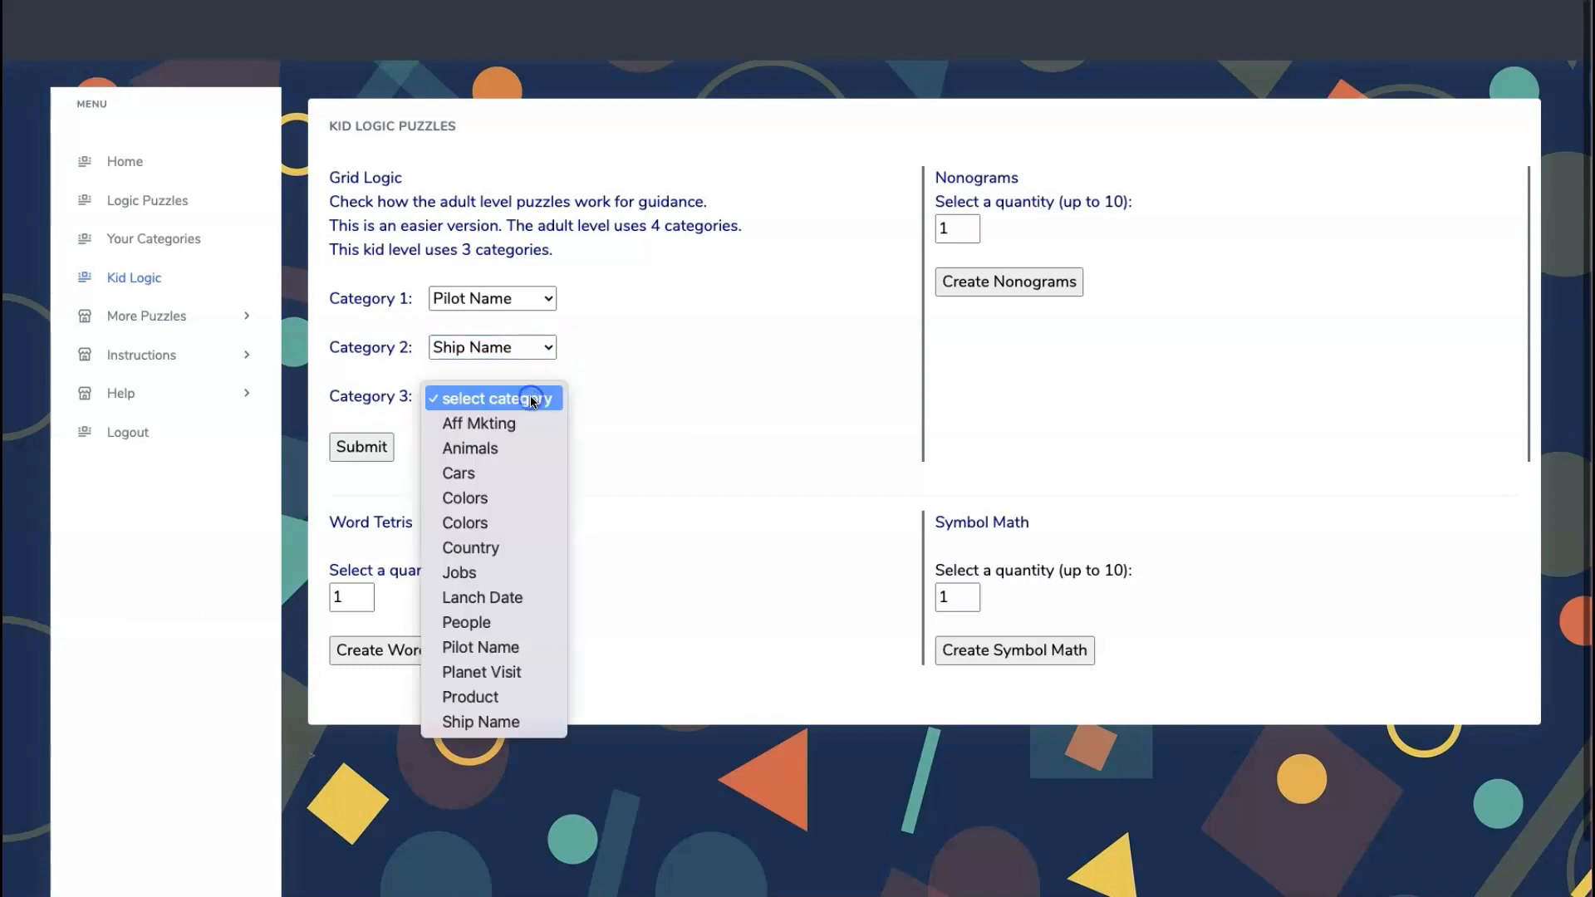
click(520, 597)
click(374, 449)
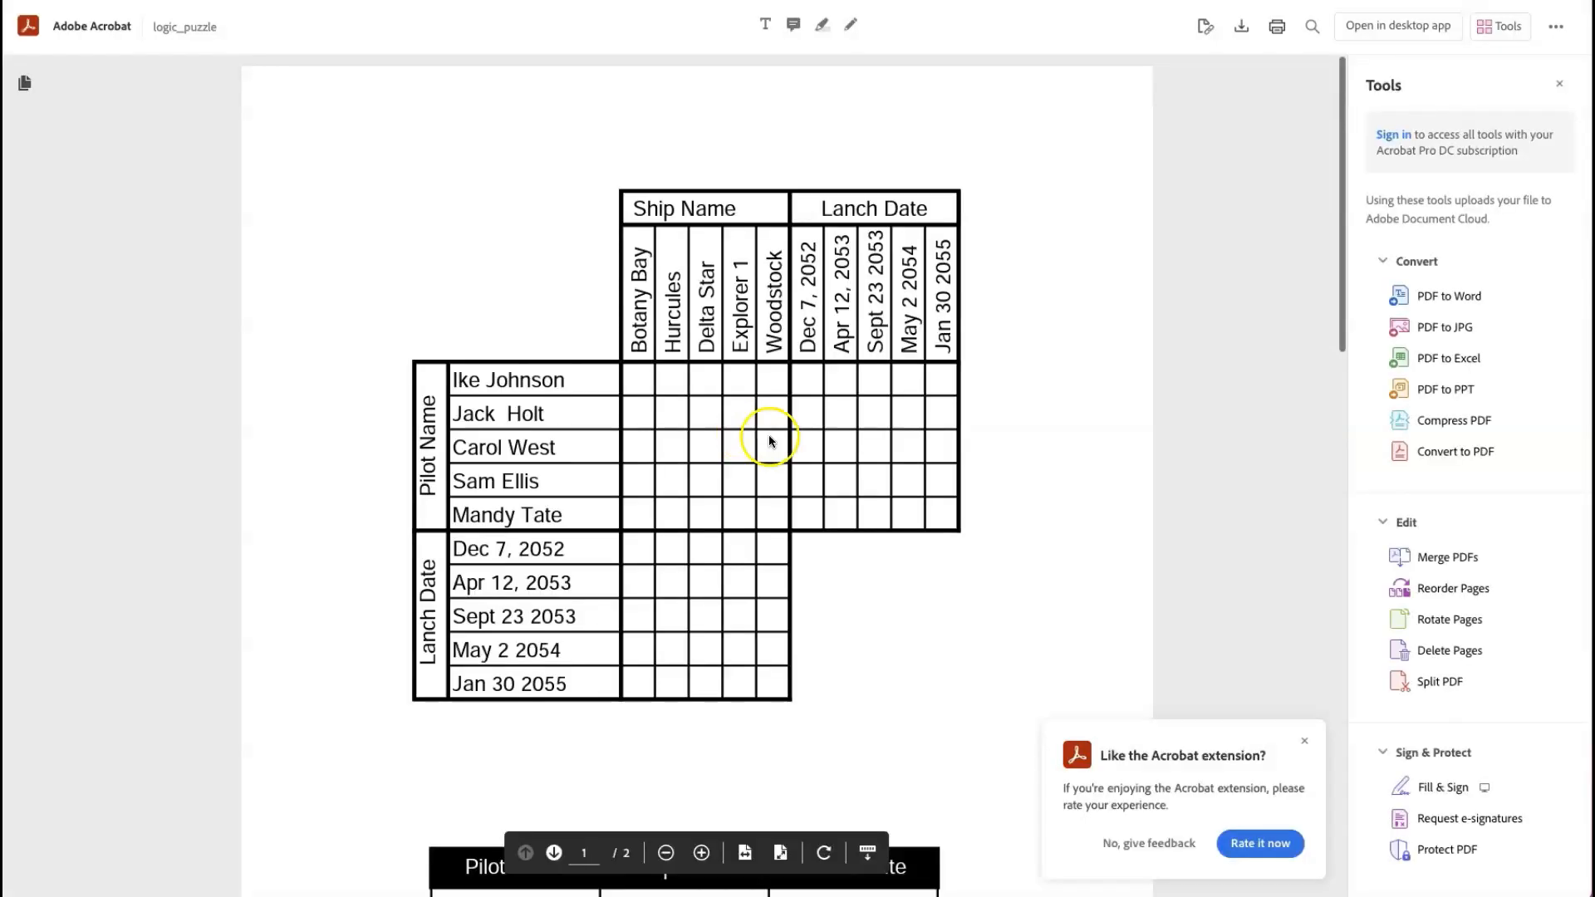
Examine the generated kid puzzle PDF, including its grid, its answer table and the solution page
scroll(885, 456, down, 1)
scroll(690, 442, down, 15)
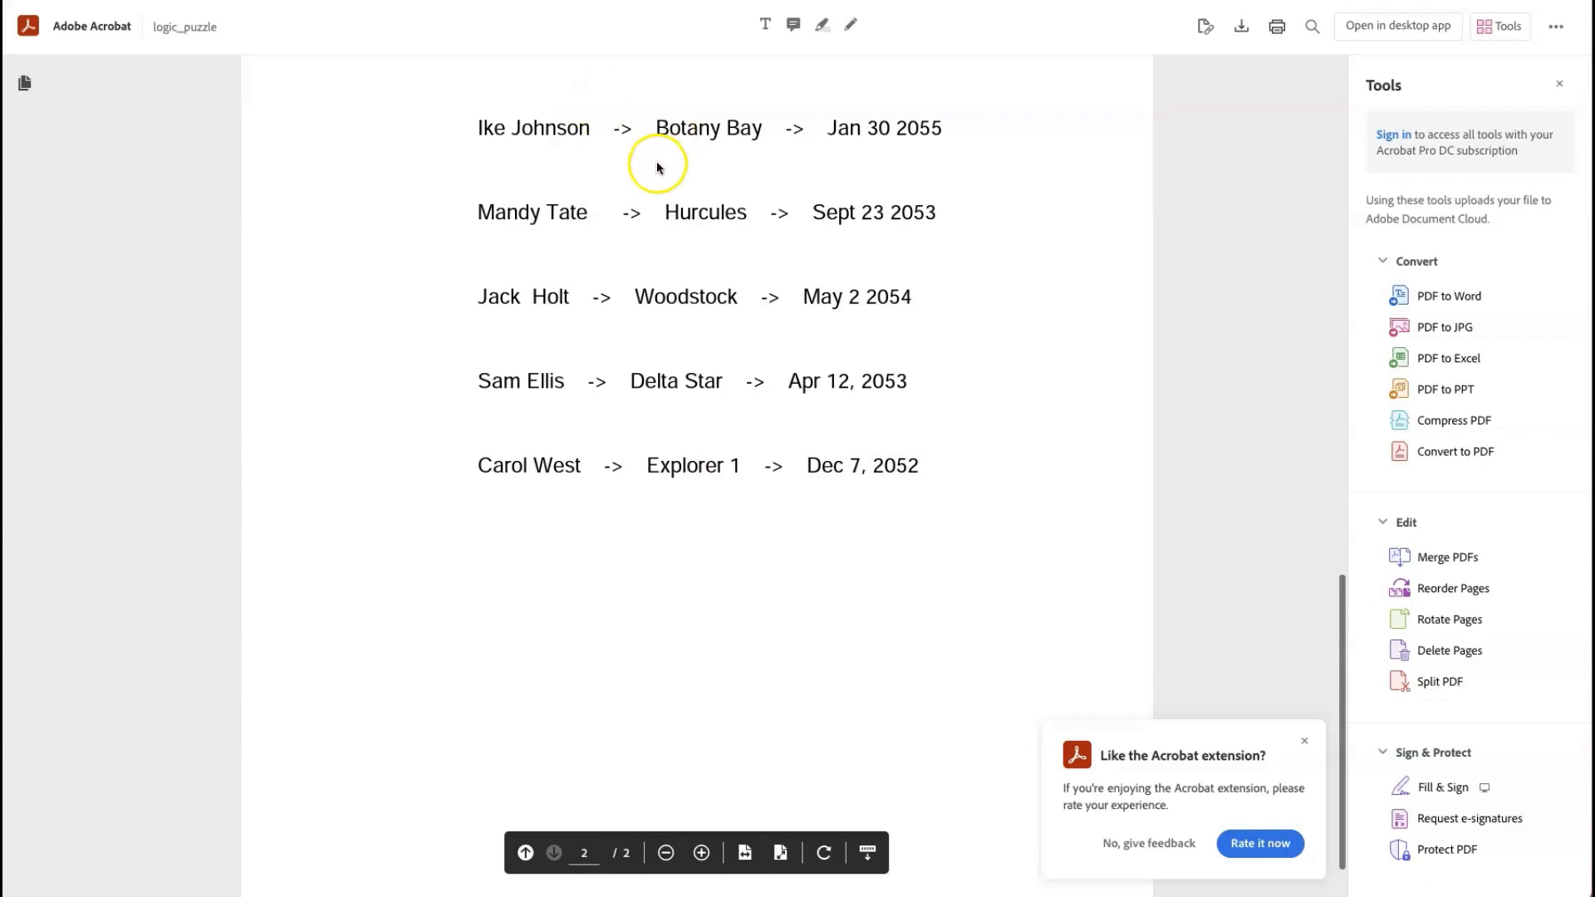
scroll(657, 165, up, 6)
scroll(657, 169, up, 1)
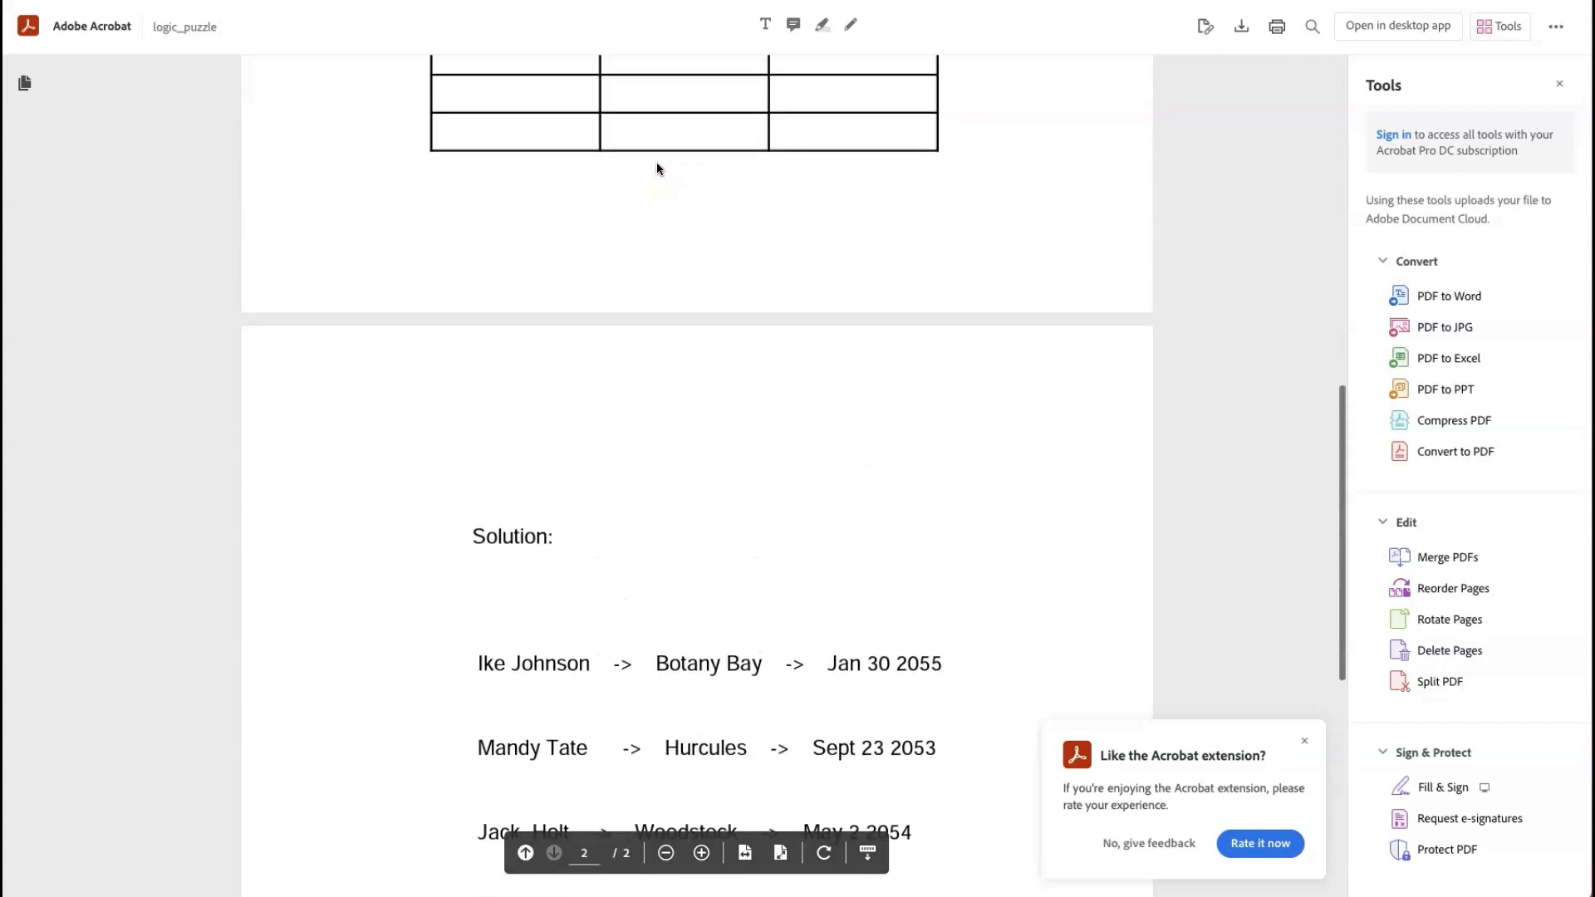
scroll(911, 193, down, 2)
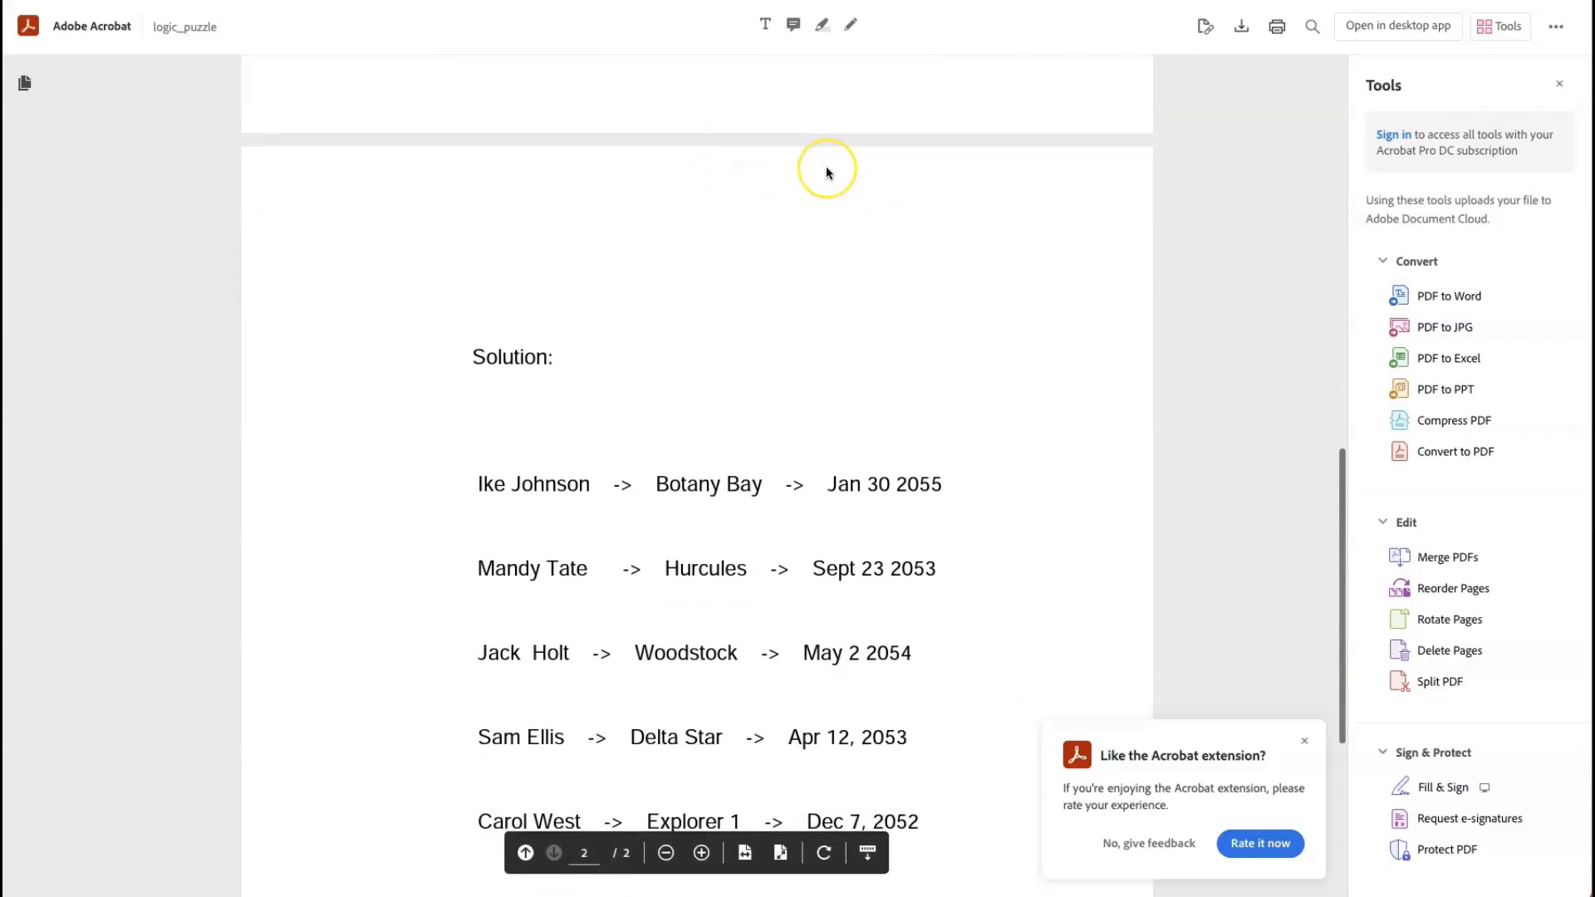
scroll(825, 170, down, 2)
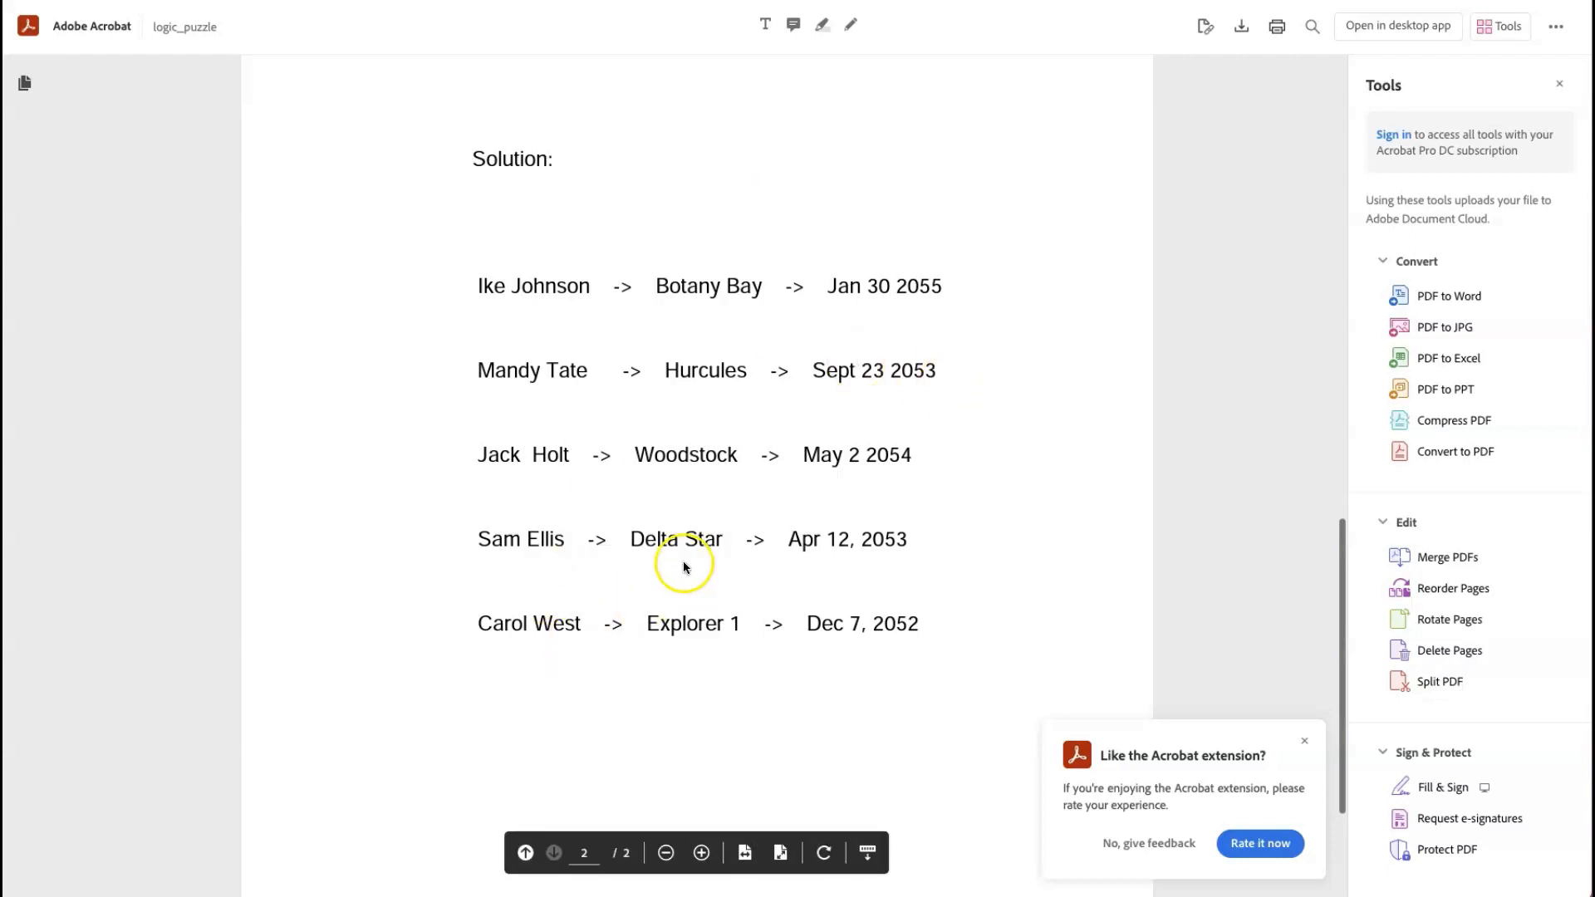
scroll(684, 501, up, 12)
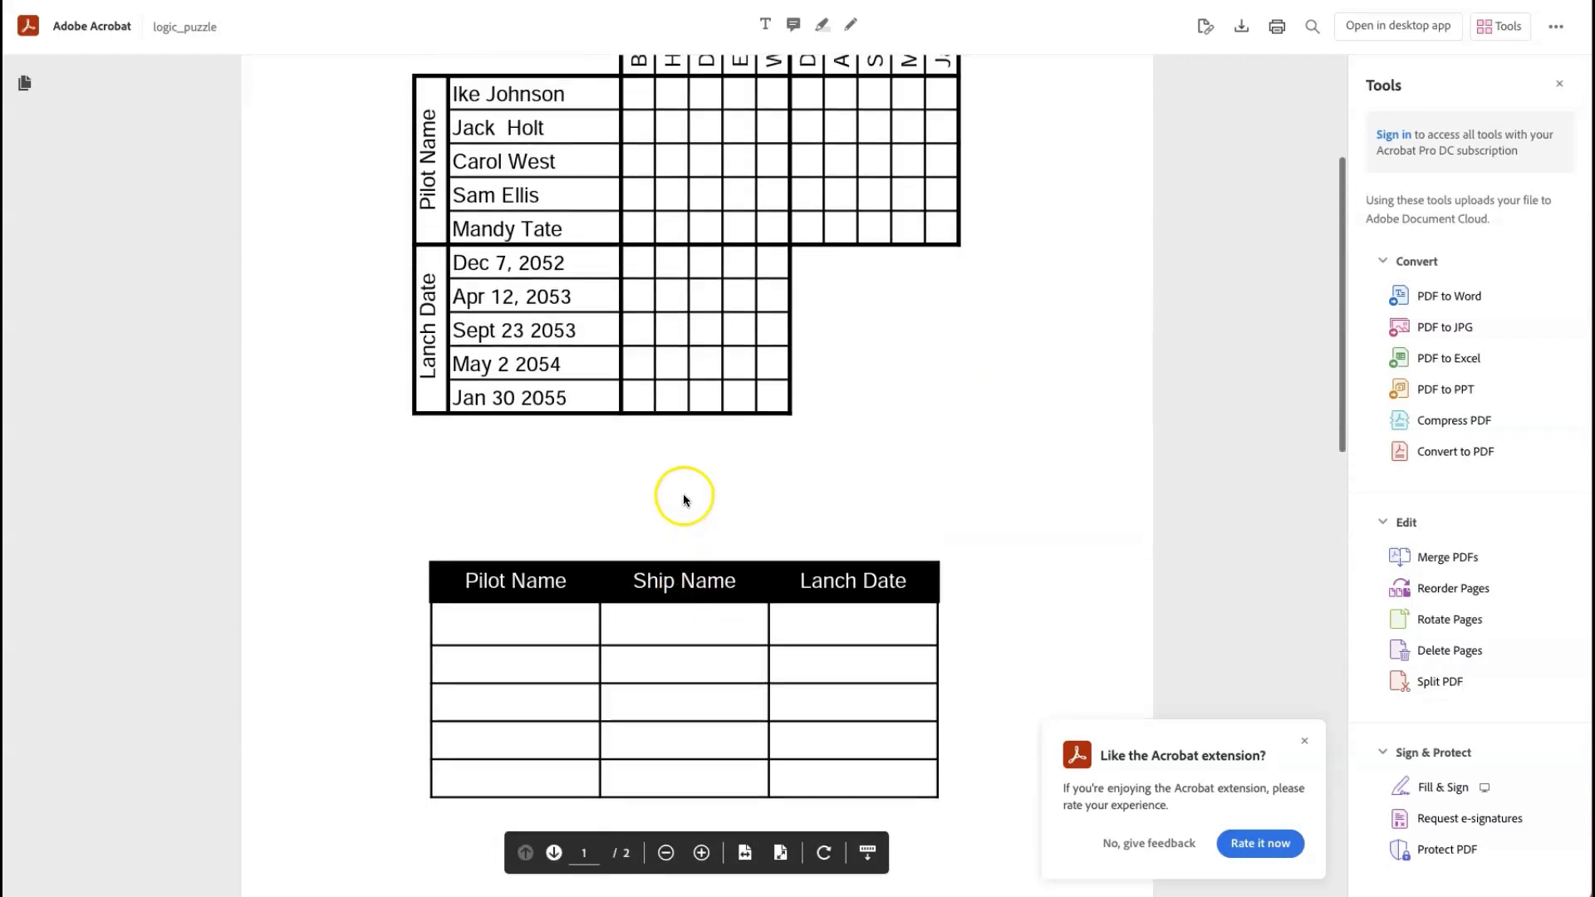
scroll(683, 495, up, 3)
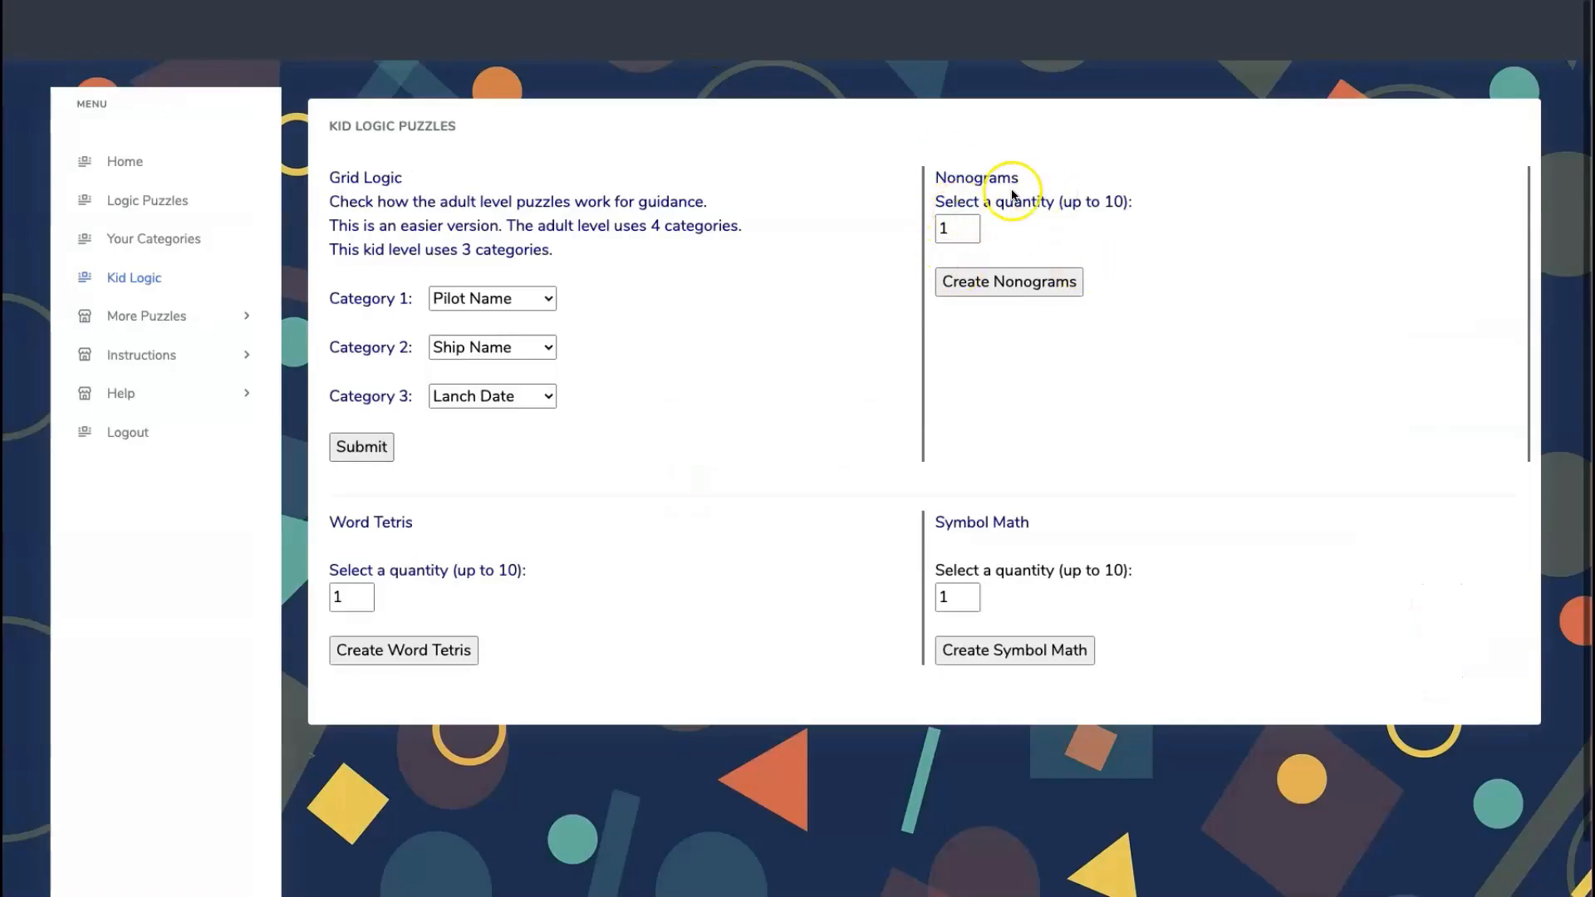
Generate one Nonogram and one Word Tetris puzzle, and look through the Word Tetris PDF
click(1008, 284)
click(407, 656)
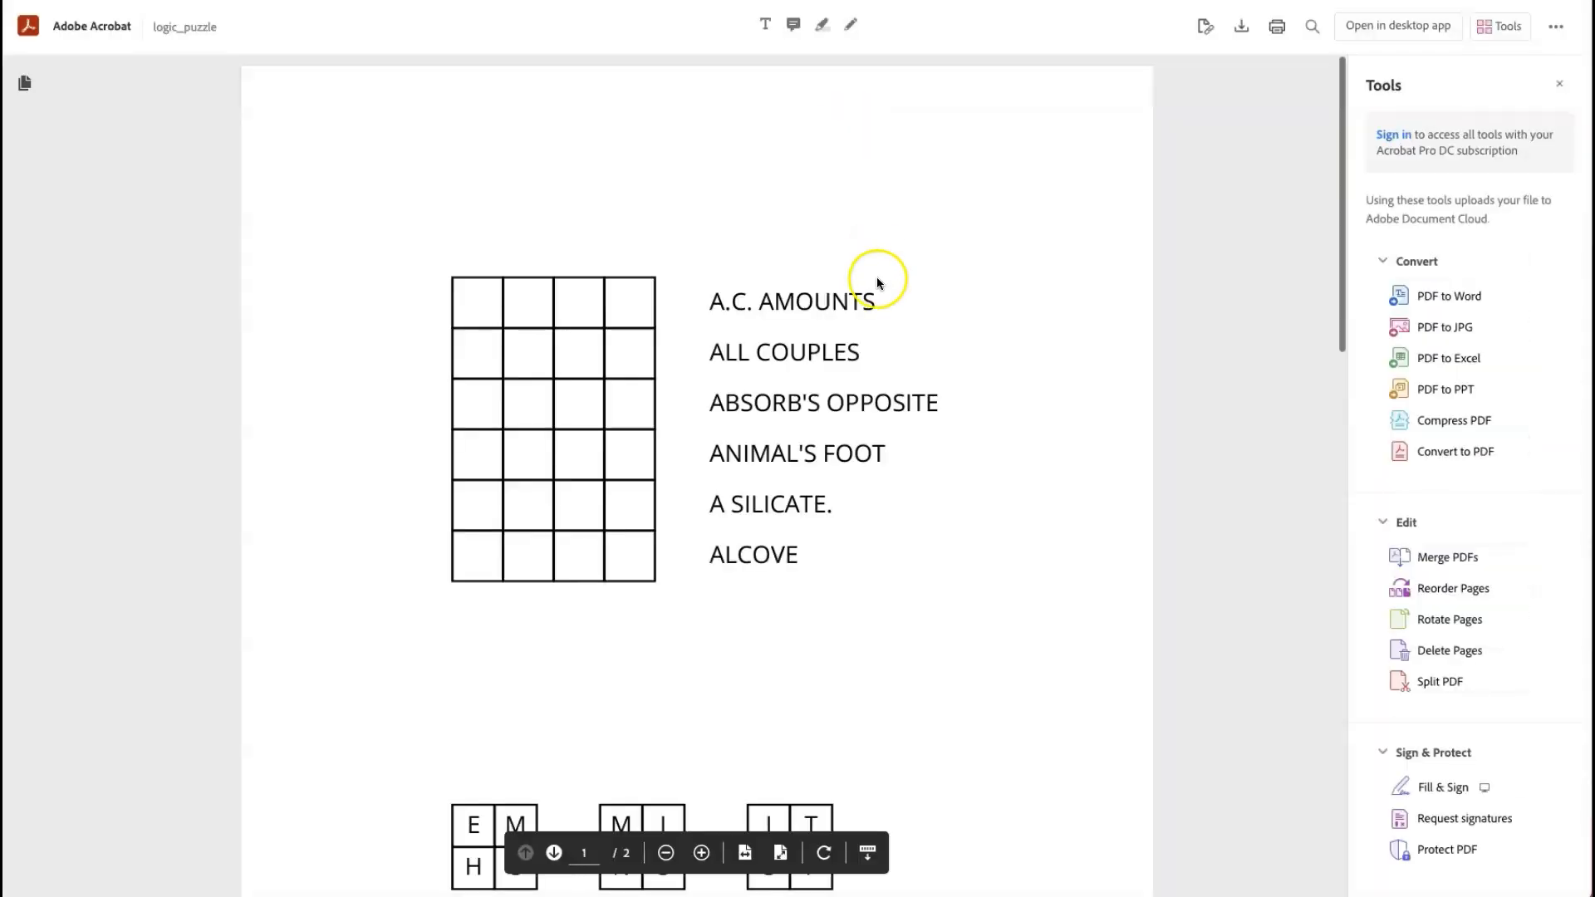
scroll(876, 277, down, 6)
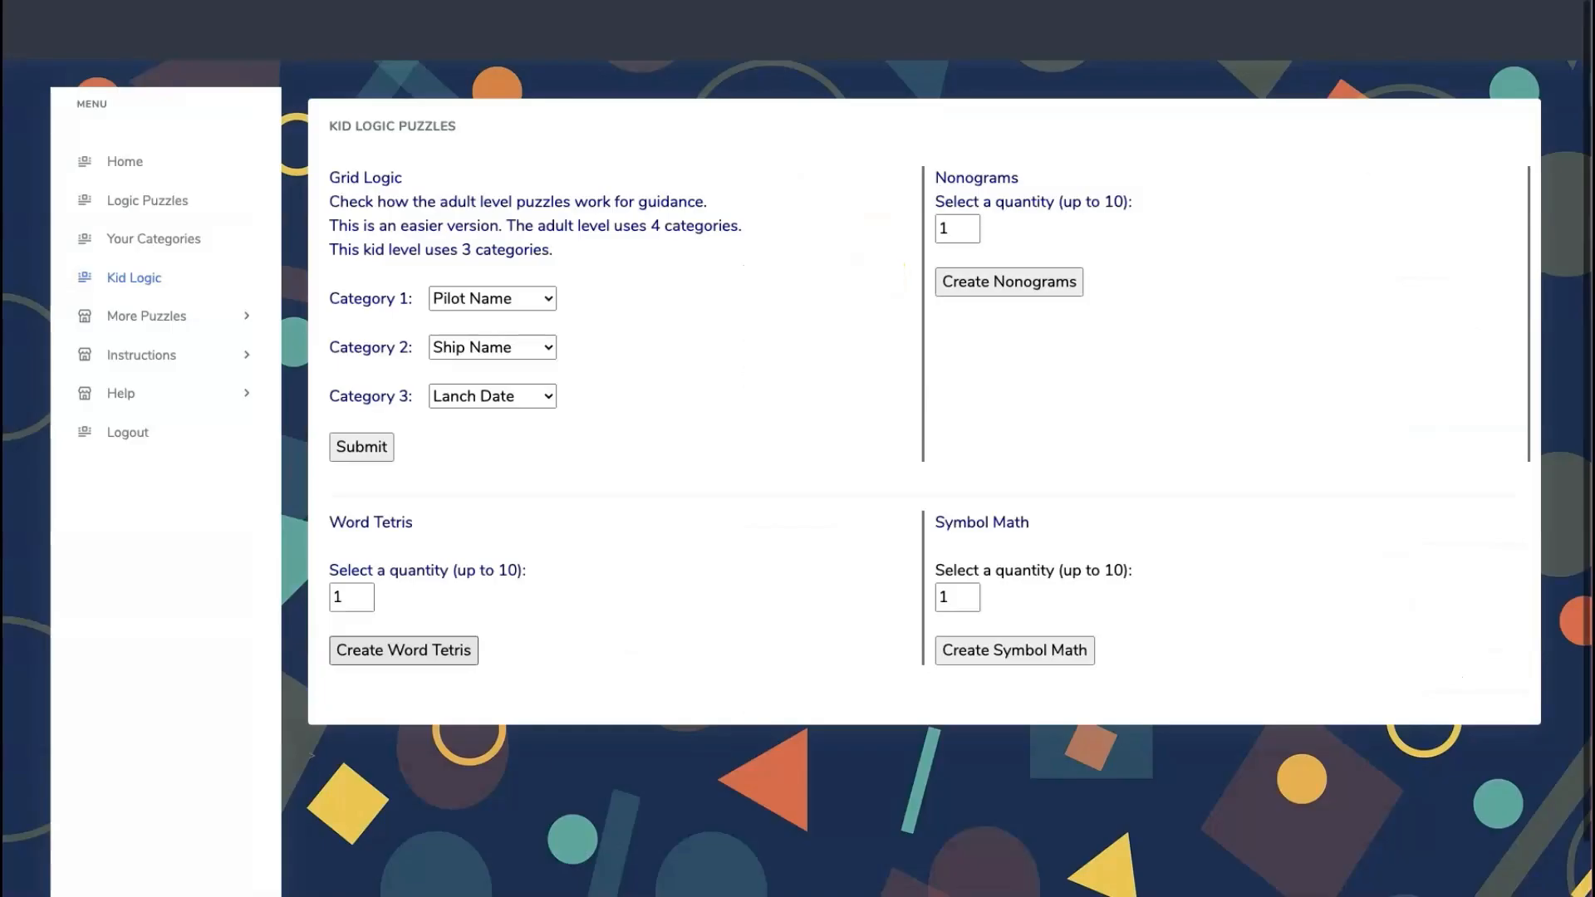
Generate one Symbol Math puzzle and look over its shape equations
click(1044, 655)
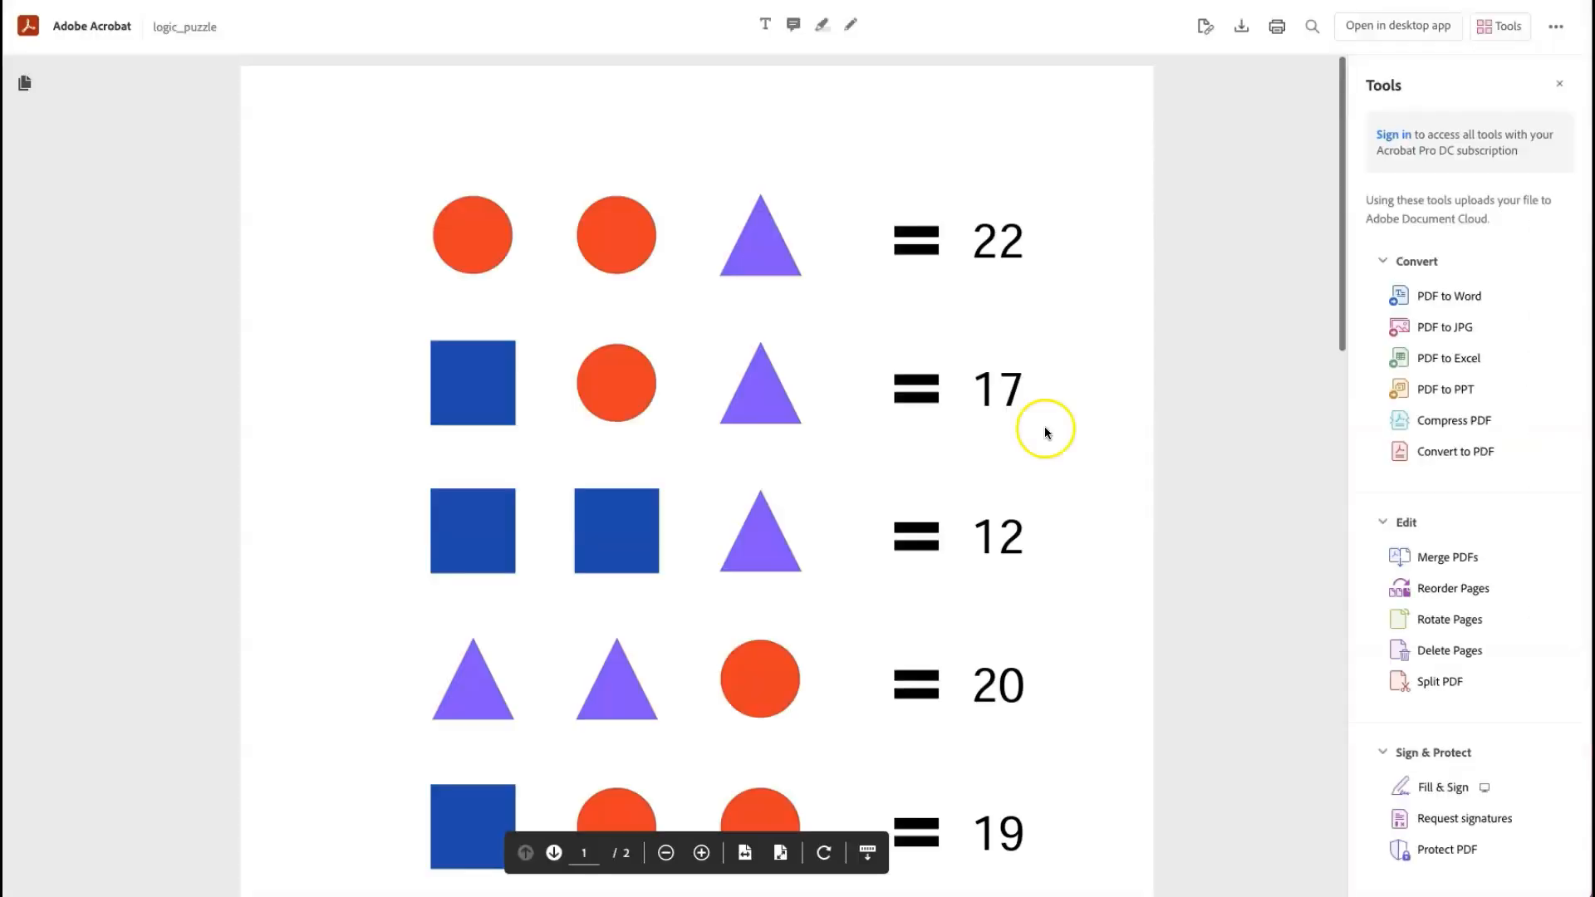
scroll(837, 426, down, 3)
scroll(839, 426, up, 2)
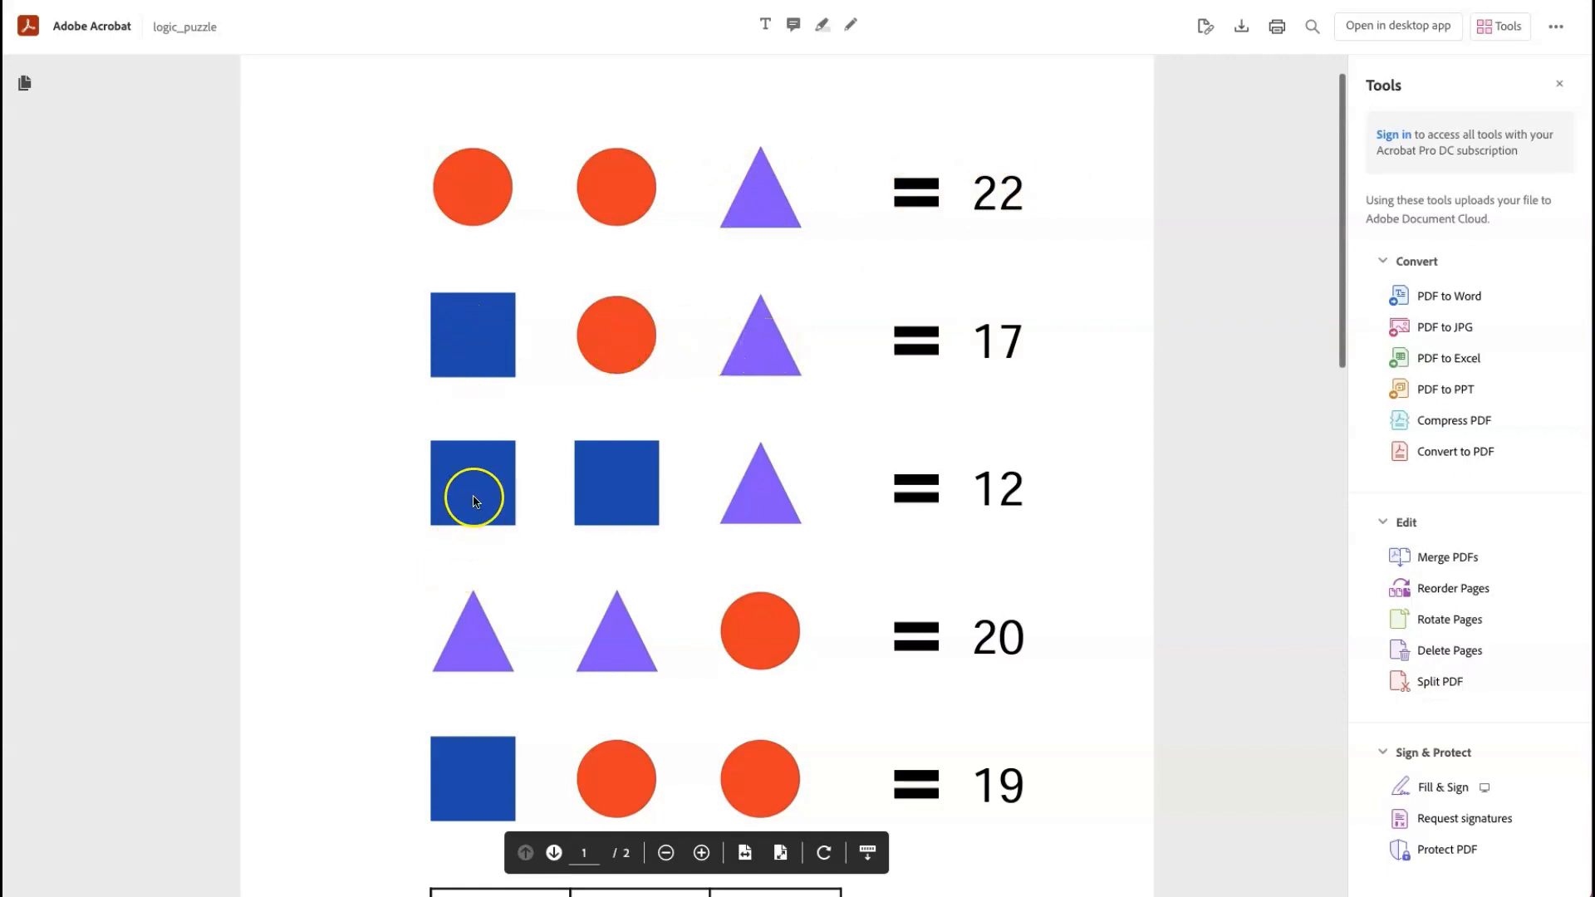
Look over the rest of the Symbol Math PDF, and list the additional puzzle types in Logic Puzzle Mastery
scroll(809, 223, down, 5)
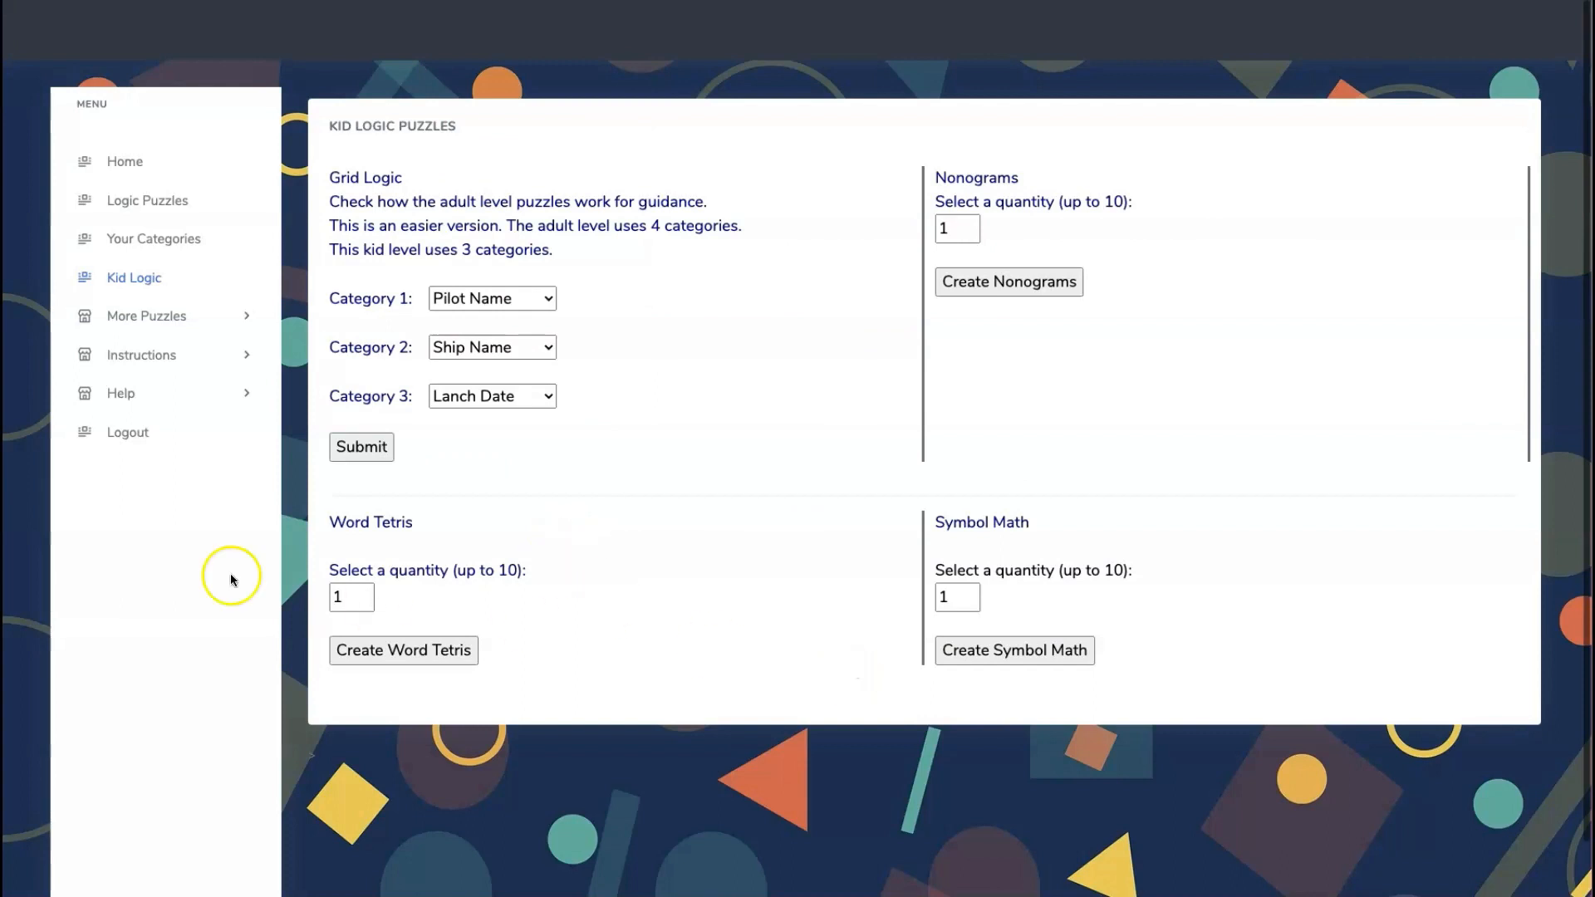
click(132, 317)
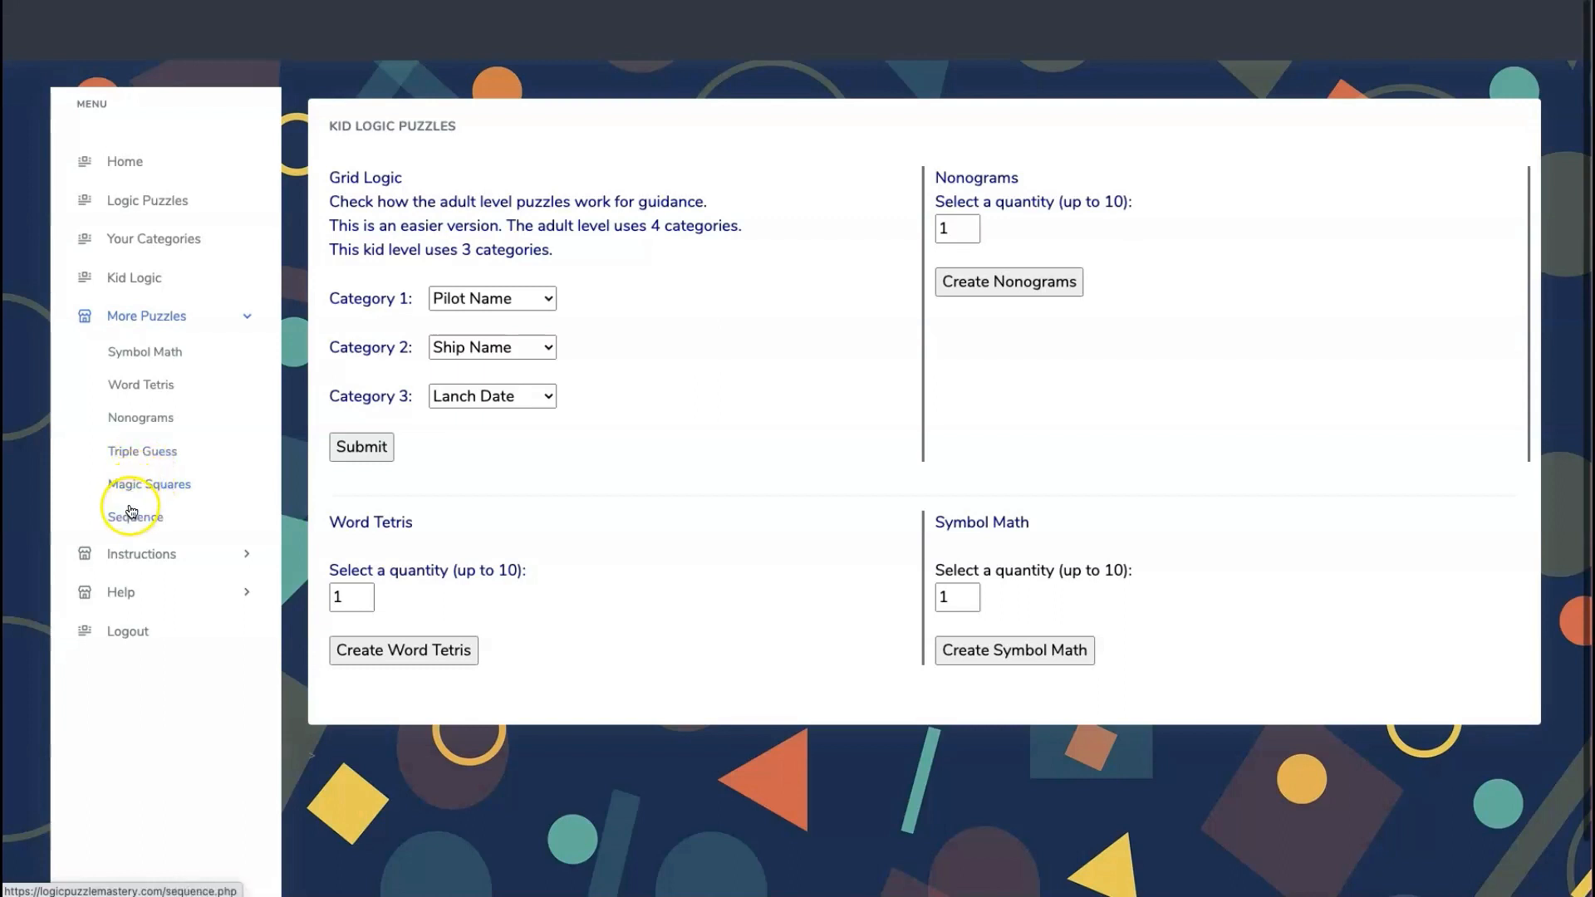
Open the Logic Puzzles instructions and read through the grid explanation, the example clues and the notes on marking associations
click(124, 553)
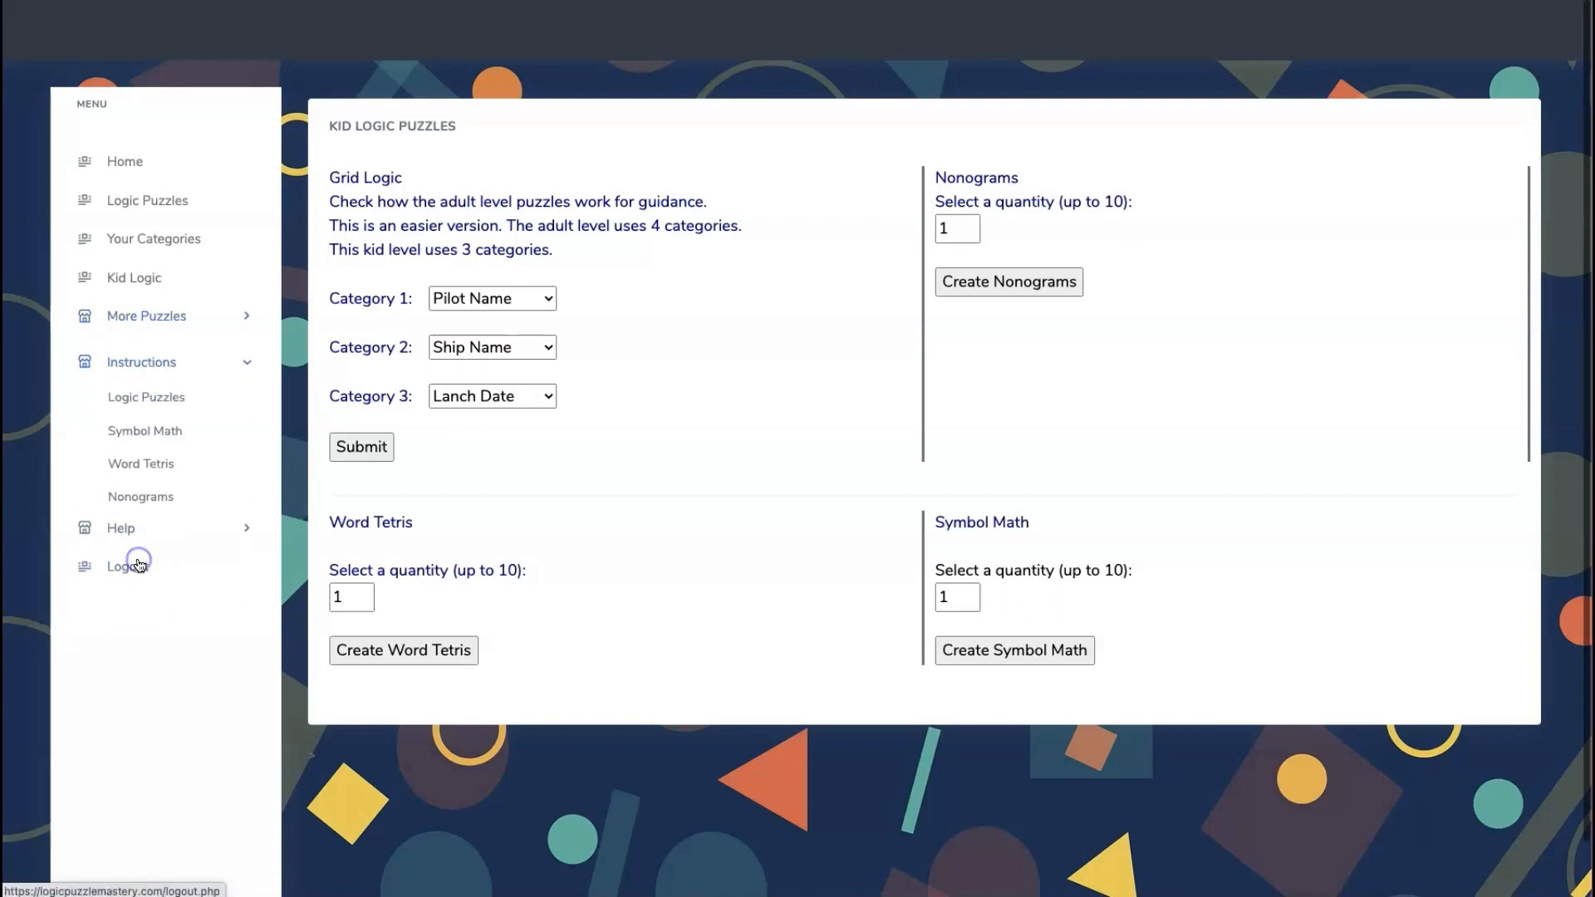
click(161, 398)
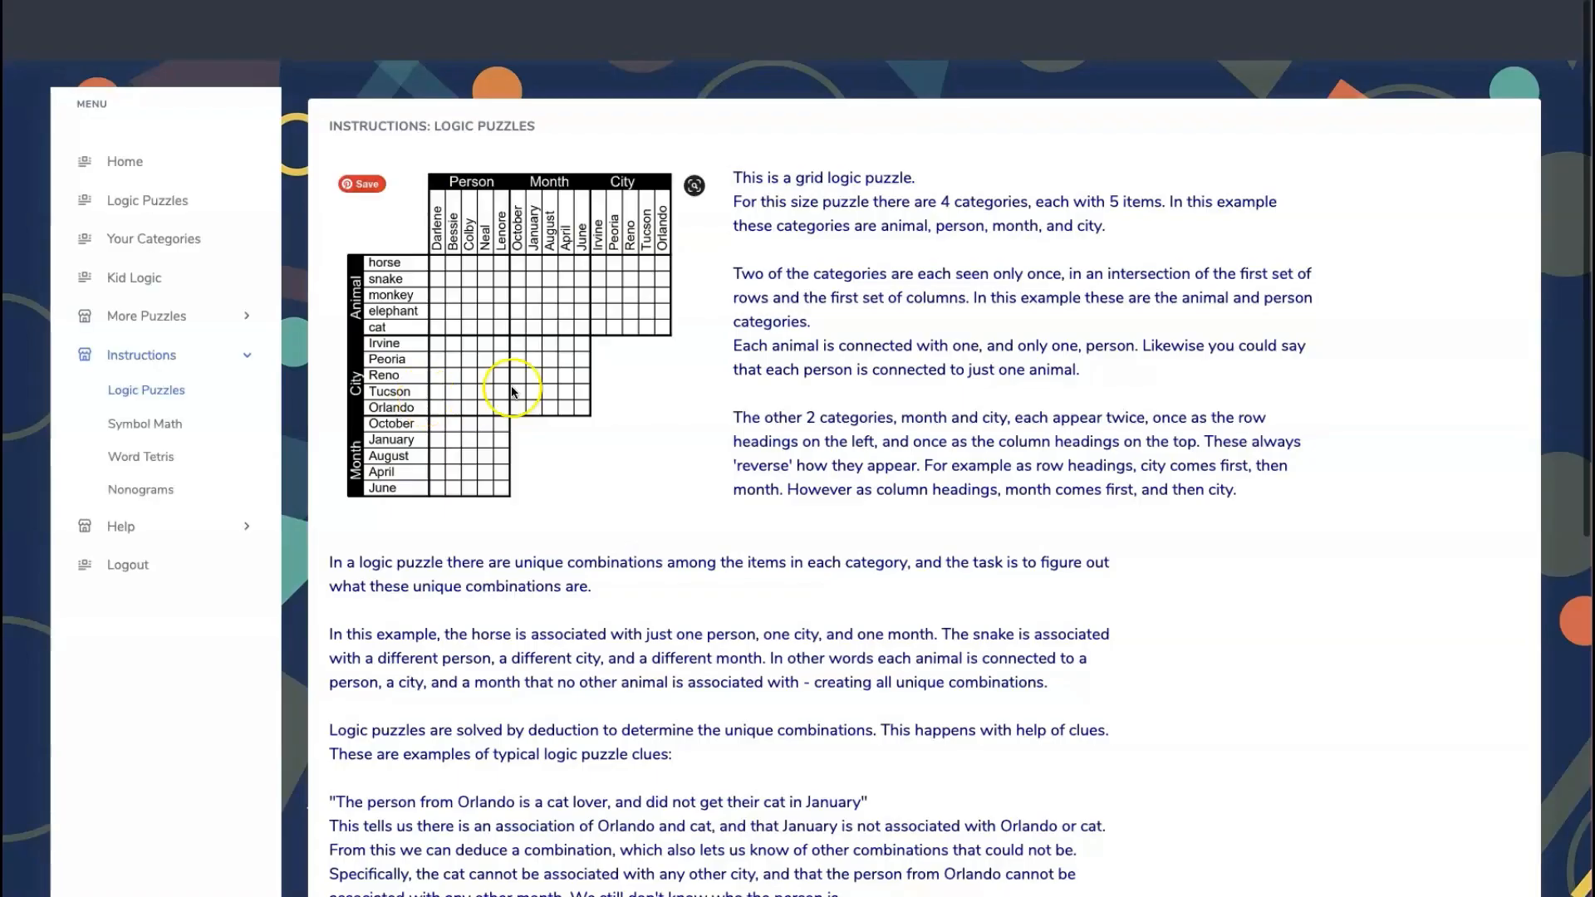
scroll(532, 404, down, 7)
scroll(427, 381, up, 7)
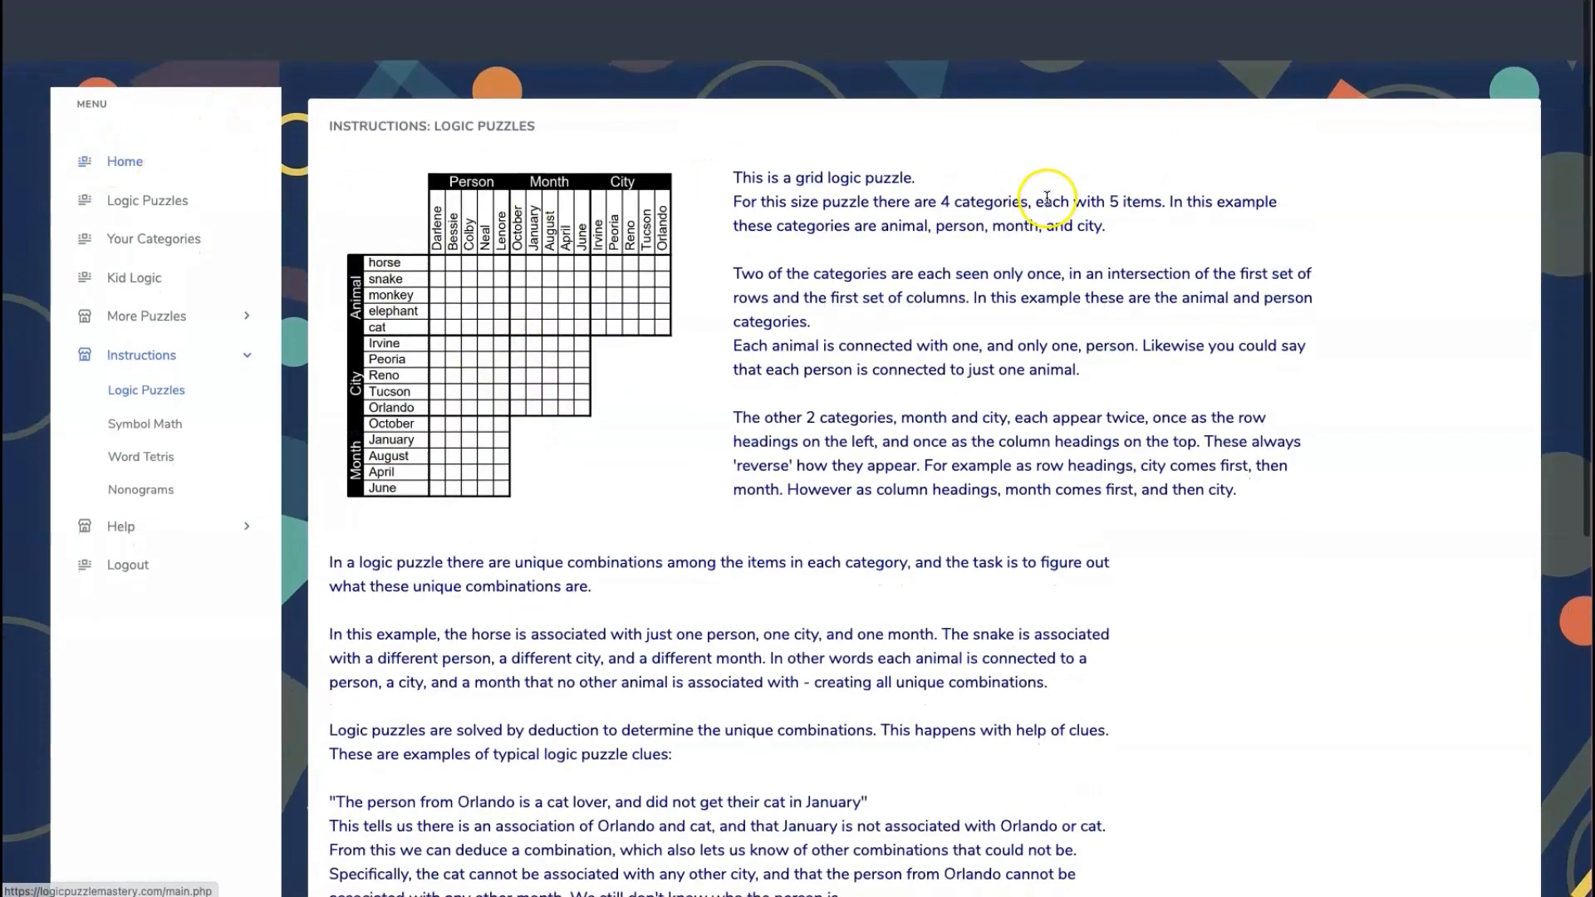
scroll(921, 247, down, 1)
scroll(921, 247, down, 5)
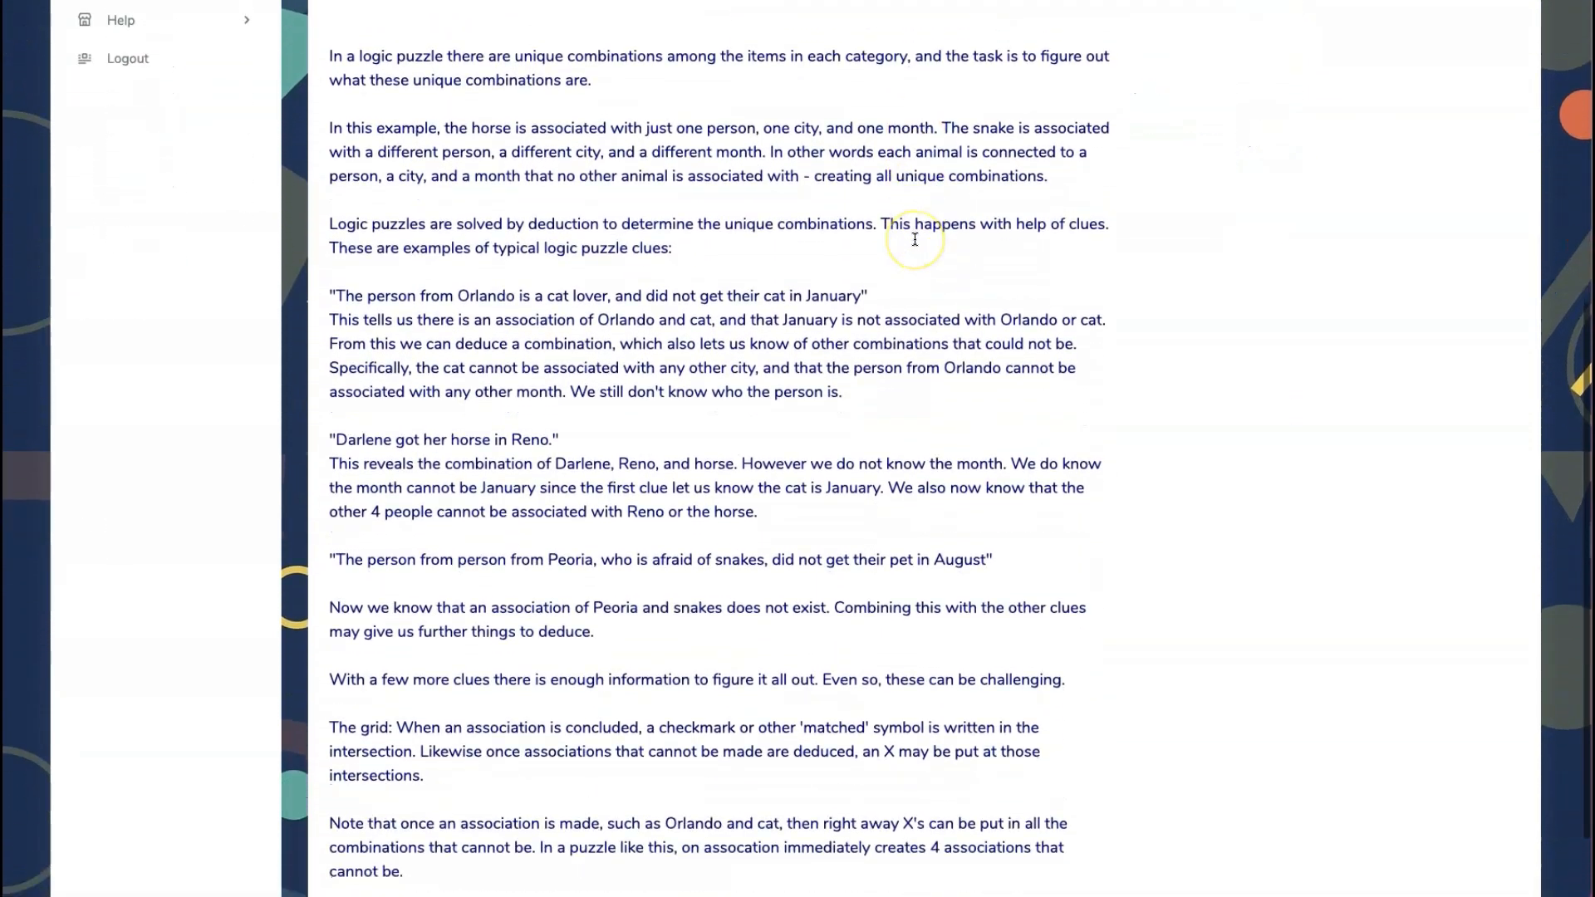
scroll(511, 213, down, 1)
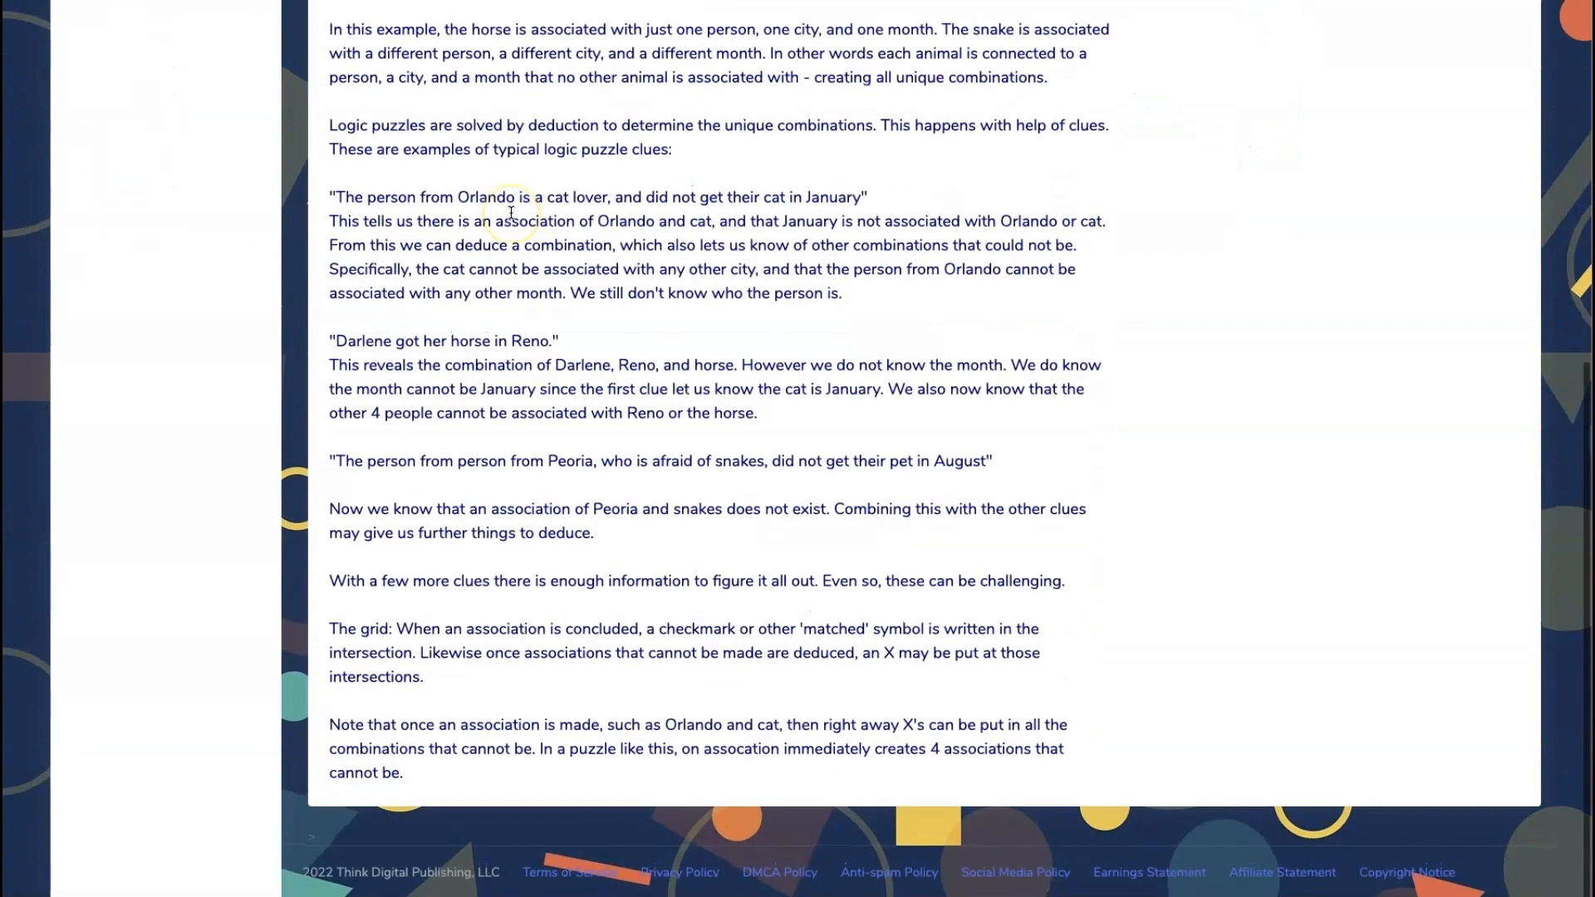
scroll(511, 212, up, 7)
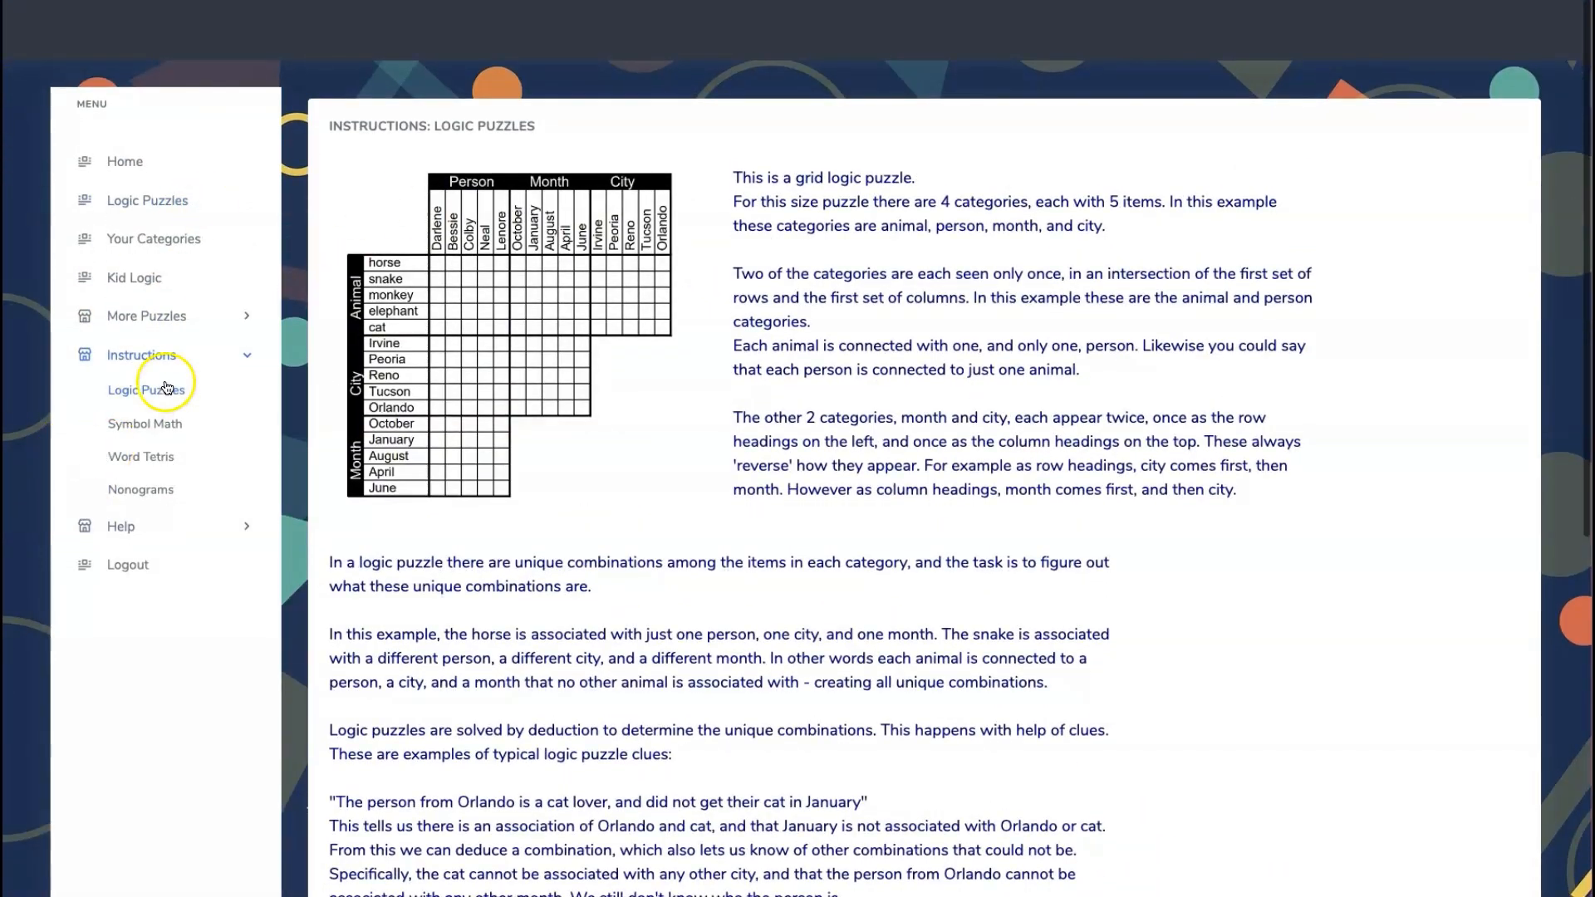
Read the instructions for Symbol Math, Word Tetris and Nonograms, and show the available Help topics
click(153, 425)
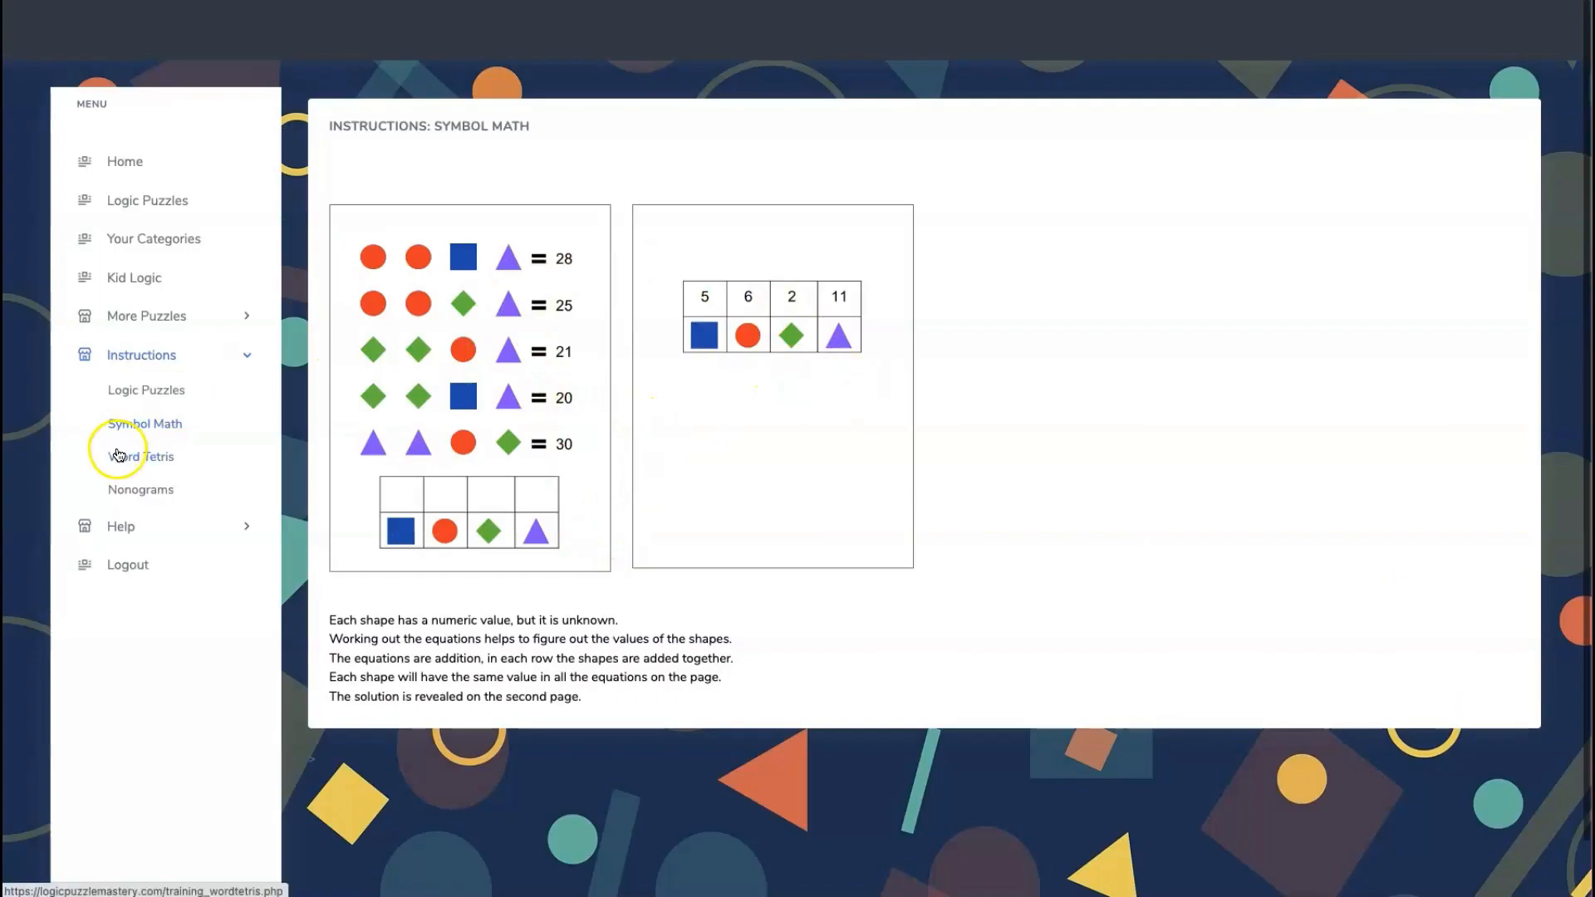
click(143, 457)
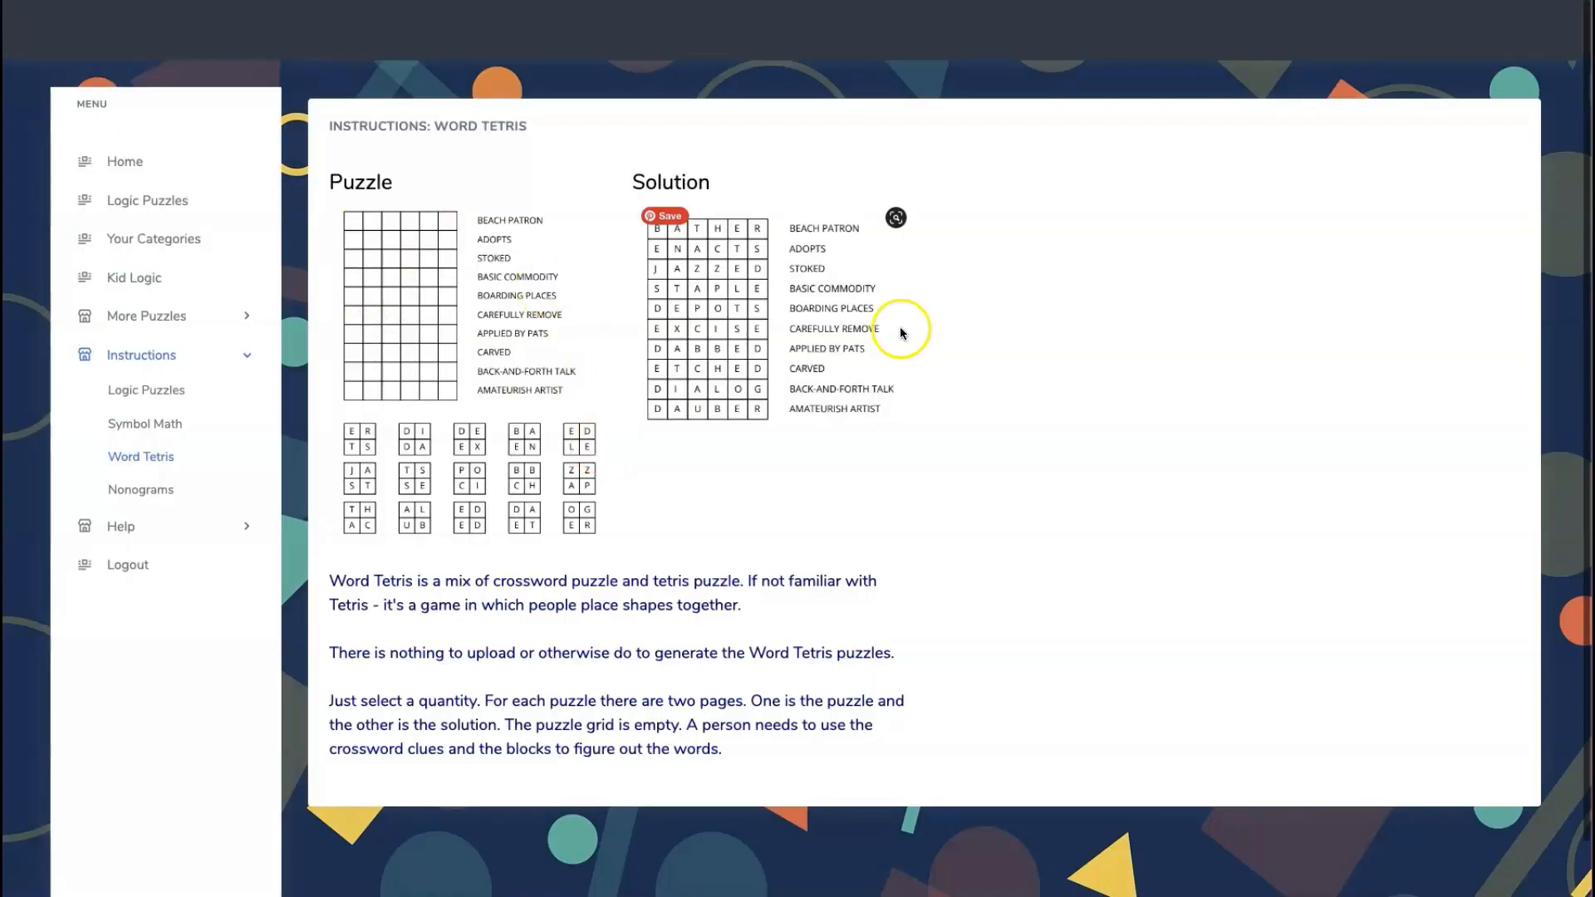
click(153, 490)
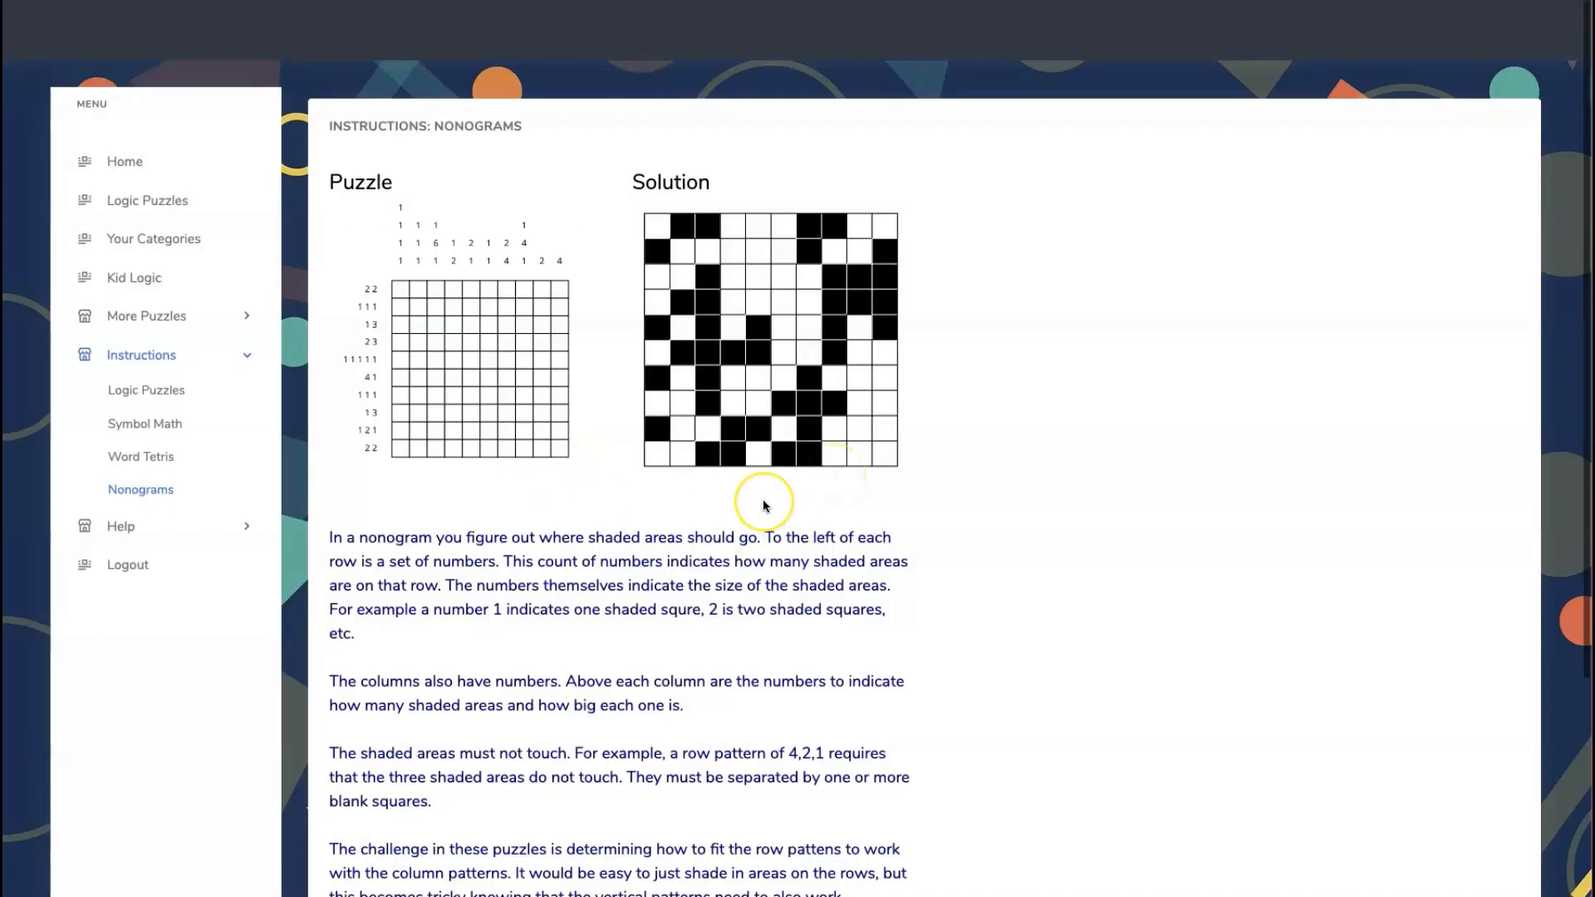
scroll(645, 422, down, 3)
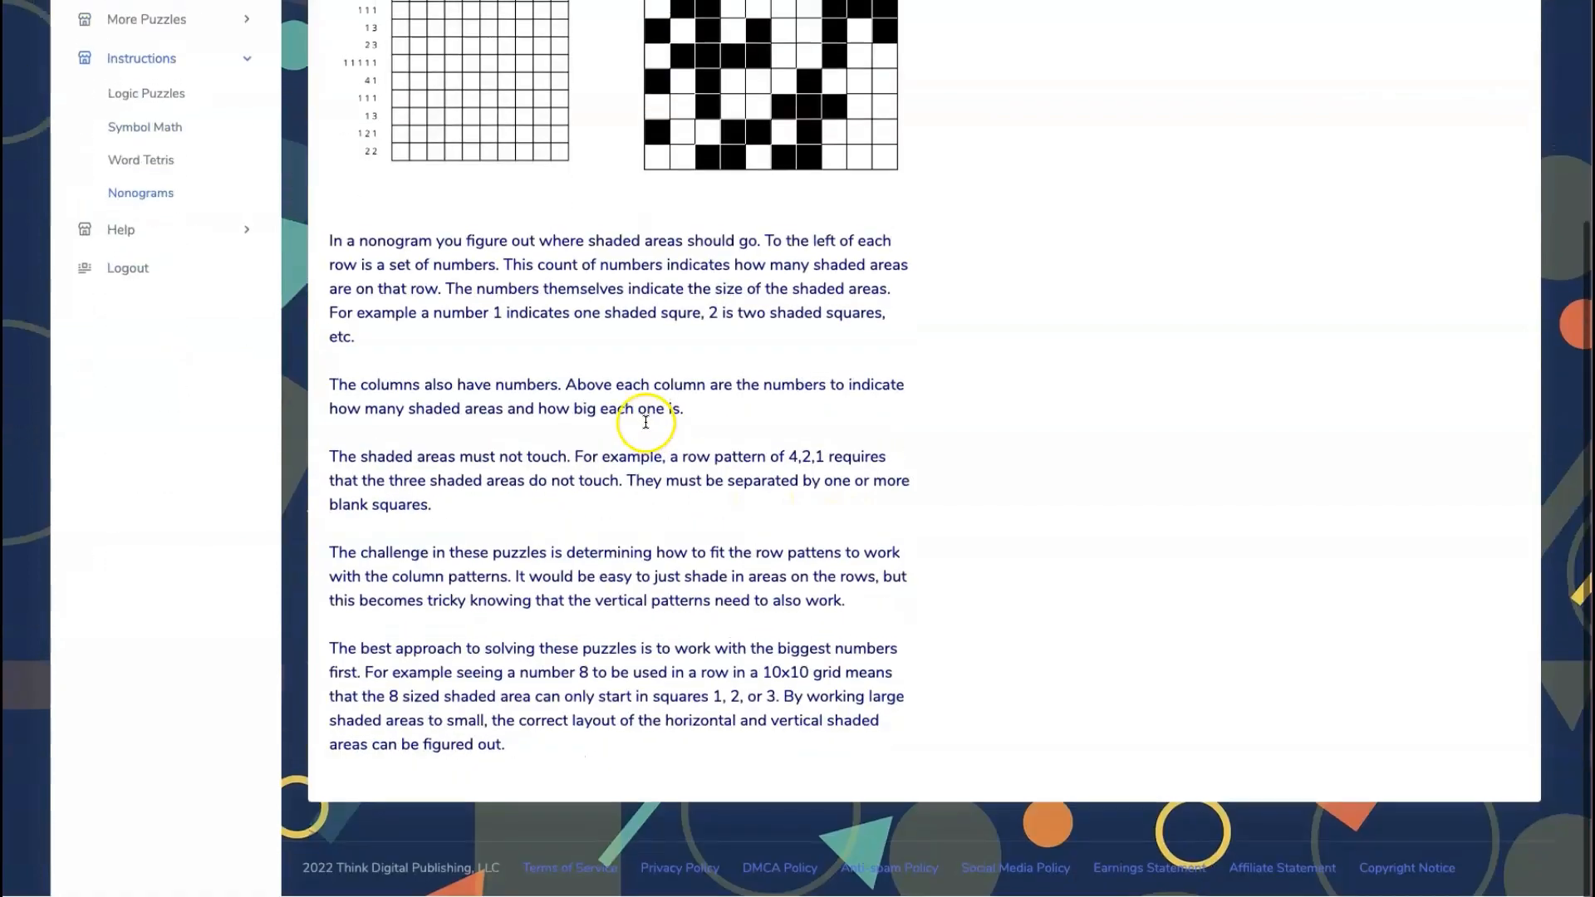
click(120, 230)
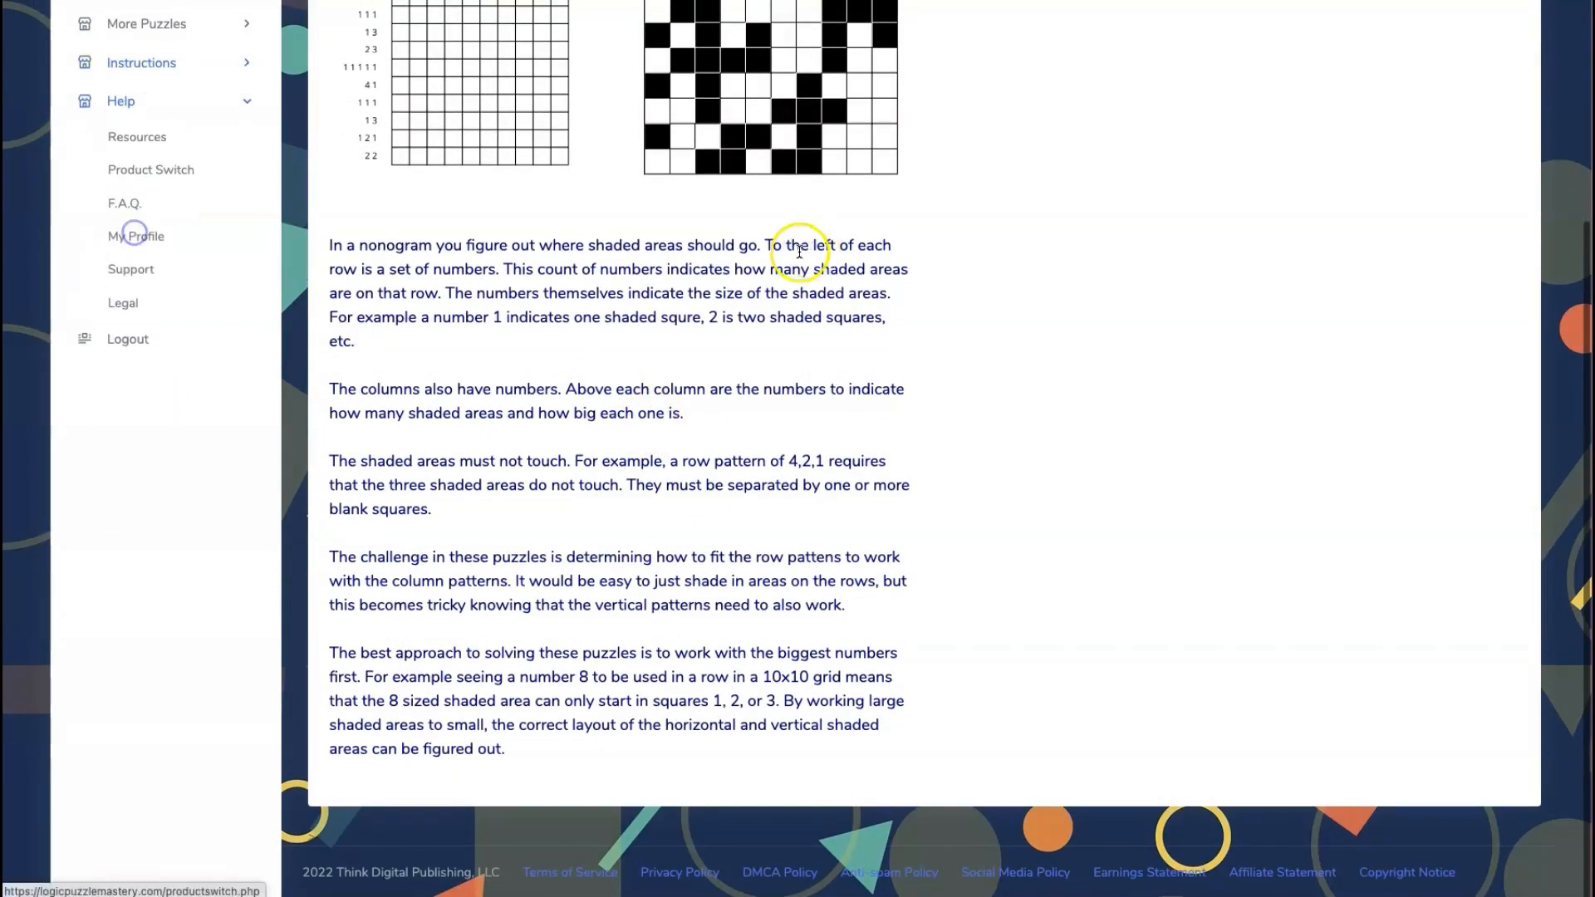
scroll(582, 260, up, 3)
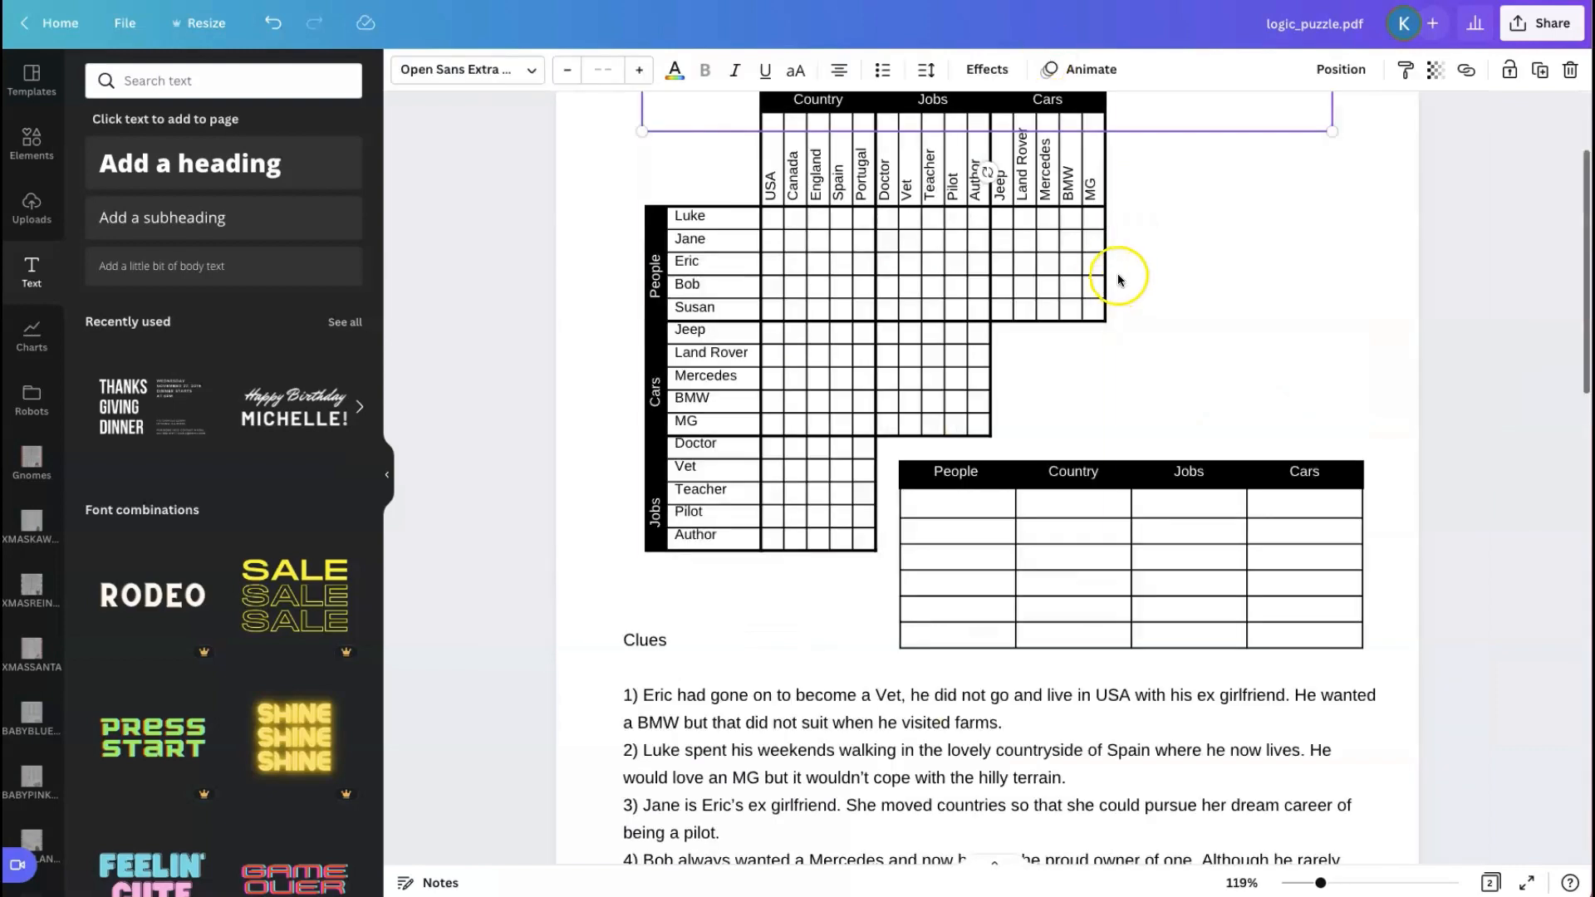
Switch to the logic_puzzle.pdf design in Canva and review the puzzle's introduction, grid, clues and solution page
scroll(1118, 272, up, 3)
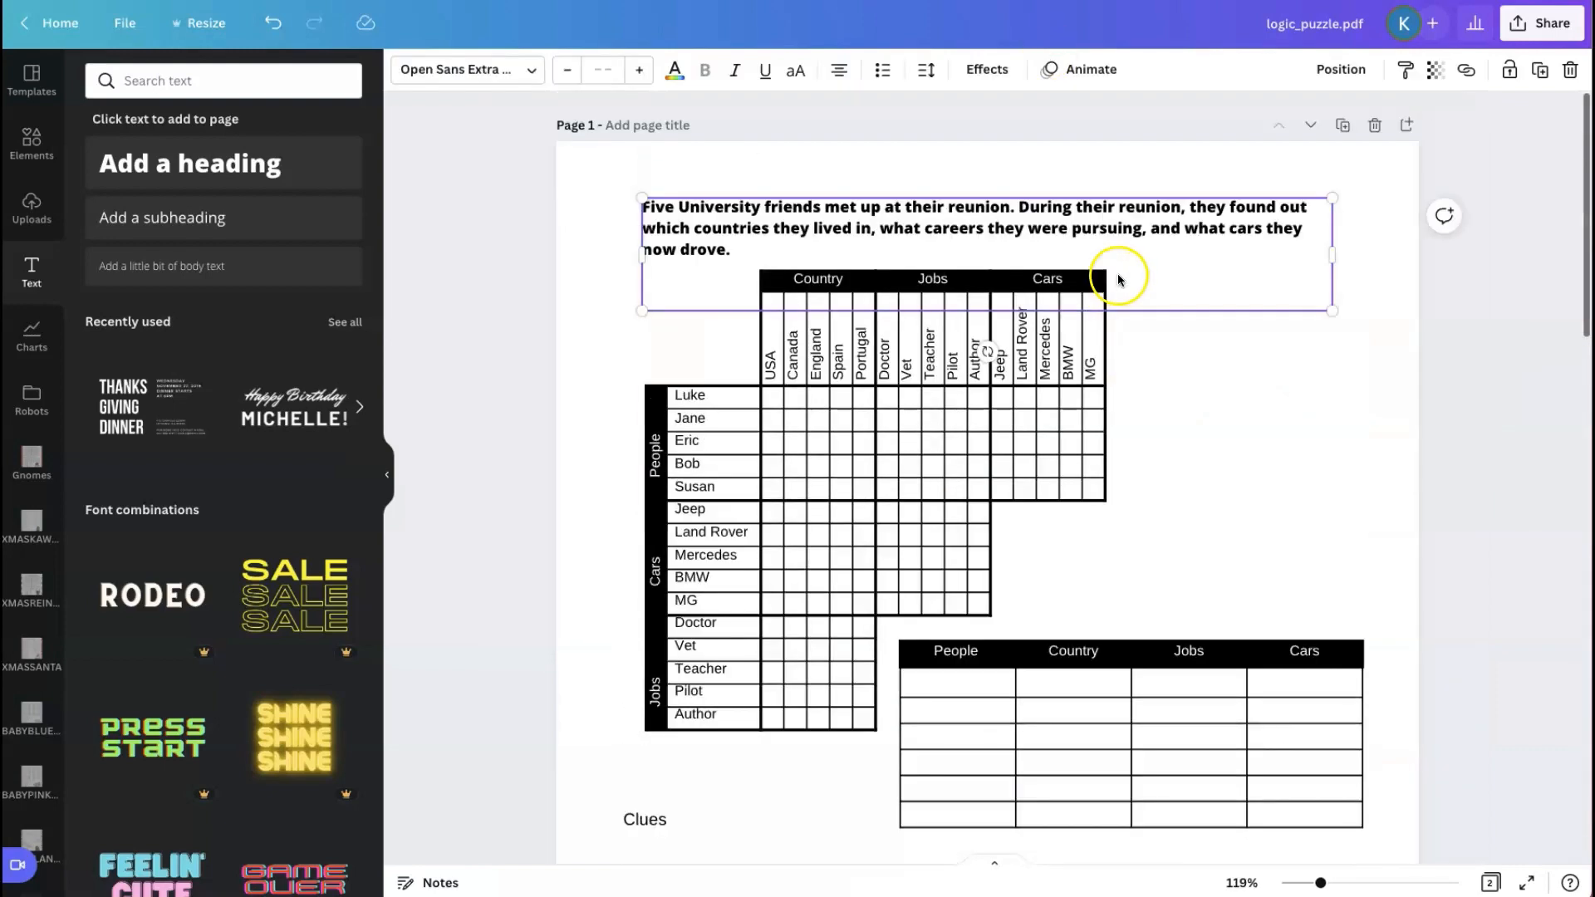
scroll(1120, 271, down, 5)
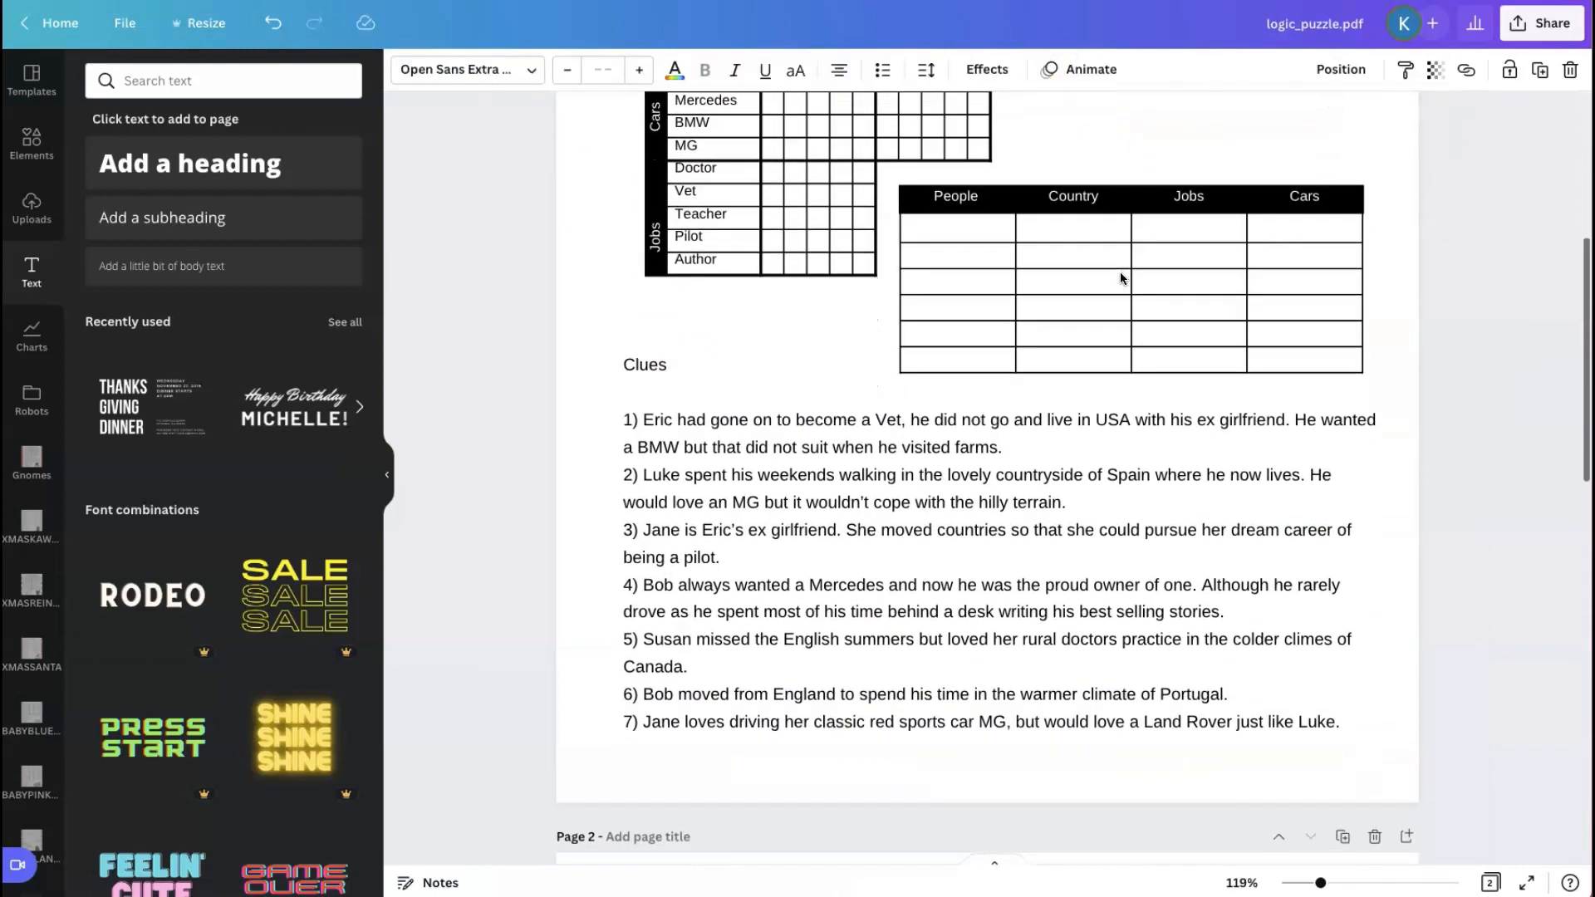
scroll(1120, 278, up, 5)
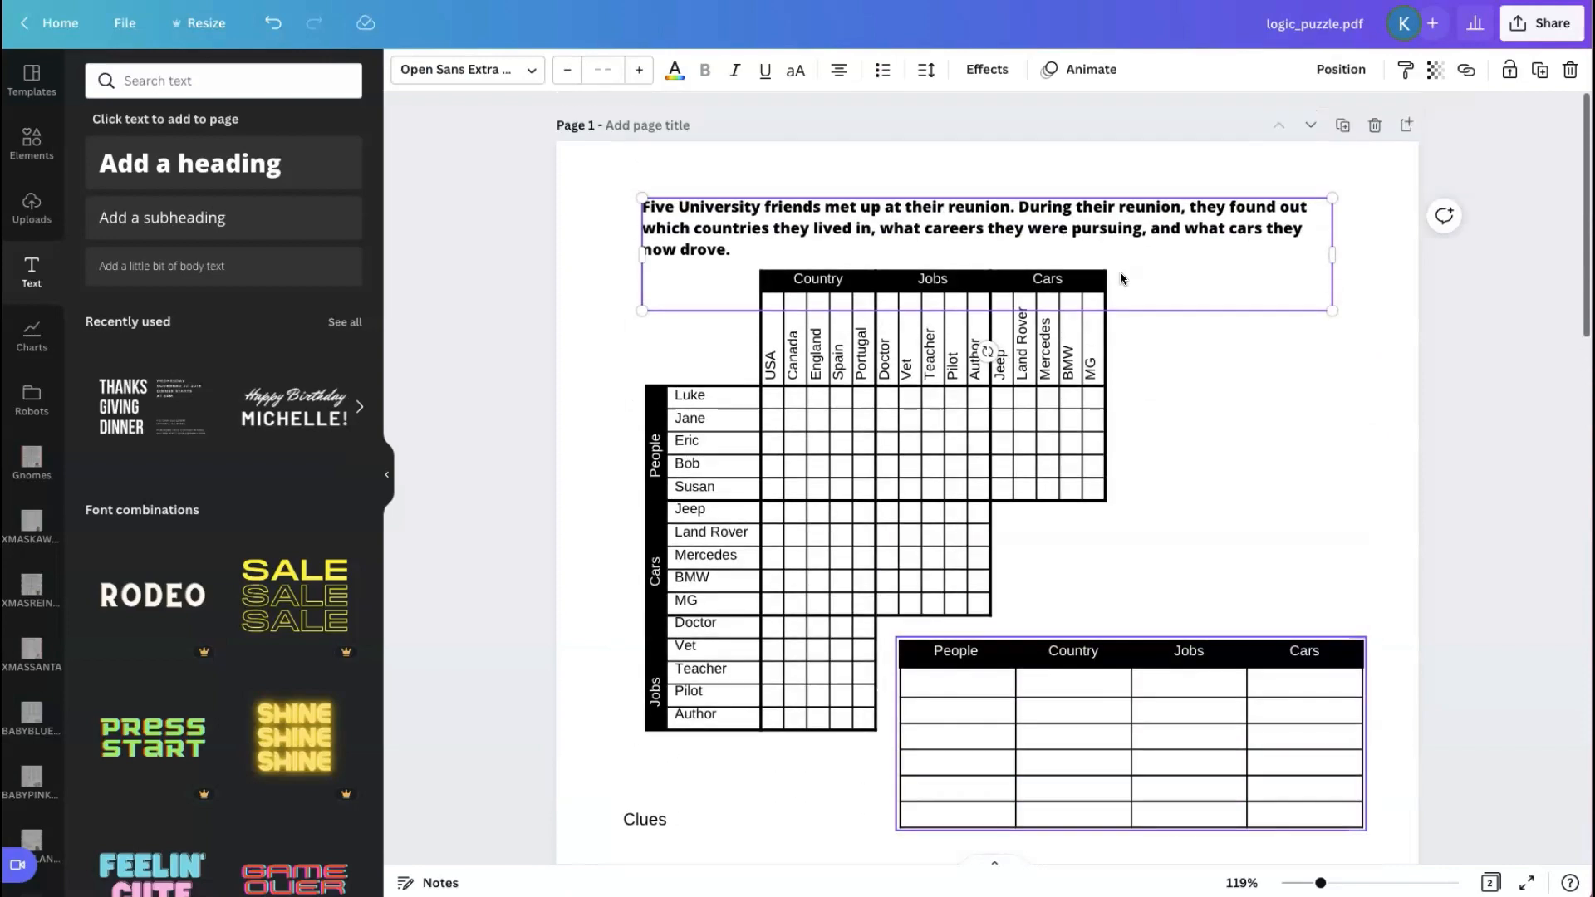
scroll(1119, 278, down, 1)
scroll(1120, 272, down, 3)
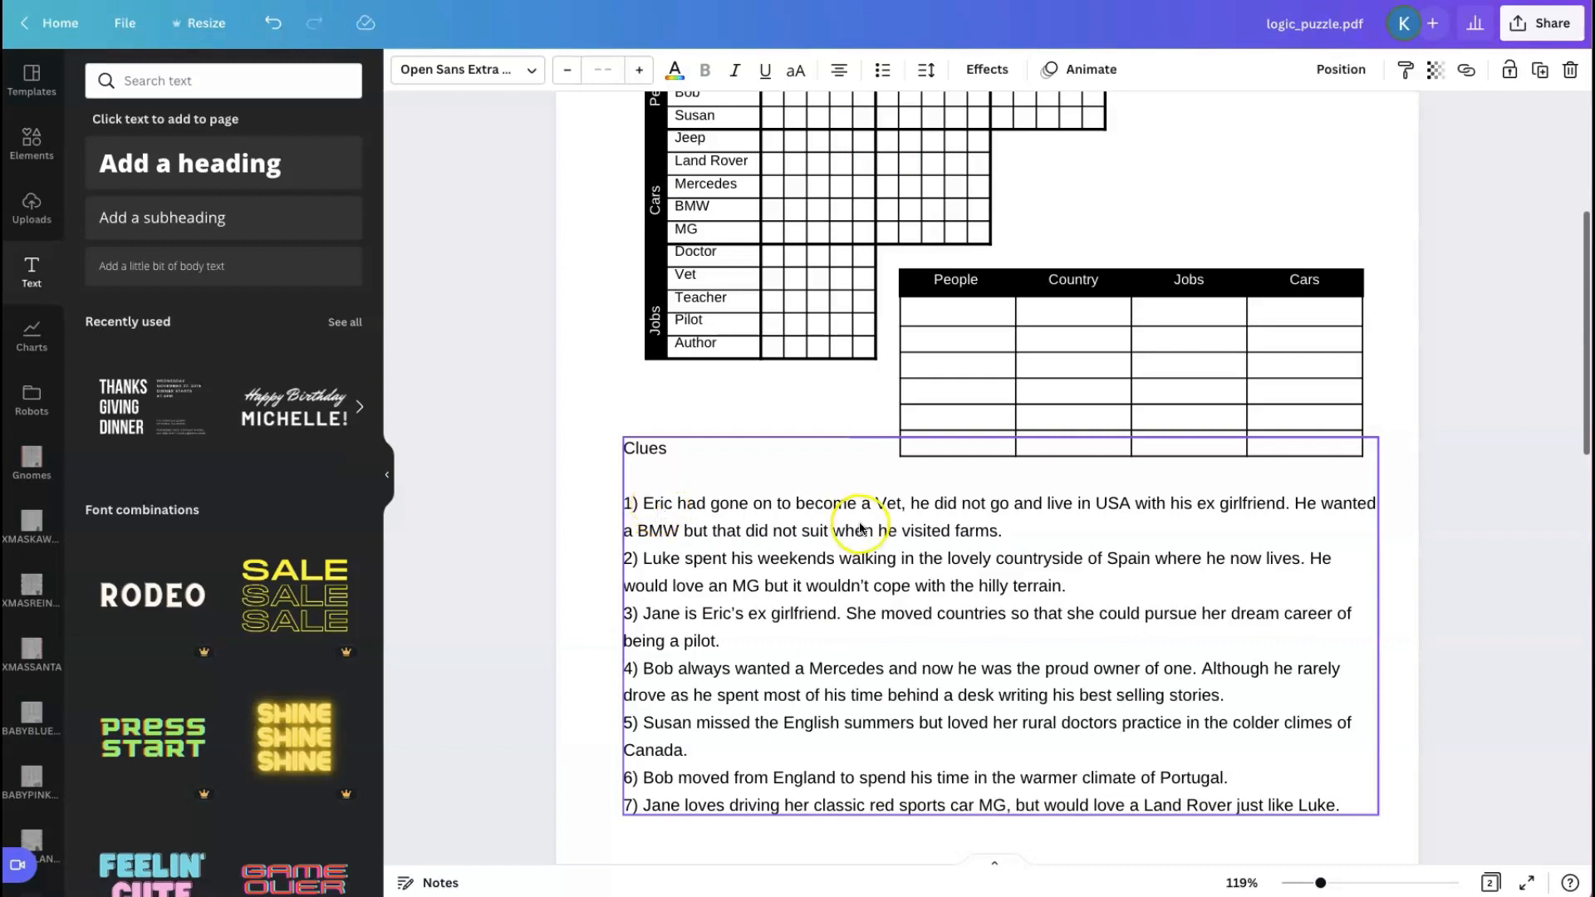
scroll(862, 528, down, 9)
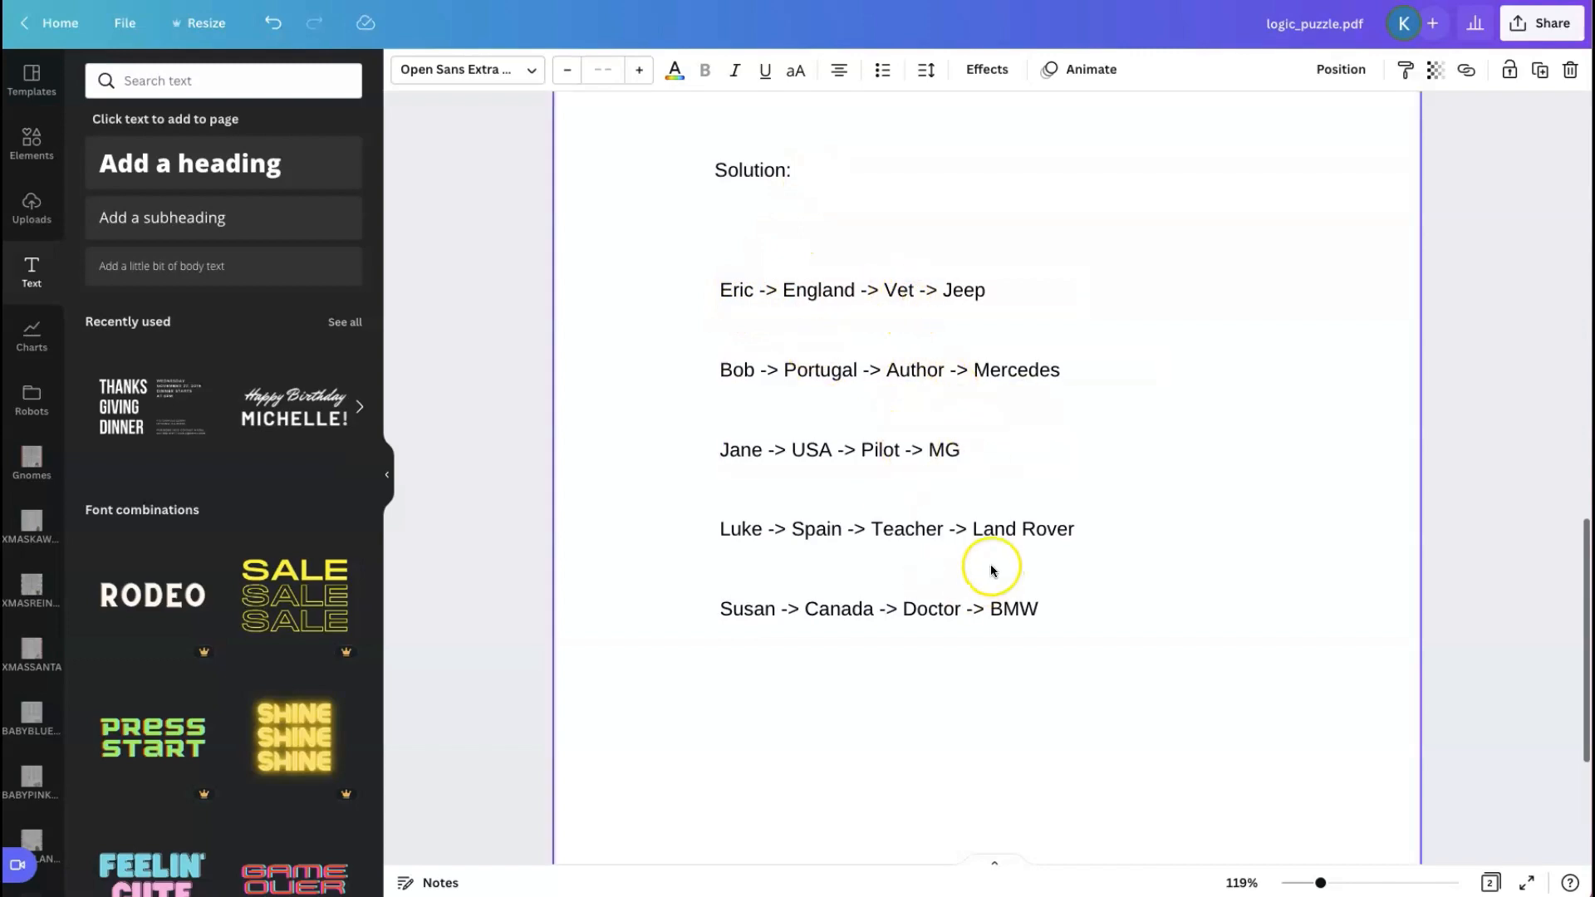
scroll(991, 570, up, 8)
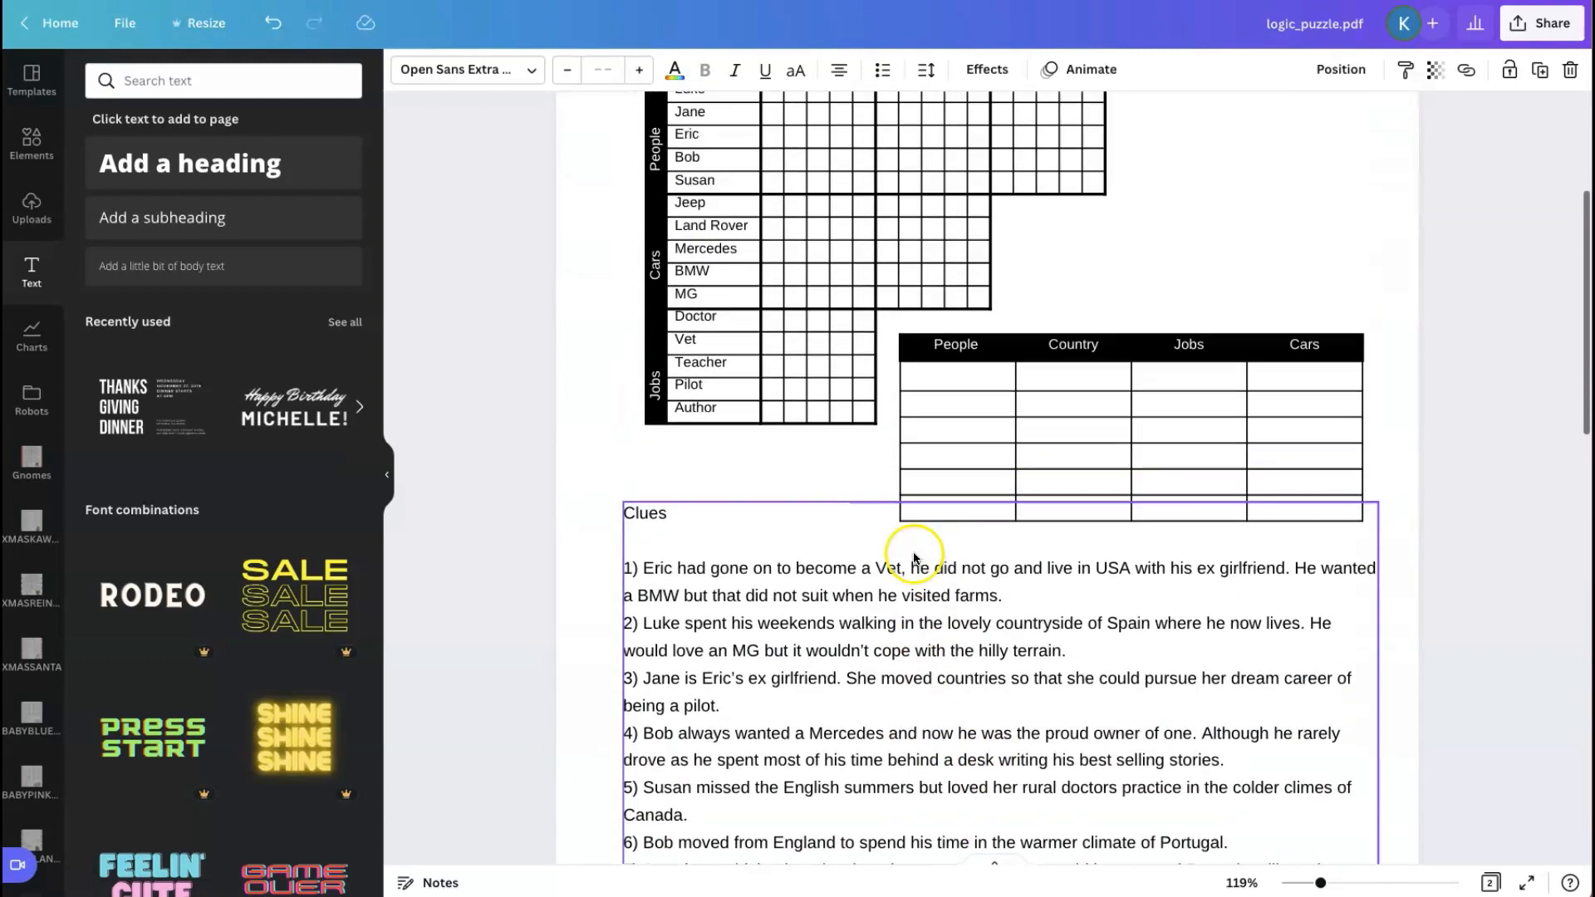
scroll(914, 556, up, 3)
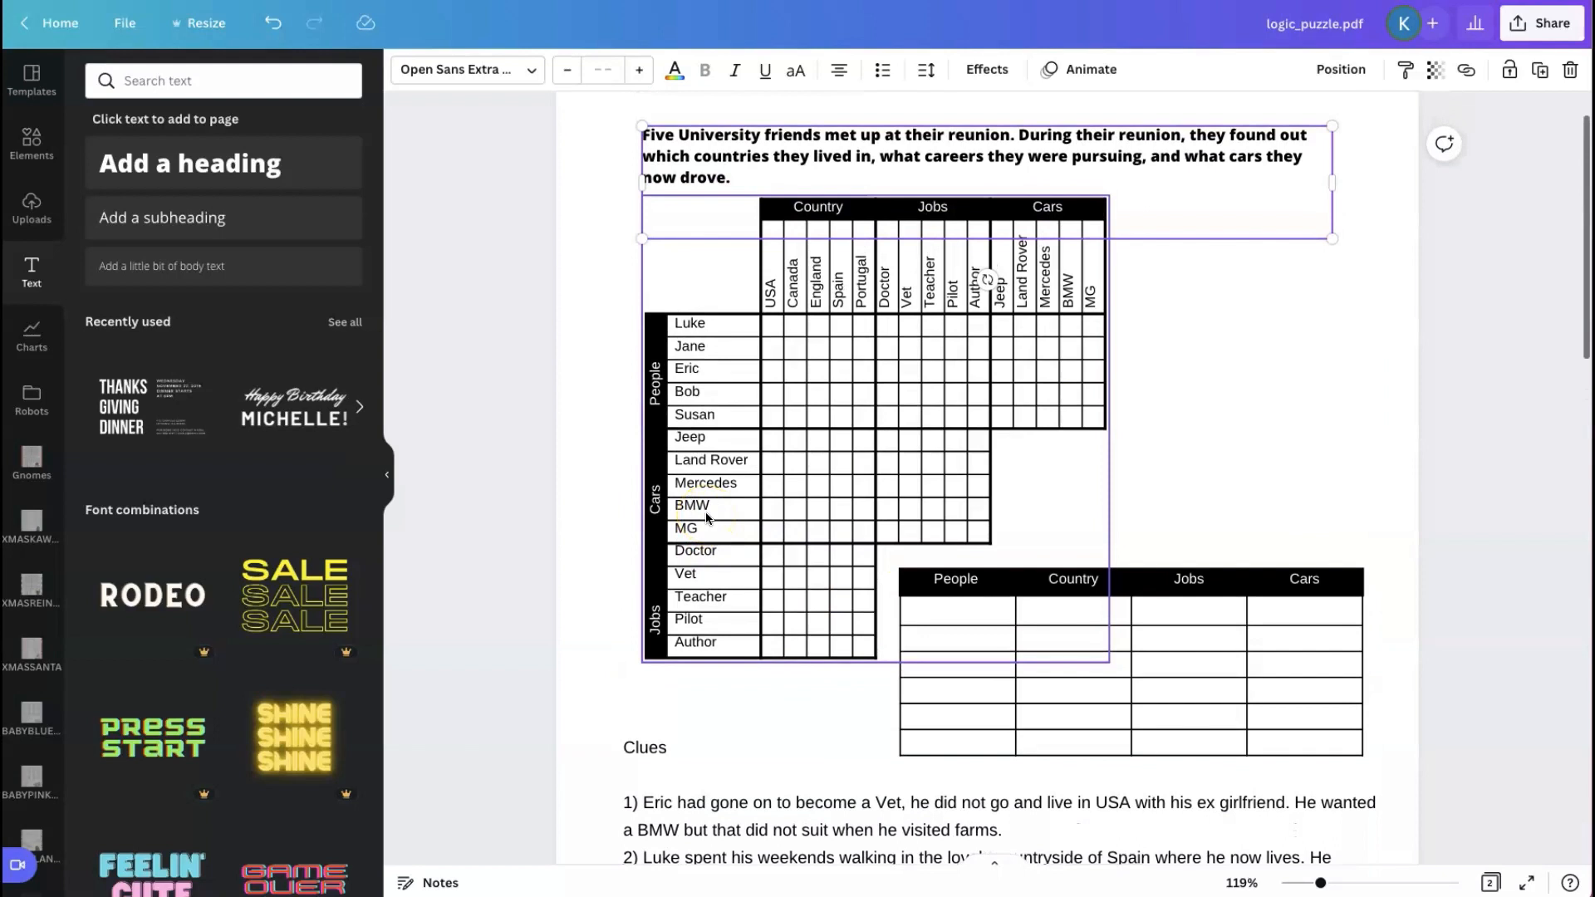